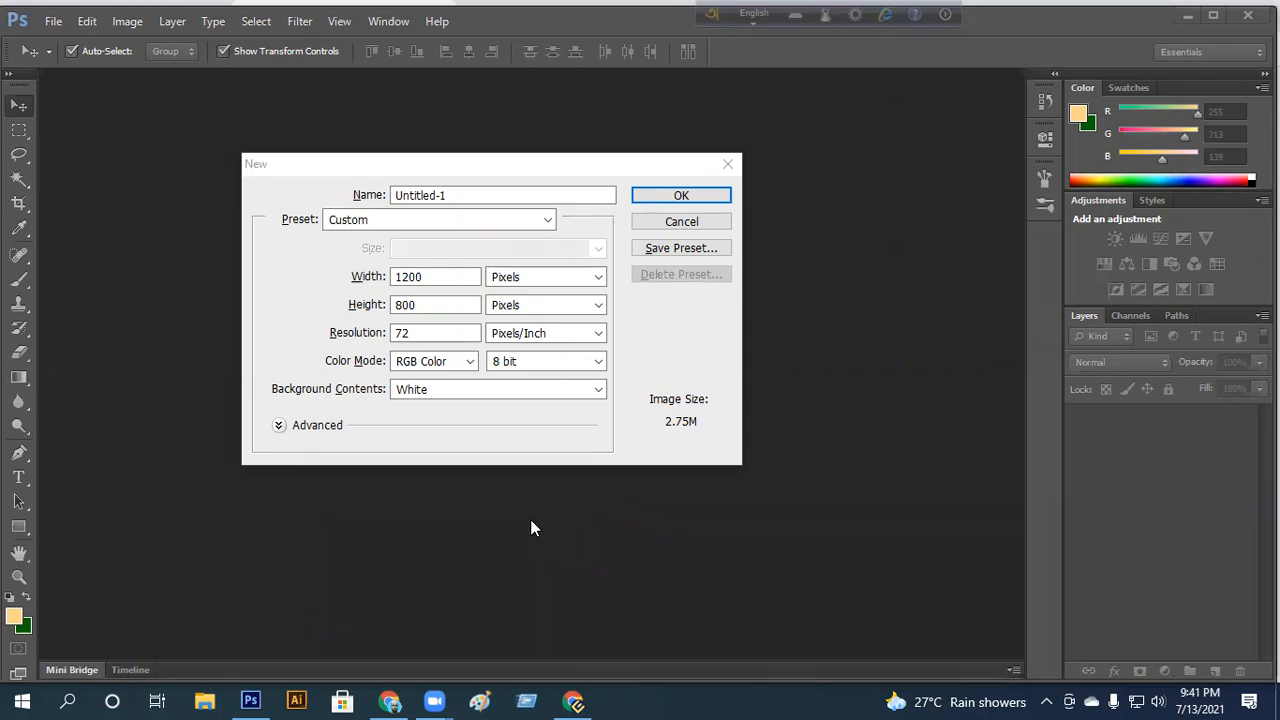
Step: Create a new 1200 × 800 pixel document at 72 pixels/inch in 8-bit RGB Color with a white background
click(443, 376)
click(441, 365)
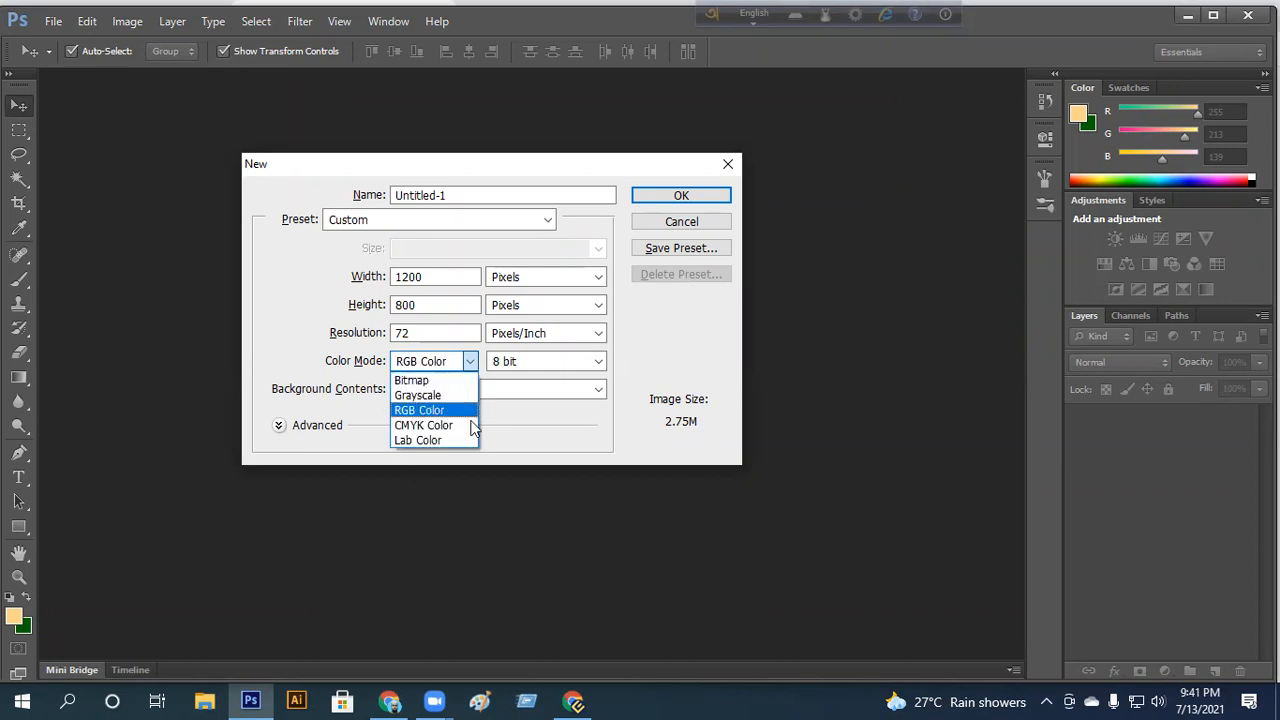
click(452, 497)
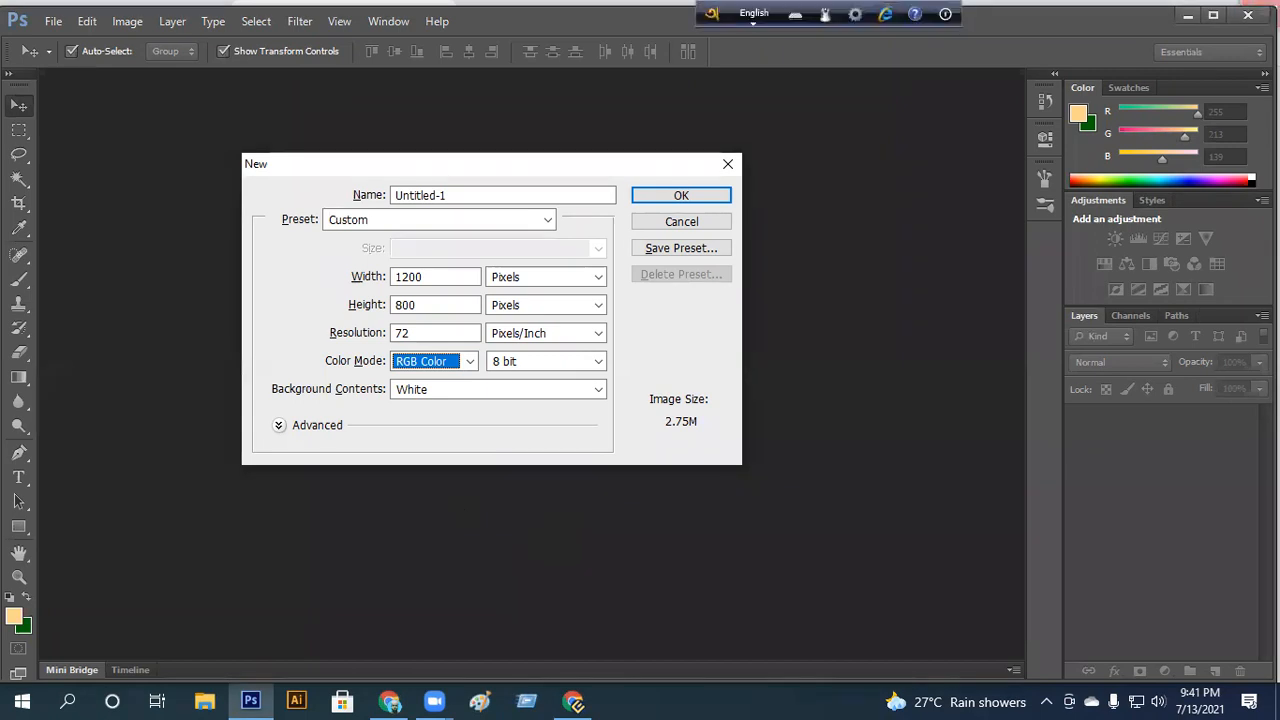
click(697, 195)
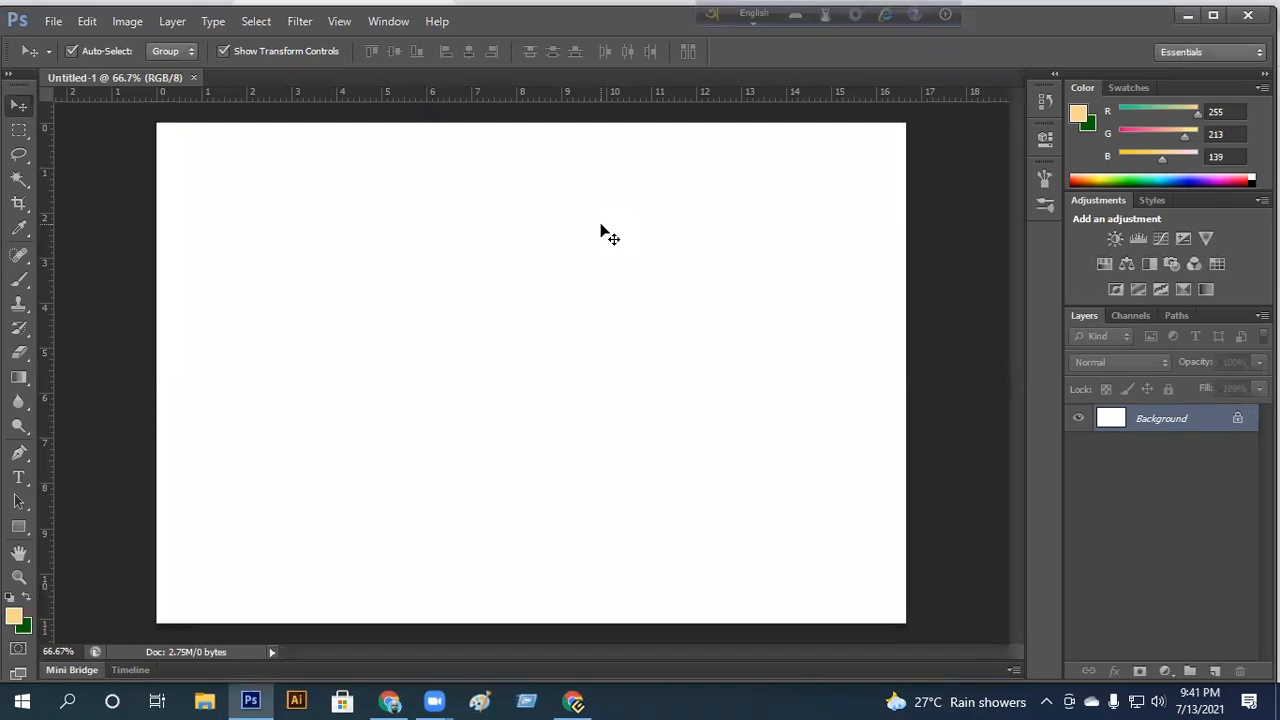
Step: Switch to Chrome, open Course Module.docx from Google Drive to view the class outline, and return to Photoshop
click(390, 701)
click(614, 14)
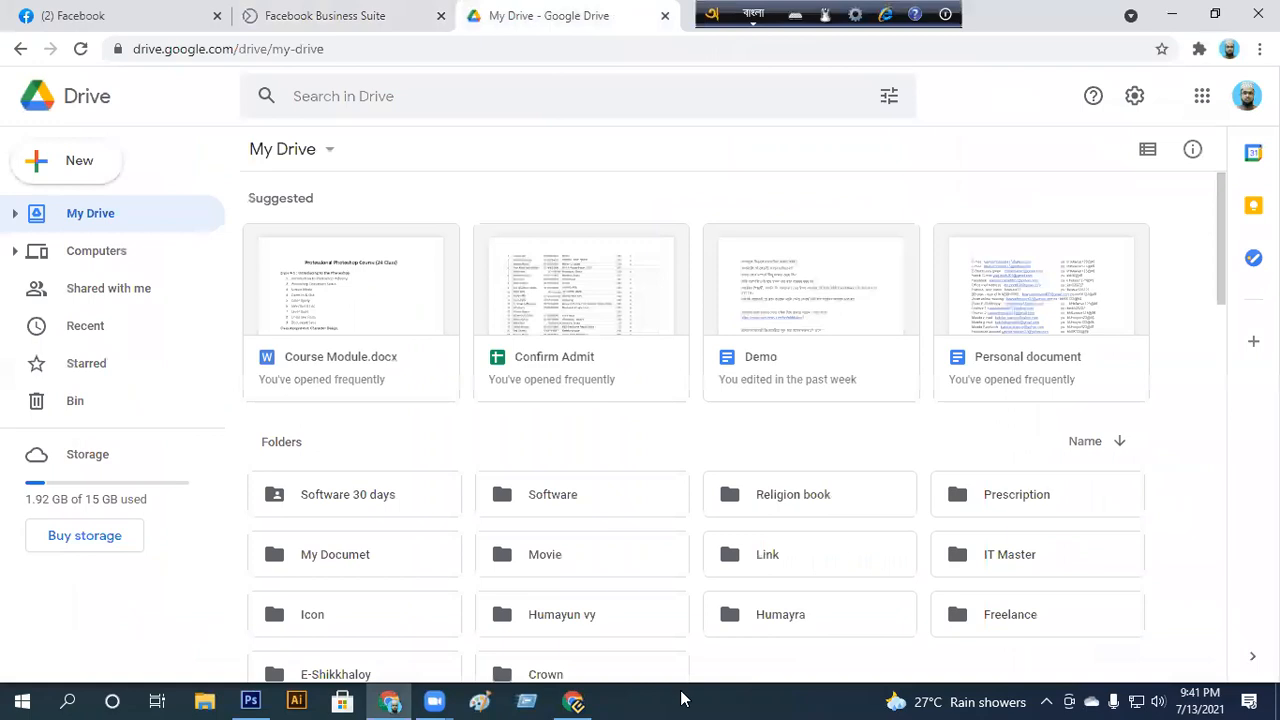
double_click(351, 286)
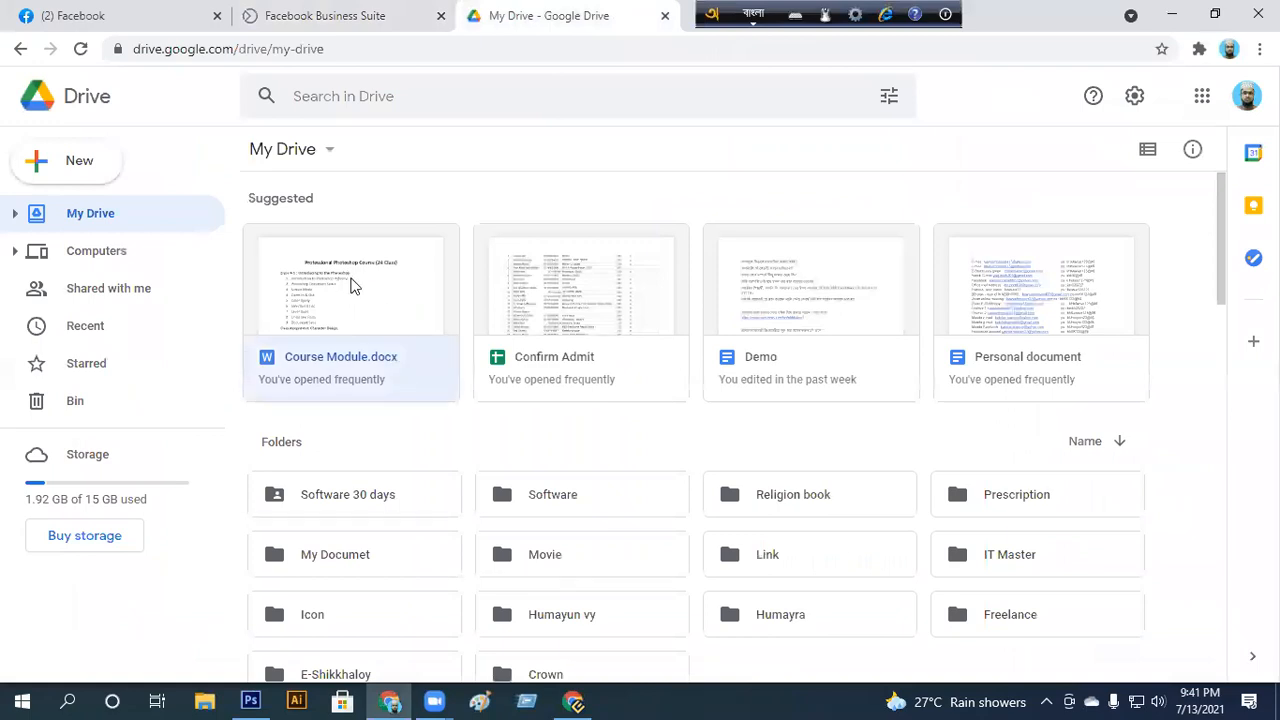
click(716, 17)
drag(714, 38, 676, 697)
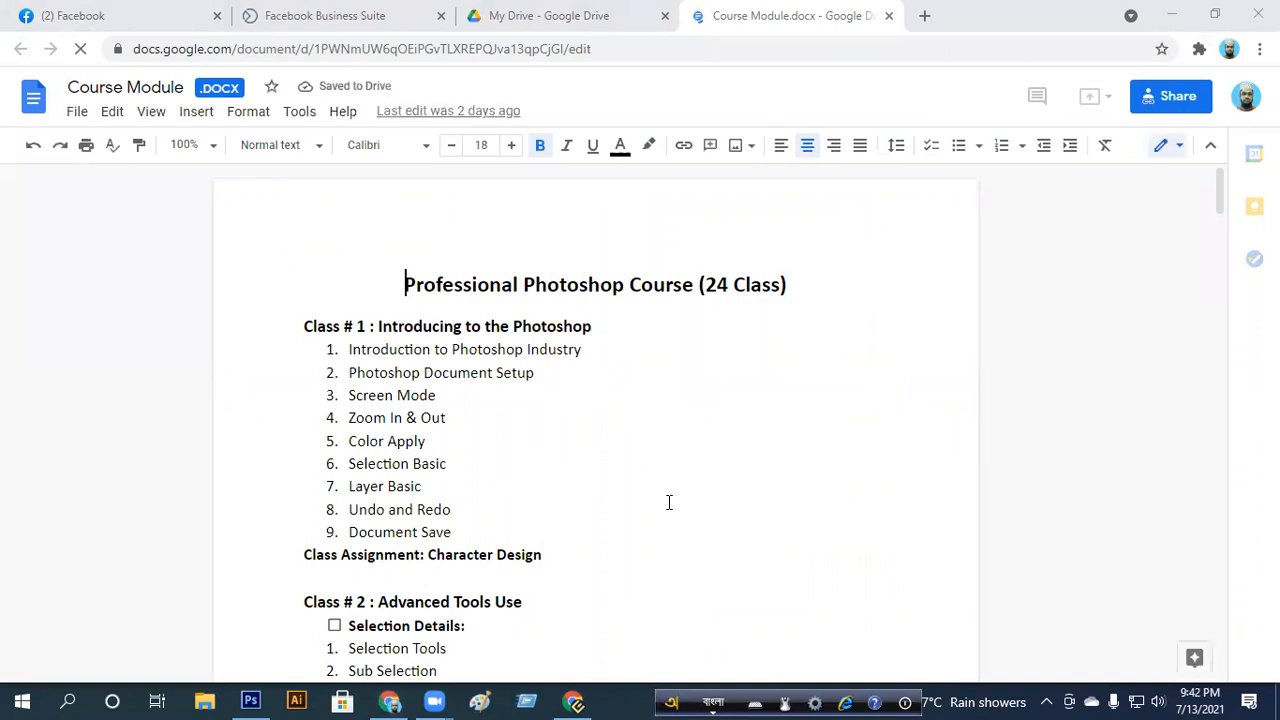
click(250, 701)
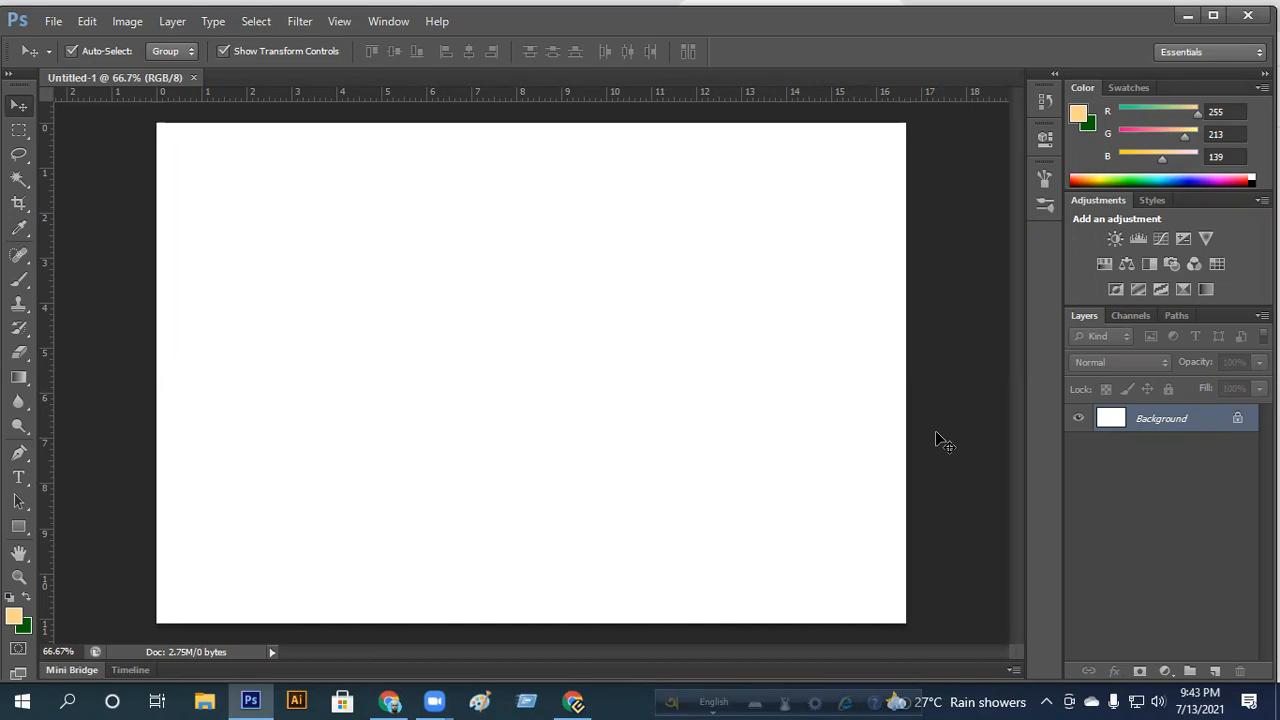
Step: Switch to the course module in Chrome and review the Class # 1 topics from Color Apply to Undo and Redo
key(alt+Tab)
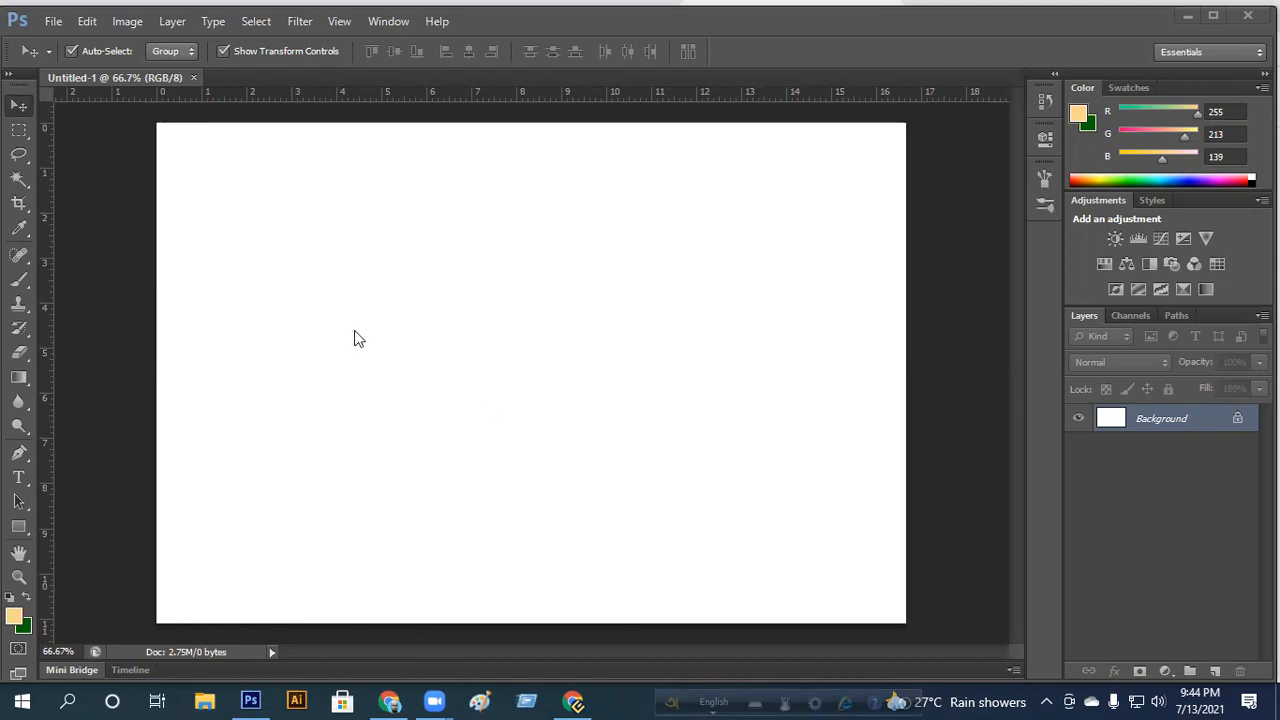
click(401, 697)
click(387, 441)
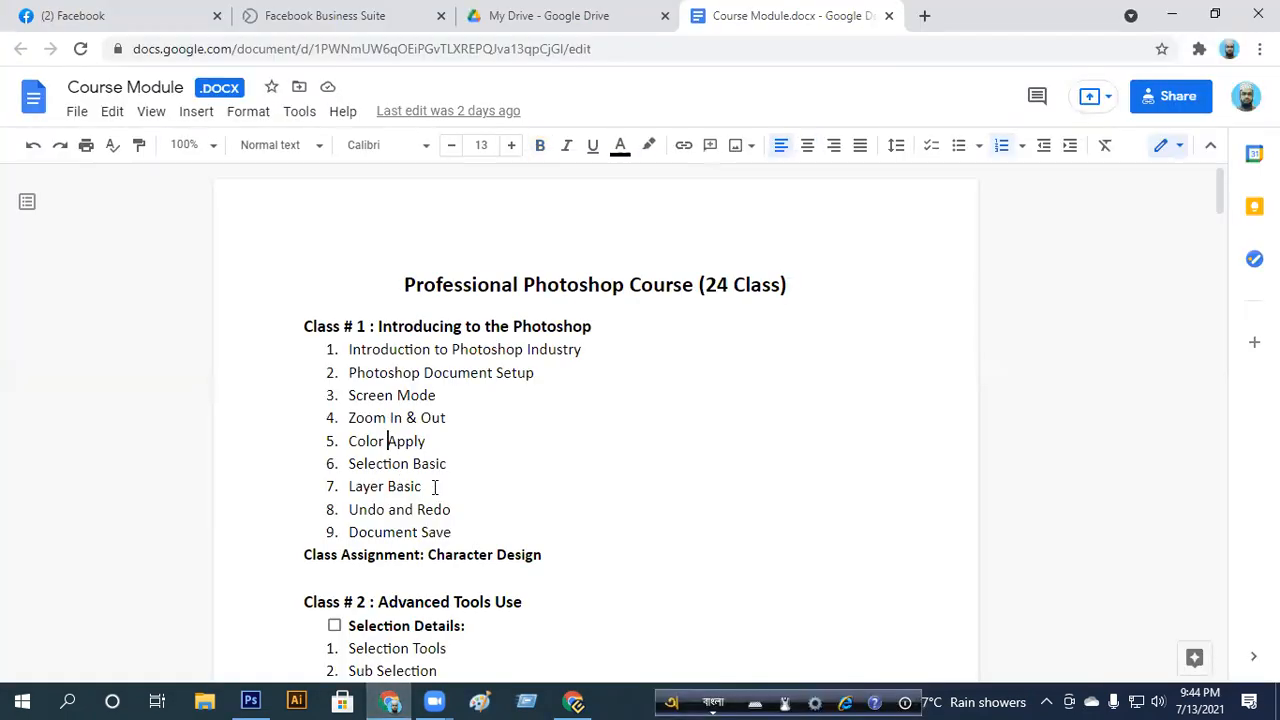
drag(351, 443, 429, 443)
click(498, 467)
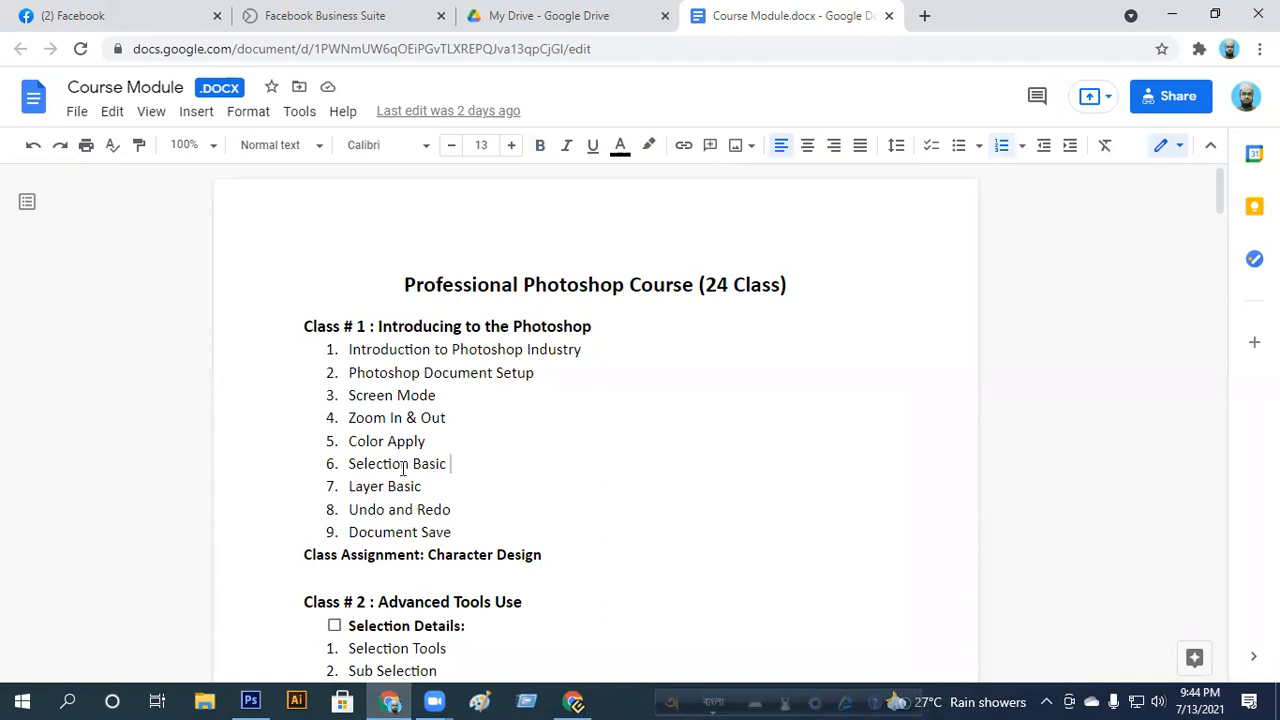
drag(350, 486, 436, 490)
click(417, 510)
Step: Switch to Photoshop and fill a rectangular selection about 3.8 × 2.8 in with the green background color on a new layer, leaving nothing selected
click(251, 700)
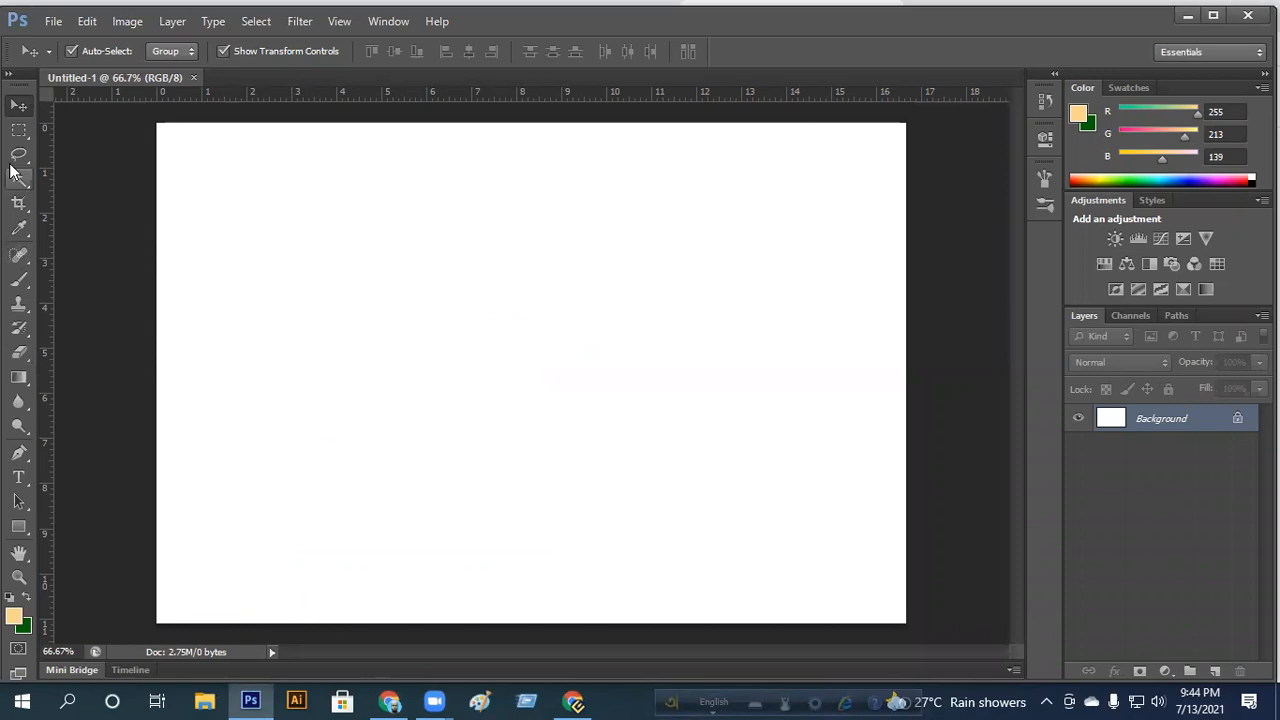
click(19, 130)
drag(373, 253, 543, 380)
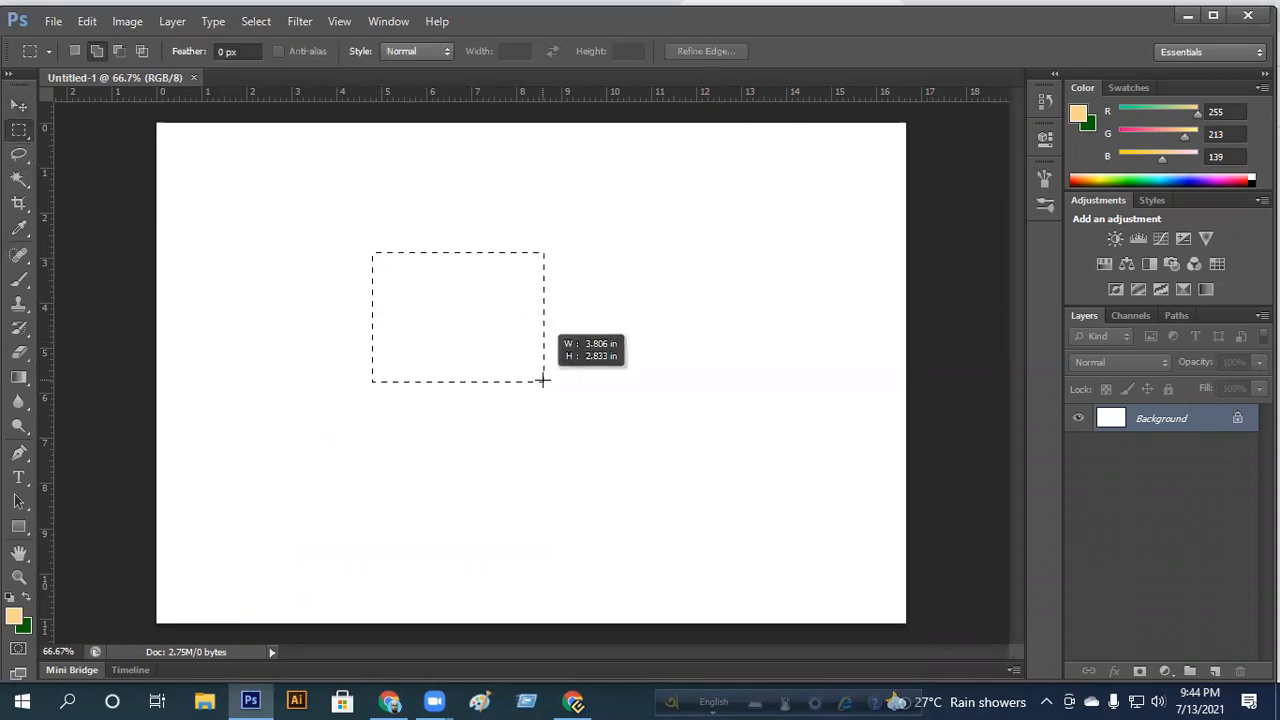
click(1215, 671)
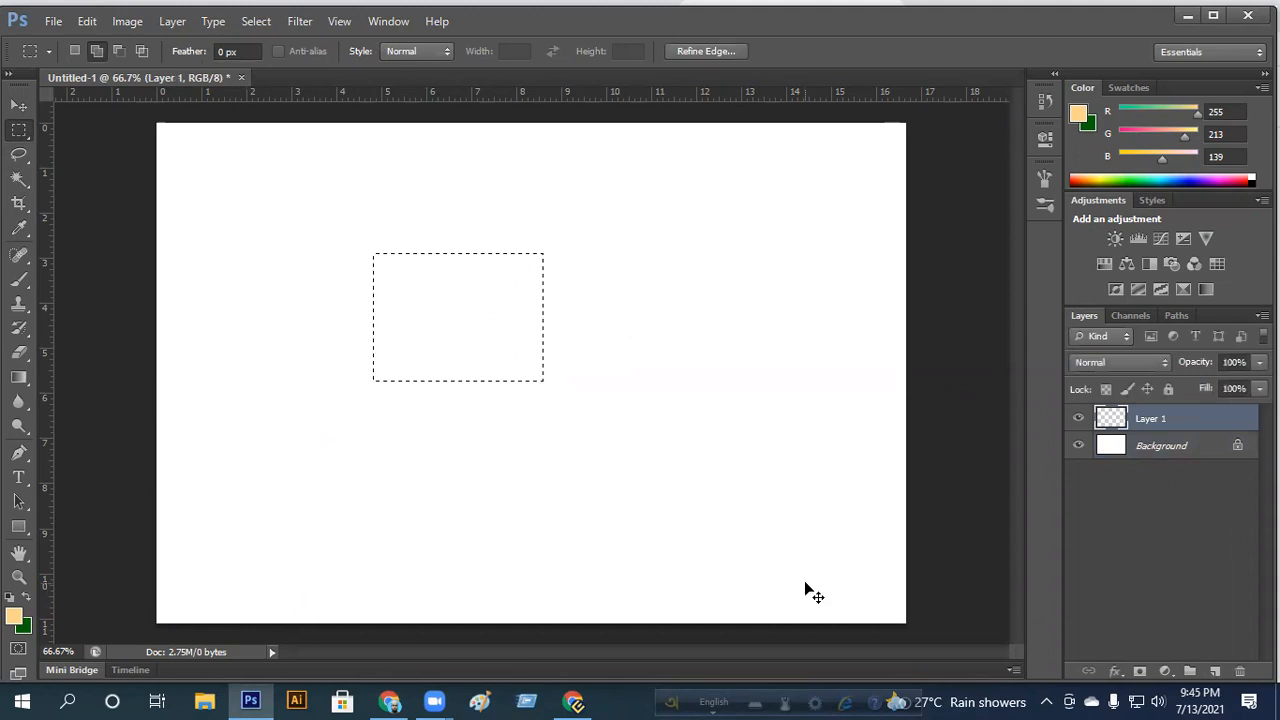
key(ctrl+BackSpace)
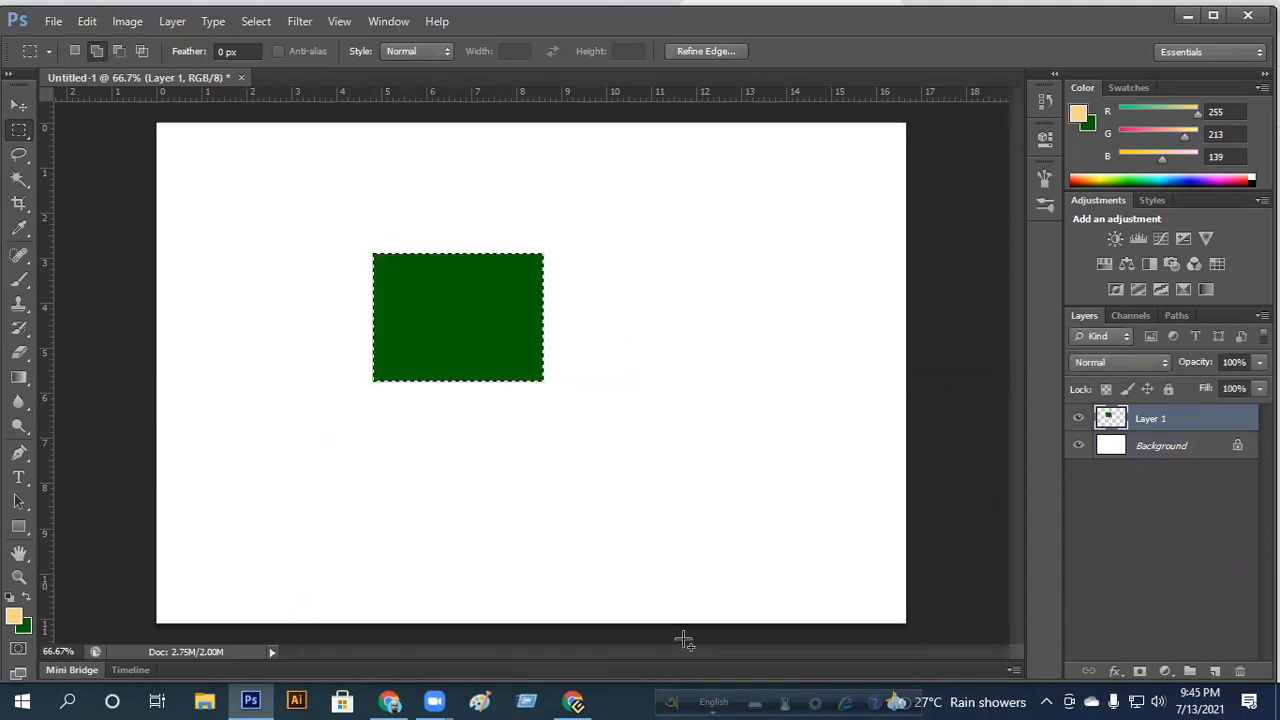
key(ctrl+d)
Step: Add a peach rectangle beside the green one by filling a marquee selection with the foreground color on a new layer, and deselect
drag(631, 287, 809, 476)
click(1215, 671)
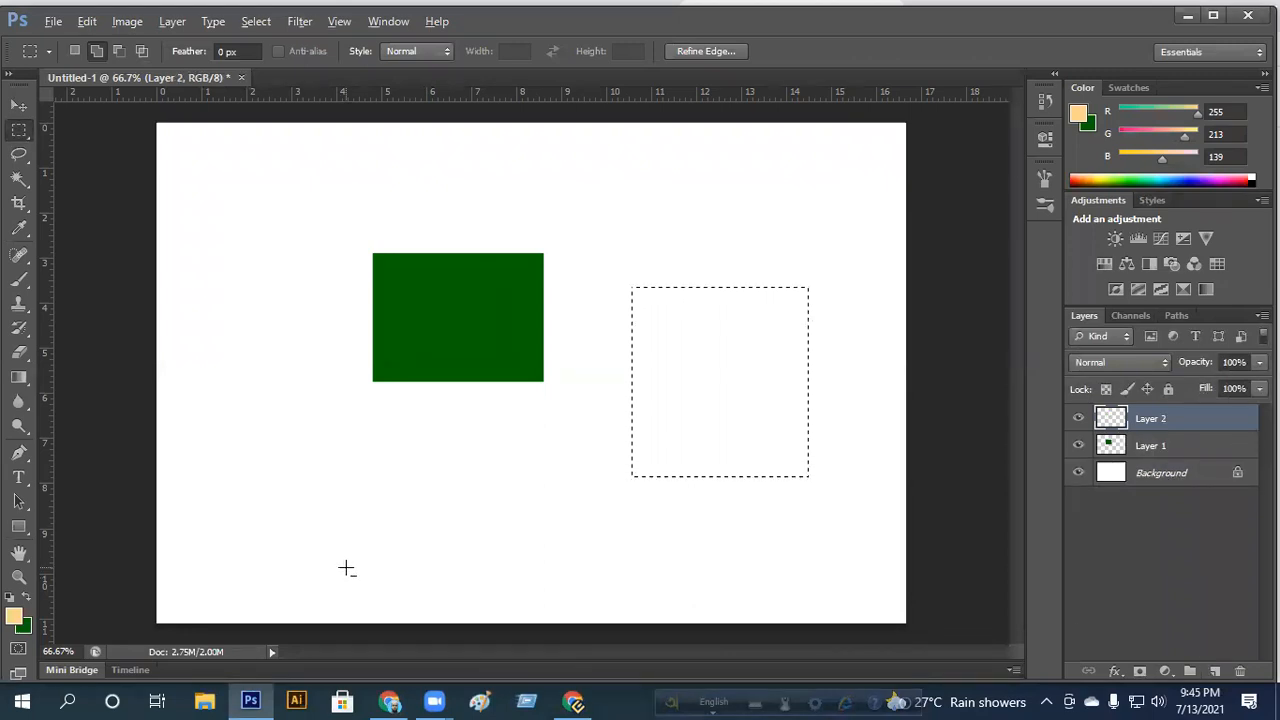
key(alt+BackSpace)
key(ctrl+d)
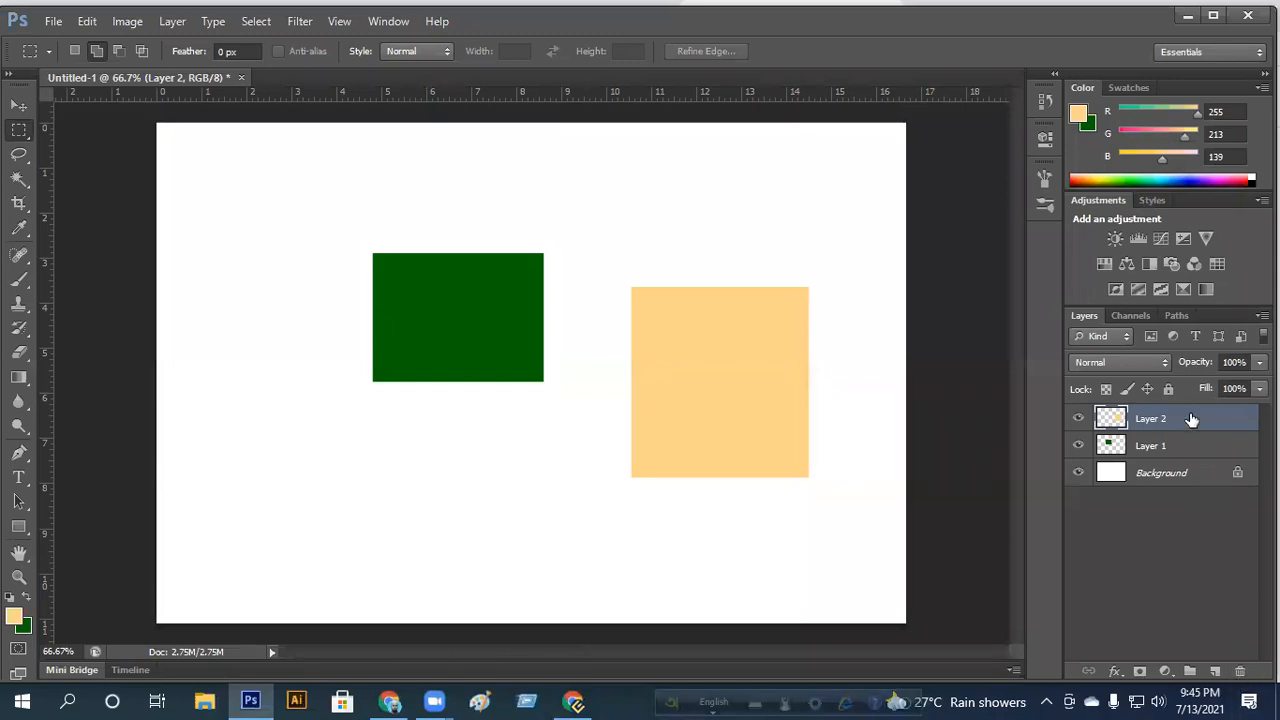
Step: Delete Layer 2 with confirmation and undo the deletion
click(1240, 671)
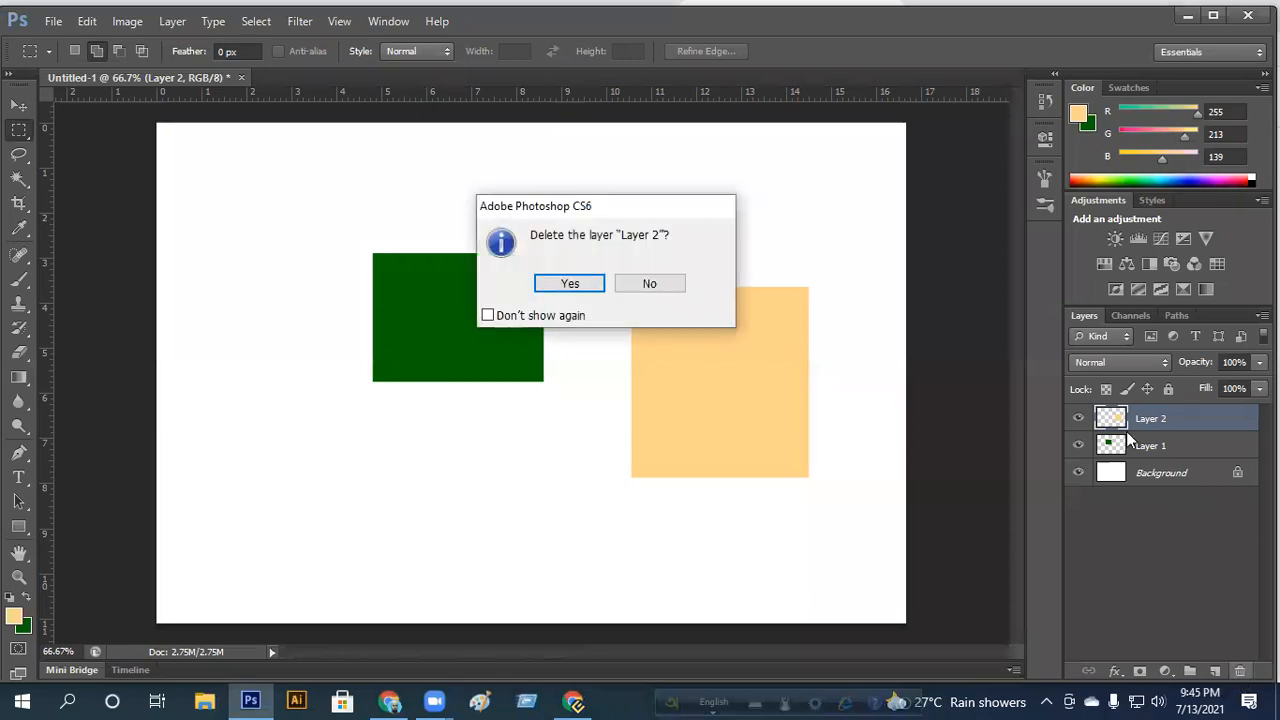
click(570, 285)
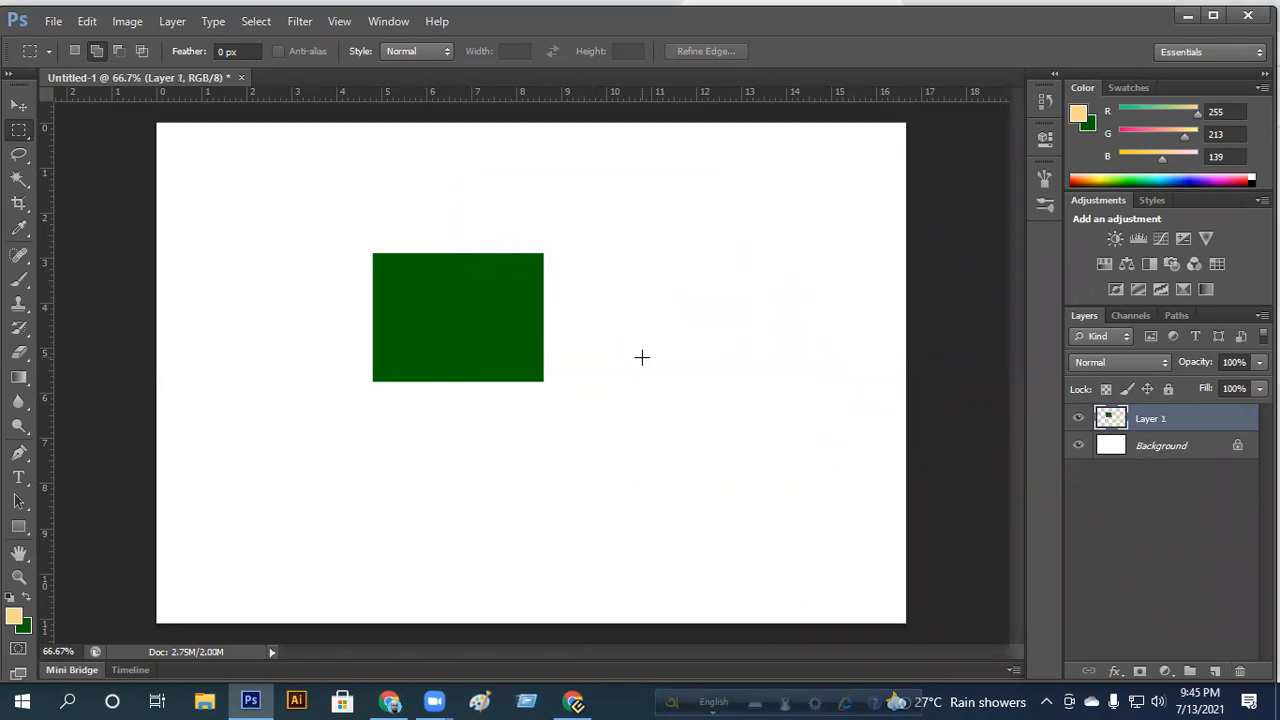
key(ctrl+z)
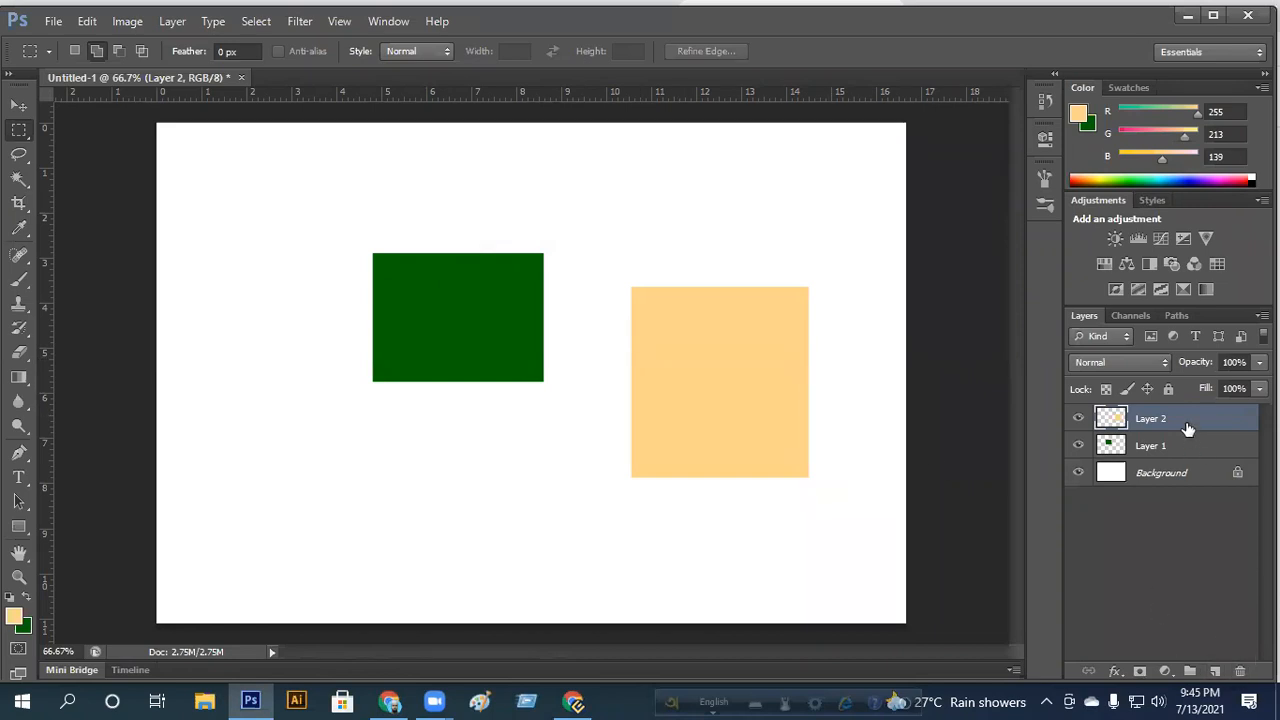
Step: Delete Layer 2 directly without a confirmation and undo it, twice in a row
key(Delete)
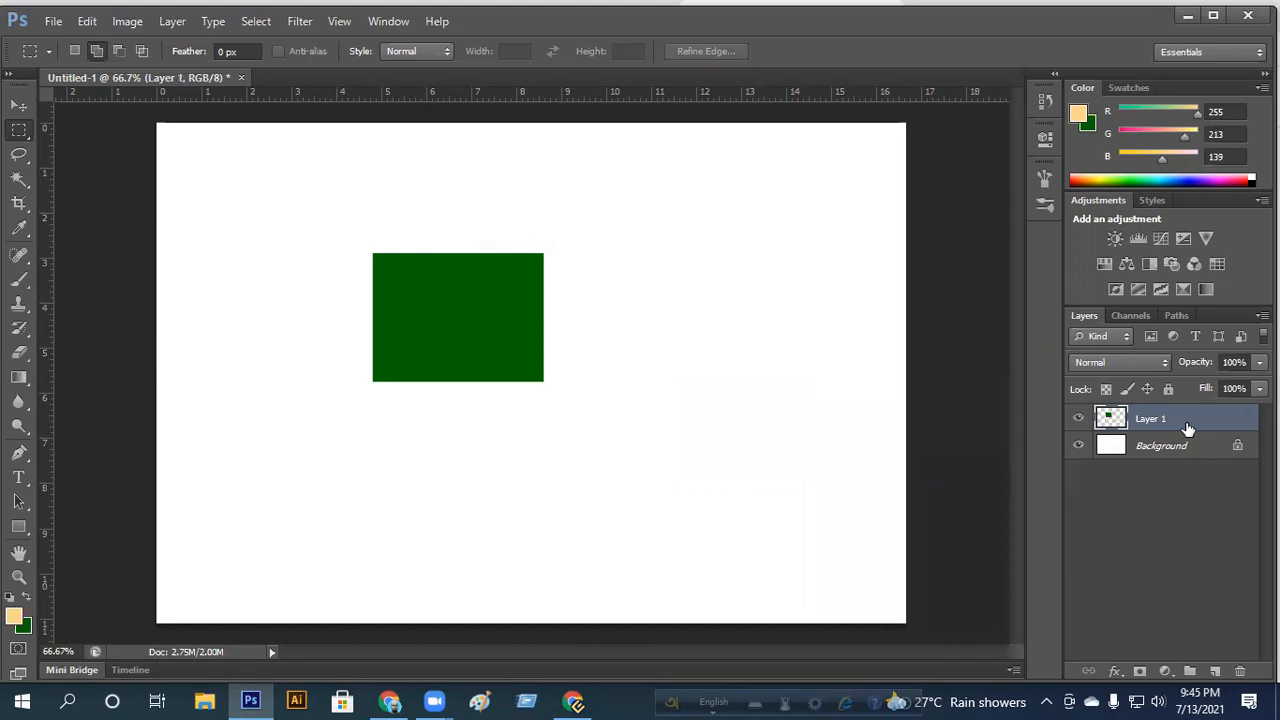
key(ctrl+z)
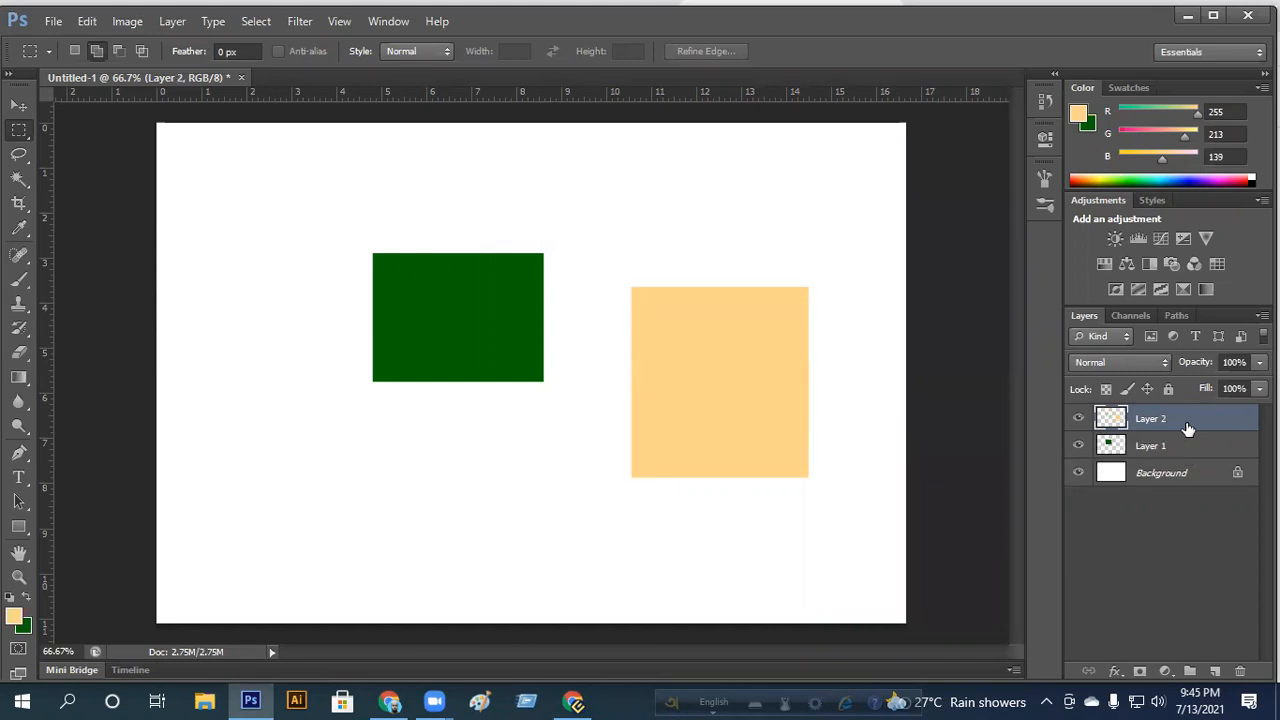
key(Delete)
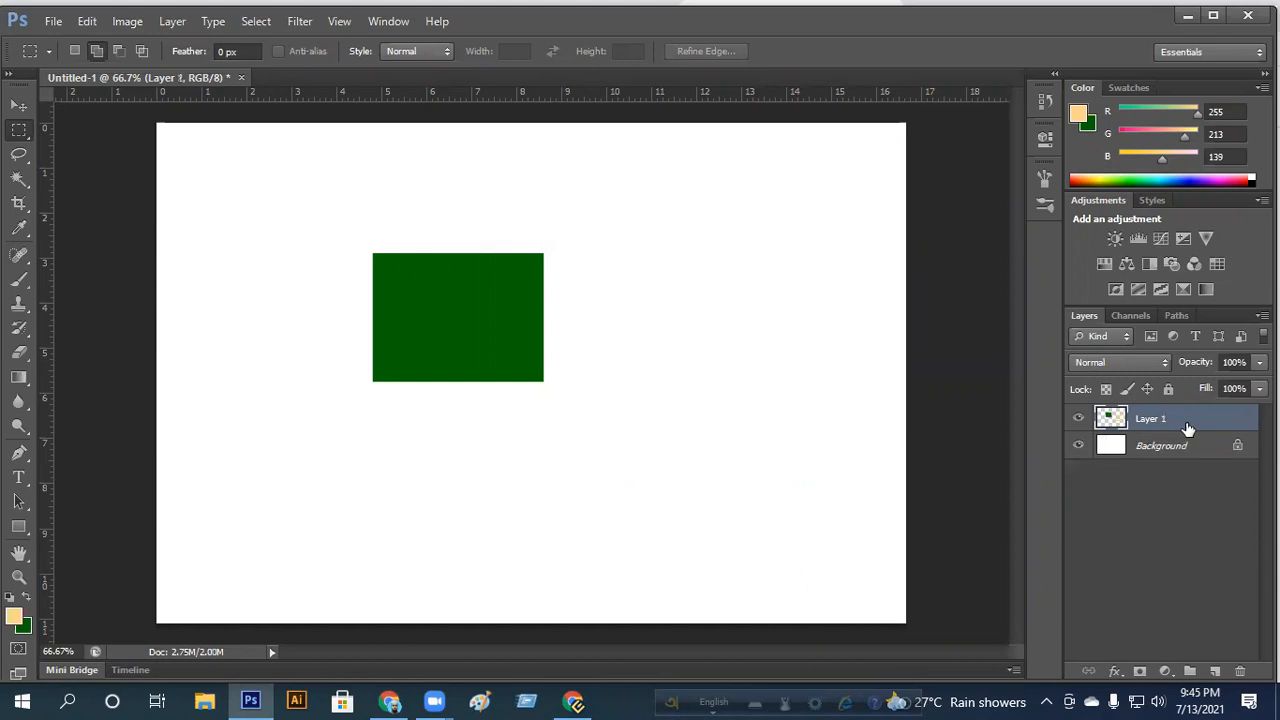
key(ctrl+z)
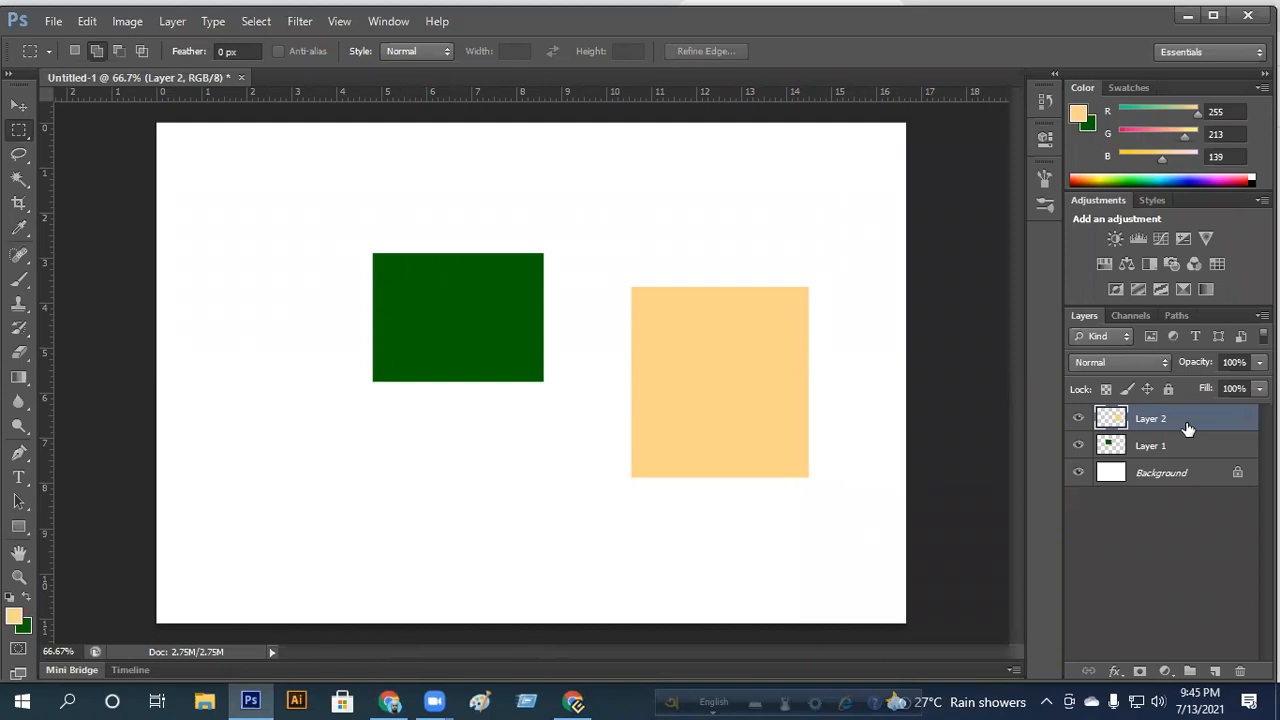
Step: Remove Layer 2 with its Delete Layer command, confirm the removal, and restore the layer by undoing
right_click(1189, 428)
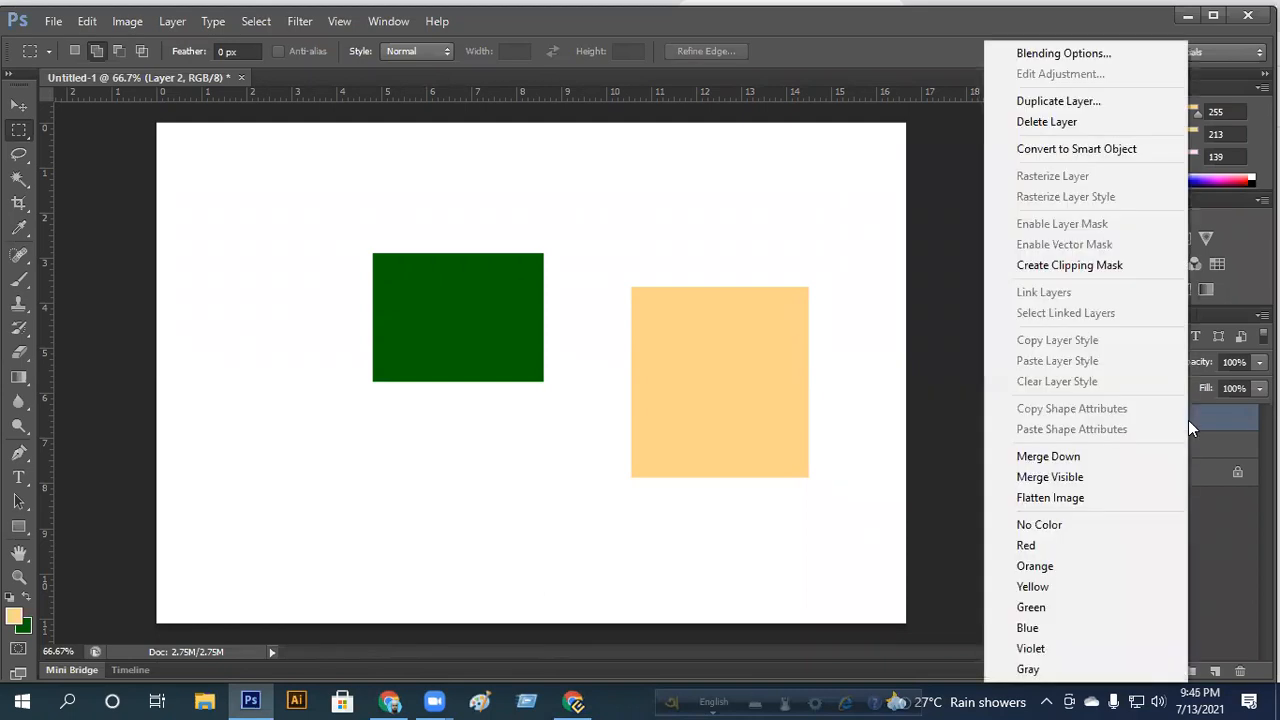
click(1233, 420)
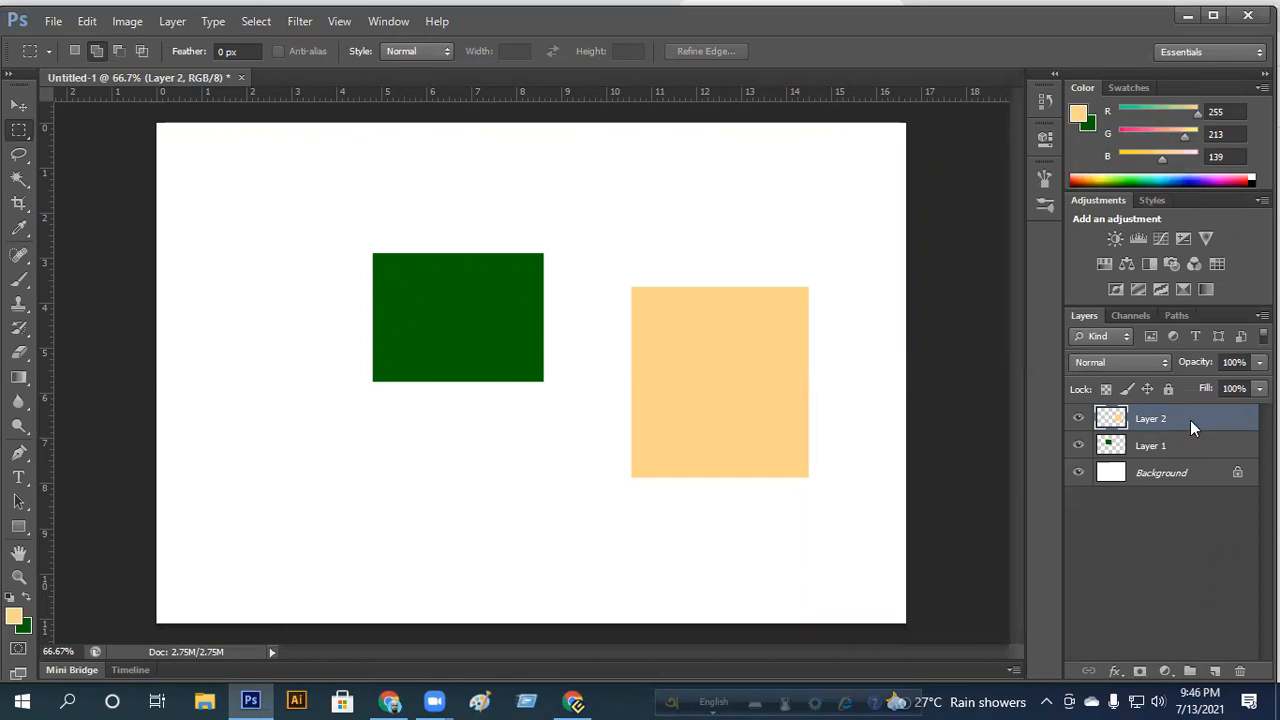
right_click(1190, 422)
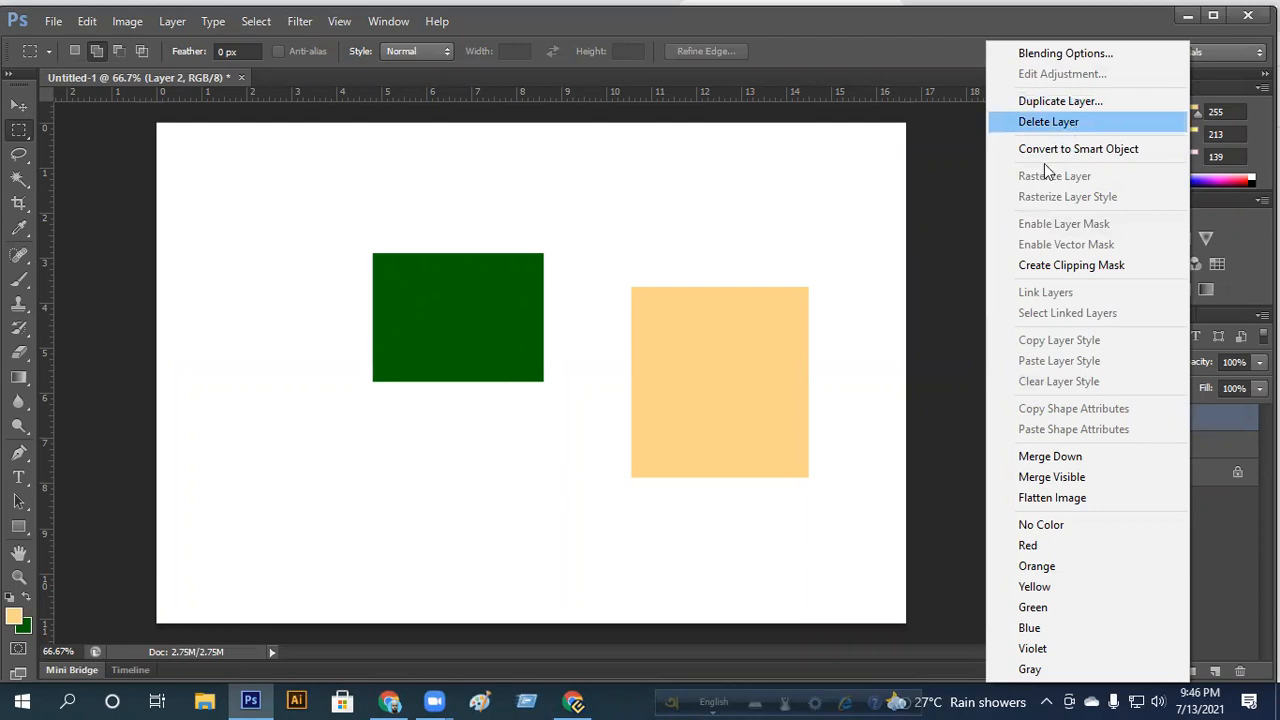
click(1048, 121)
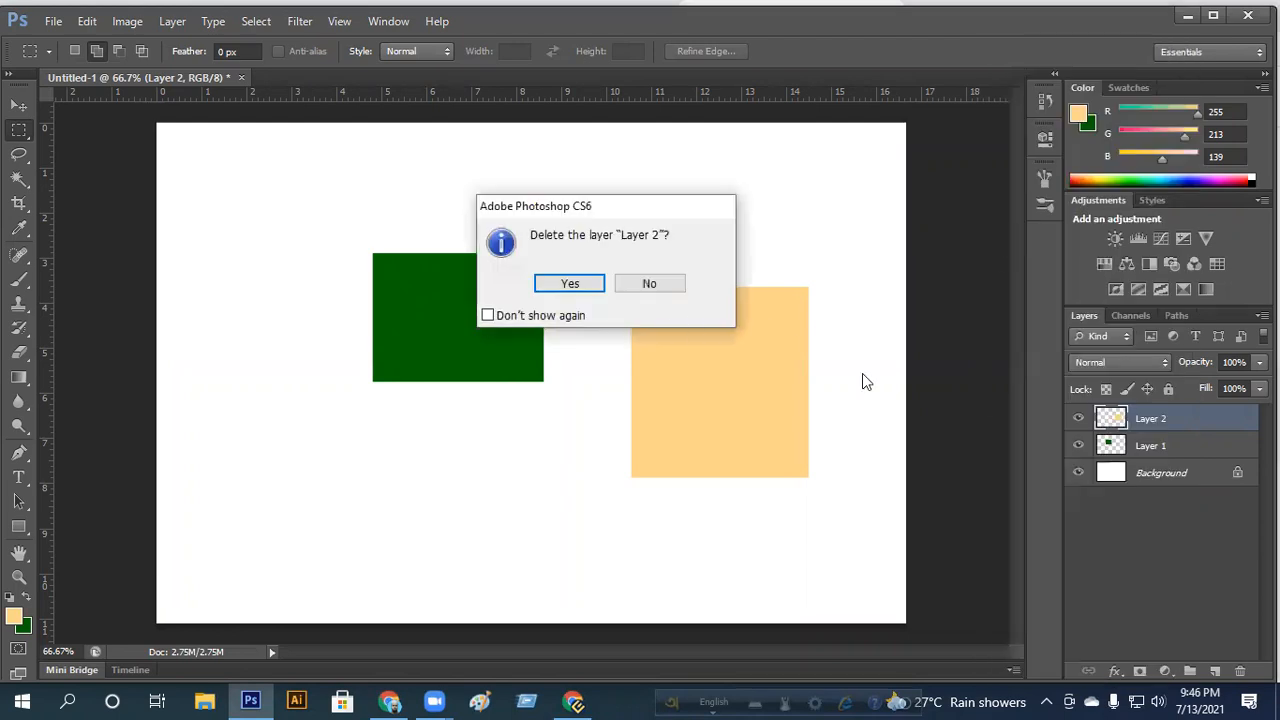
click(569, 284)
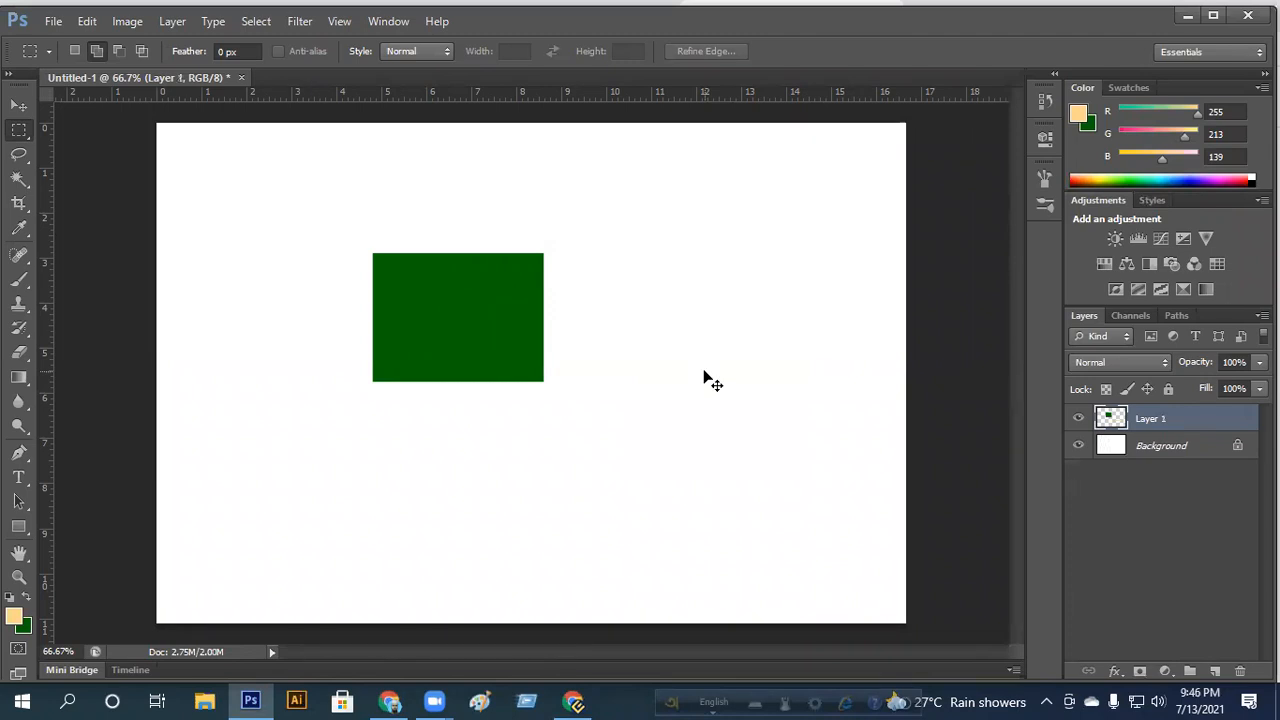
key(ctrl+z)
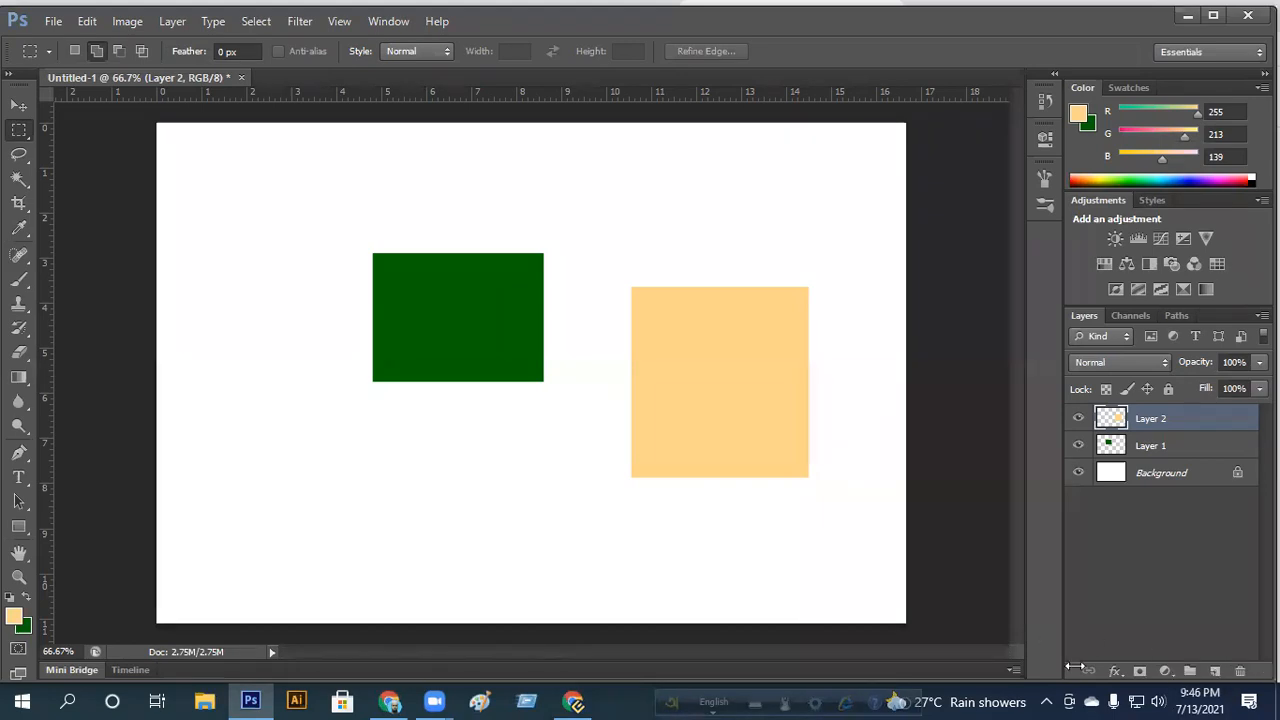
Step: Add an empty layer above Layer 2 and delete it, and cancel a second layer from the New Layer settings
click(1216, 674)
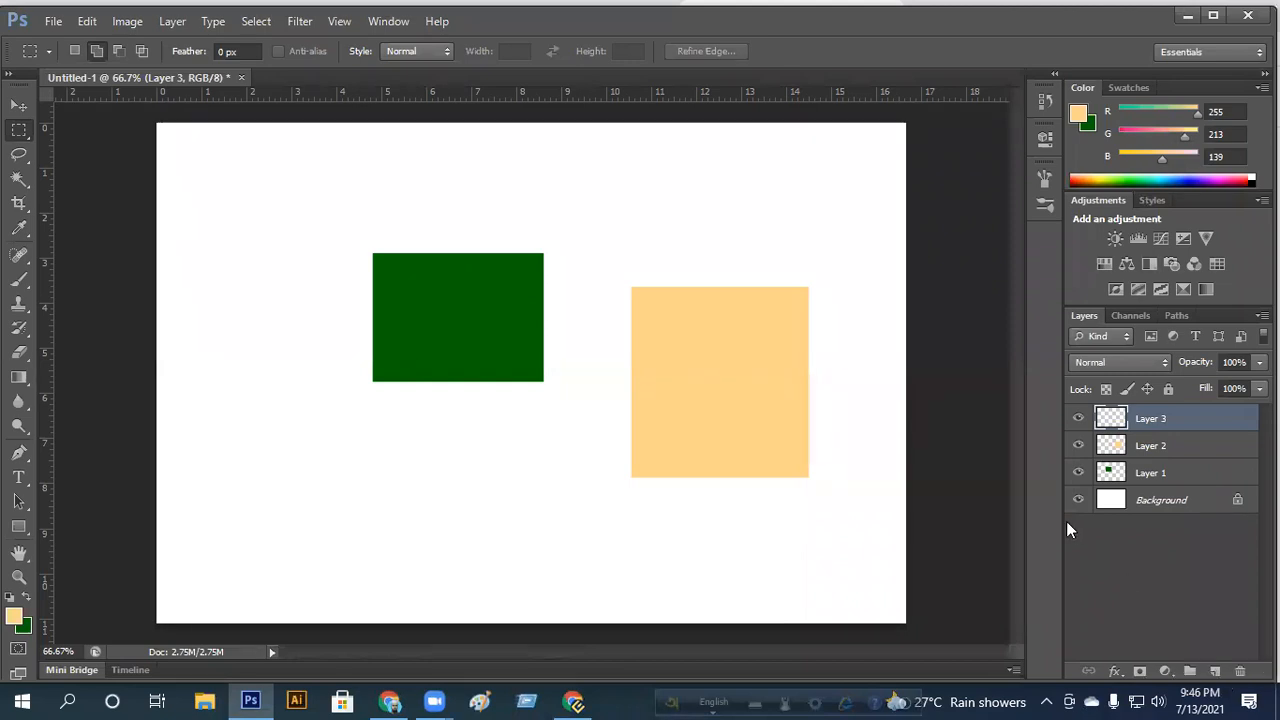
key(Delete)
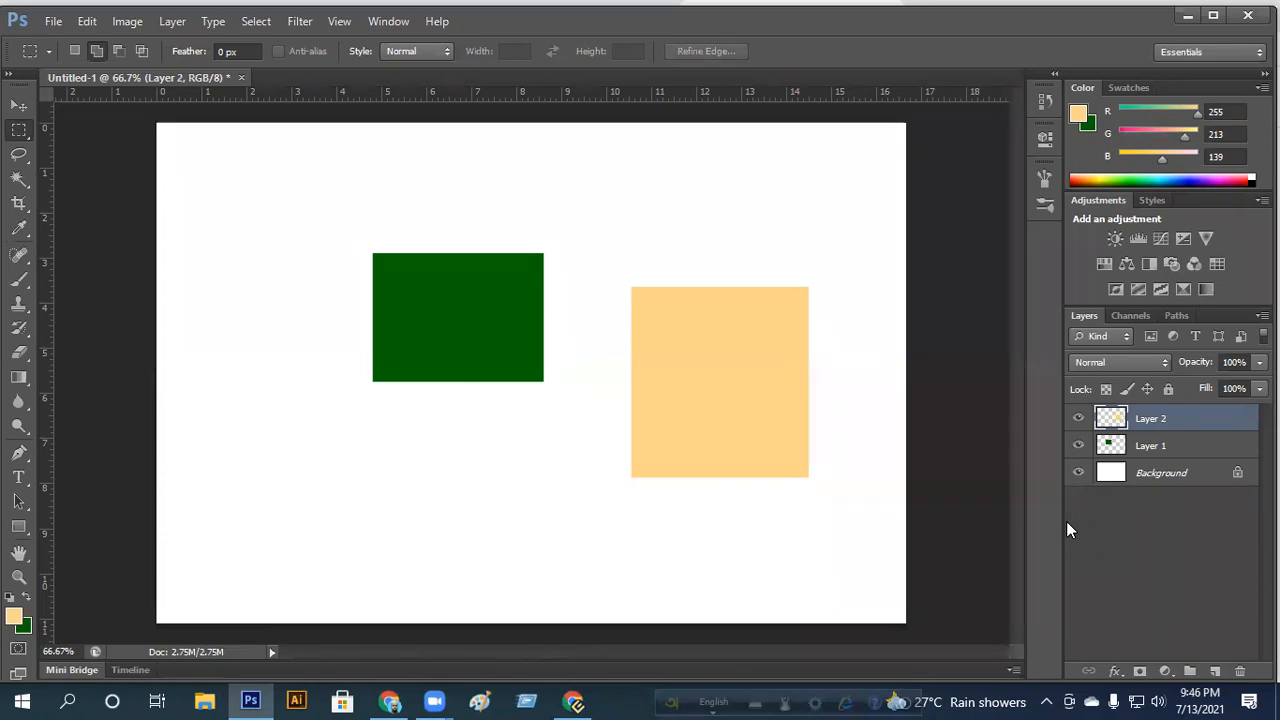
key(ctrl+shift+n)
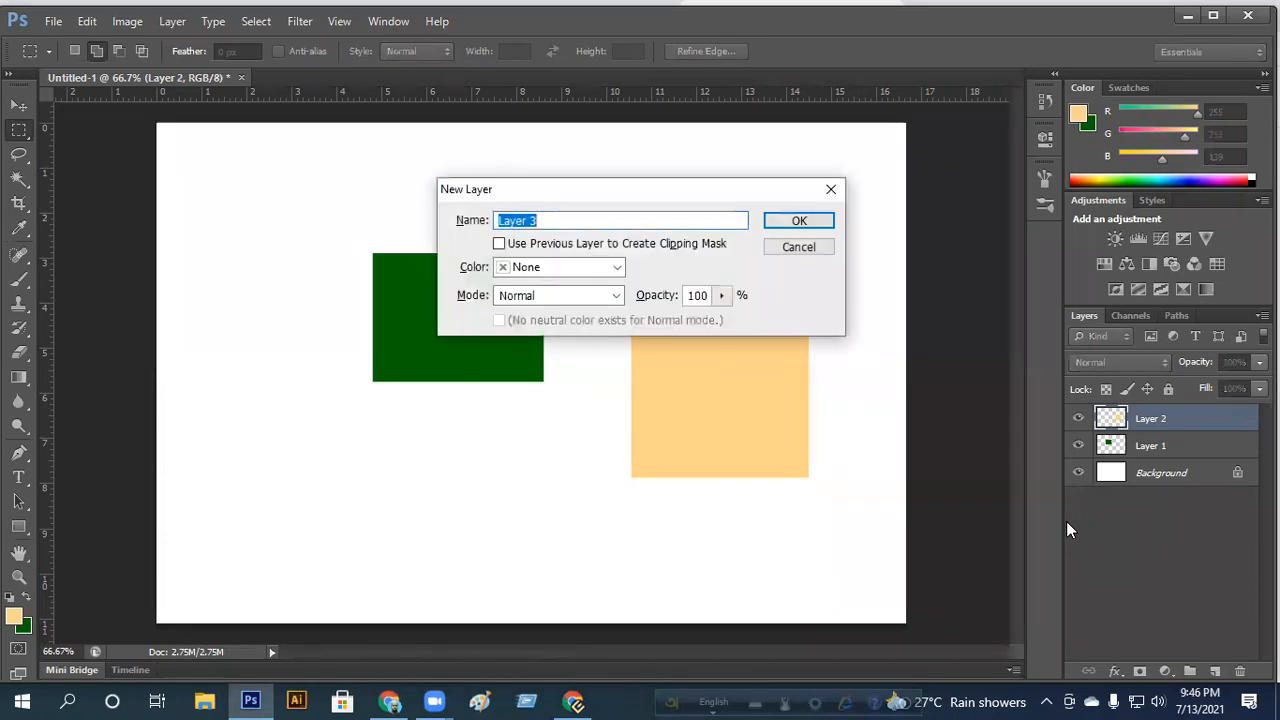
click(831, 189)
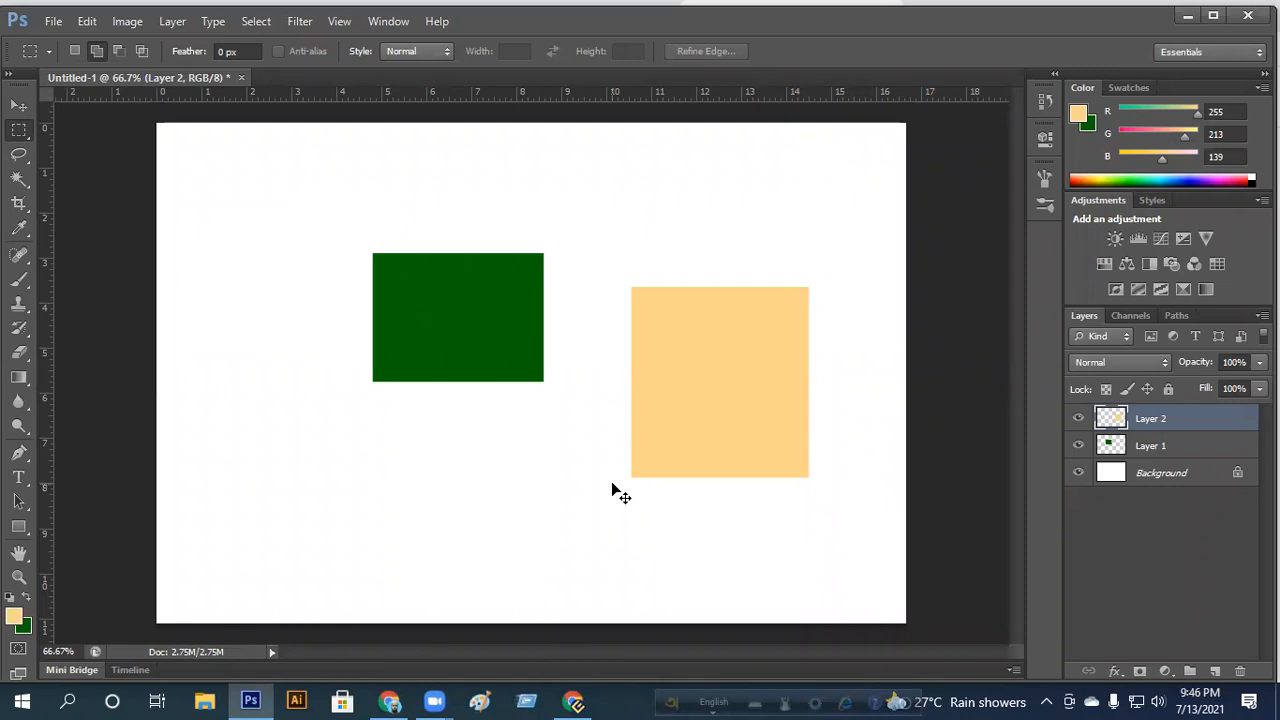
Step: Create a new layer named Red above Layer 2 using the New Layer settings
key(ctrl+shift+n)
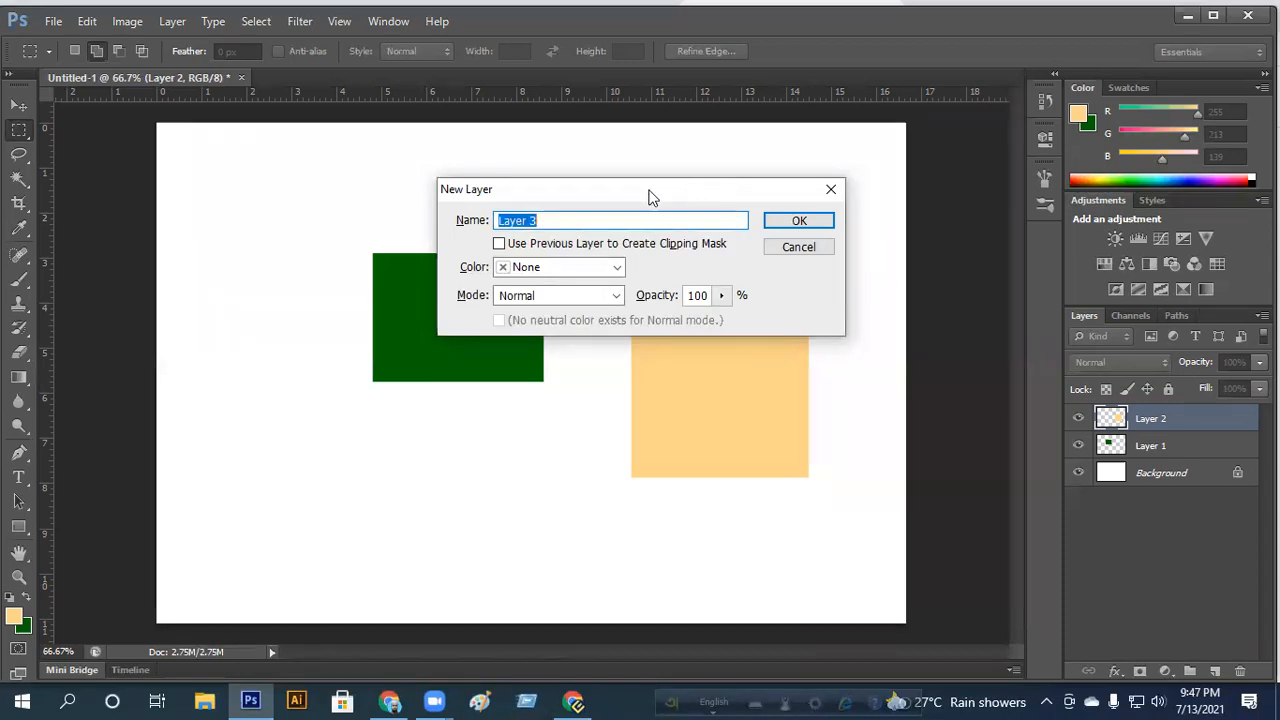
drag(648, 197, 562, 221)
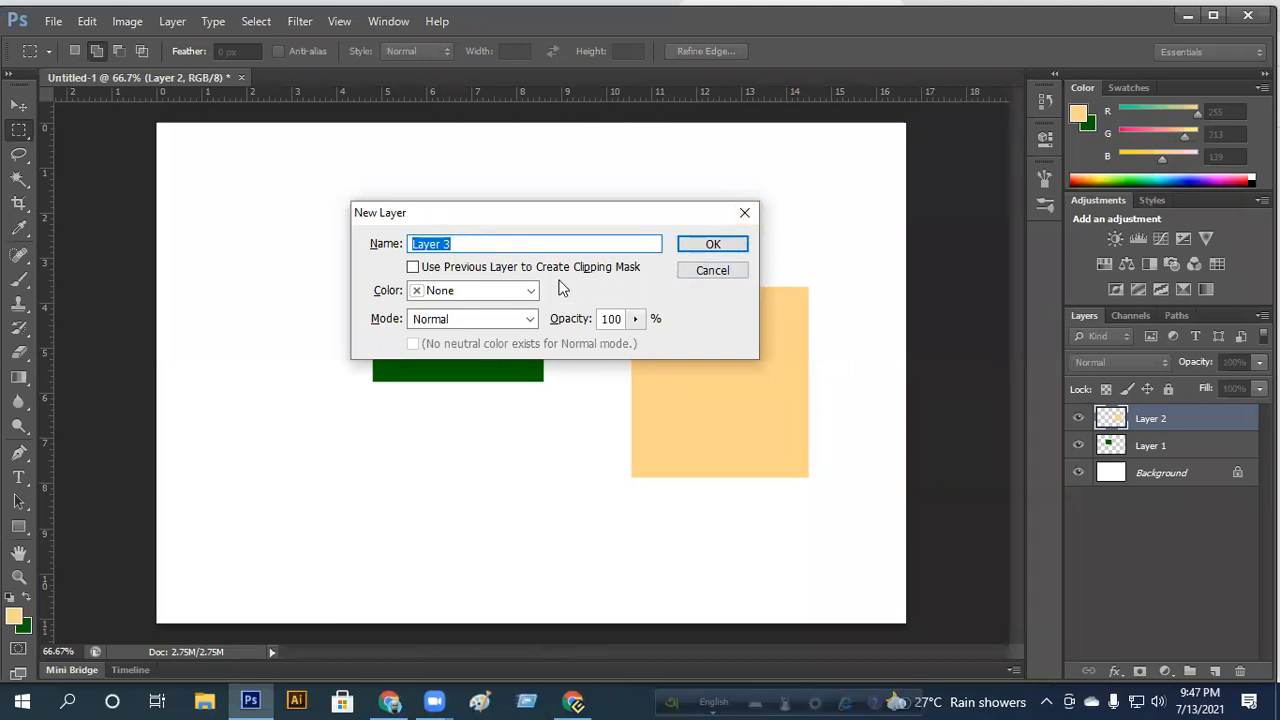
text(Red)
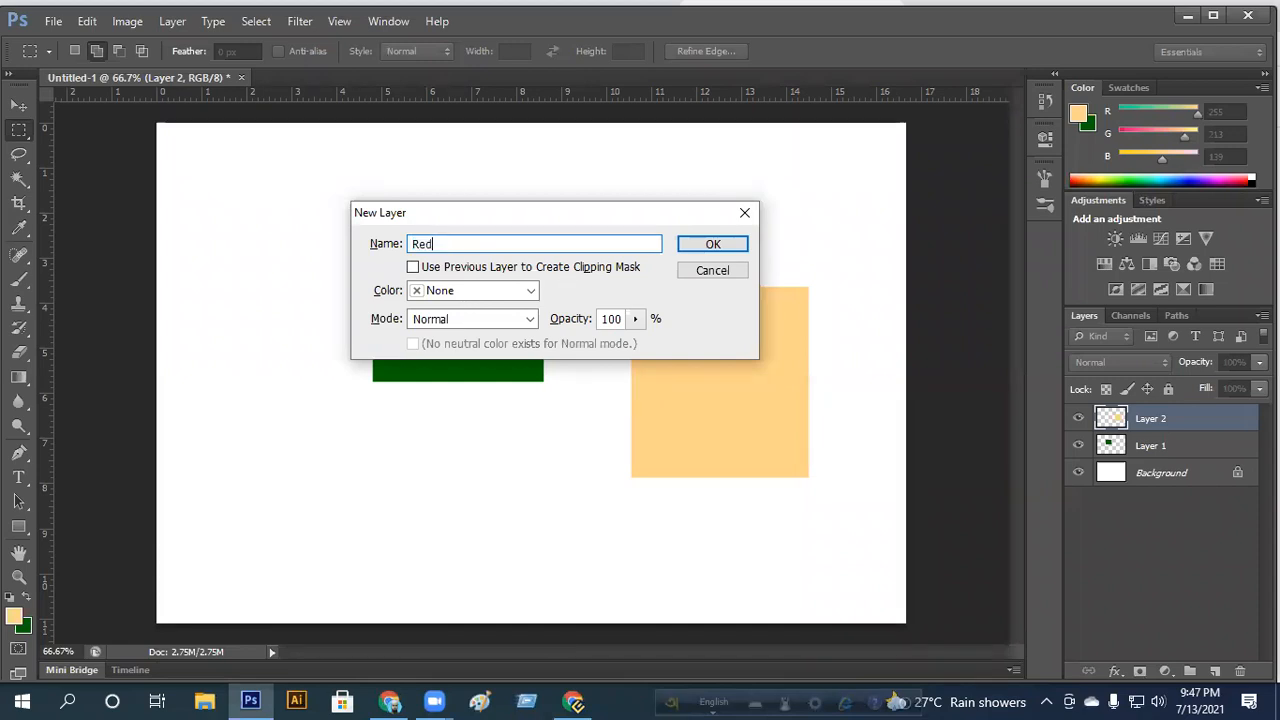
key(Return)
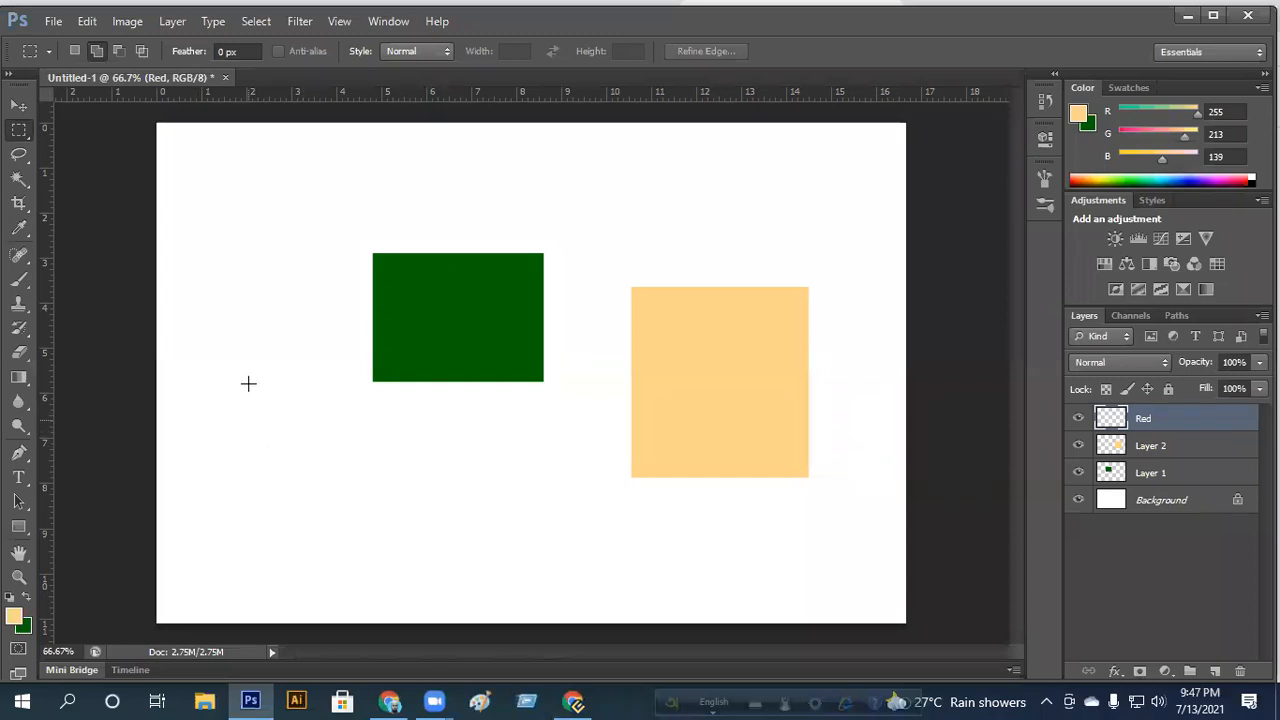
Step: Replace a rectangular selection with an elliptical marquee above the green rectangle on the Red layer
drag(207, 206, 325, 330)
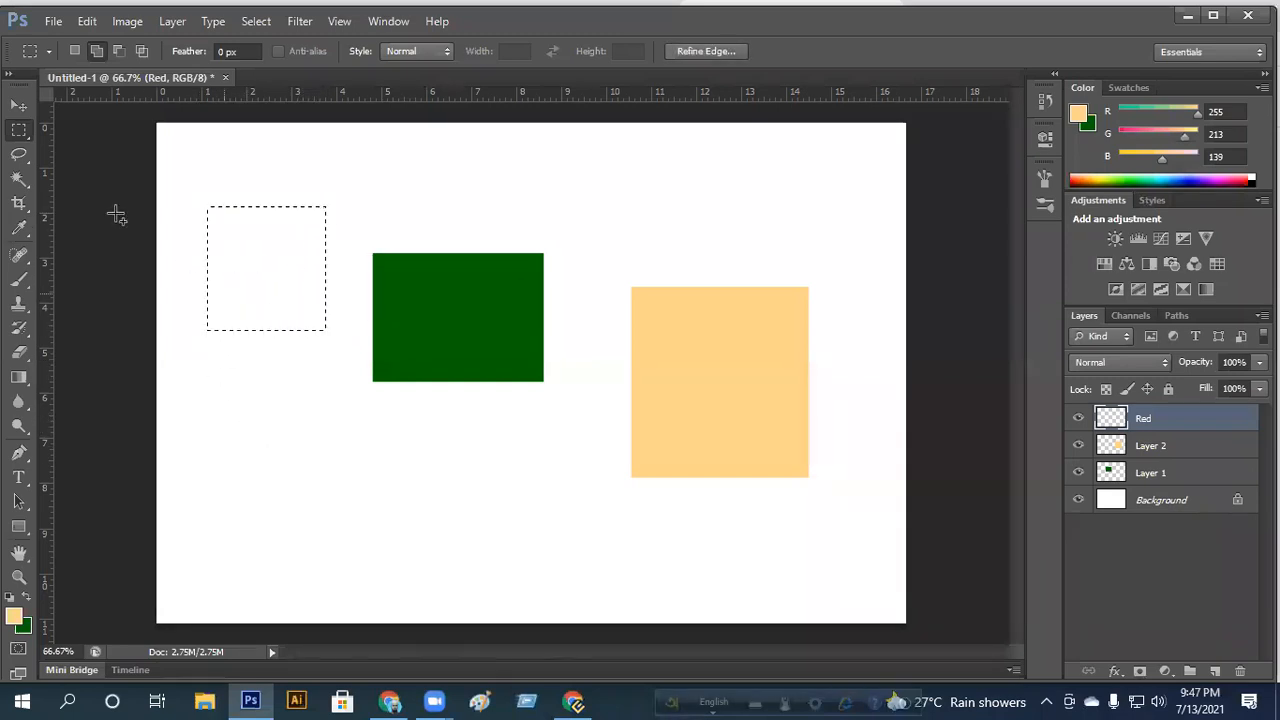
right_click(15, 130)
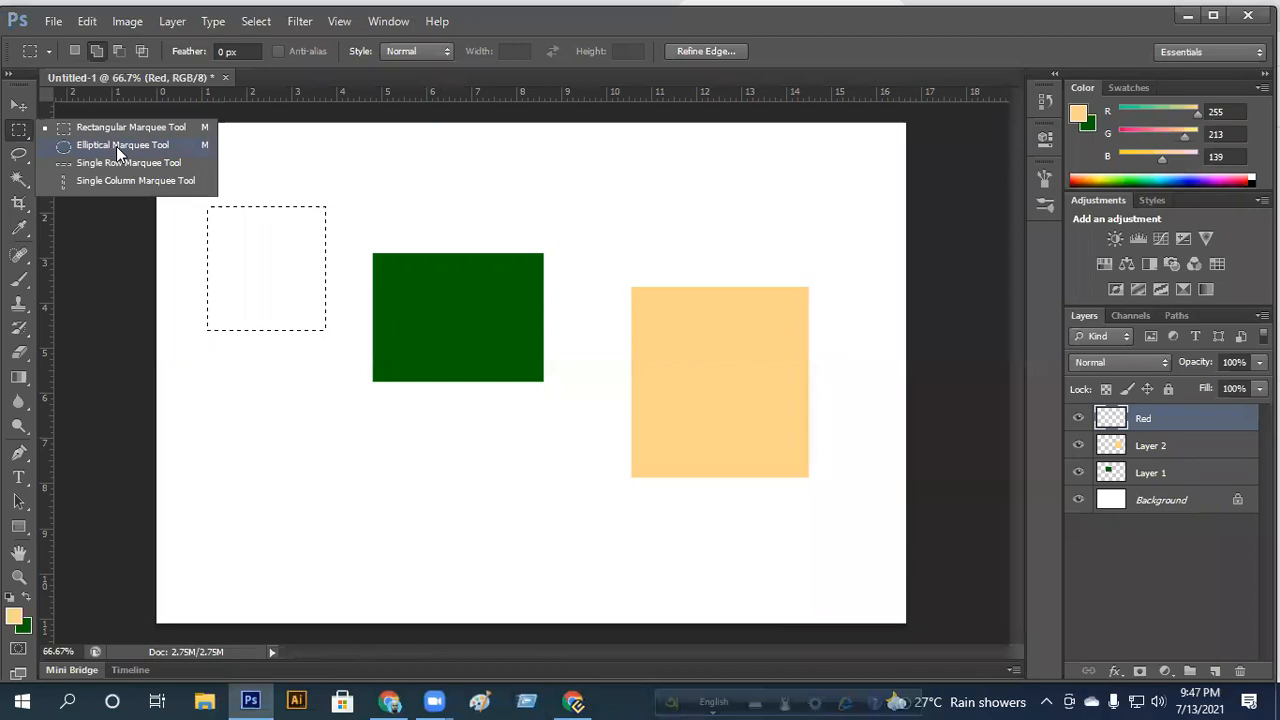
click(105, 145)
drag(313, 165, 400, 222)
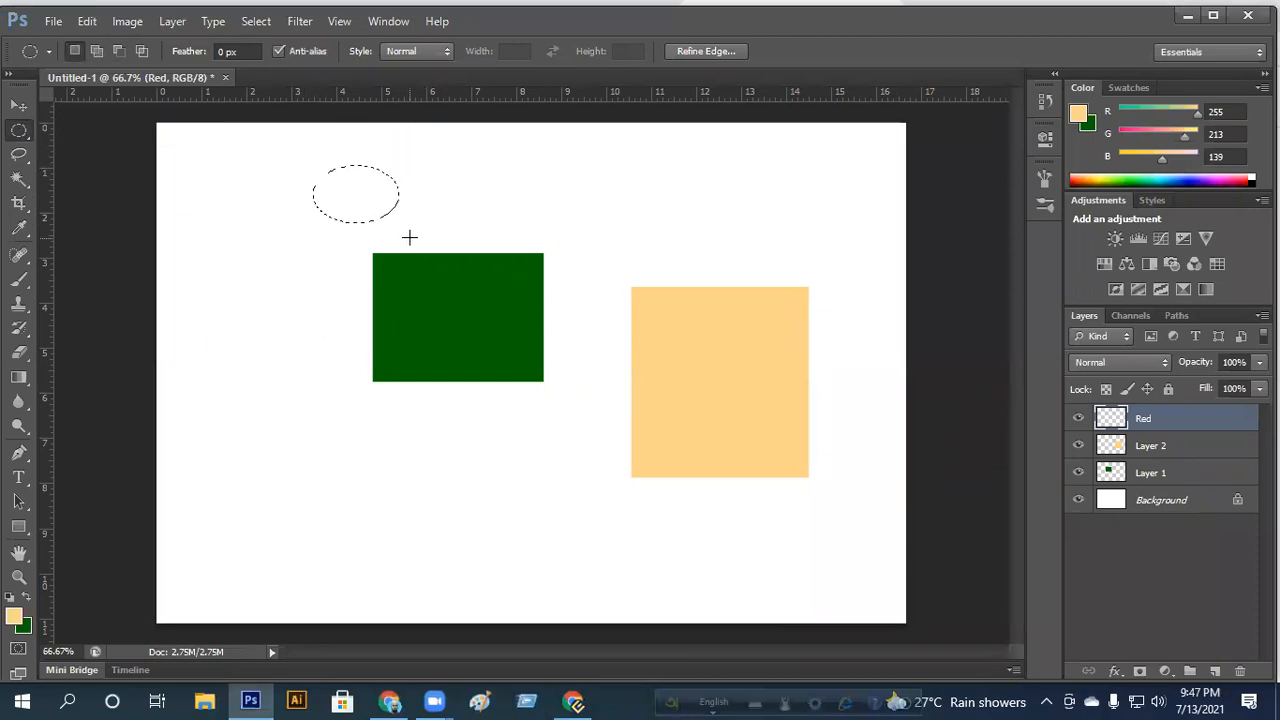
Step: Set the foreground colour to pure red (ff0000), fill the elliptical selection with it, and deselect
key(alt)
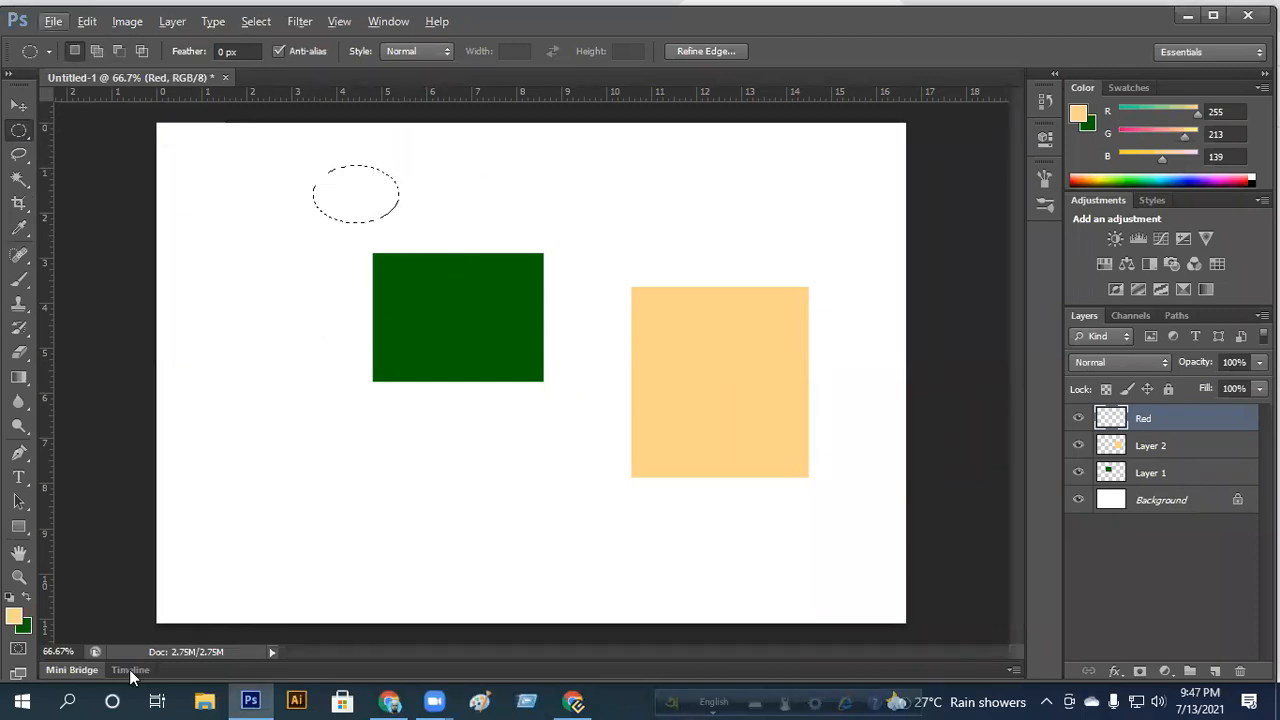
click(14, 618)
drag(720, 240, 720, 235)
click(697, 237)
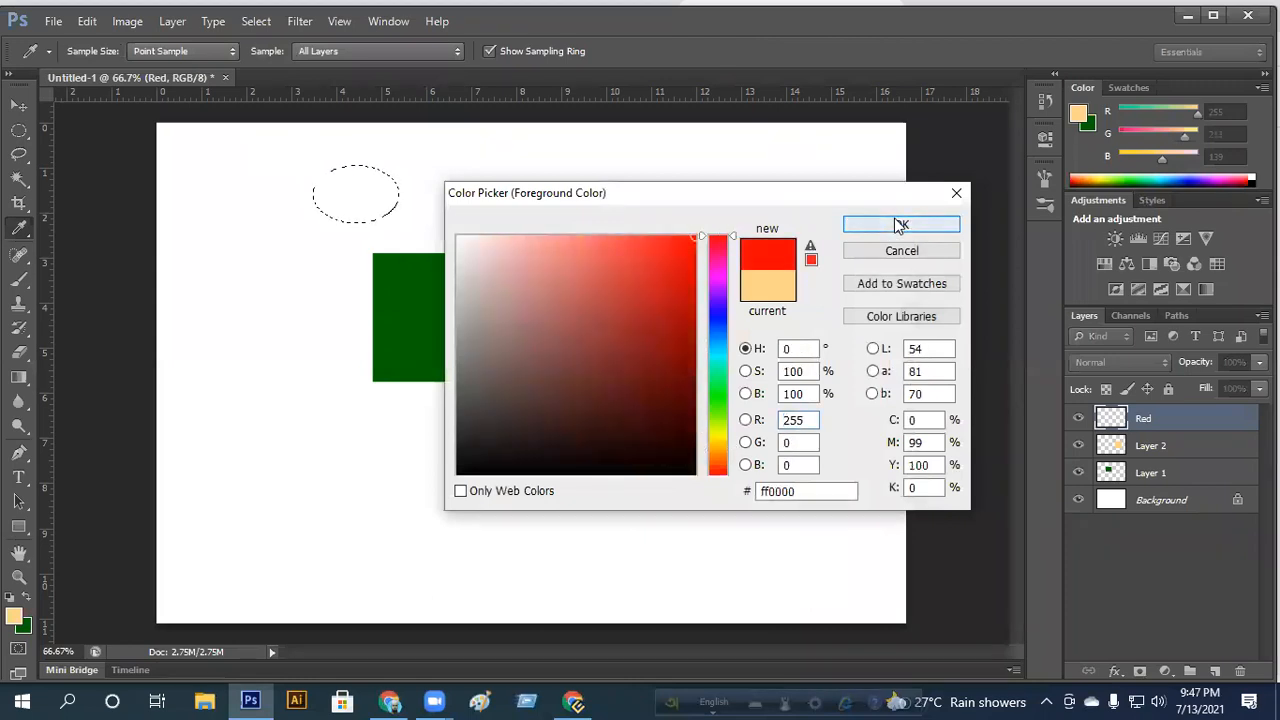
click(900, 224)
key(alt+BackSpace)
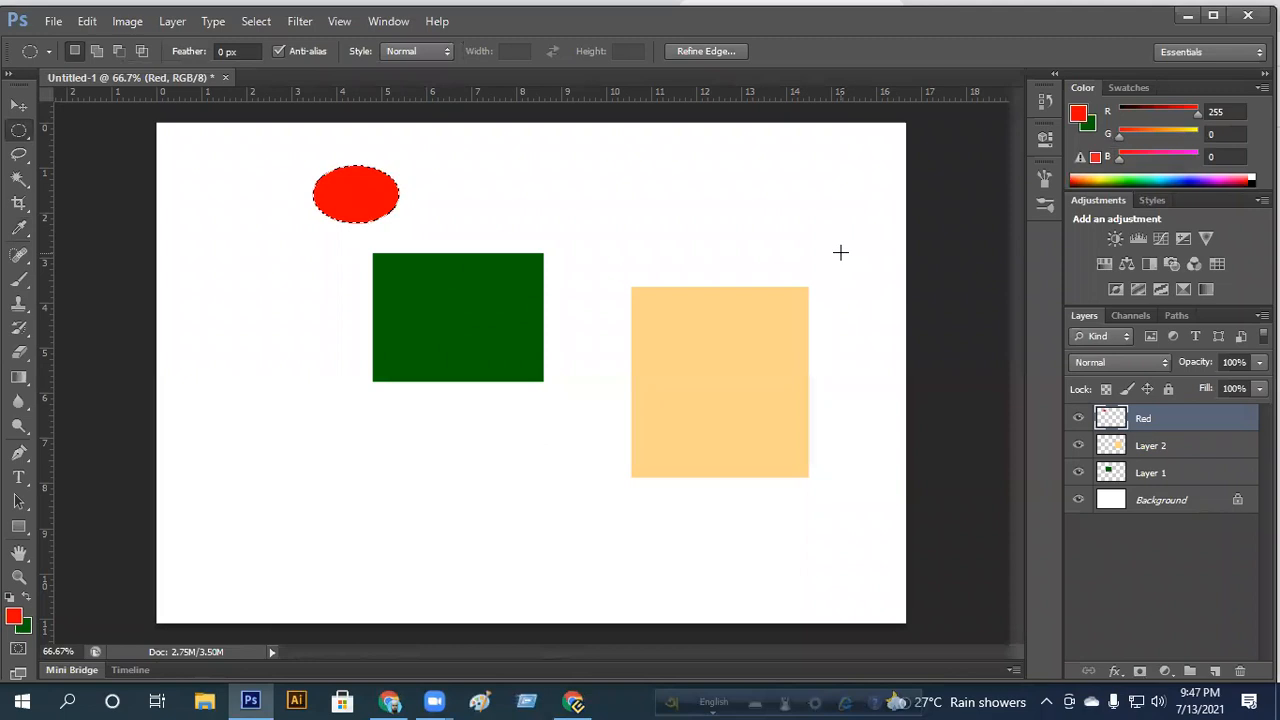
key(ctrl+d)
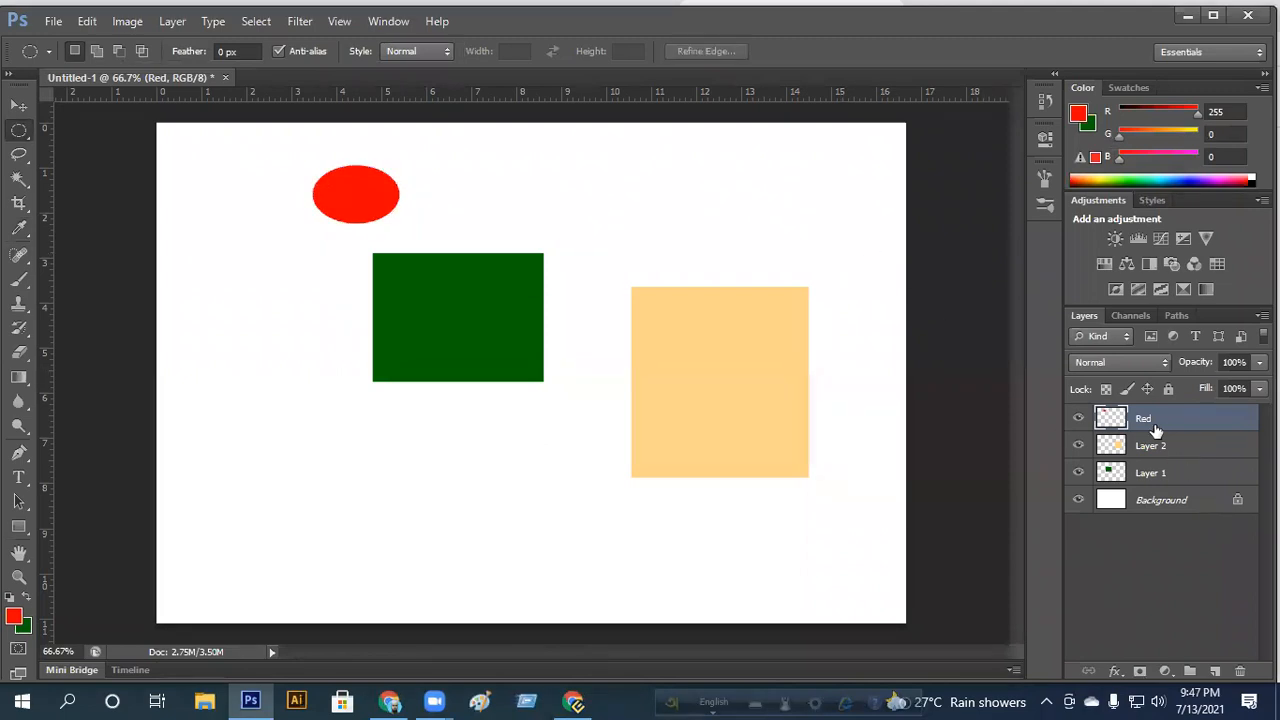
Step: Toggle the Red layer's visibility off and on twice, and delete the layer
click(1079, 418)
click(1080, 419)
click(1080, 419)
click(1080, 419)
key(Delete)
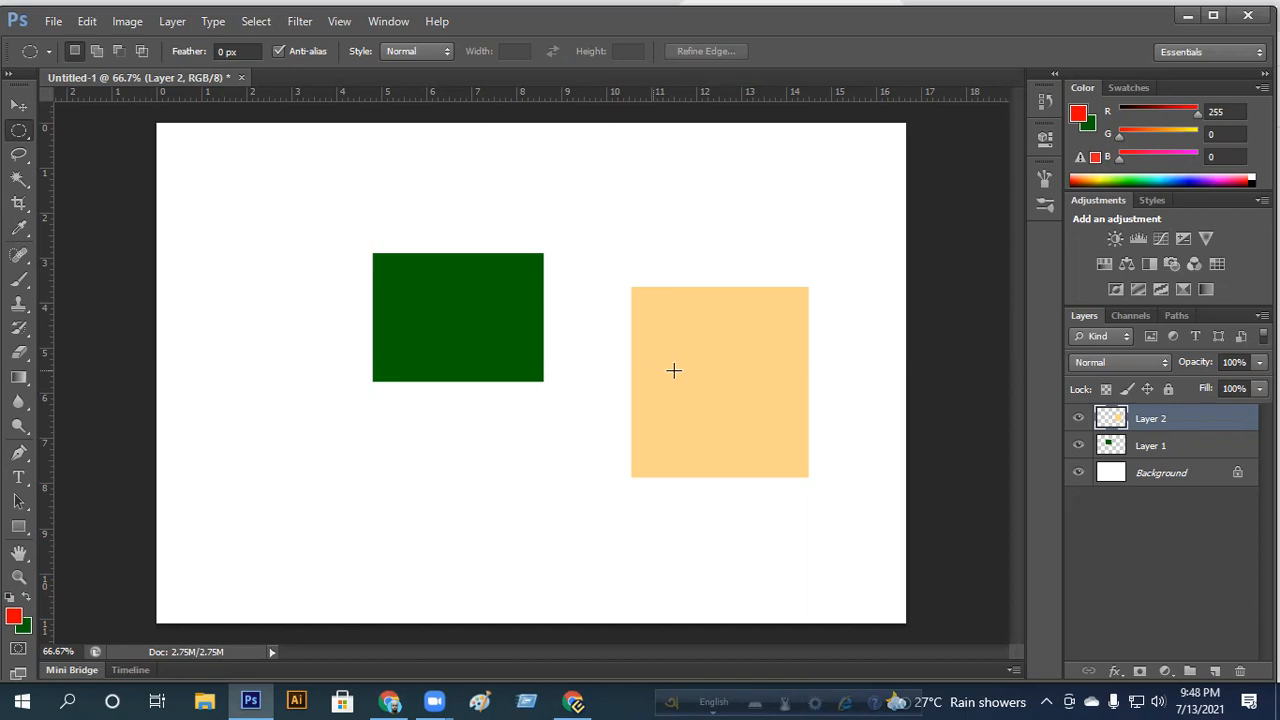
Step: Duplicate the peach rectangle of Layer 2 up and left, and scale the copy down to a small square about its centre
click(18, 106)
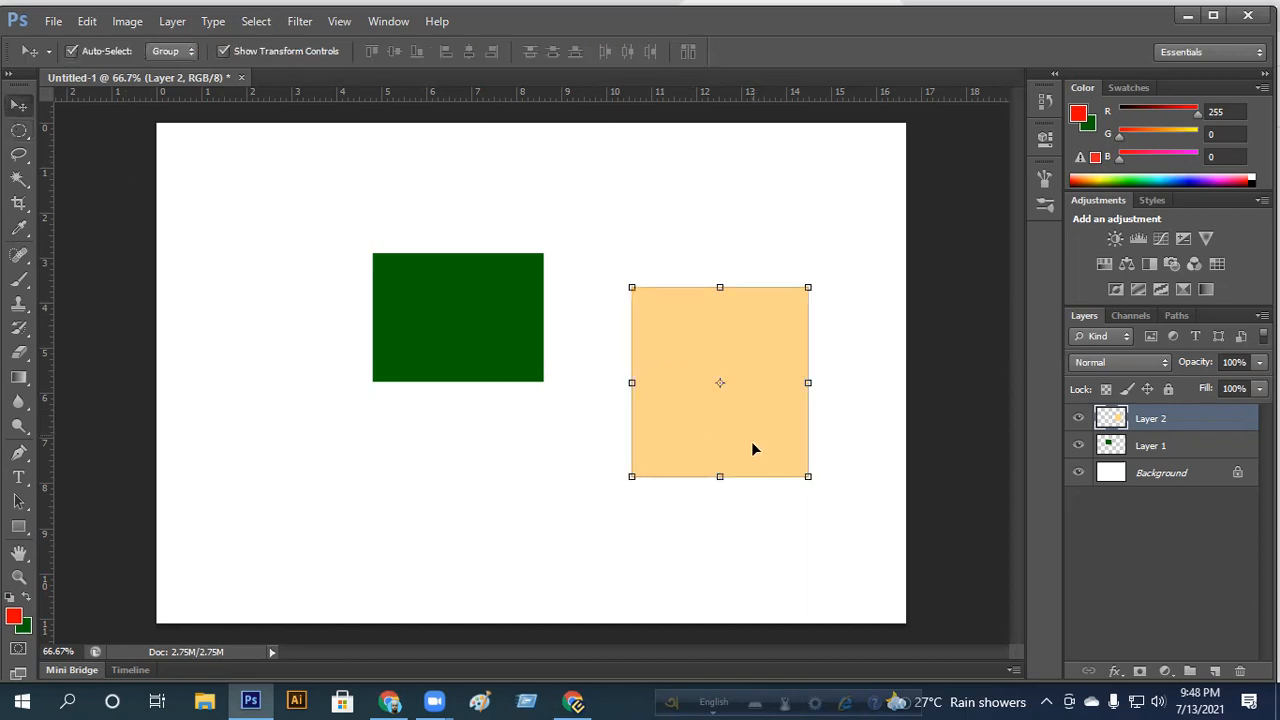
drag(755, 447, 686, 284)
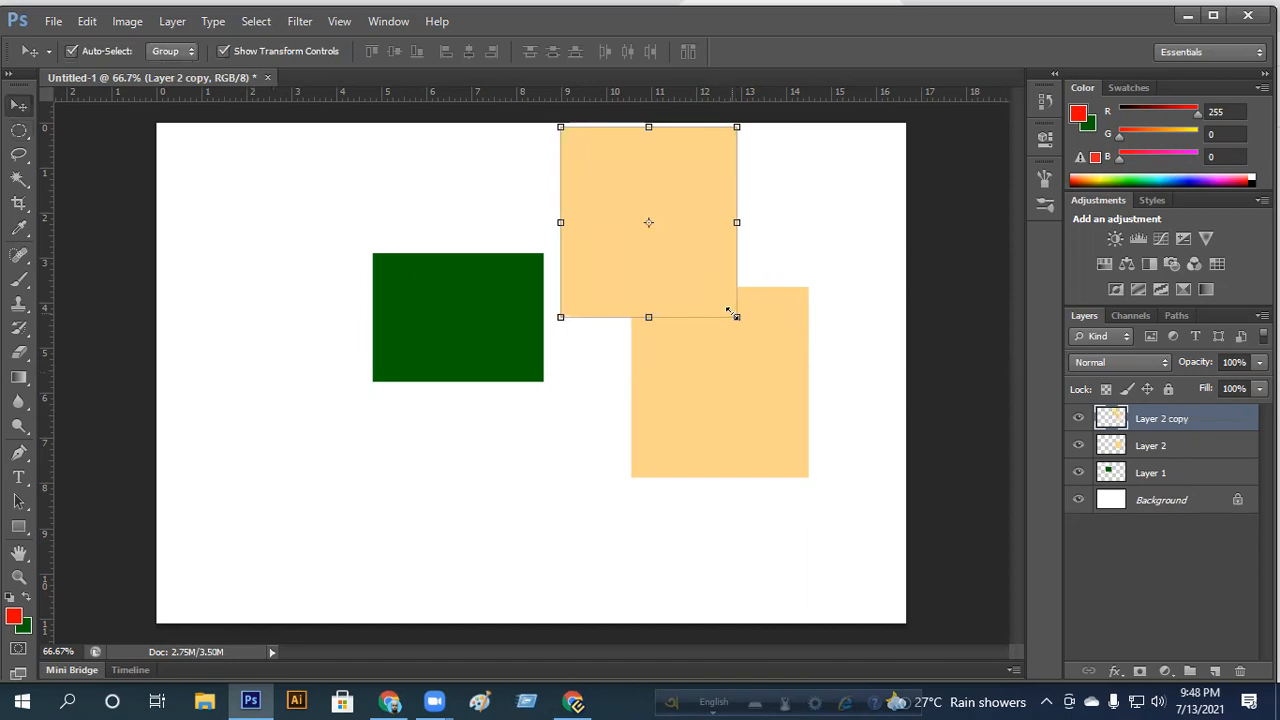
drag(733, 316, 673, 248)
click(942, 51)
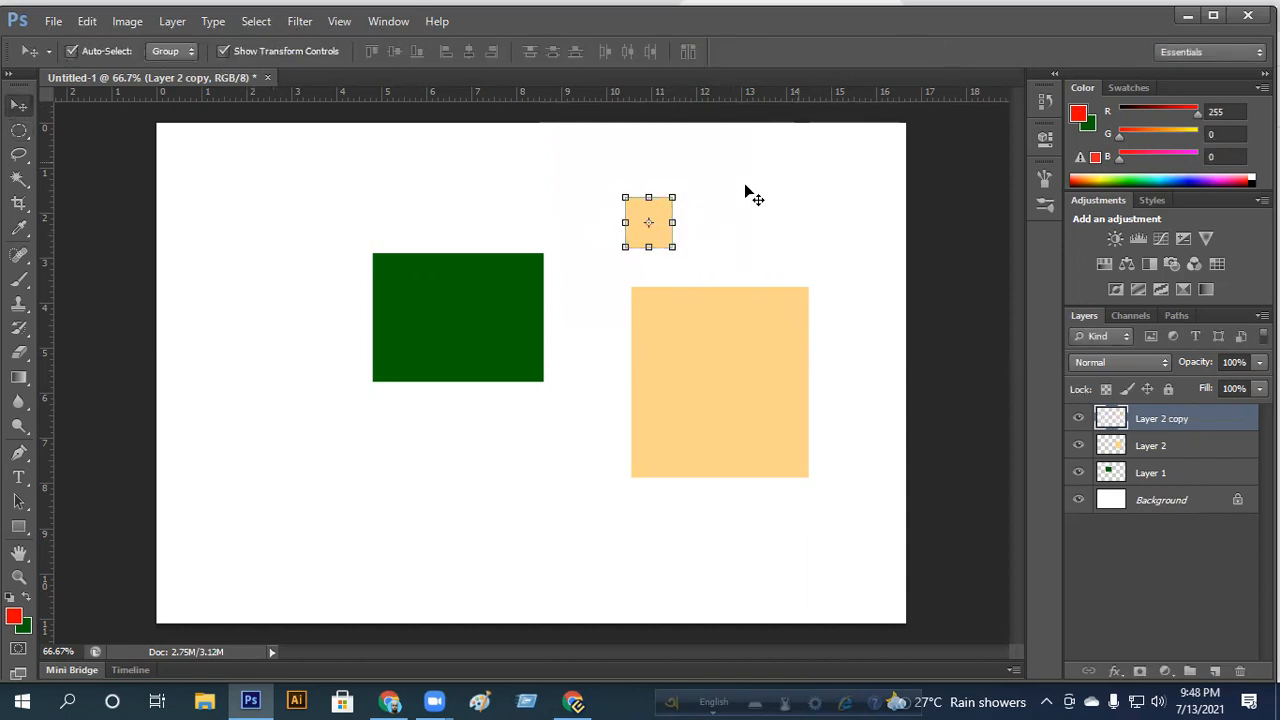
Step: Duplicate the small peach square to several spots around the original green rectangle, and copy the green rectangle to the lower centre of the canvas
drag(663, 244, 307, 258)
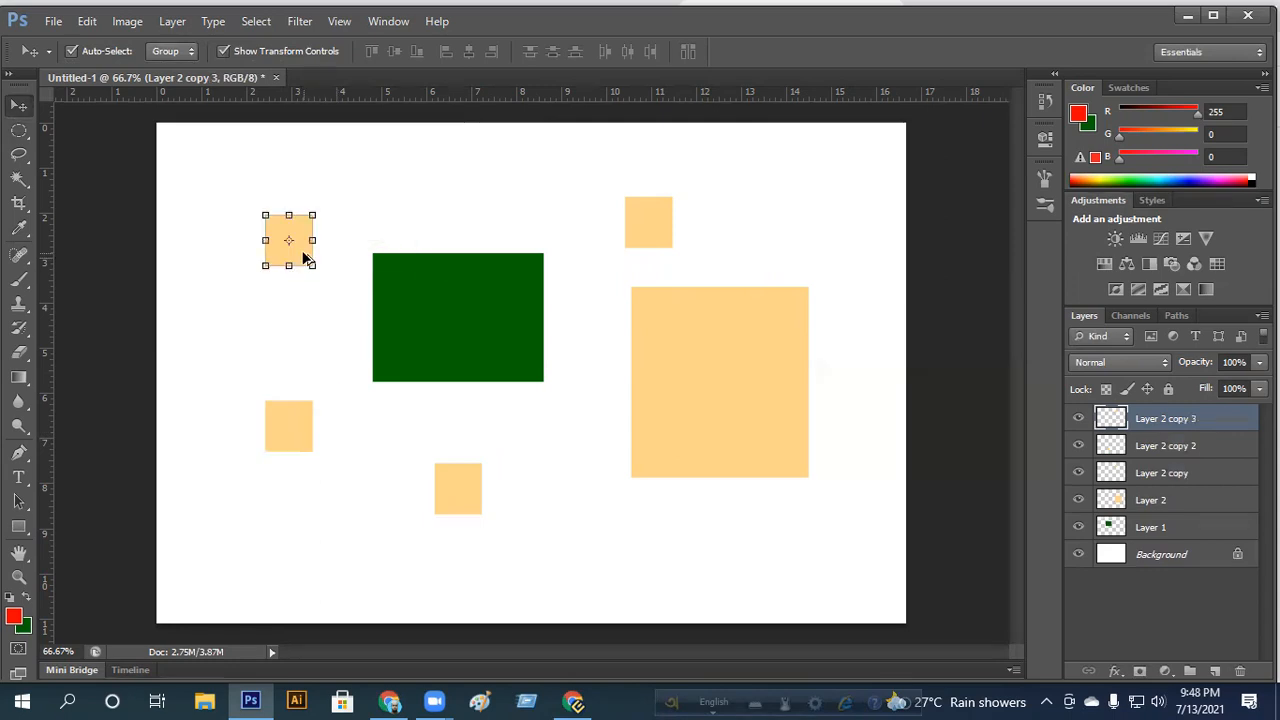
drag(479, 335, 621, 532)
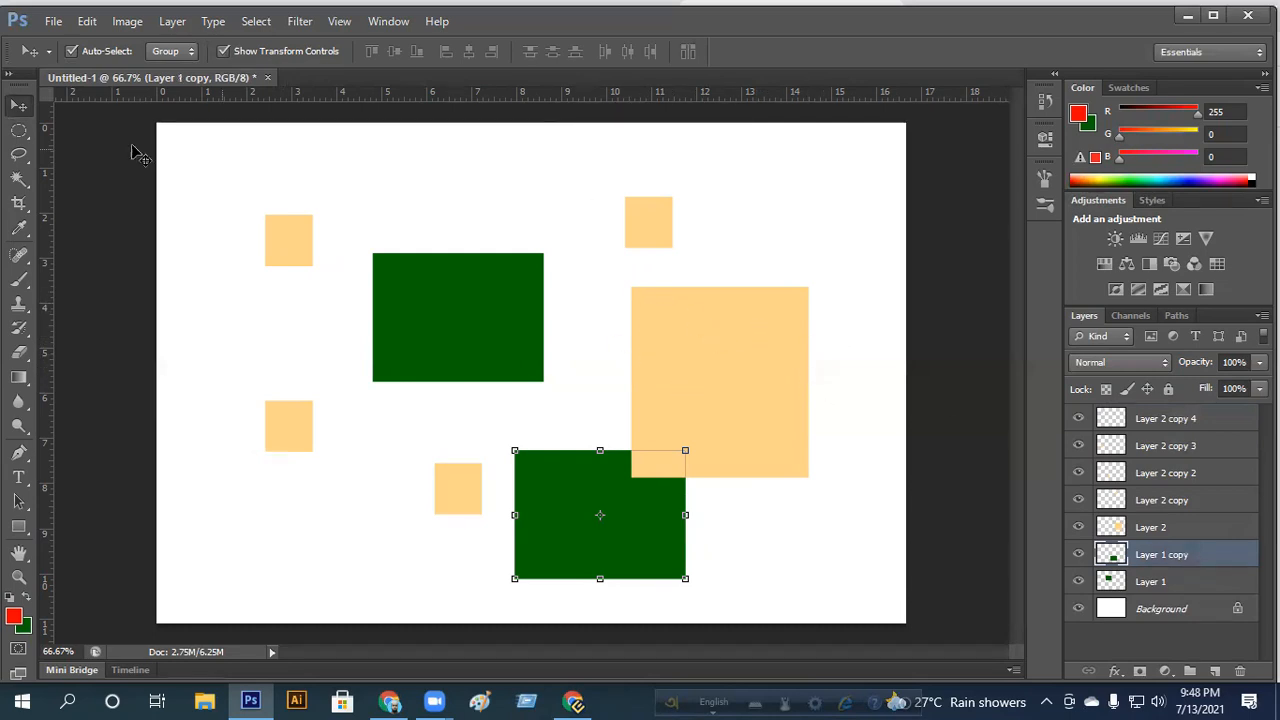
Step: Select a small circle above the upper green rectangle and fill it with red on a new layer above Layer 2 copy 4
click(15, 138)
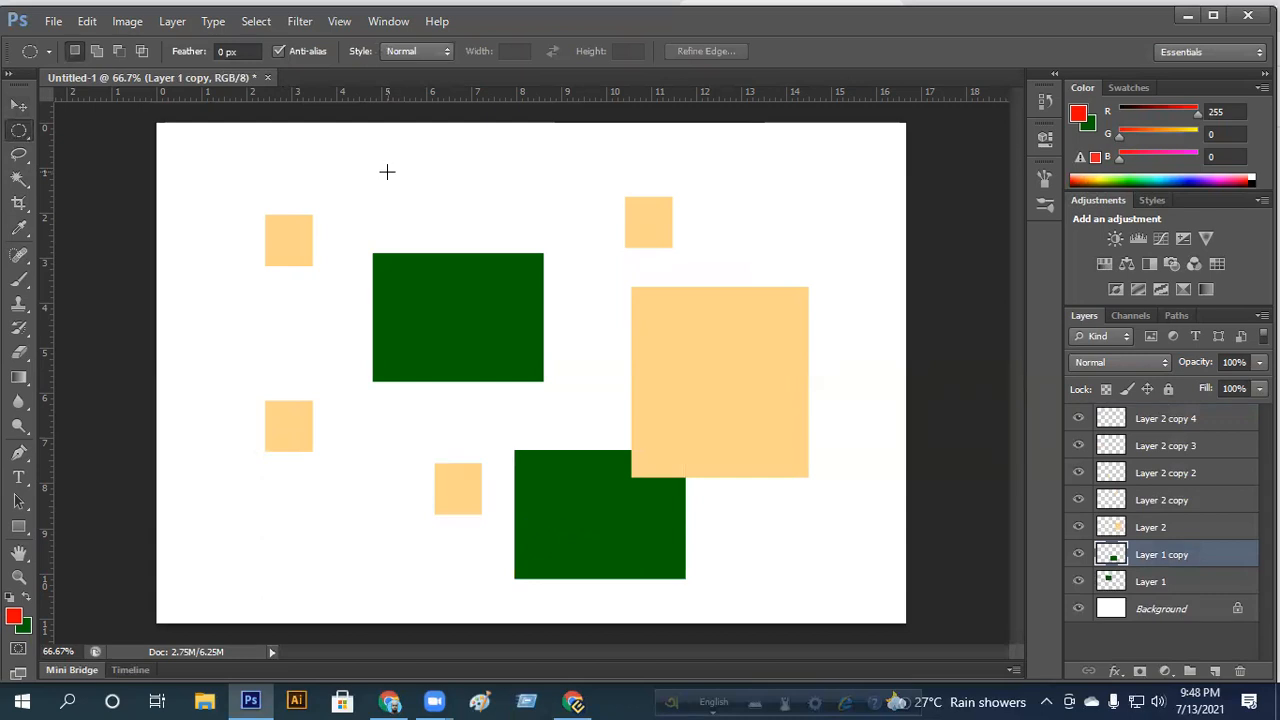
drag(379, 168, 427, 214)
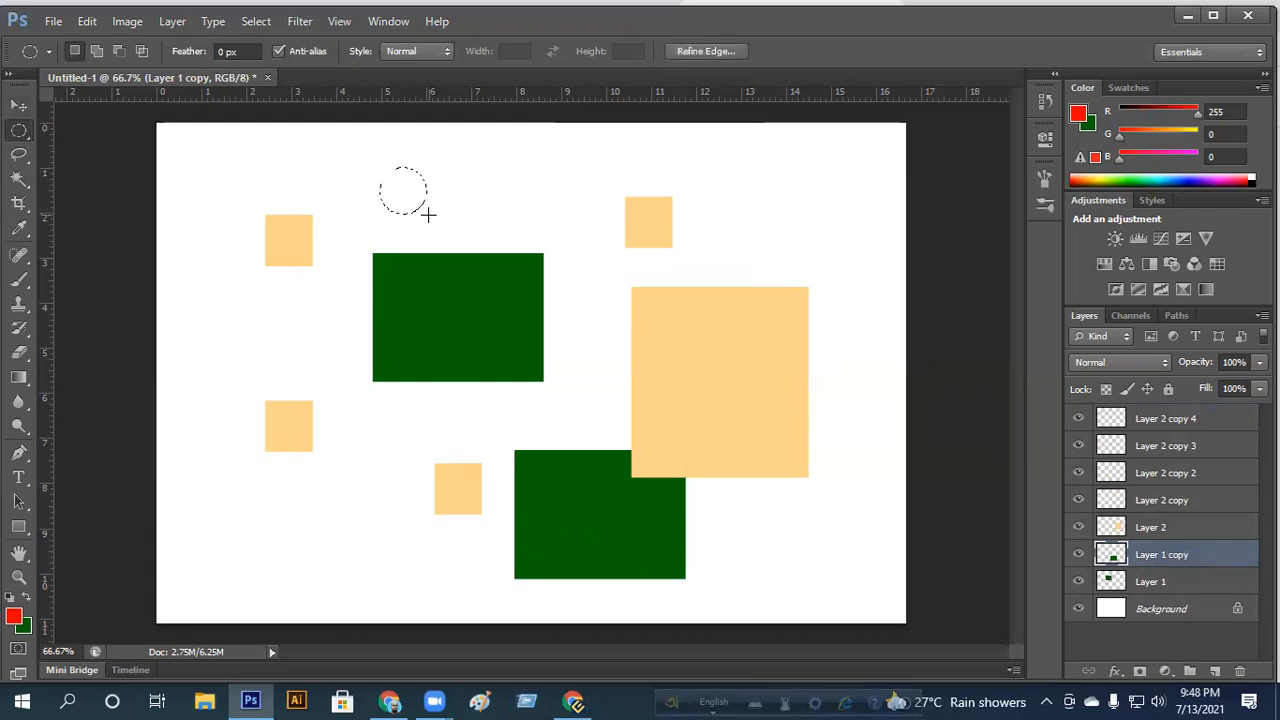
click(1226, 426)
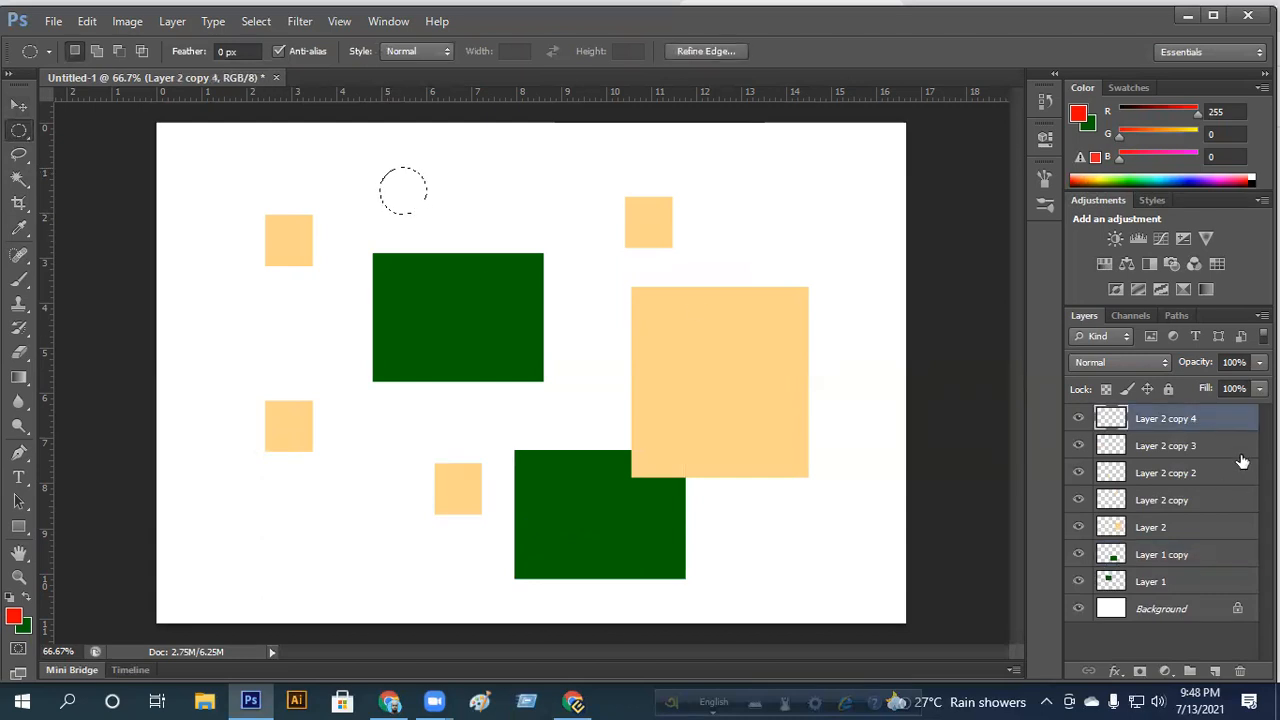
click(1216, 671)
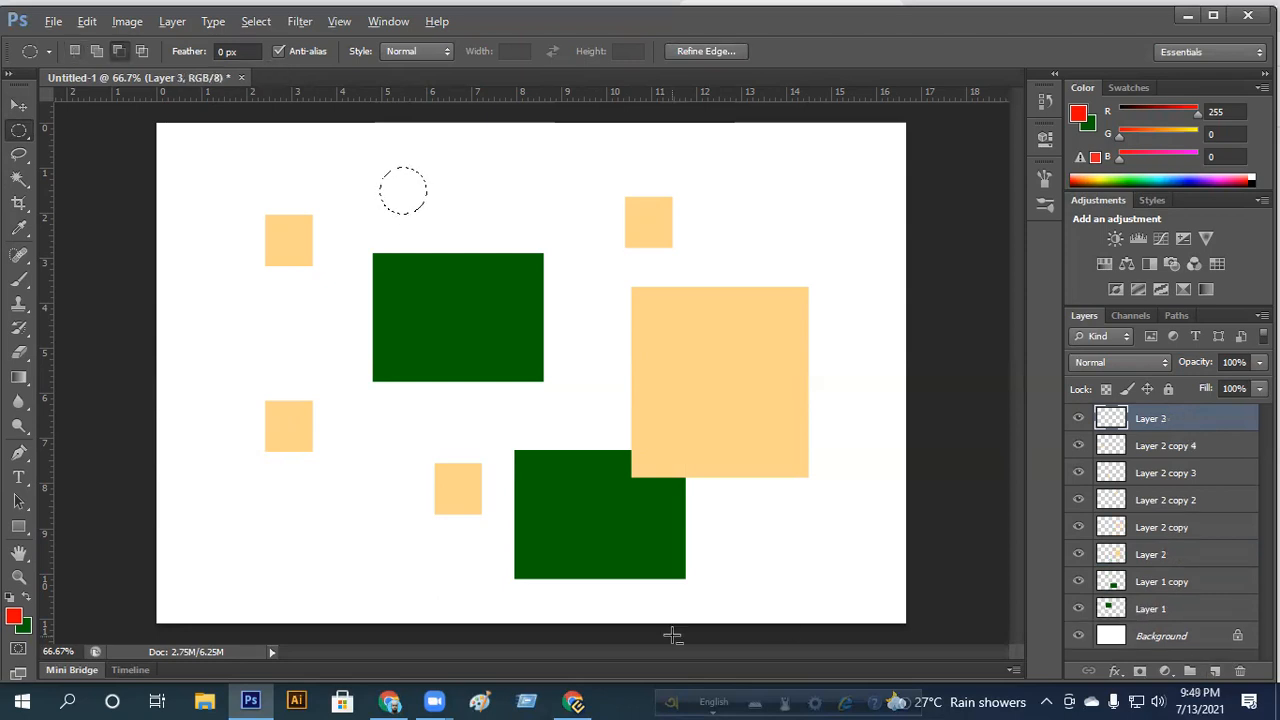
key(alt+BackSpace)
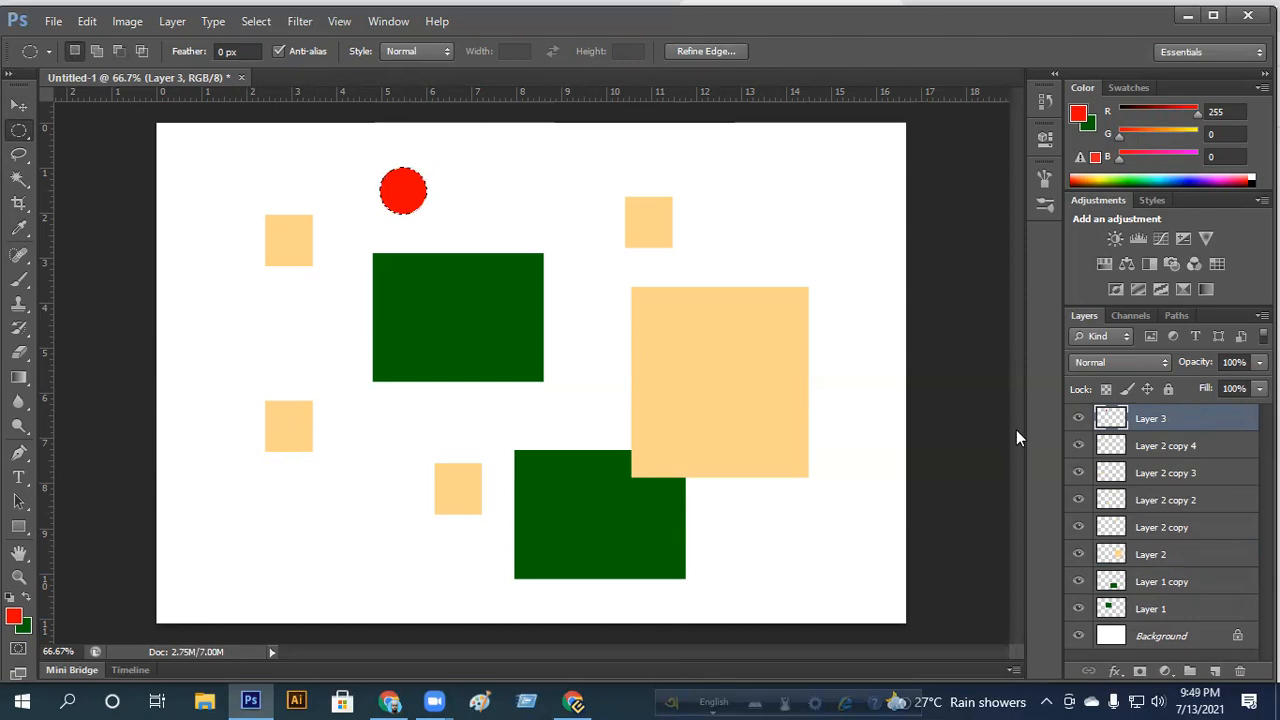
Step: Deselect the red circle and duplicate it three times: beside the original, between the large rectangles, and at the canvas's lower left
click(18, 107)
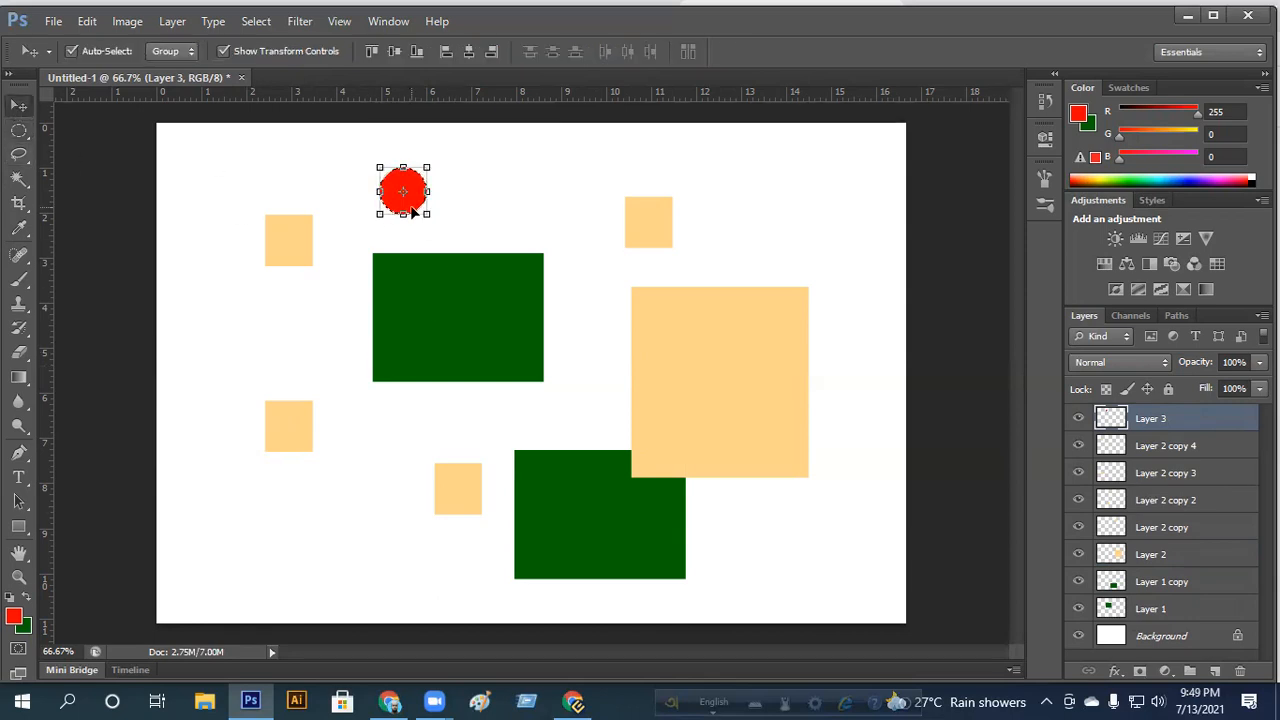
key(ctrl+d)
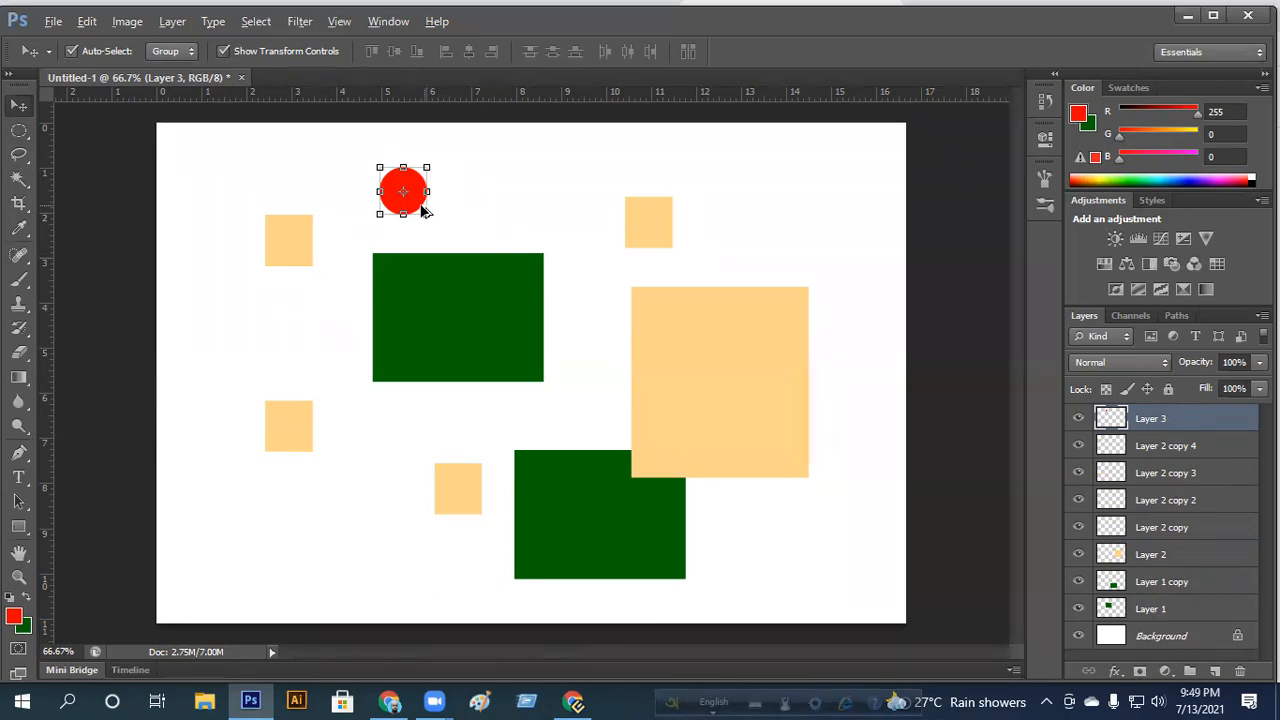
drag(415, 205, 370, 513)
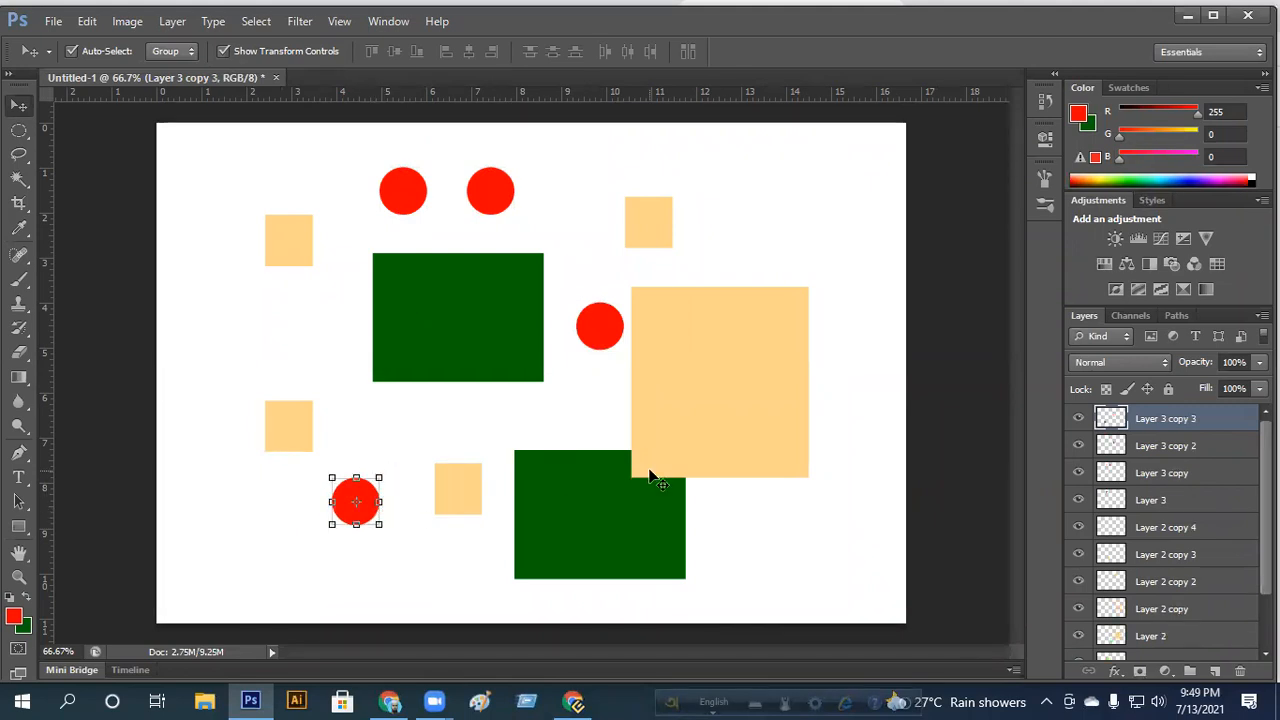
Step: Examine the full layer list and pick each red circle on the canvas in turn to identify its layer
scroll(1228, 530, down, 2)
scroll(1228, 535, up, 2)
scroll(1182, 497, down, 2)
scroll(1192, 626, up, 2)
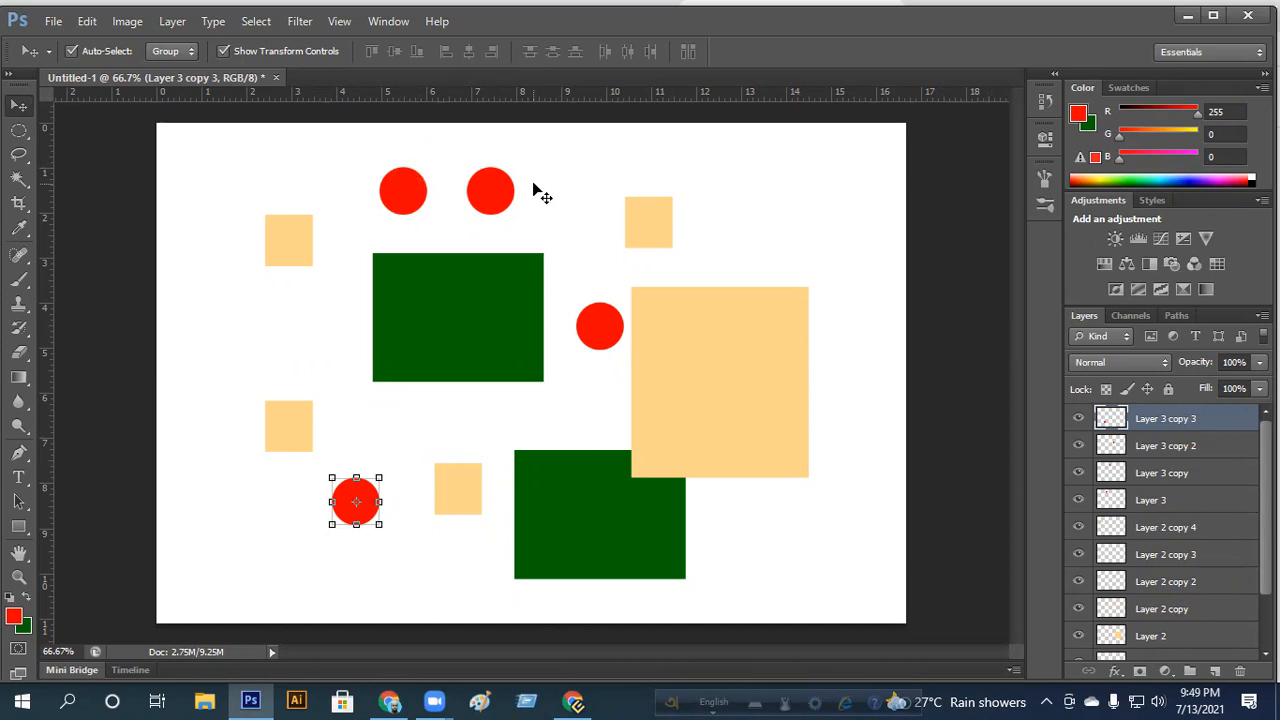
click(403, 187)
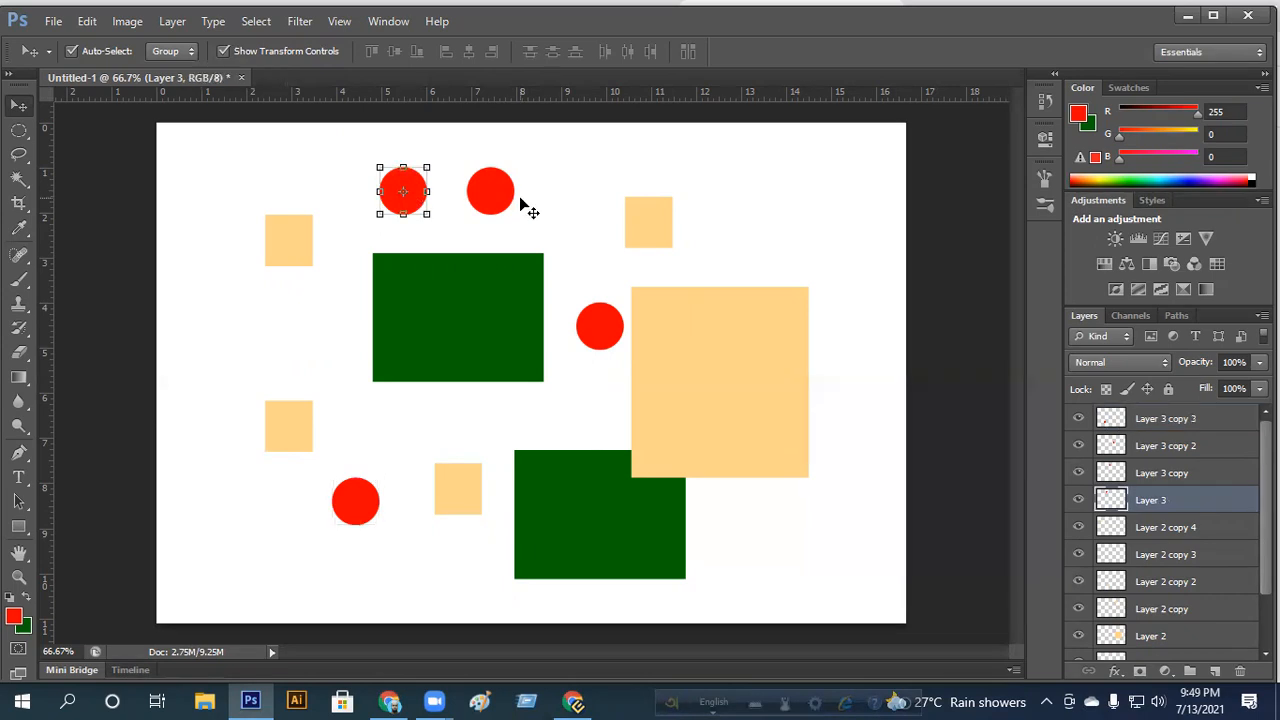
click(498, 205)
click(605, 334)
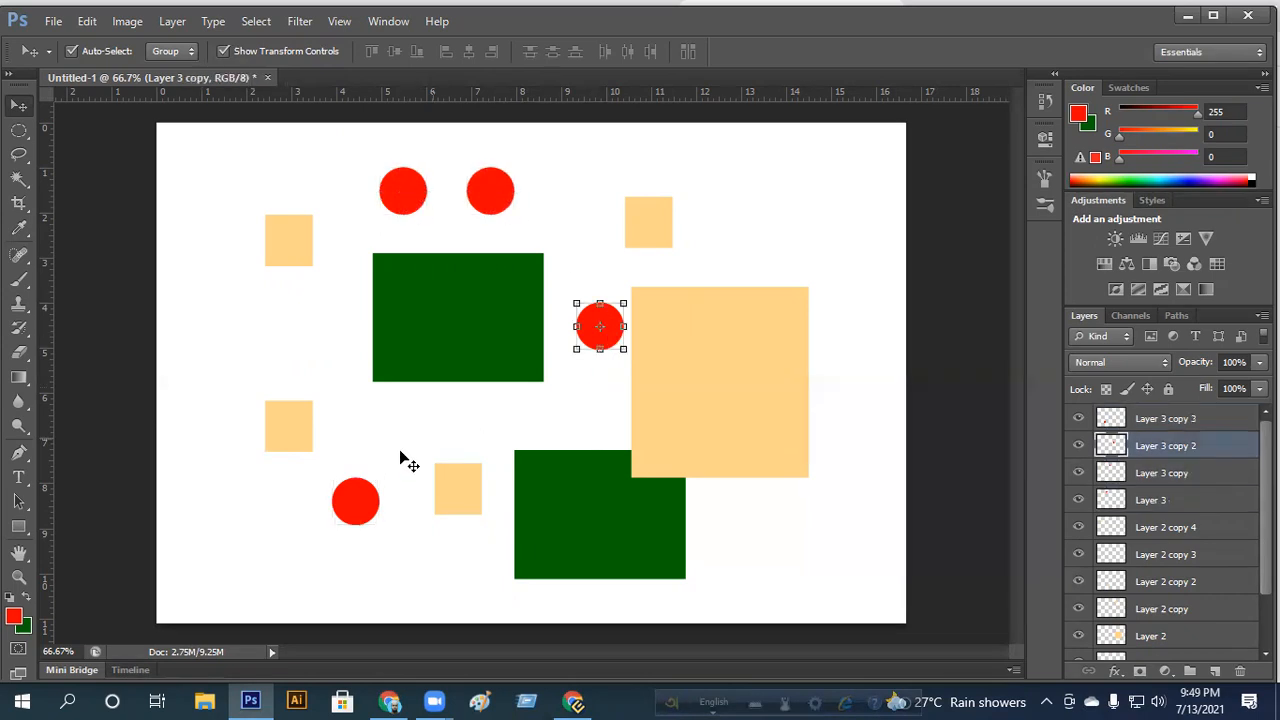
click(355, 500)
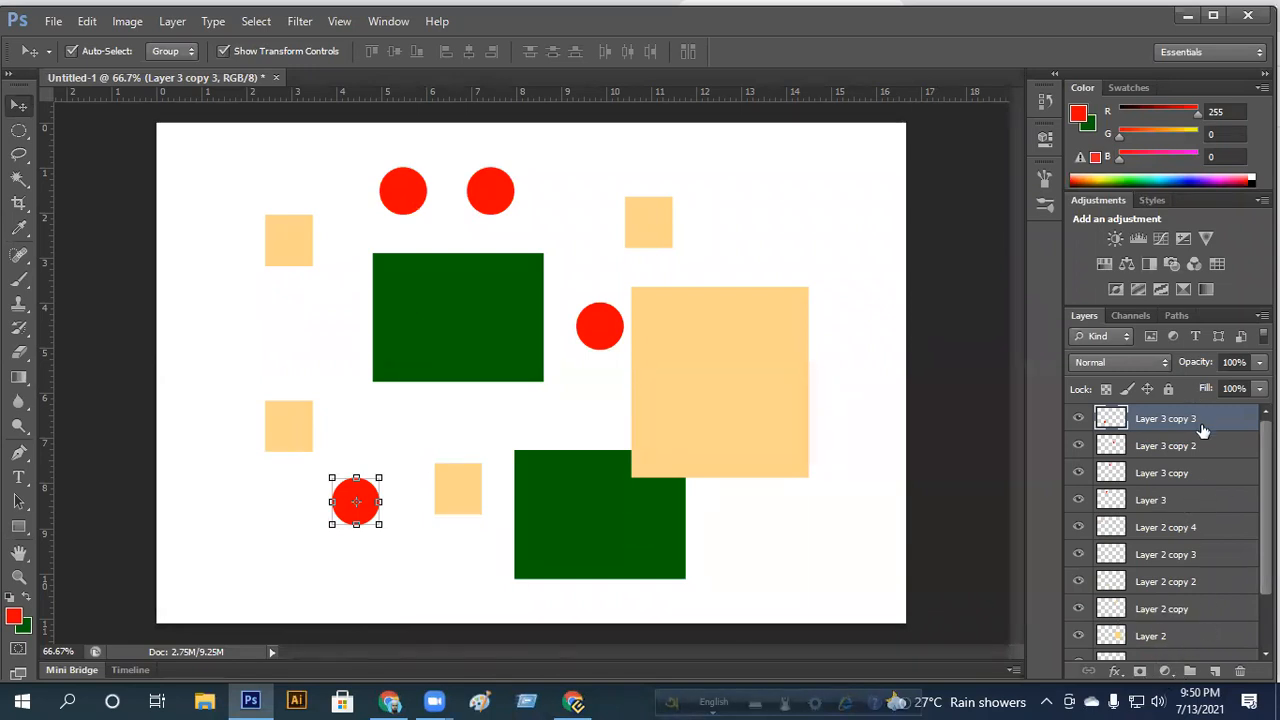
Step: Select the range of layers between Layer 3 copy 3 and Layer 2, once from the upper end and once from the lower end
shift+click(1186, 647)
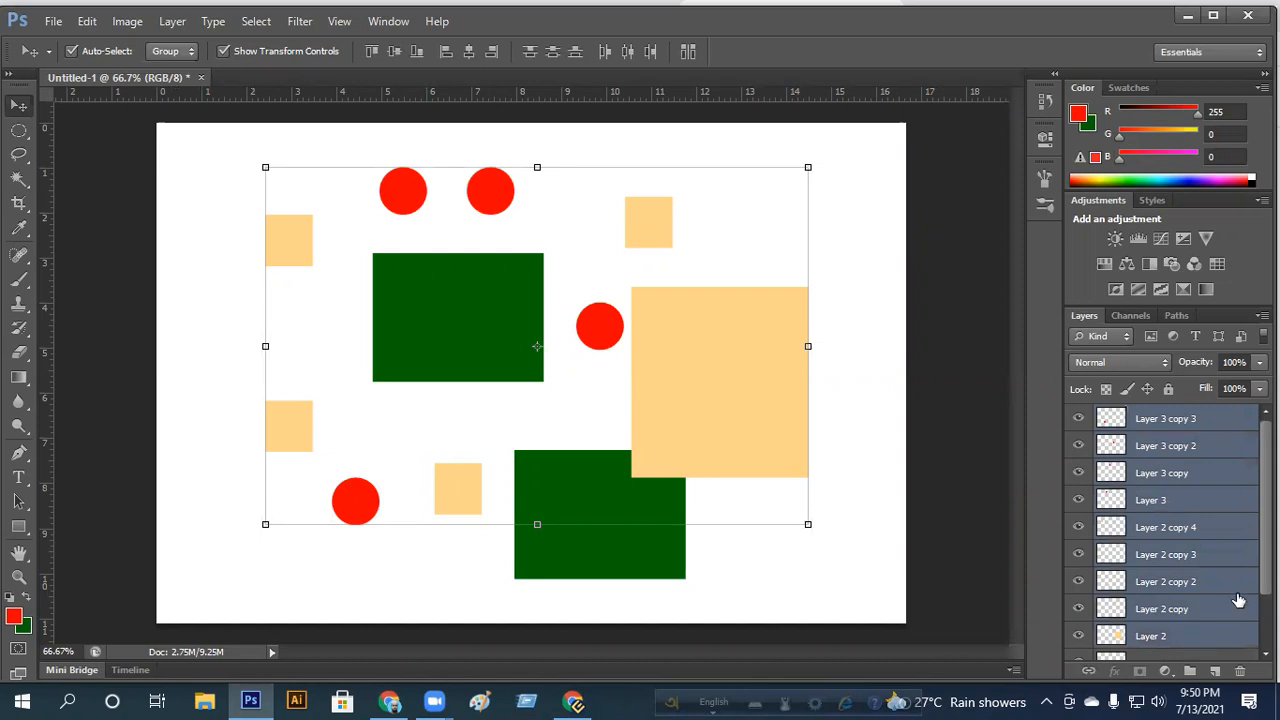
click(1197, 424)
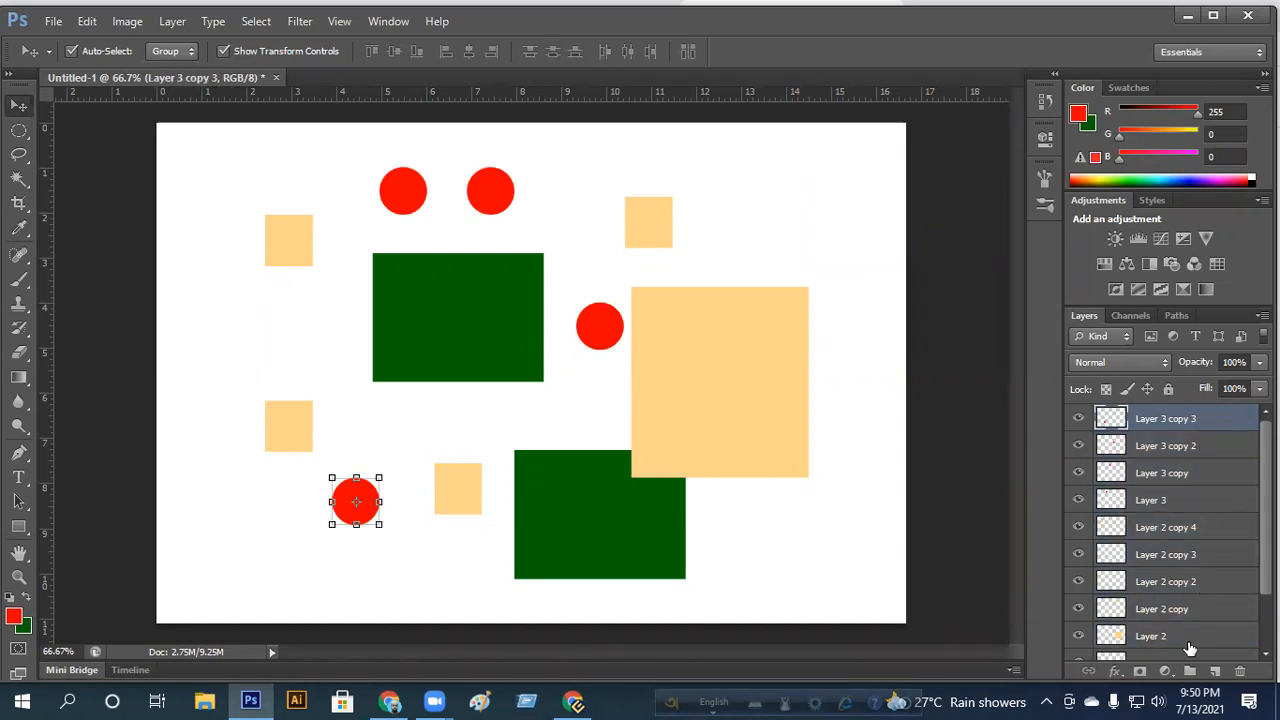
click(1190, 647)
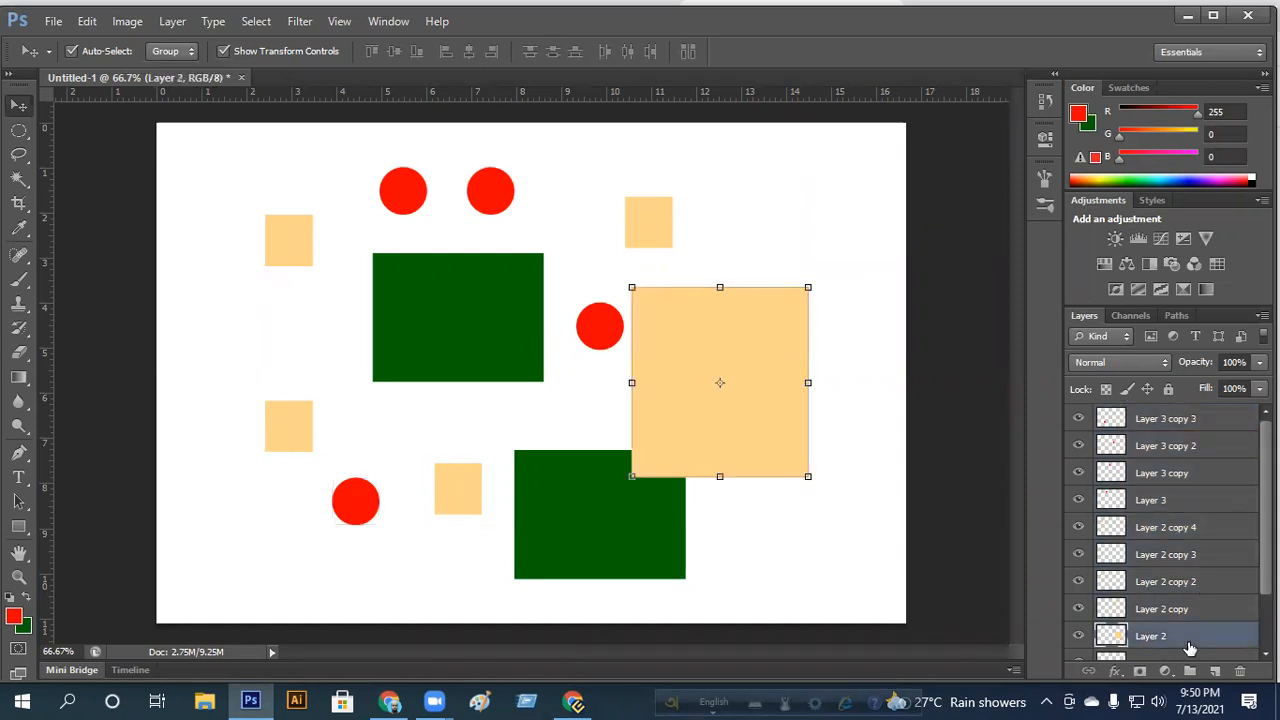
shift+click(1194, 424)
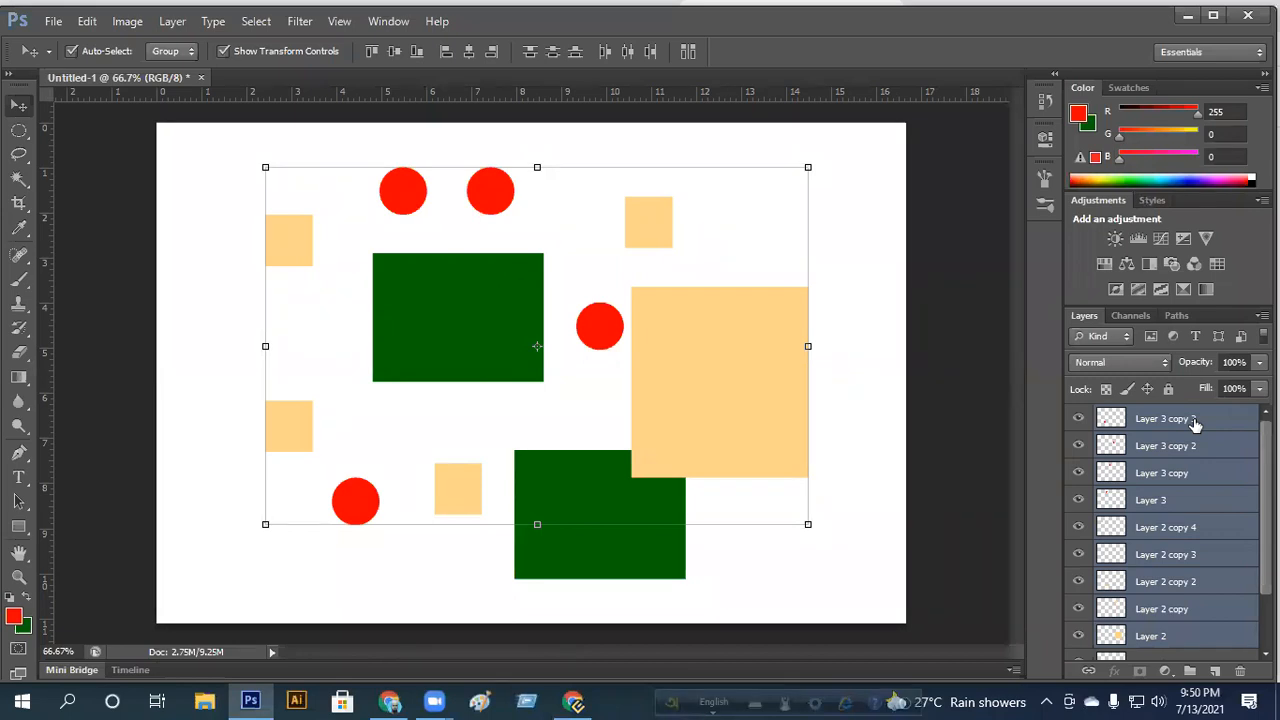
Step: Select Layer 3 copy 3, Layer 2 copy 4, Layer 2 copy and Layer 3 copy one at a time
click(1194, 424)
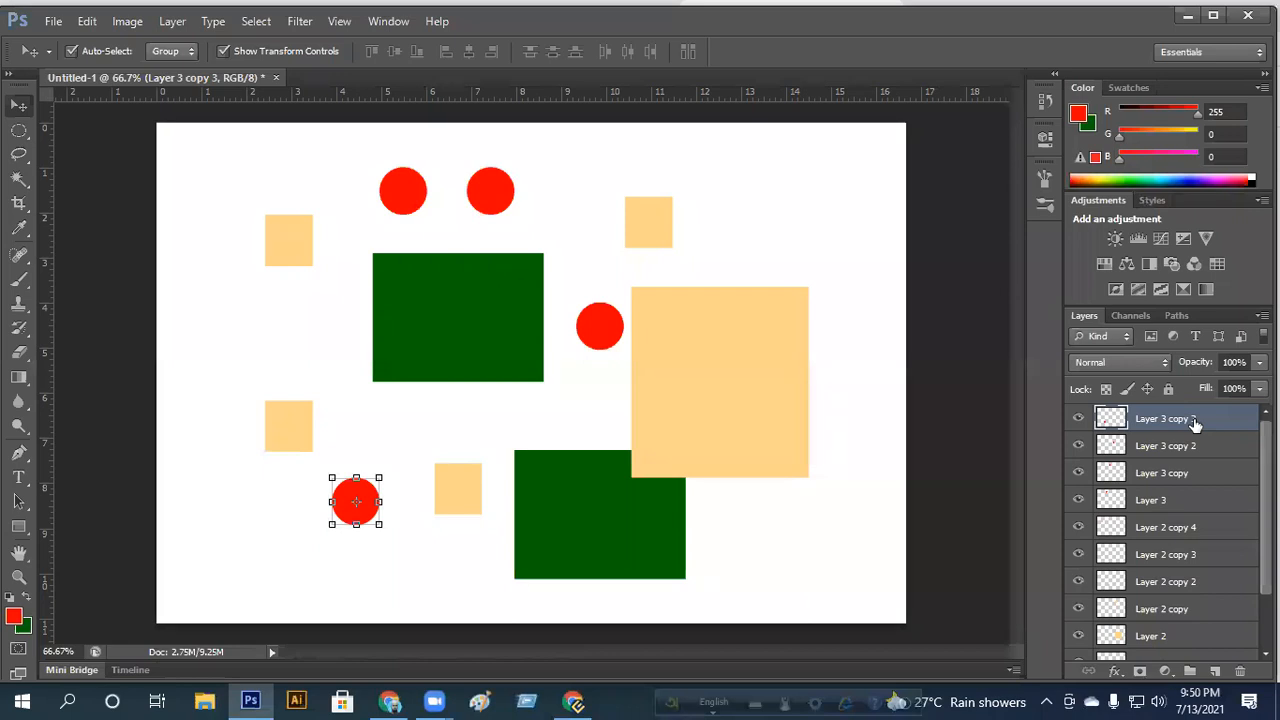
click(1185, 530)
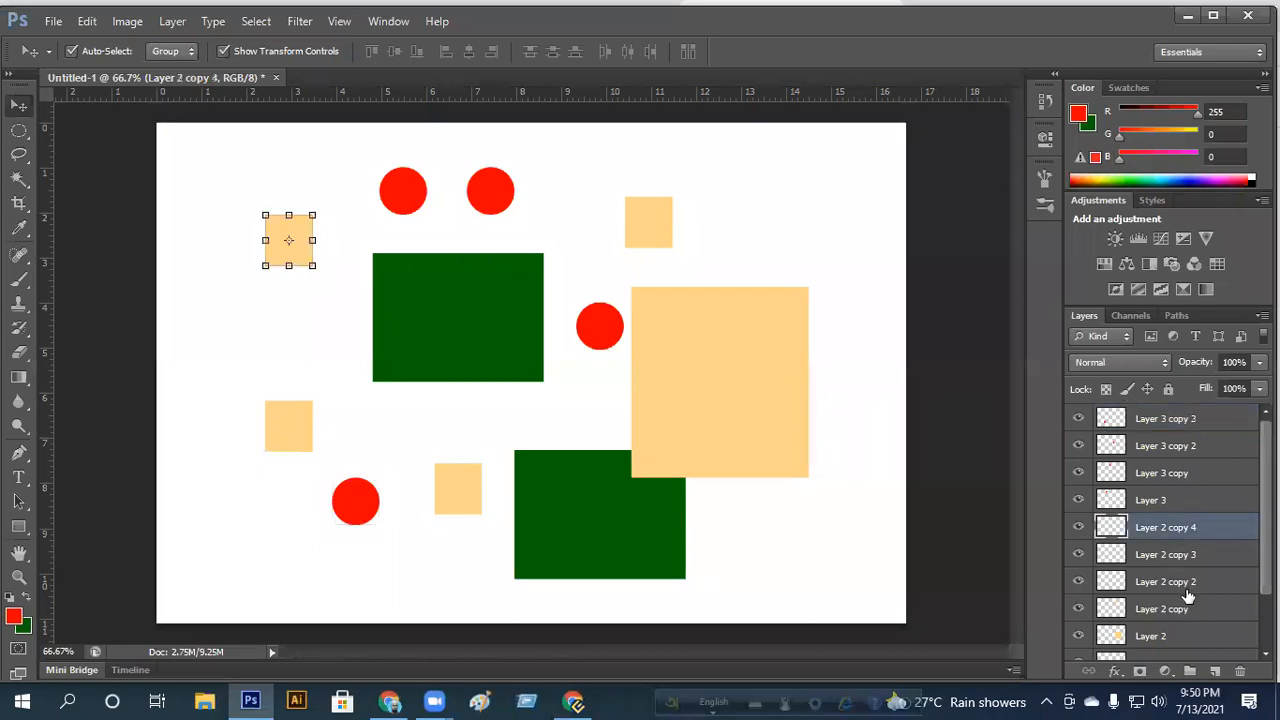
click(1185, 600)
click(1177, 474)
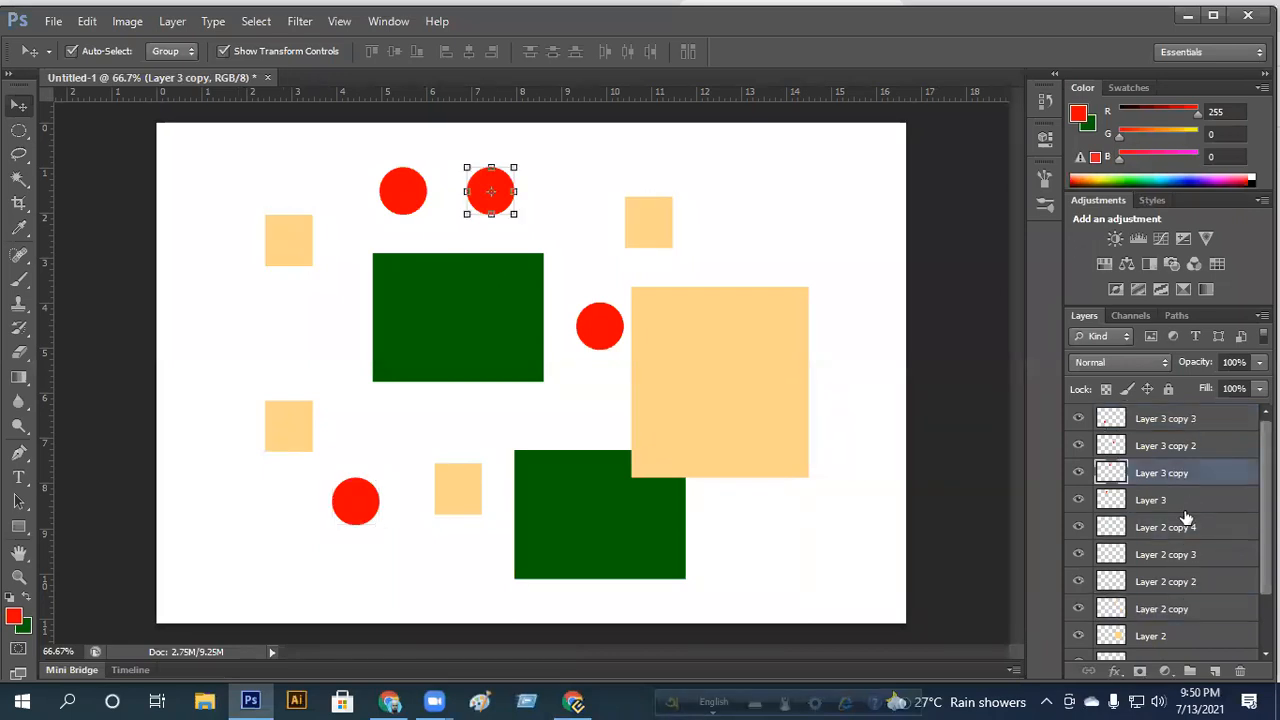
Step: Select the non-adjacent layers Layer 3 copy 3, Layer 2 copy 4, Layer 2 copy, Layer 3 copy and Layer 2 copy 3 together
click(1203, 421)
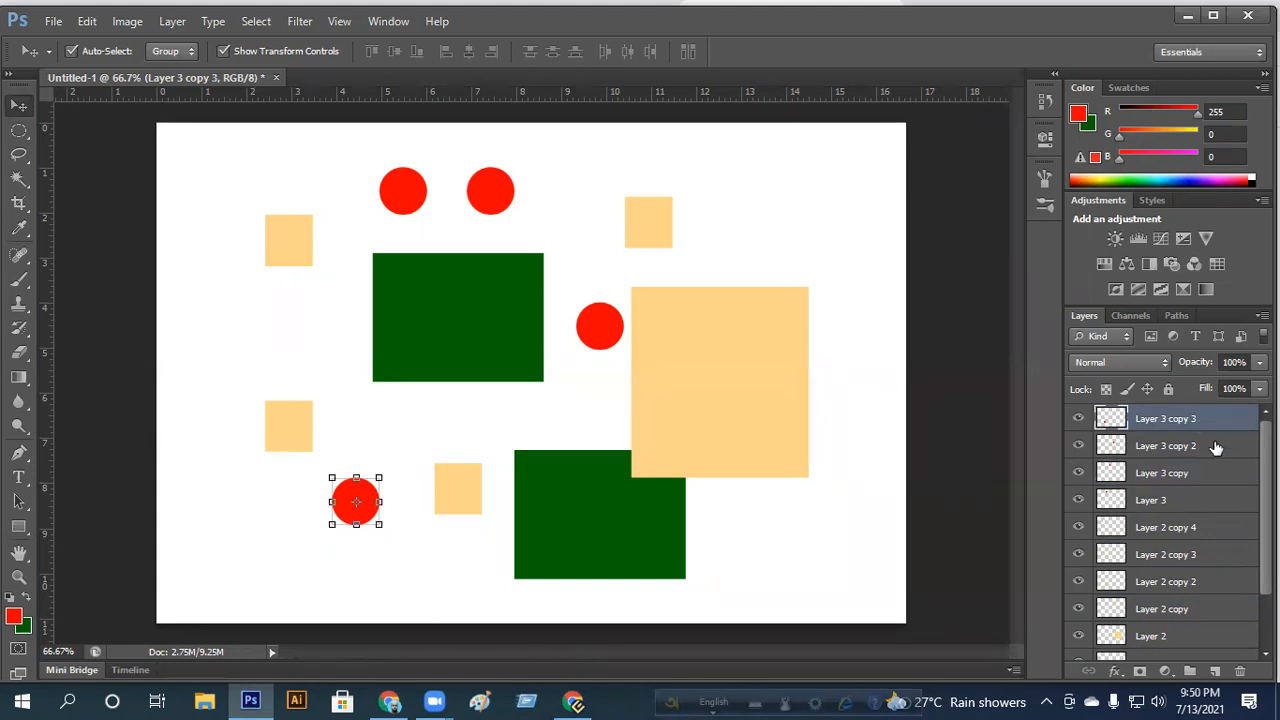
ctrl+click(1190, 530)
ctrl+click(1192, 610)
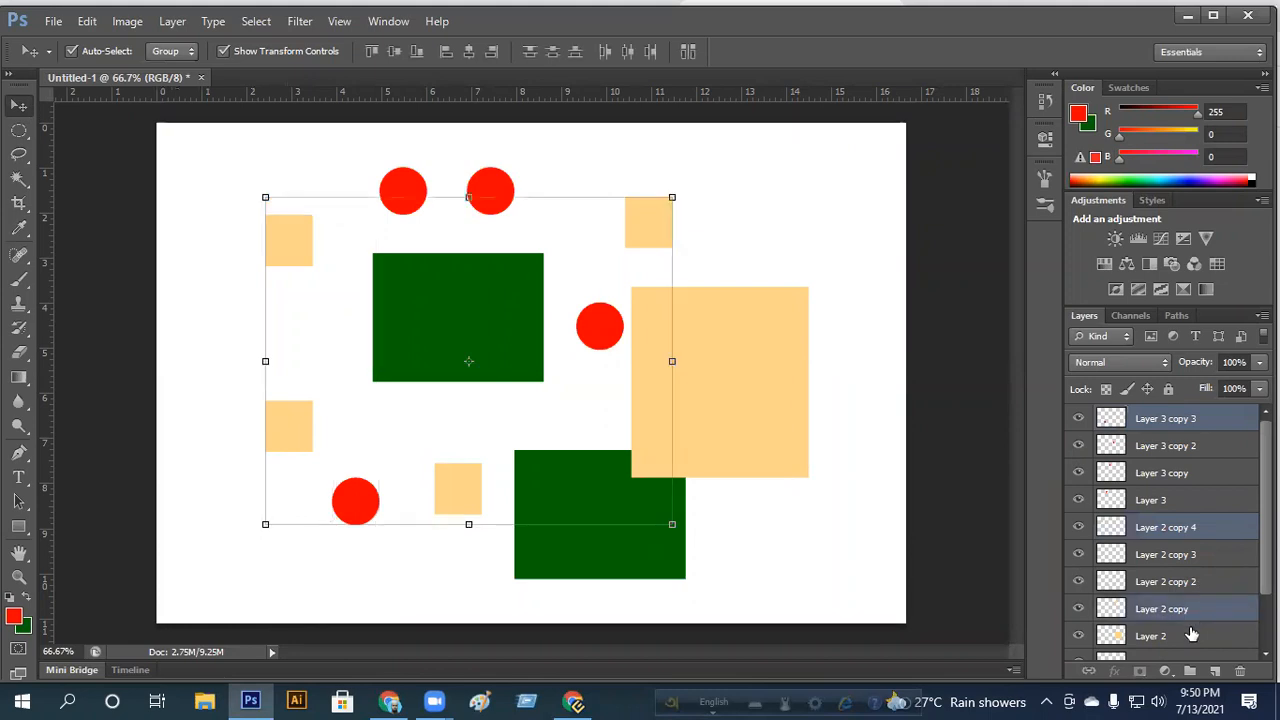
ctrl+click(1176, 471)
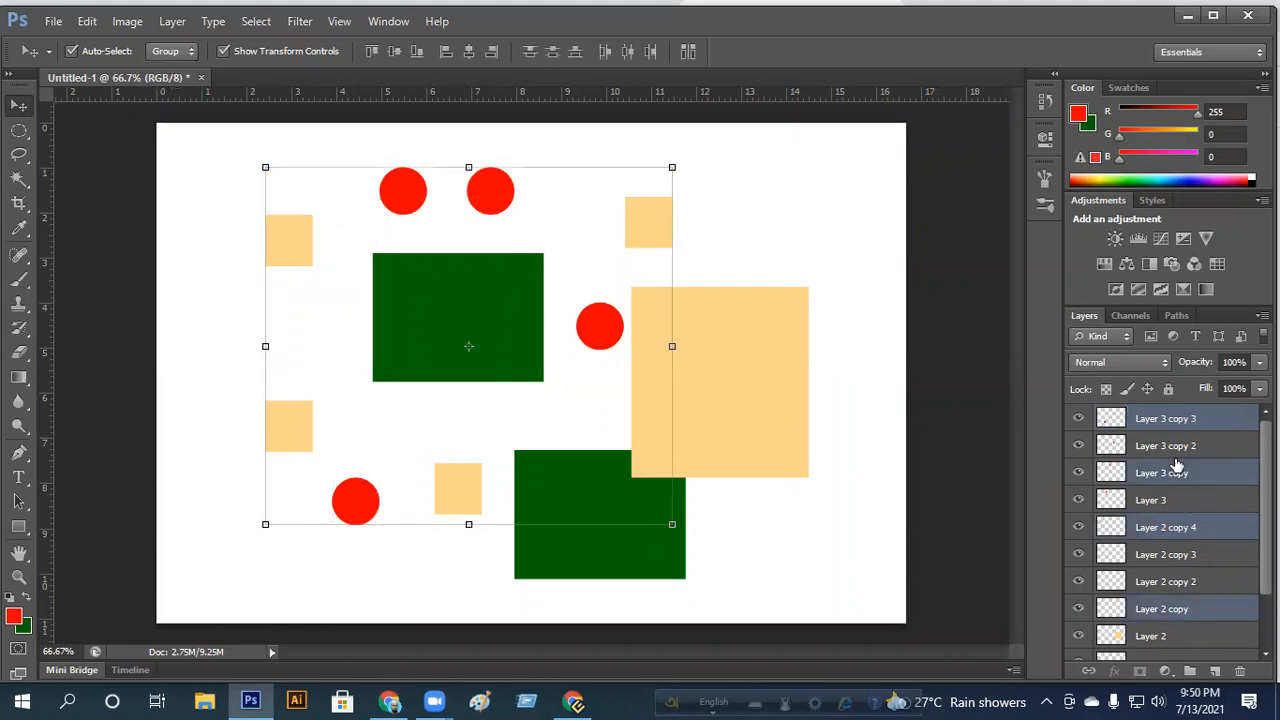
ctrl+click(1194, 558)
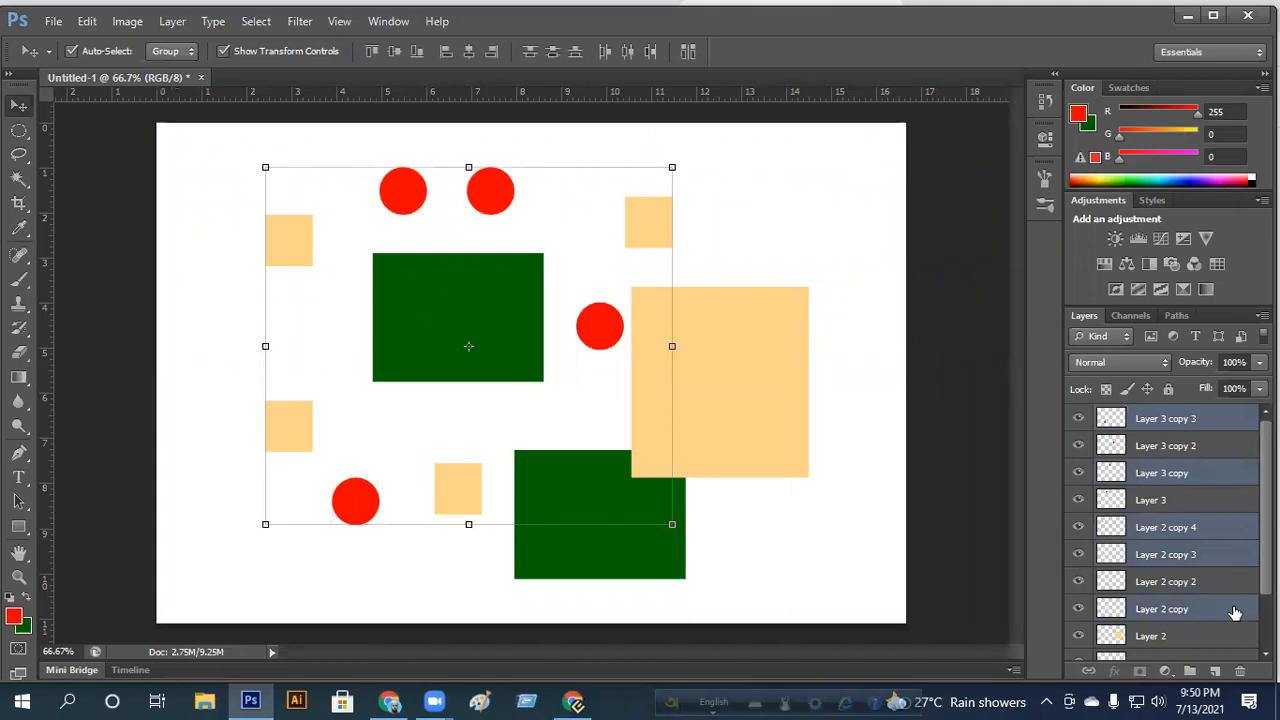
Step: Group the four red circle layers from Layer 3 copy 3 through Layer 3
click(1201, 426)
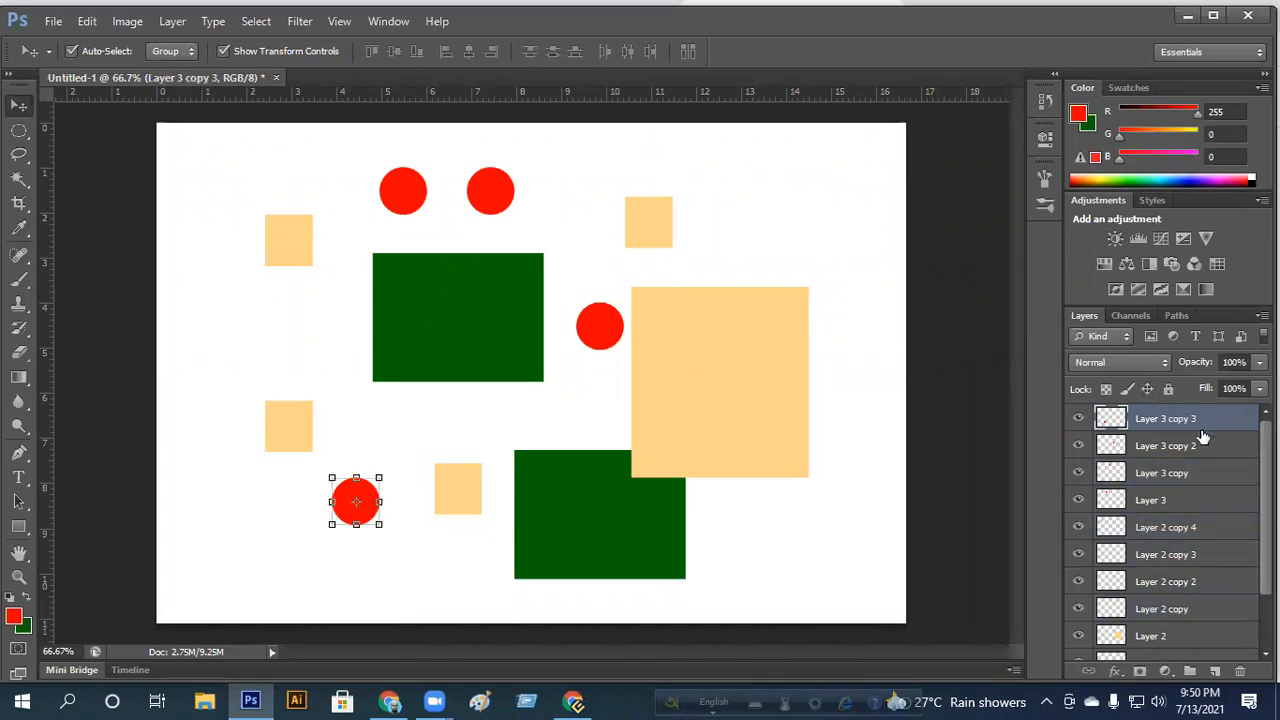
shift+click(1197, 508)
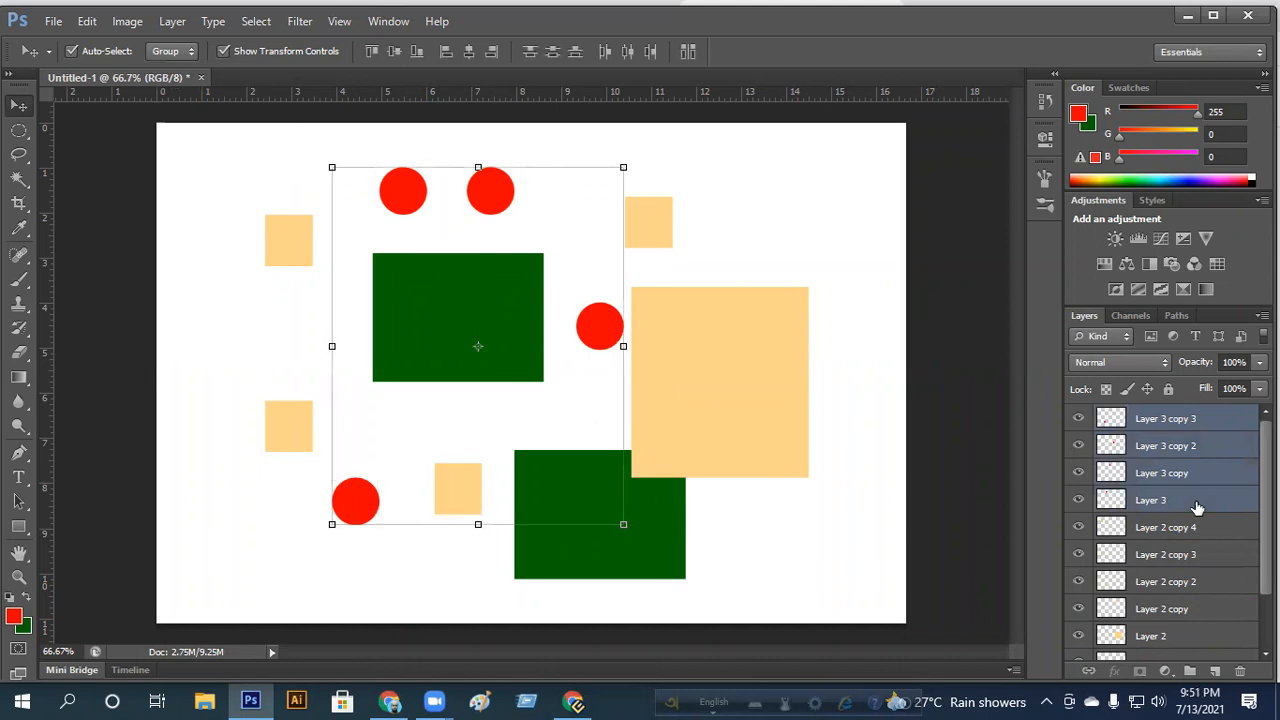
key(ctrl+g)
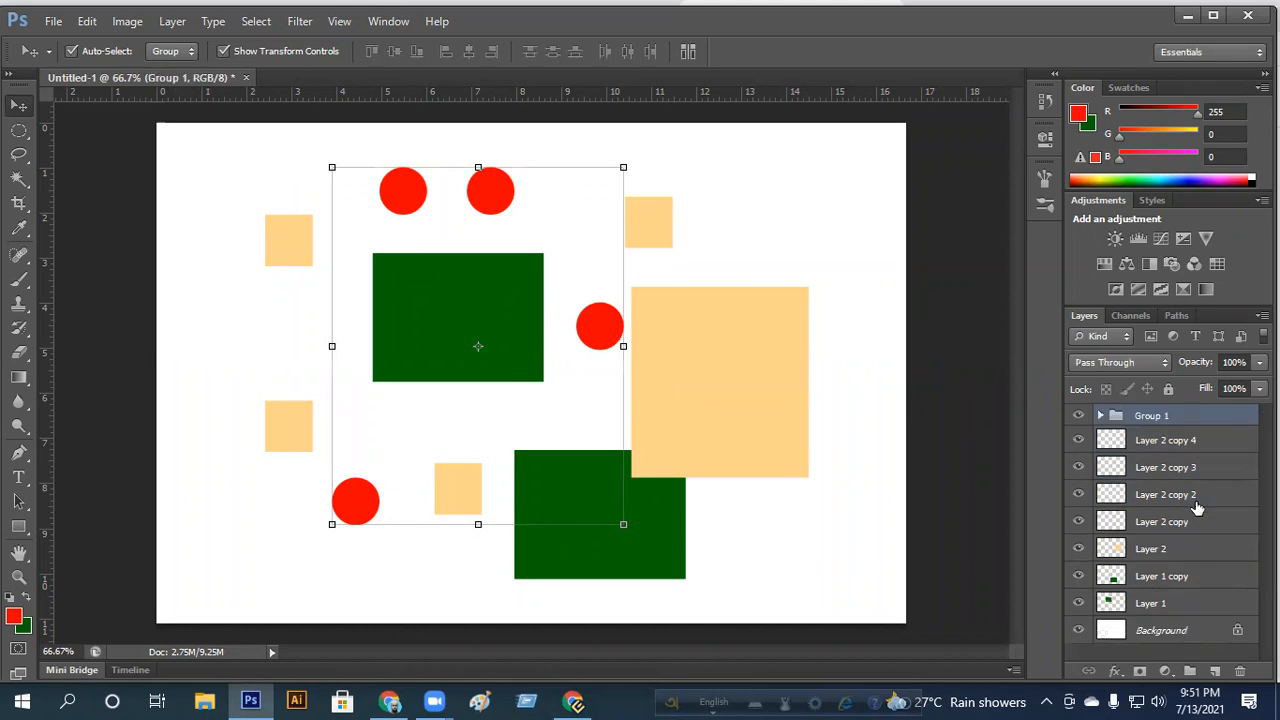
Step: Expand and collapse the red circles' group to examine the layers inside it
click(1101, 416)
click(1101, 418)
click(1101, 418)
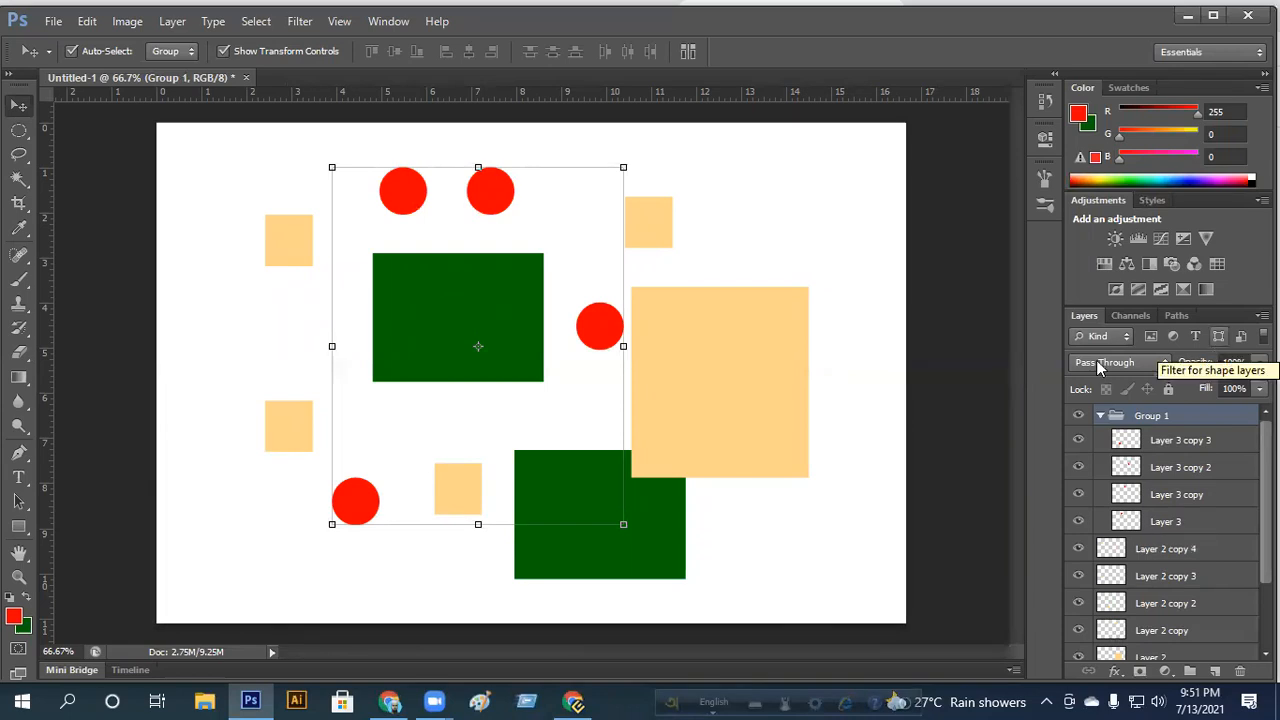
click(1101, 418)
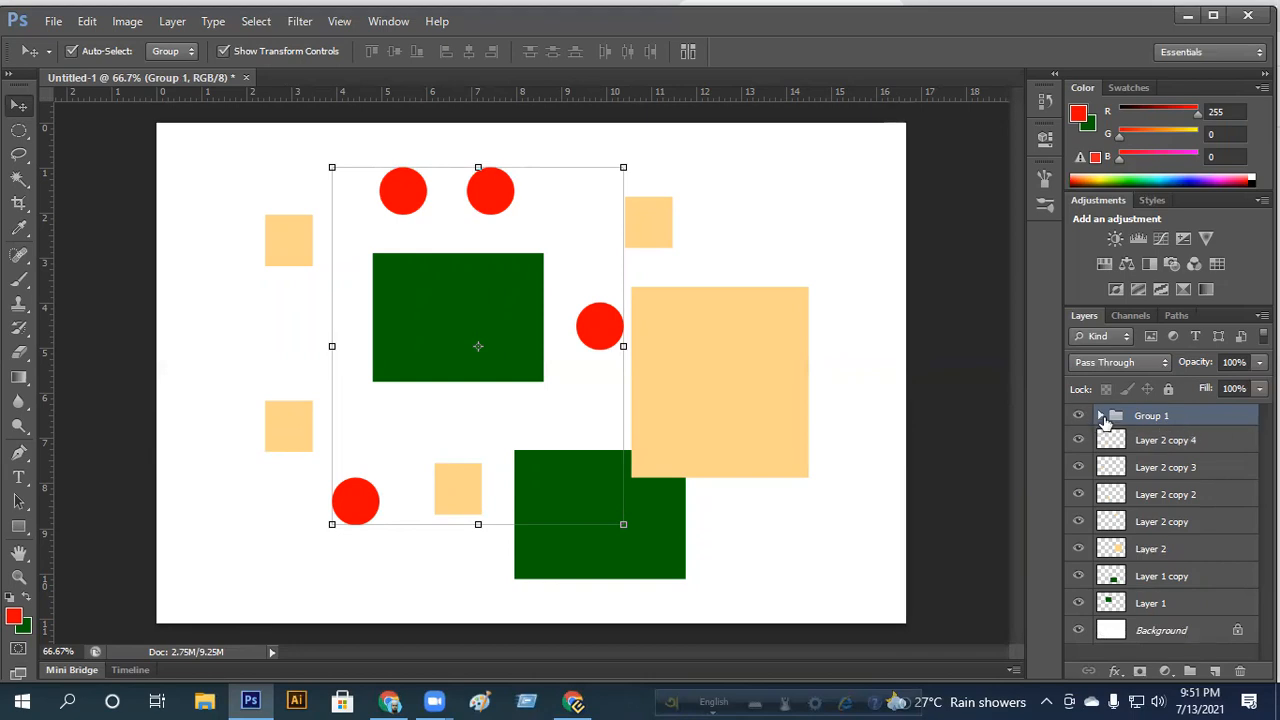
click(1101, 418)
click(1101, 418)
Step: Rename the red circles' group as Red
double_click(1158, 418)
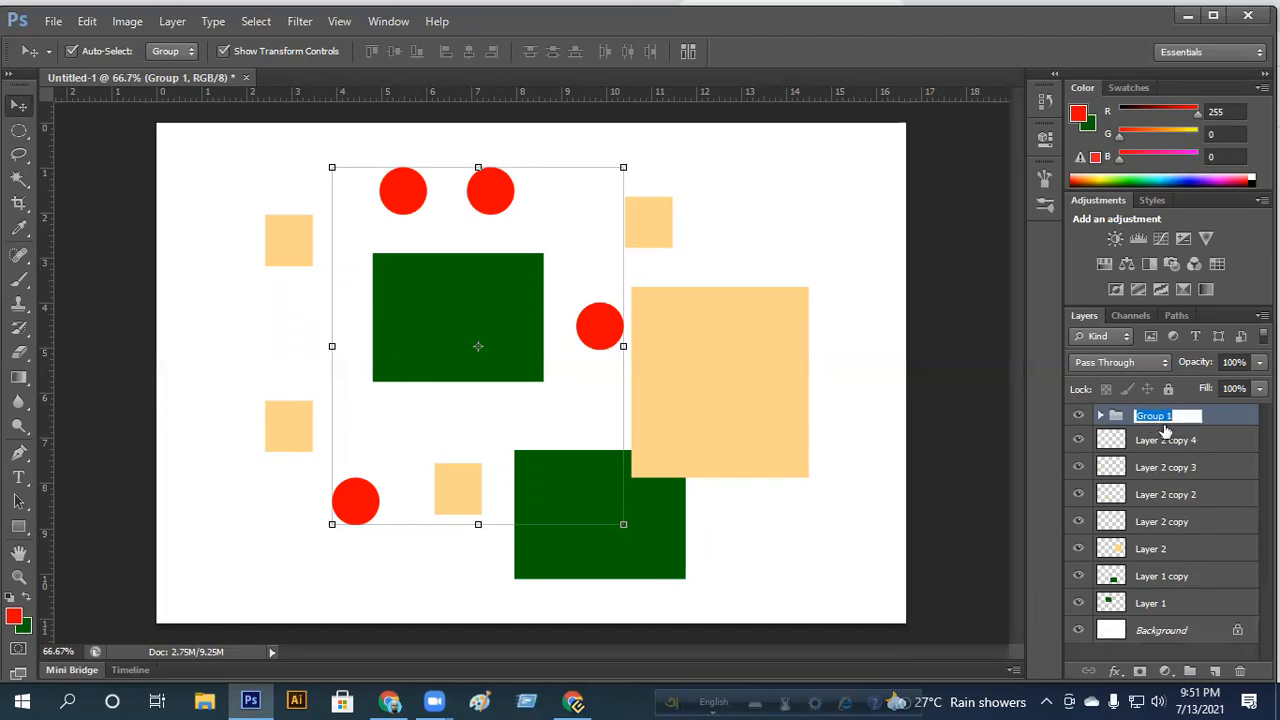
text(Red)
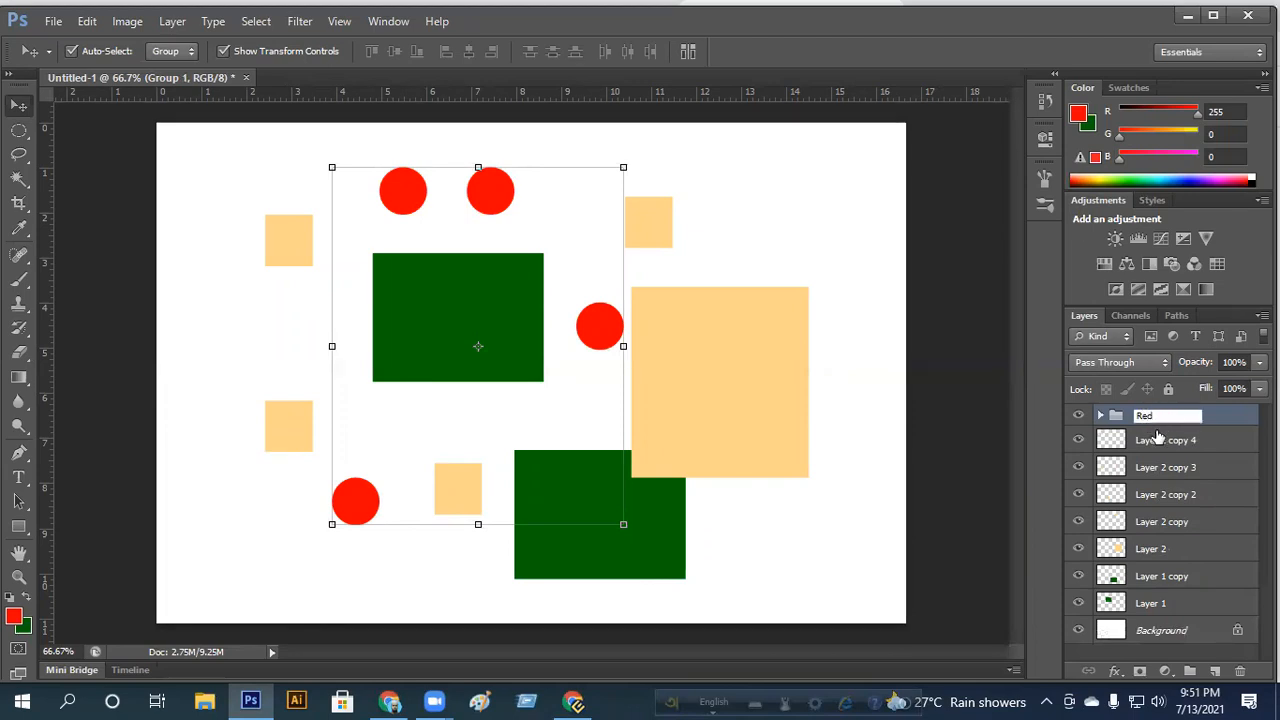
key(Return)
click(1082, 449)
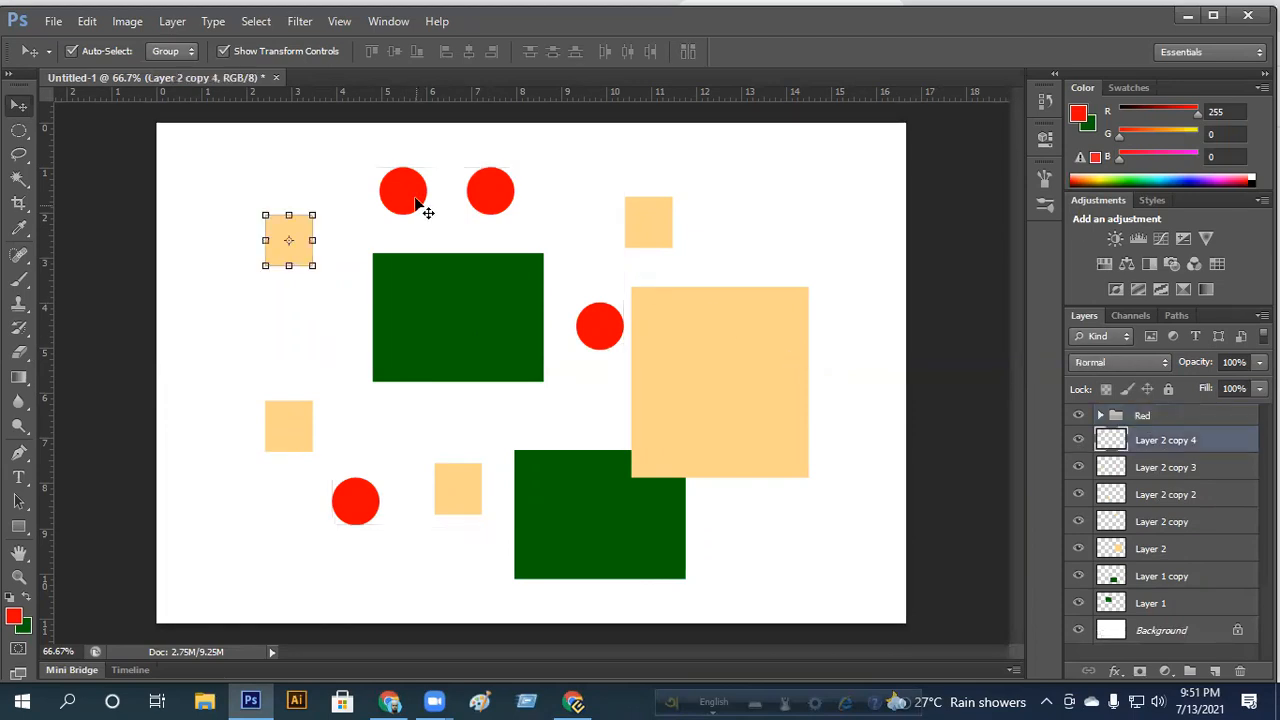
Step: Select the Red group and hide and show it repeatedly to check its effect on the circles
click(1163, 417)
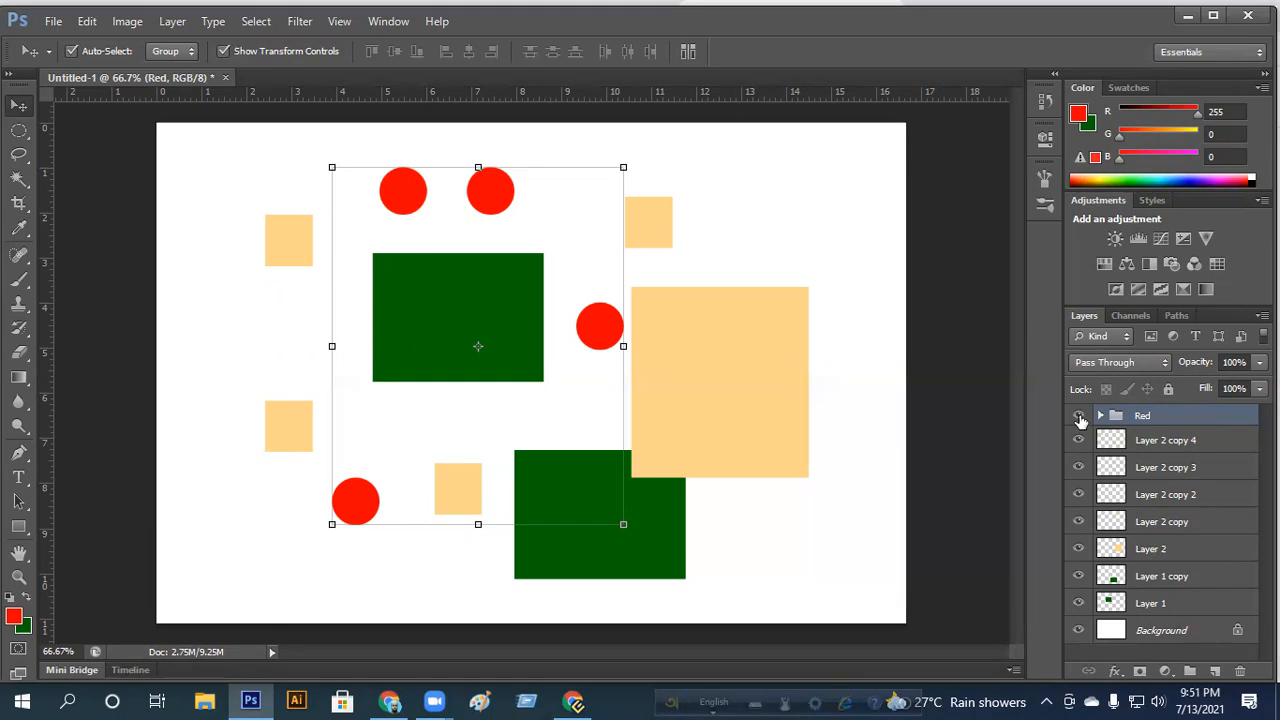
click(1079, 417)
click(1080, 420)
click(1079, 418)
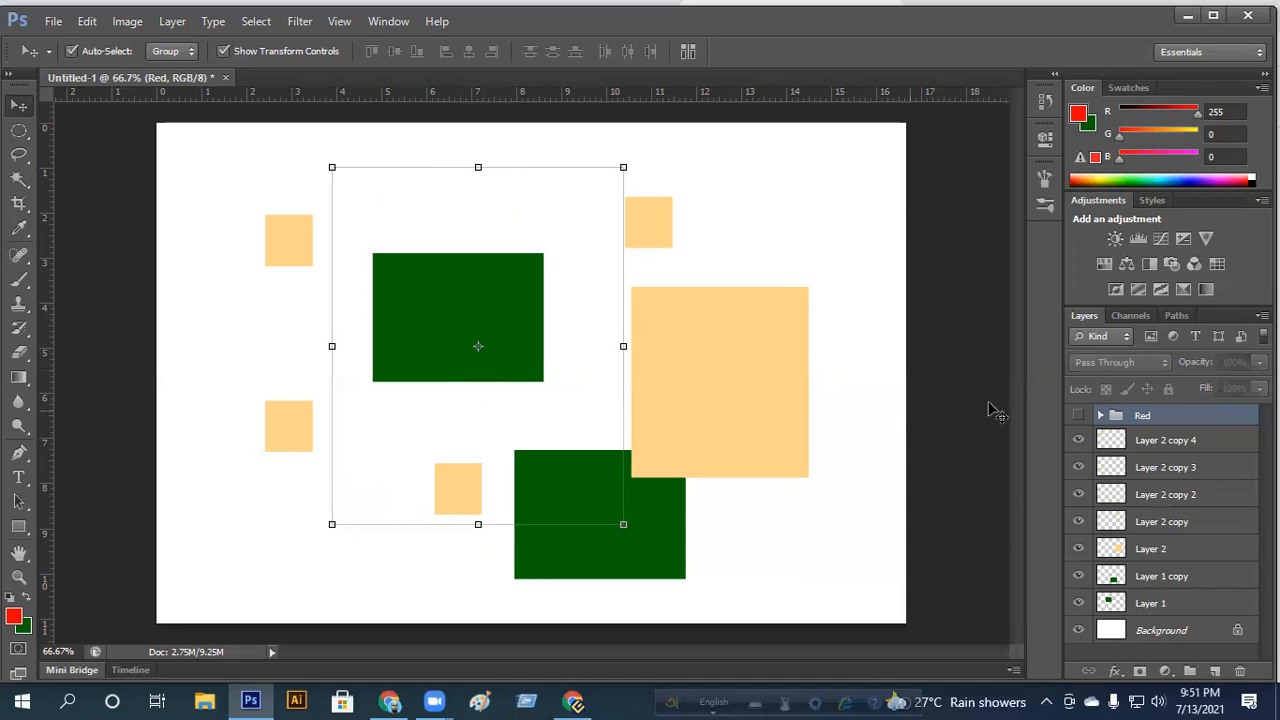
click(1079, 417)
click(1079, 419)
click(1079, 419)
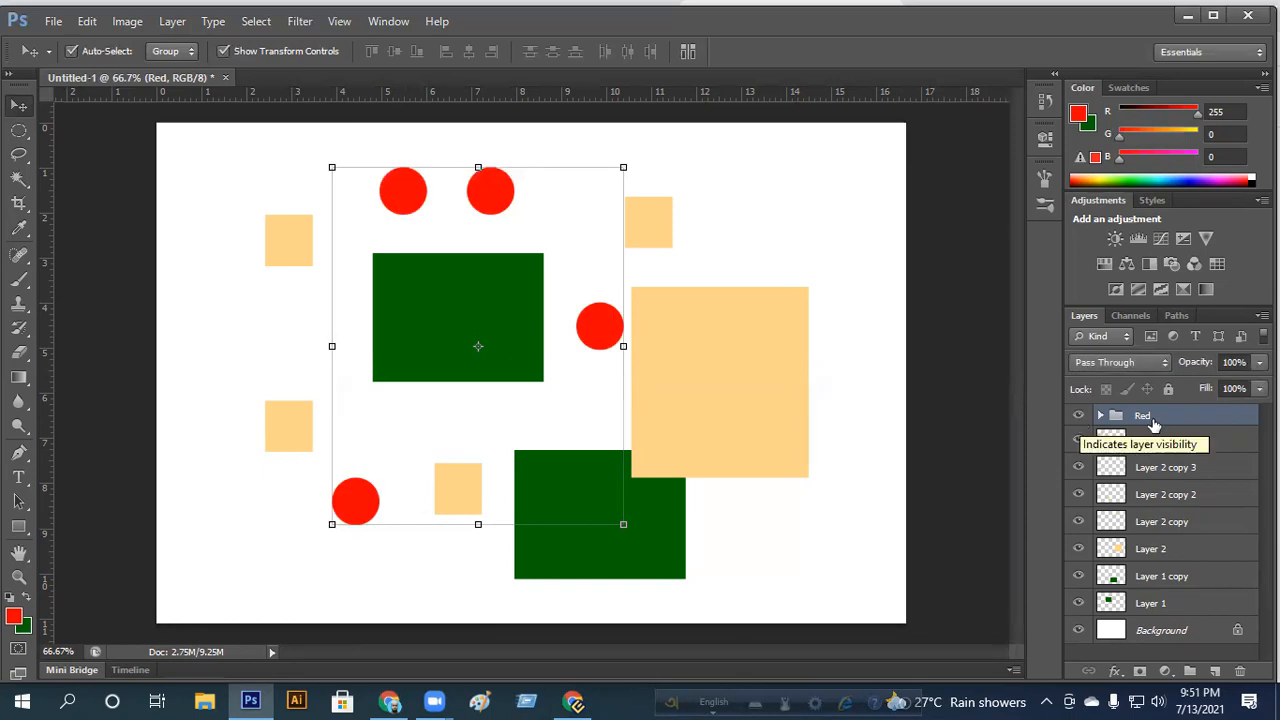
click(1078, 419)
click(1078, 419)
click(1078, 419)
click(1078, 419)
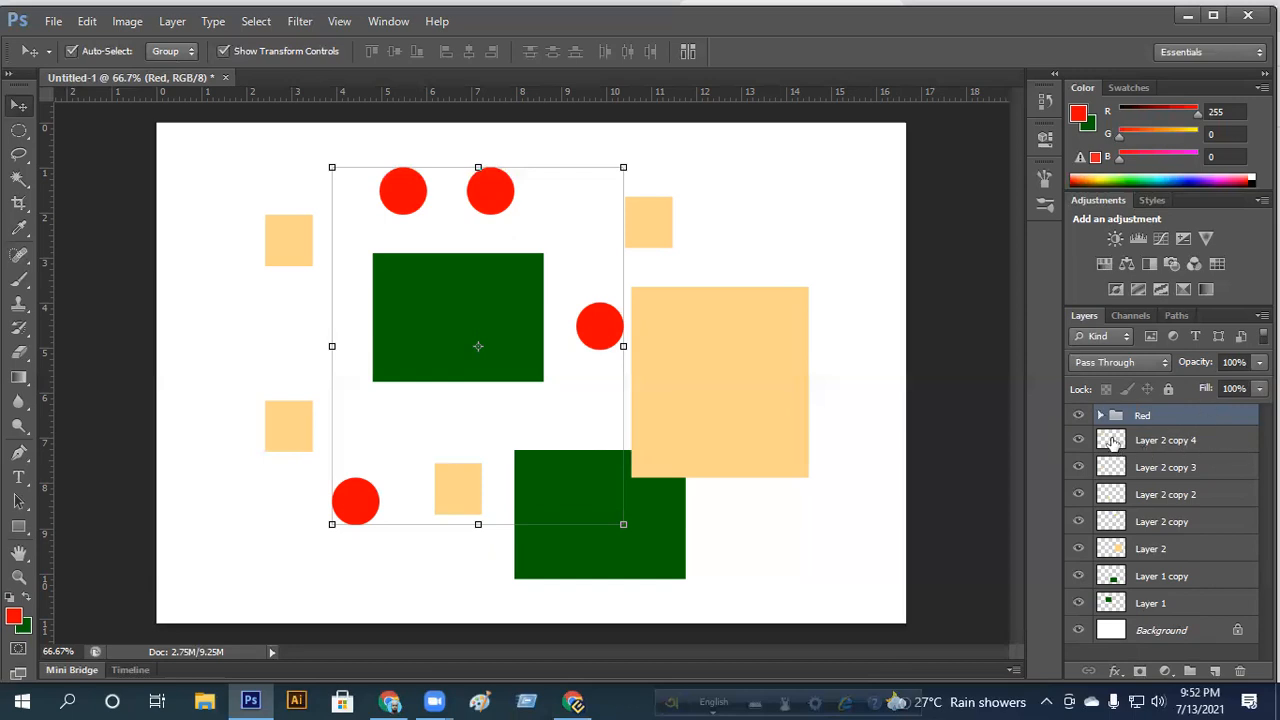
Step: Group the rectangle and square layers from Layer 2 copy 4 through Layer 1
click(1166, 442)
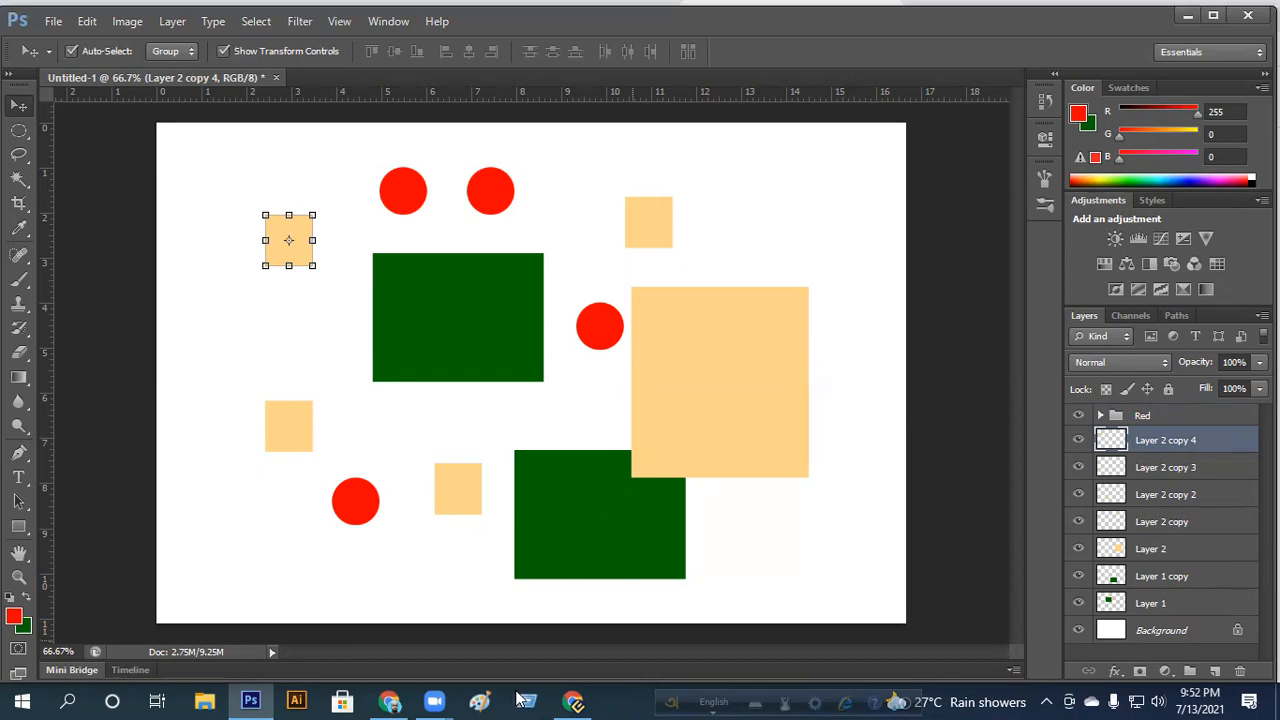
click(434, 700)
shift+click(1180, 605)
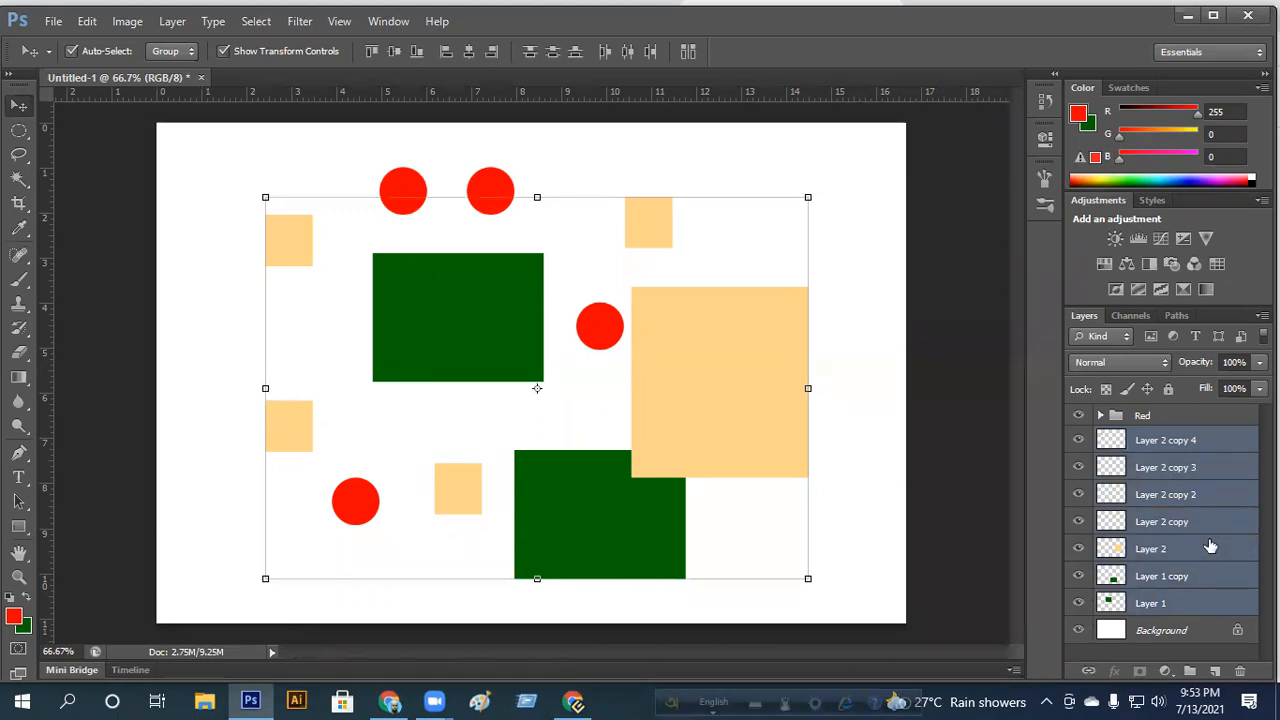
click(570, 697)
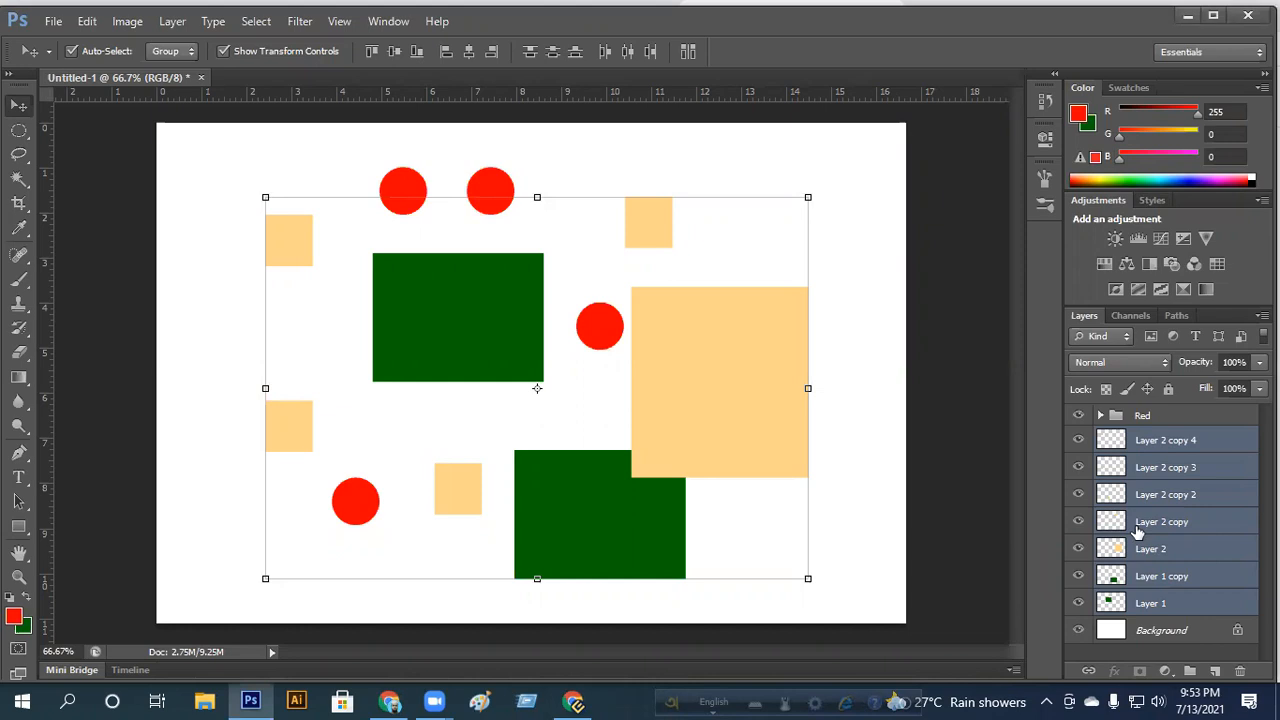
key(ctrl+g)
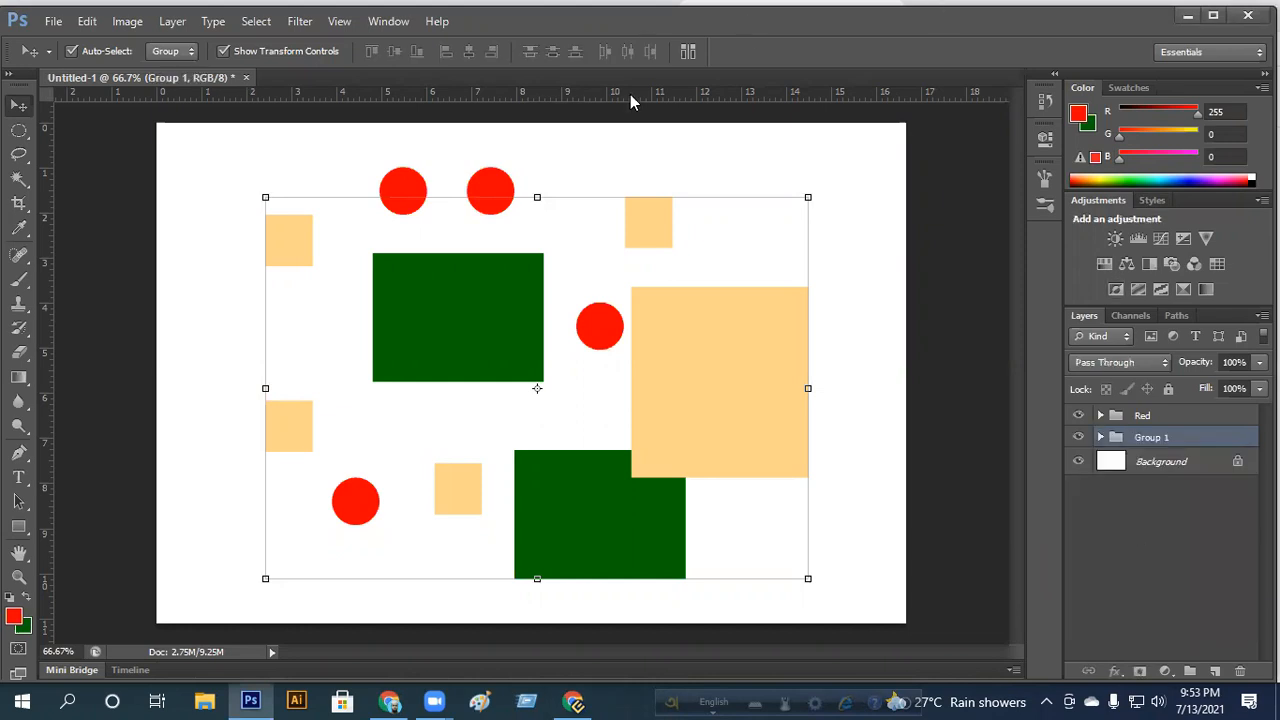
Step: Toggle the visibility of the rectangles' group off and on, and rename the group as Box
click(1098, 506)
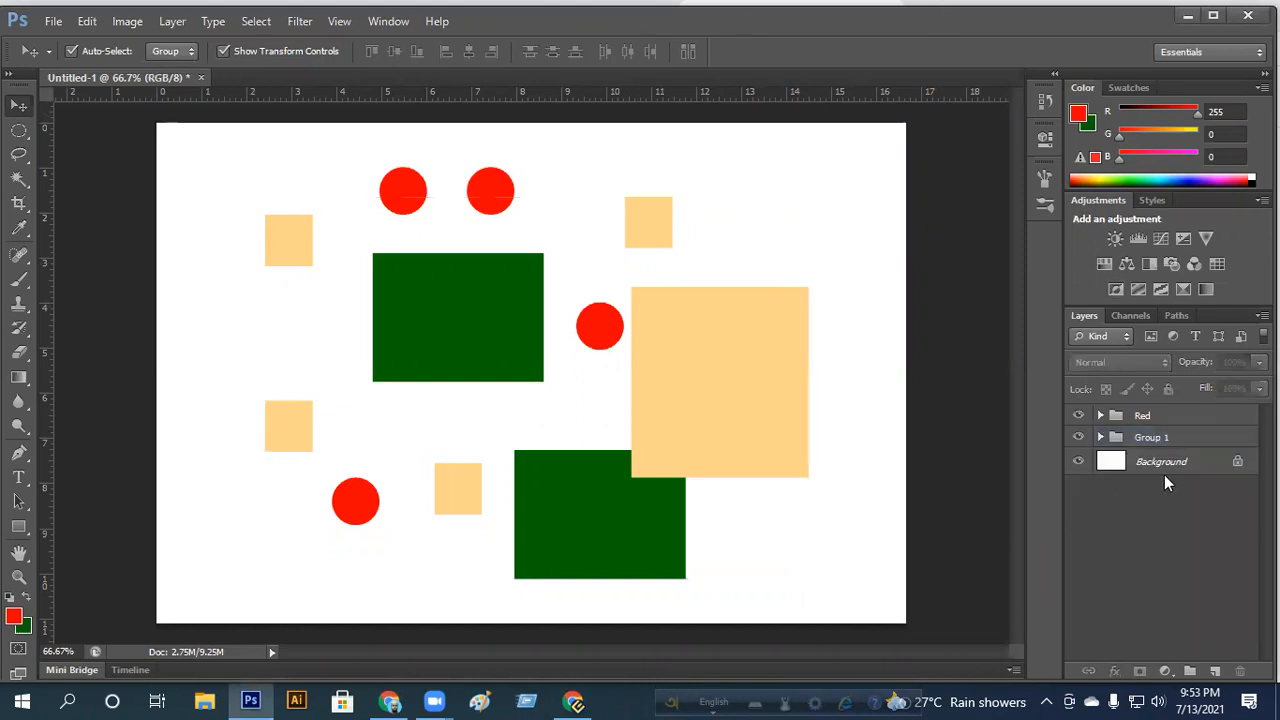
click(1078, 438)
click(1078, 438)
double_click(1153, 440)
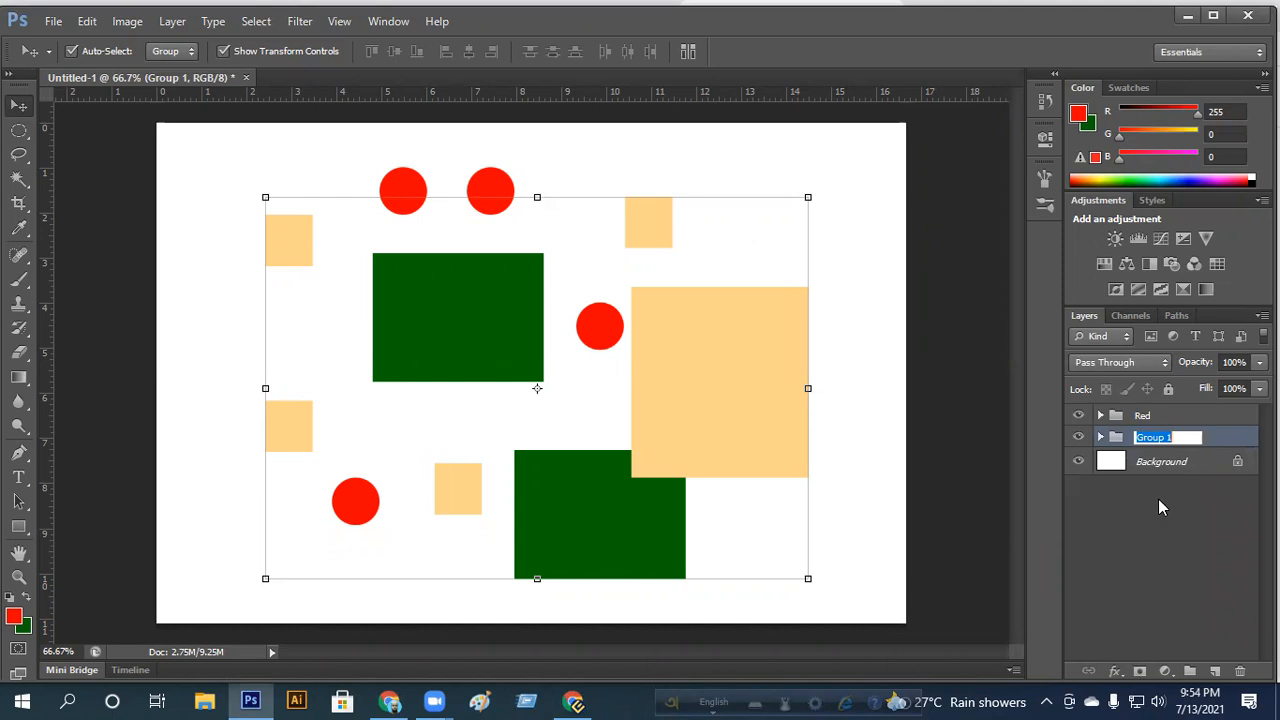
text(Box)
click(1203, 504)
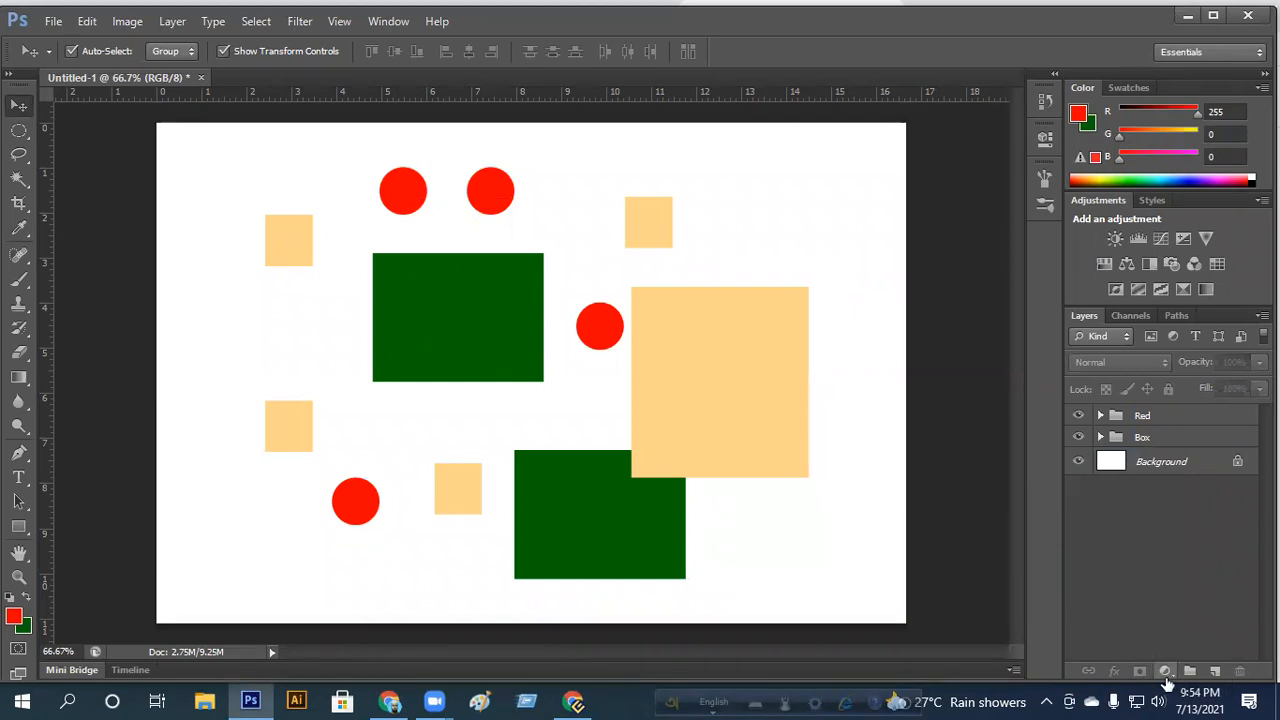
Step: Expand the Box group to examine its layers, select Layer 1 inside it, and collapse the group
click(1100, 438)
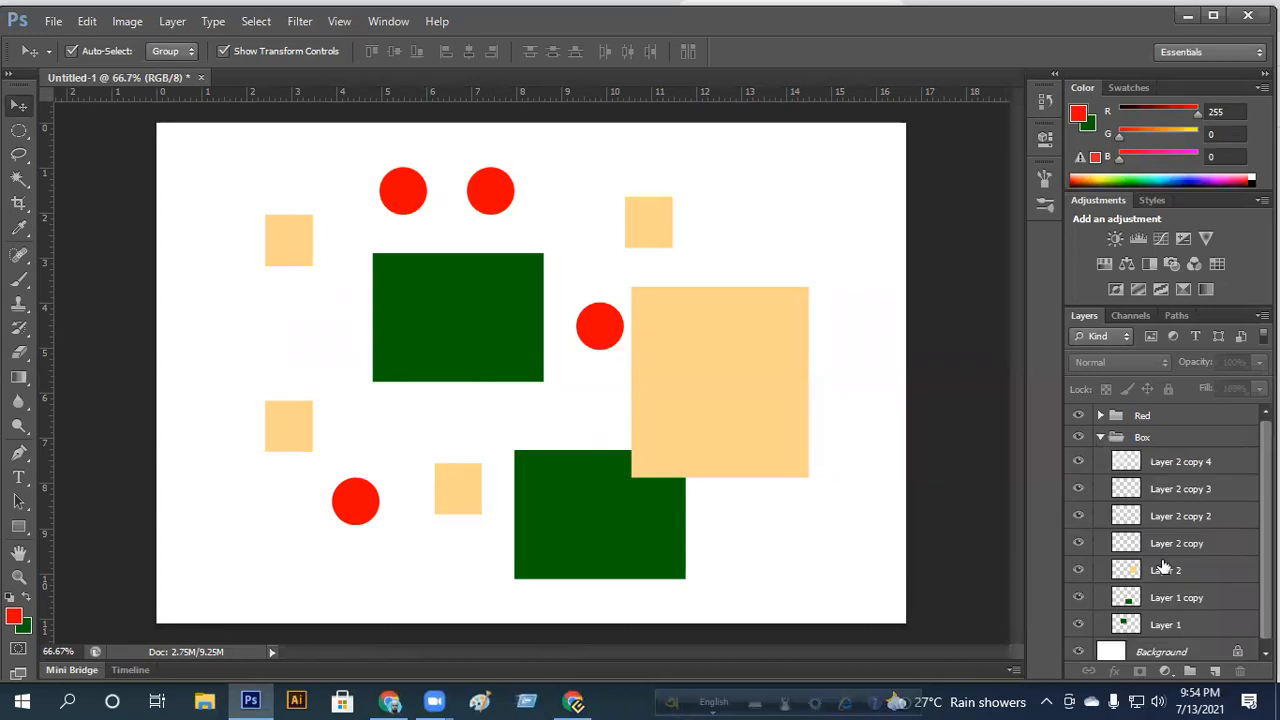
click(1195, 632)
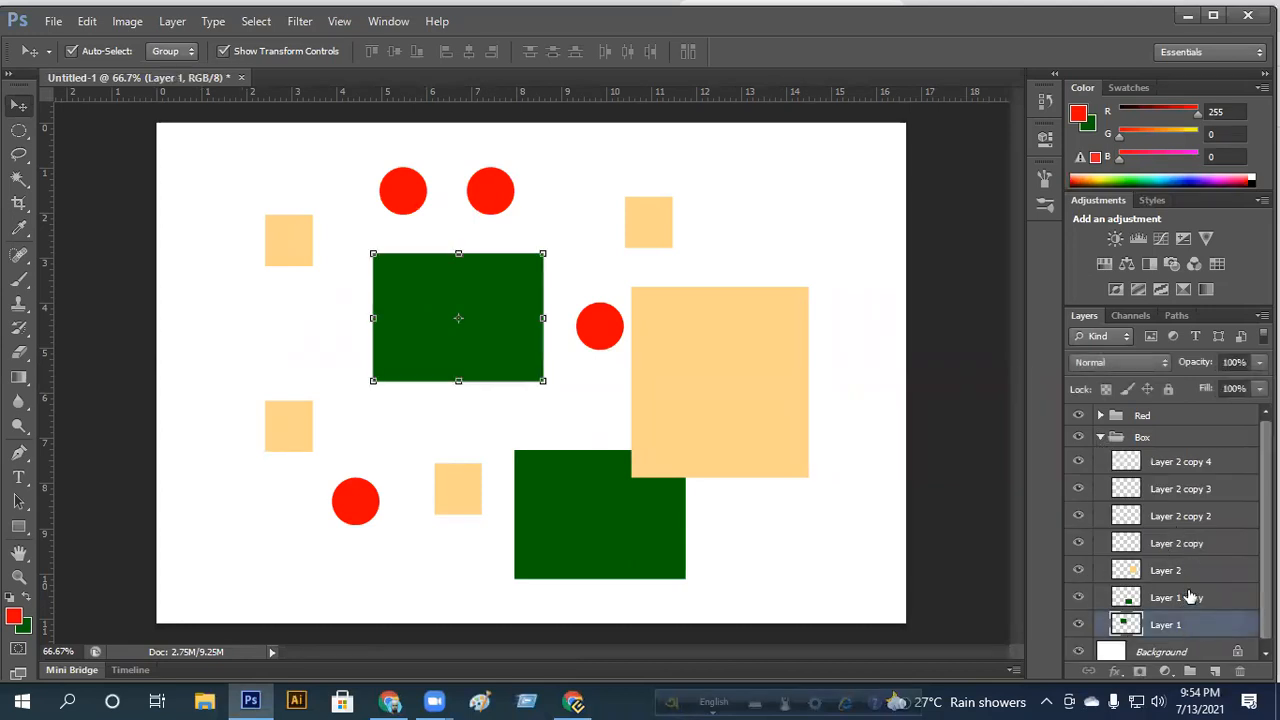
click(1101, 438)
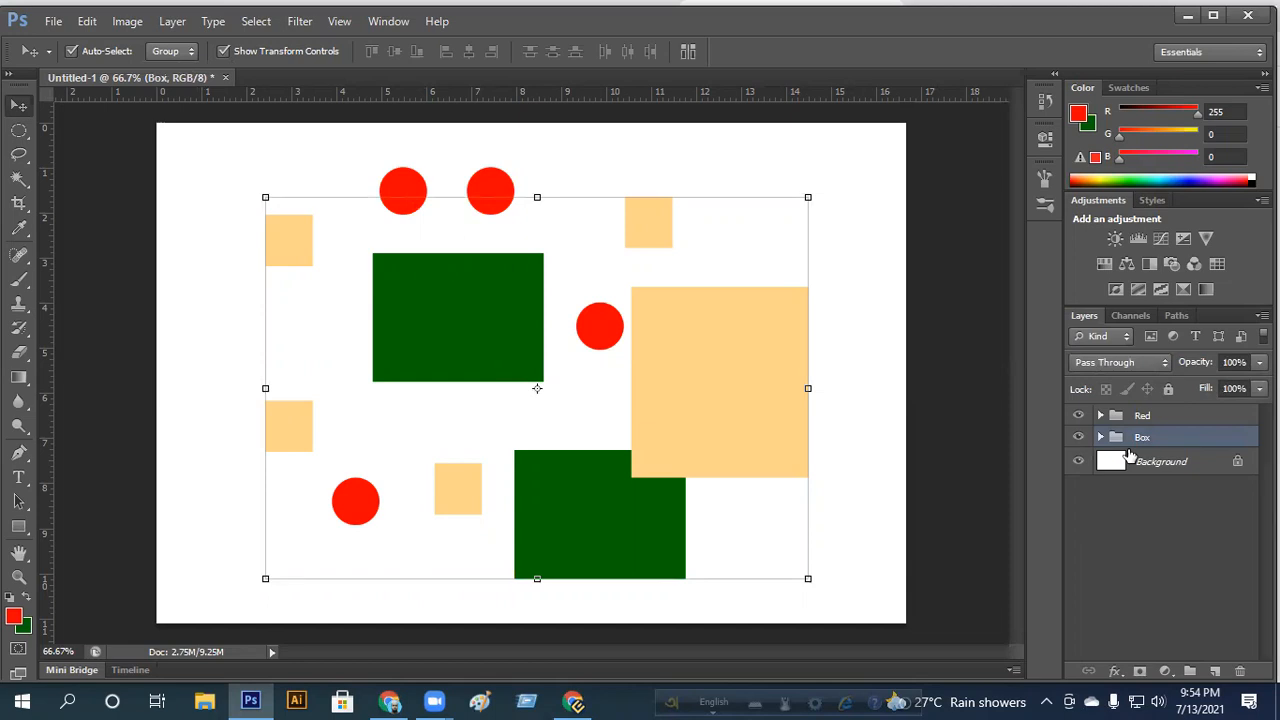
Step: Ungroup the layers of the Box group, undo the ungrouping, and ungroup them again
key(ctrl+shift+g)
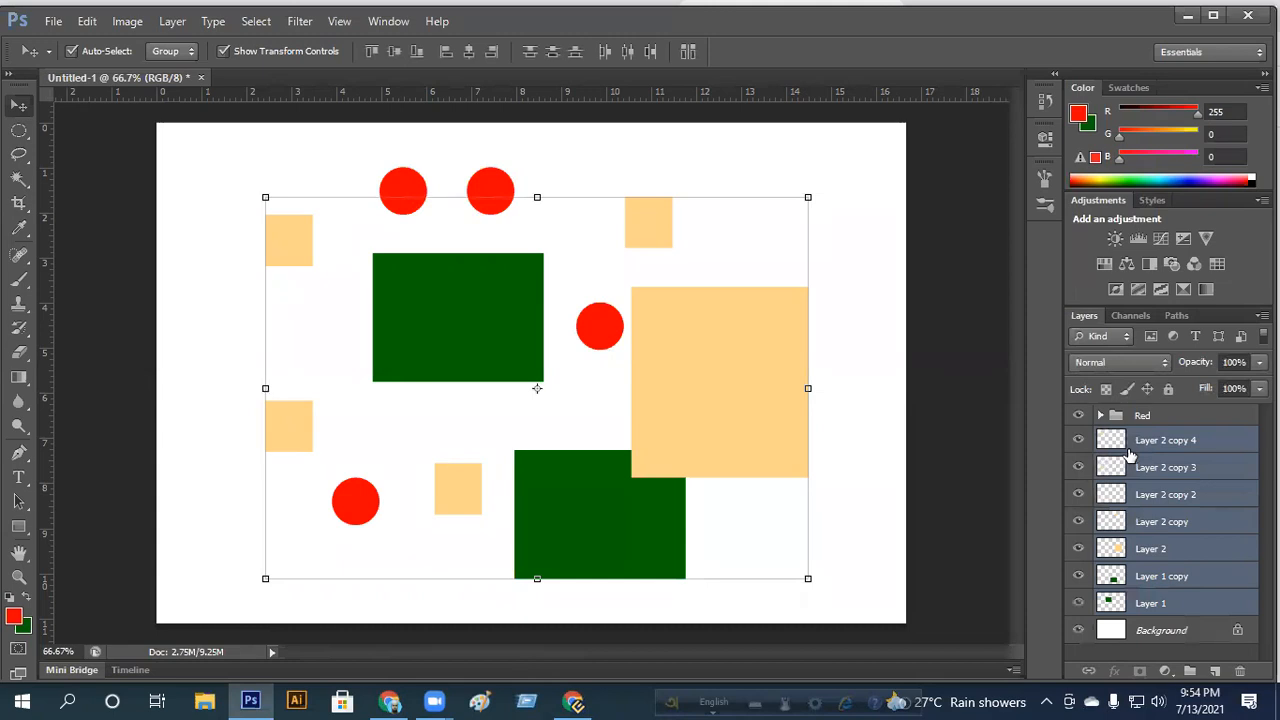
key(ctrl+z)
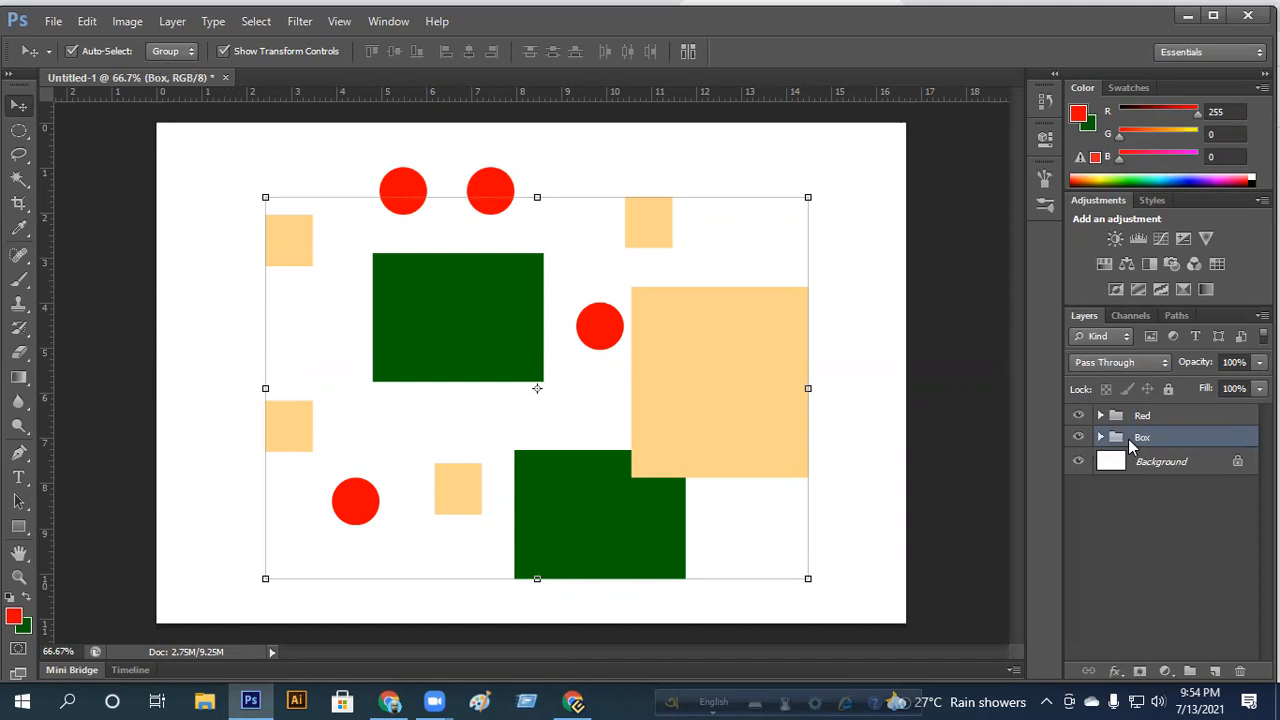
right_click(1128, 440)
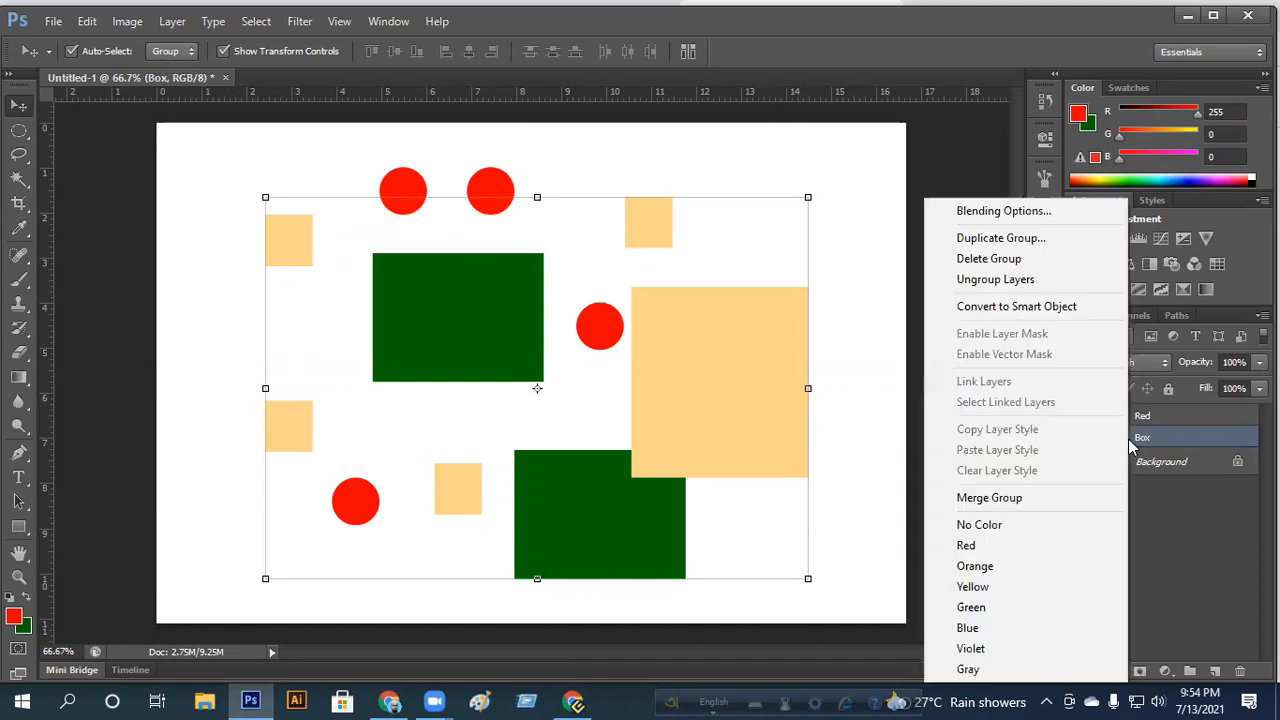
click(1000, 285)
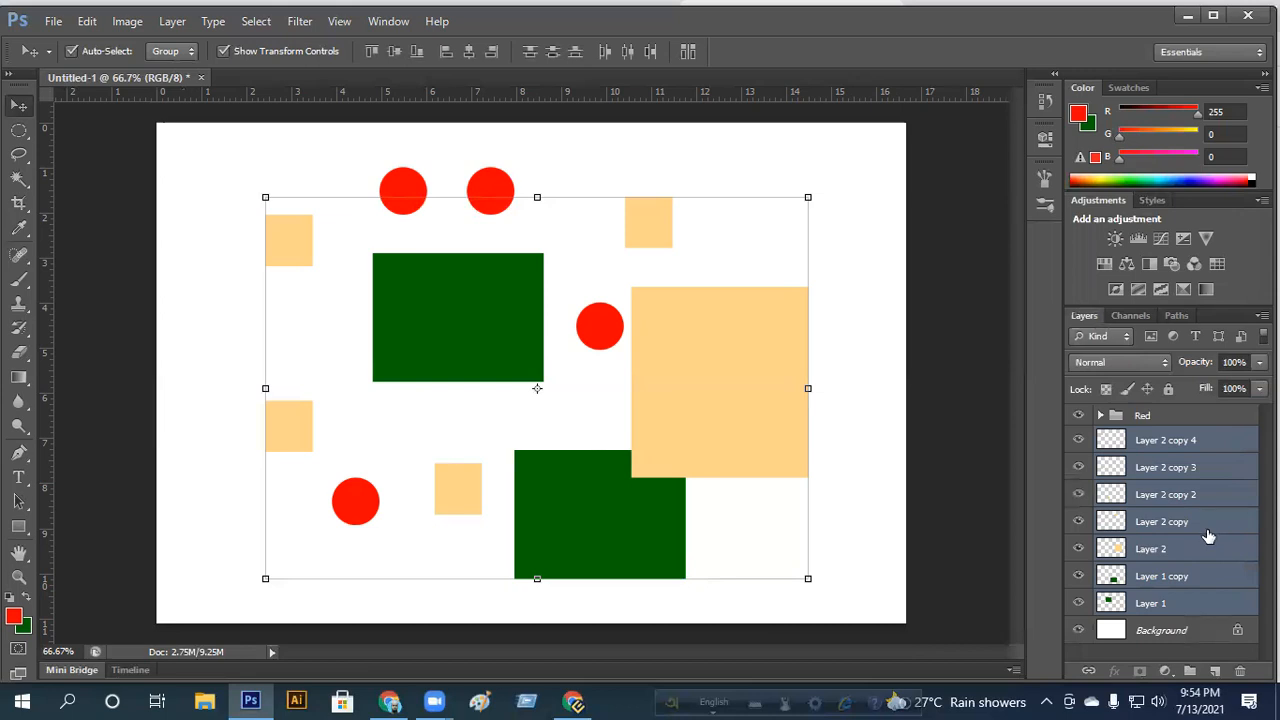
Step: Select the range of ungrouped layers from Layer 2 copy 4 through Layer 1
click(1177, 522)
click(1186, 454)
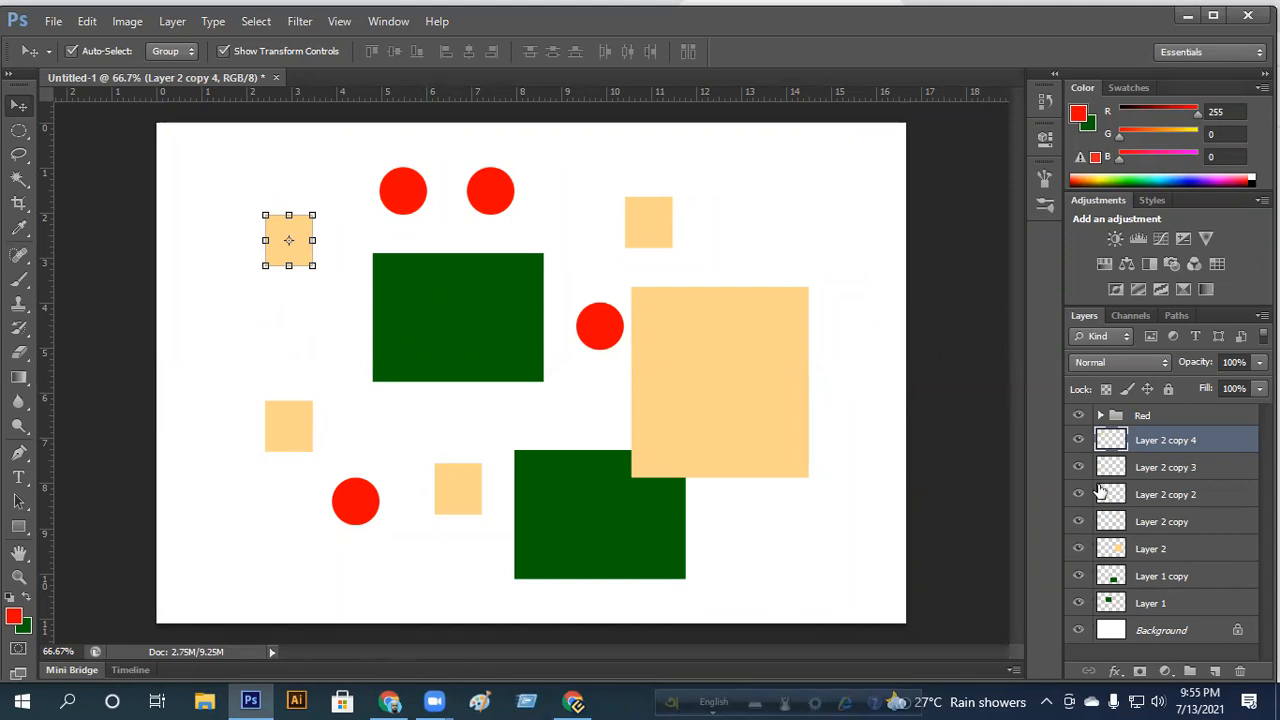
shift+click(1193, 605)
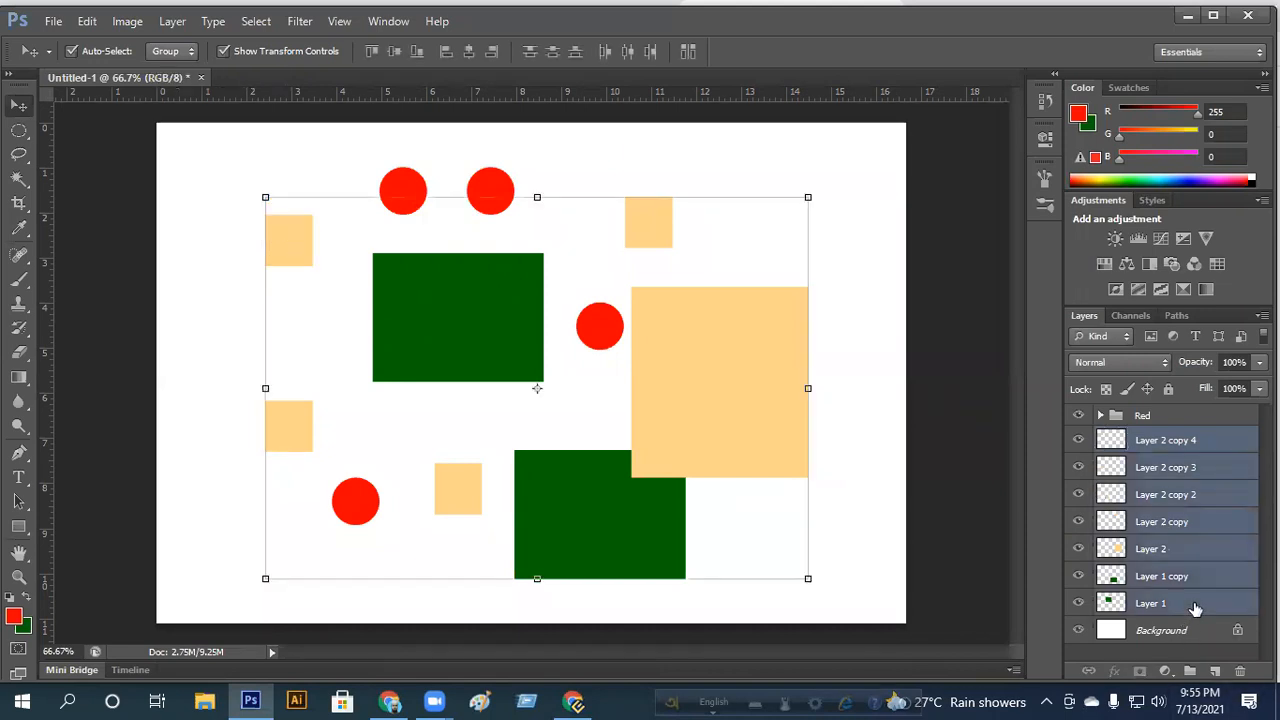
Step: Select the layers from Layer 1 through Layer 2 copy 4, merge them into one layer, and clear the layer selection
click(968, 390)
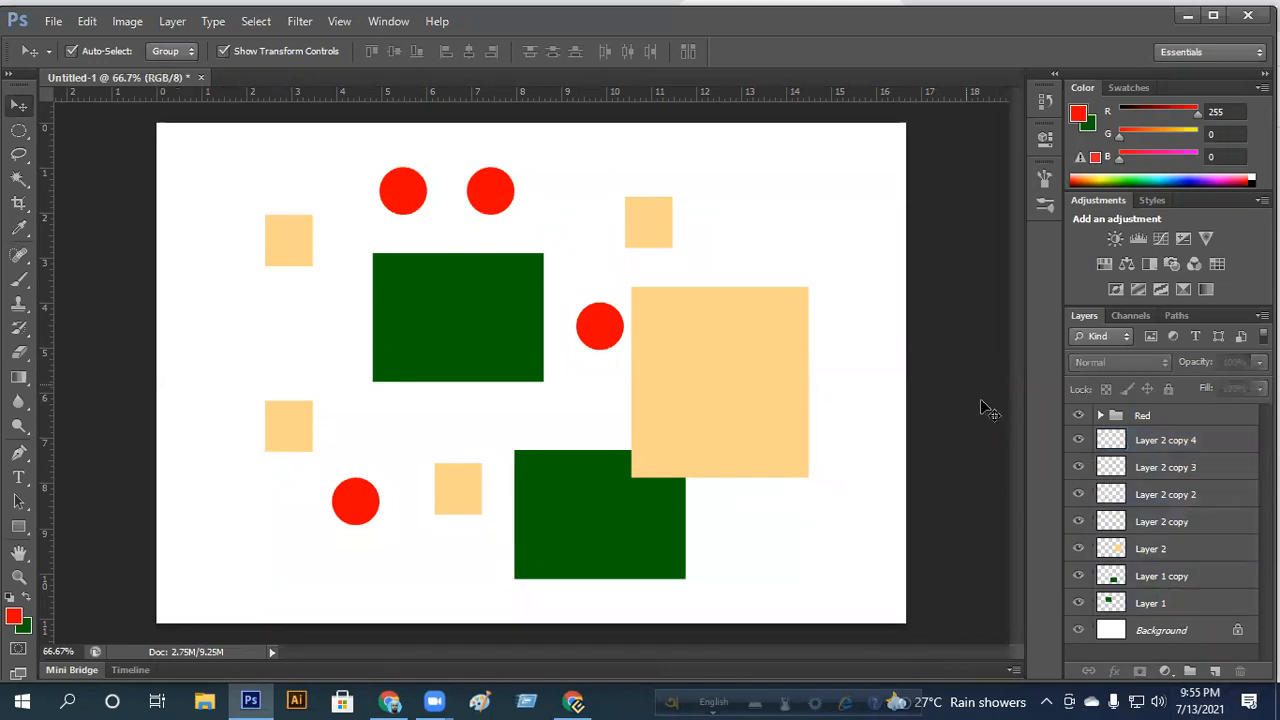
click(1185, 608)
shift+click(1192, 446)
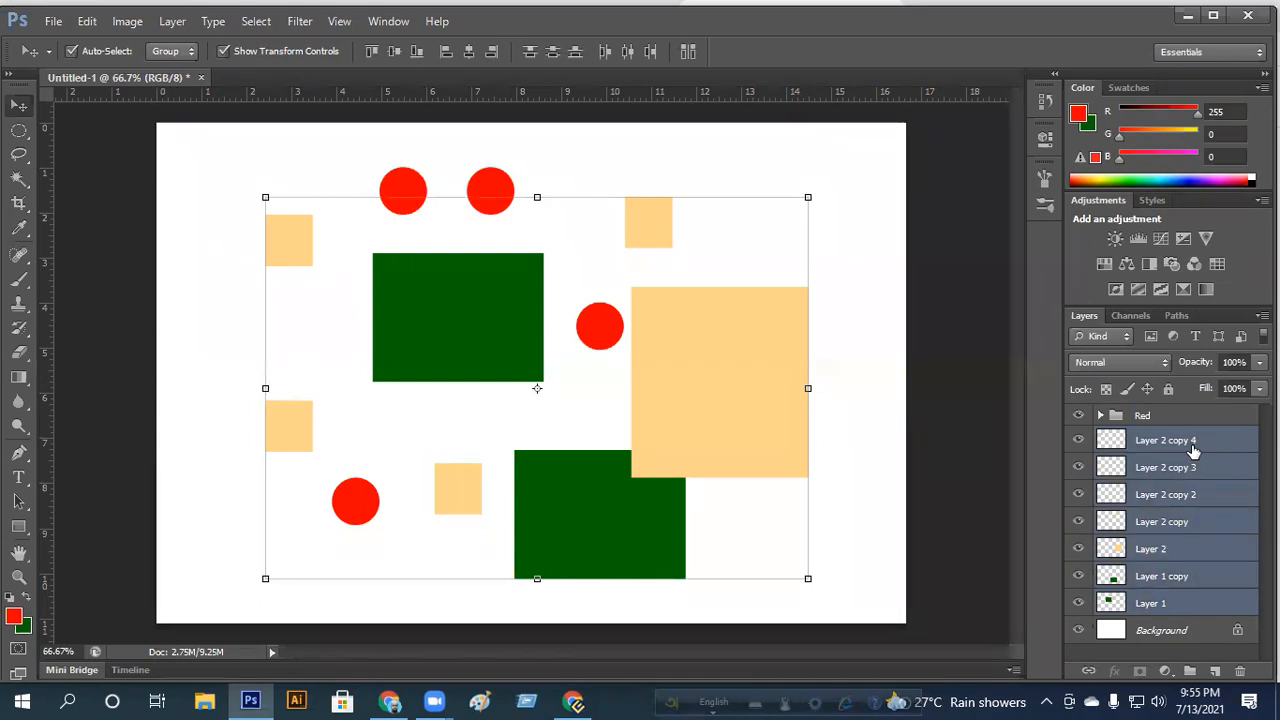
key(ctrl+e)
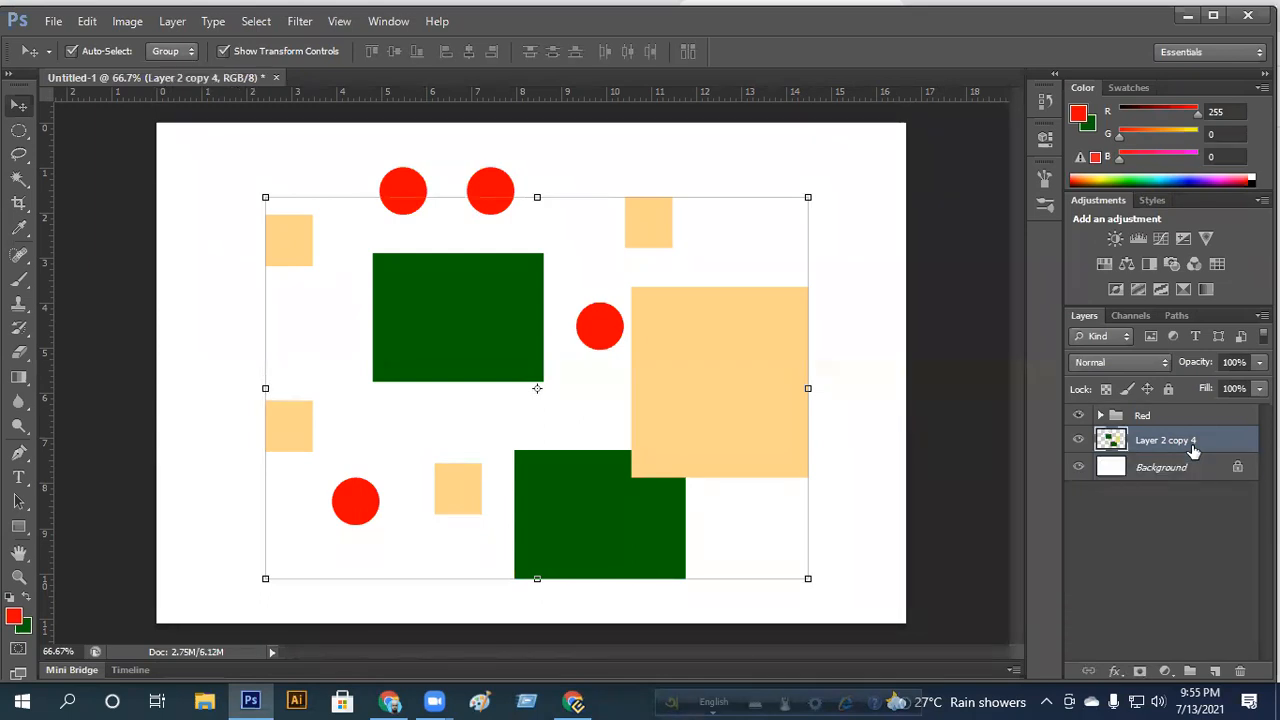
click(1158, 557)
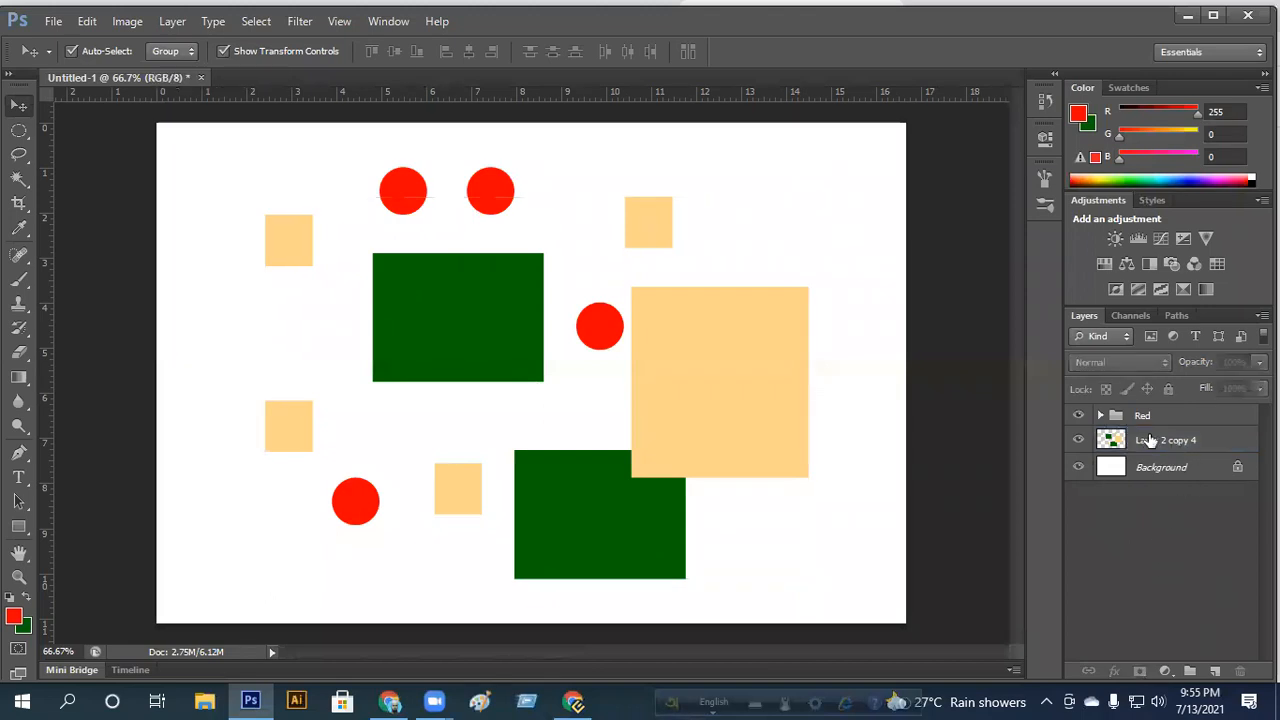
Step: Toggle the visibility of the merged Layer 2 copy 4 off and on several times to check its contents
click(1079, 441)
click(1079, 441)
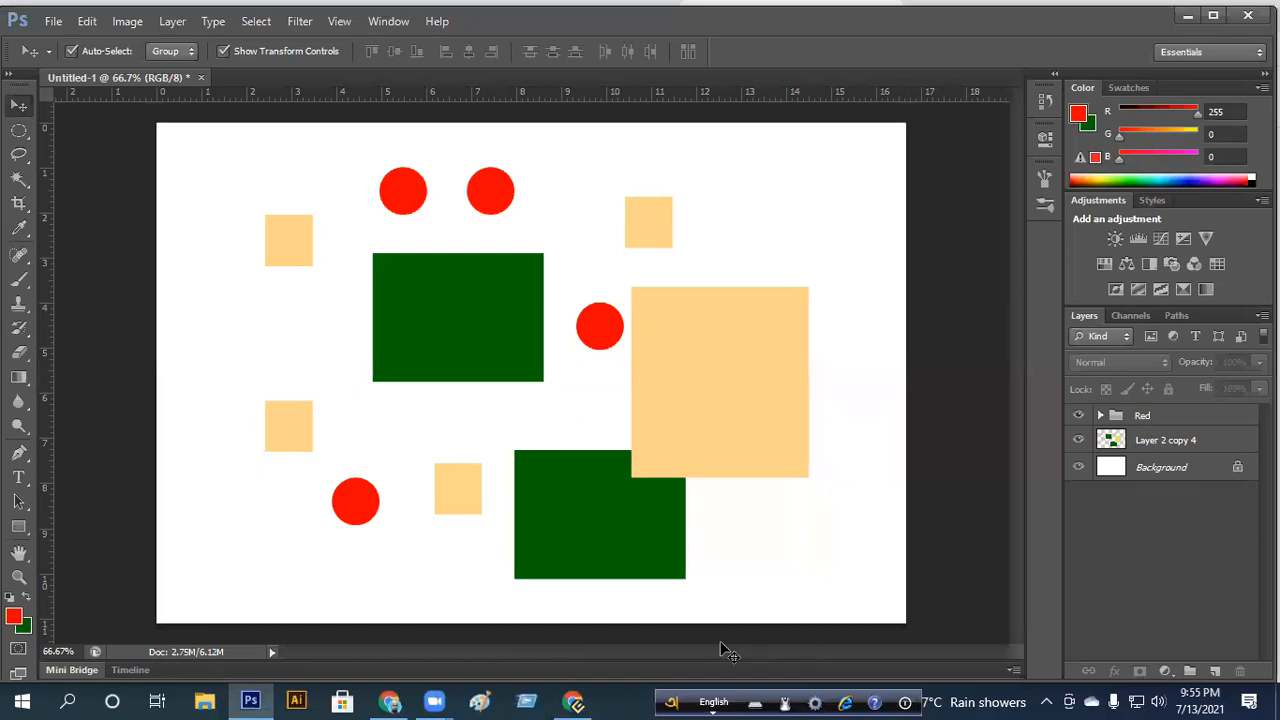
click(1077, 441)
click(1077, 441)
click(1077, 441)
click(1077, 441)
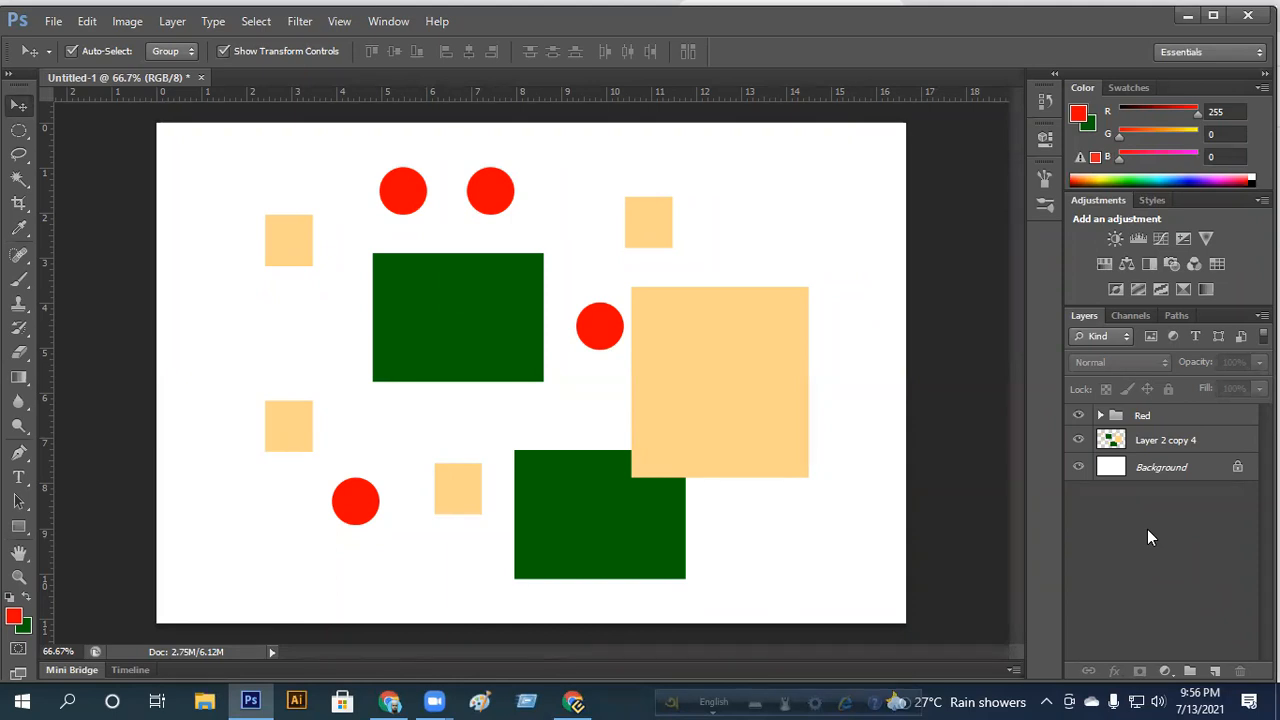
Step: Step back through the merge and the Box ungrouping, redo both, and deselect the merged layer
key(ctrl+alt+z)
key(ctrl+alt+z)
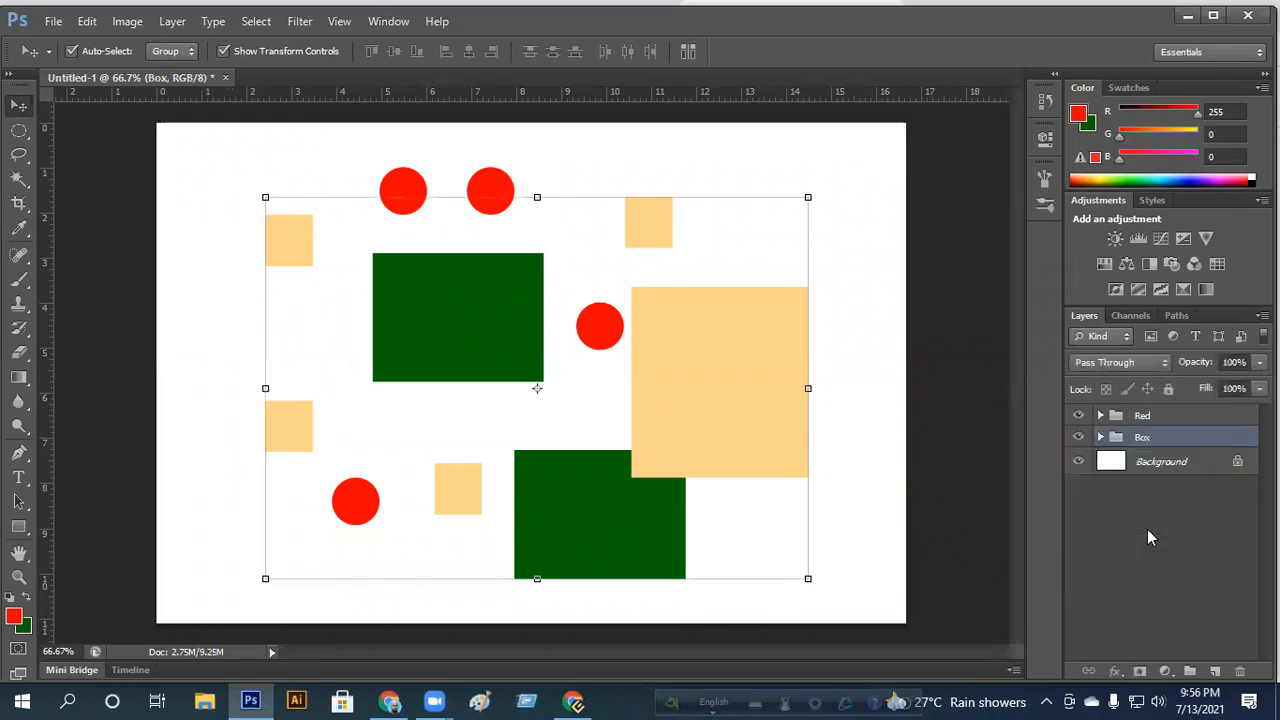
key(ctrl+shift+z)
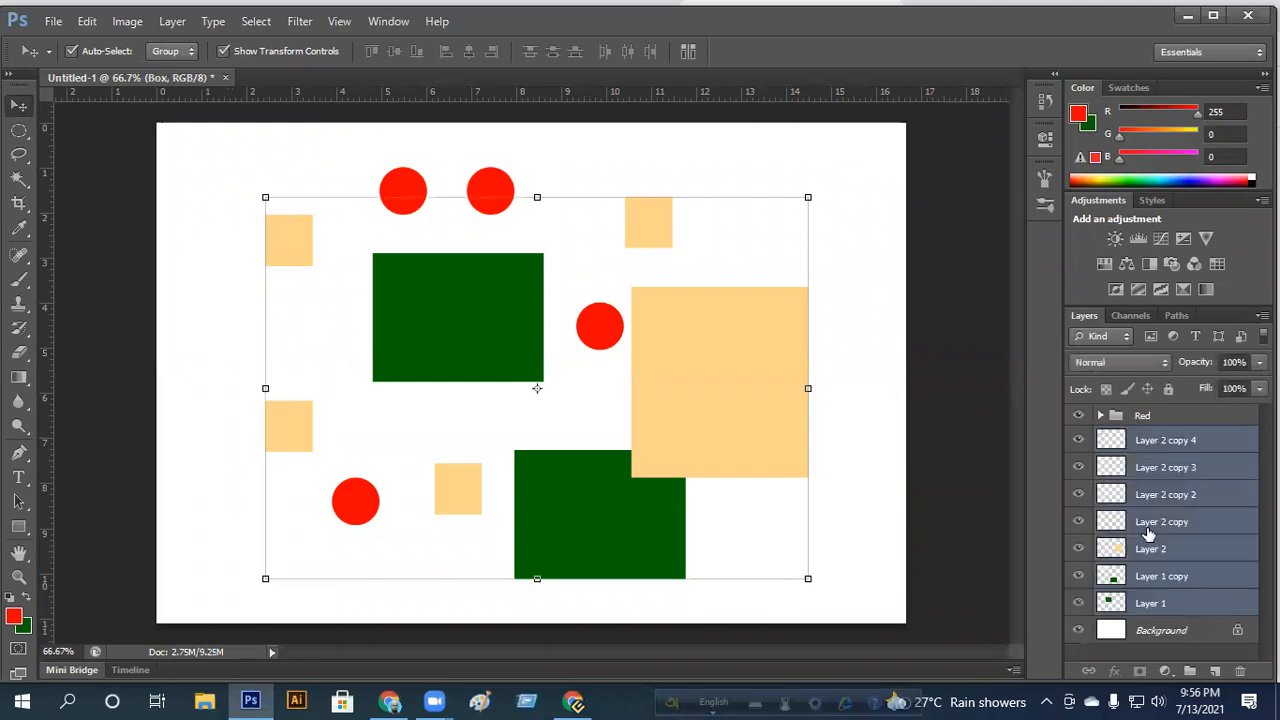
key(ctrl+shift+z)
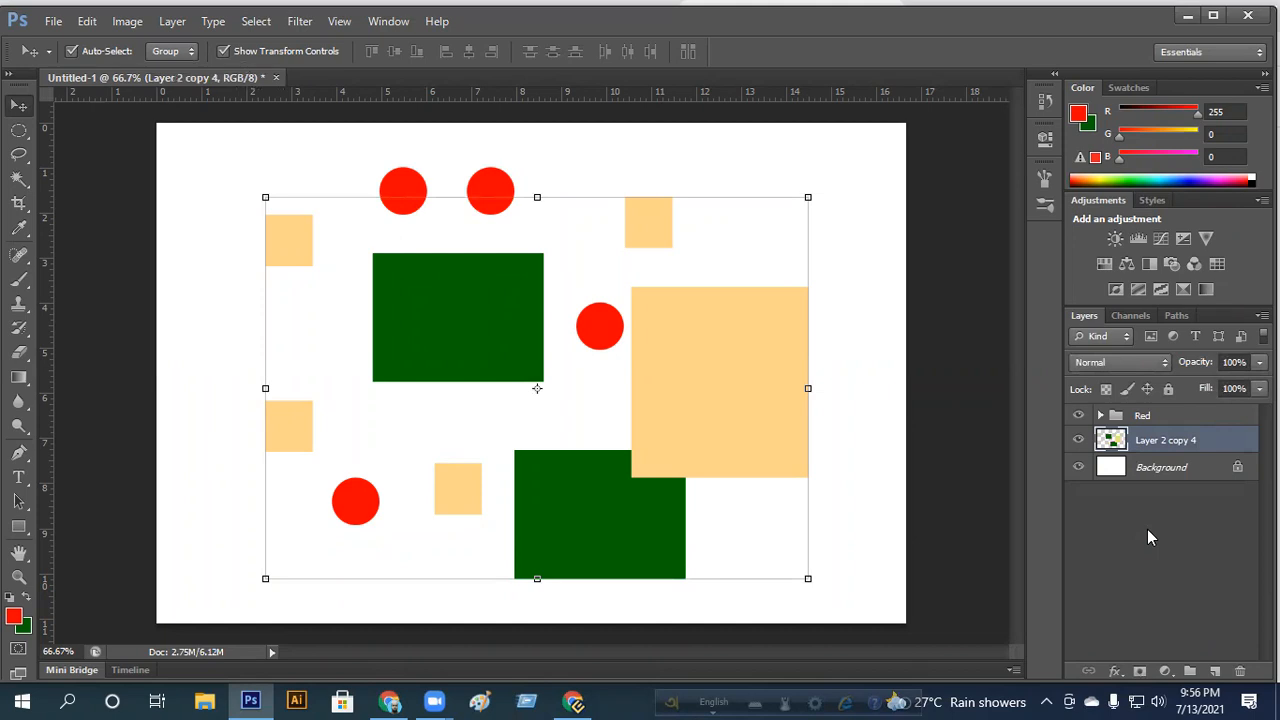
click(1145, 550)
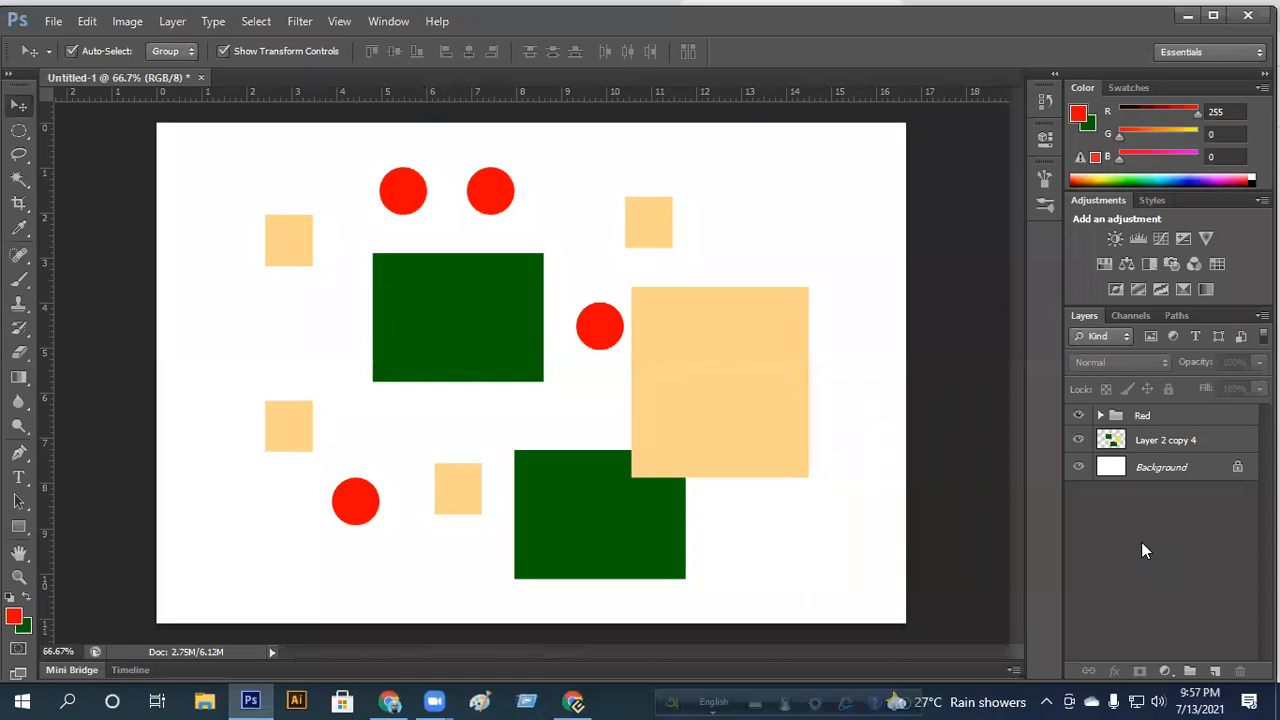
Step: Undo the merge, merge the selected box layers again, and undo that merge too
key(ctrl+z)
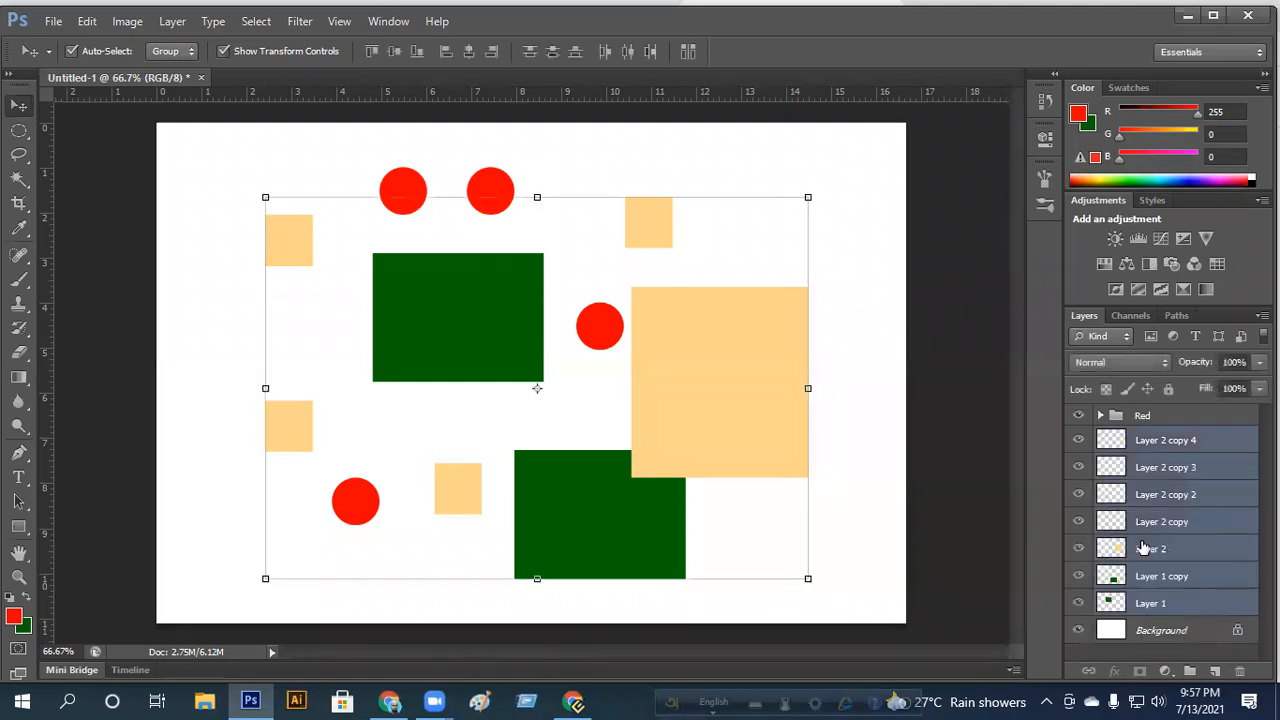
right_click(1191, 456)
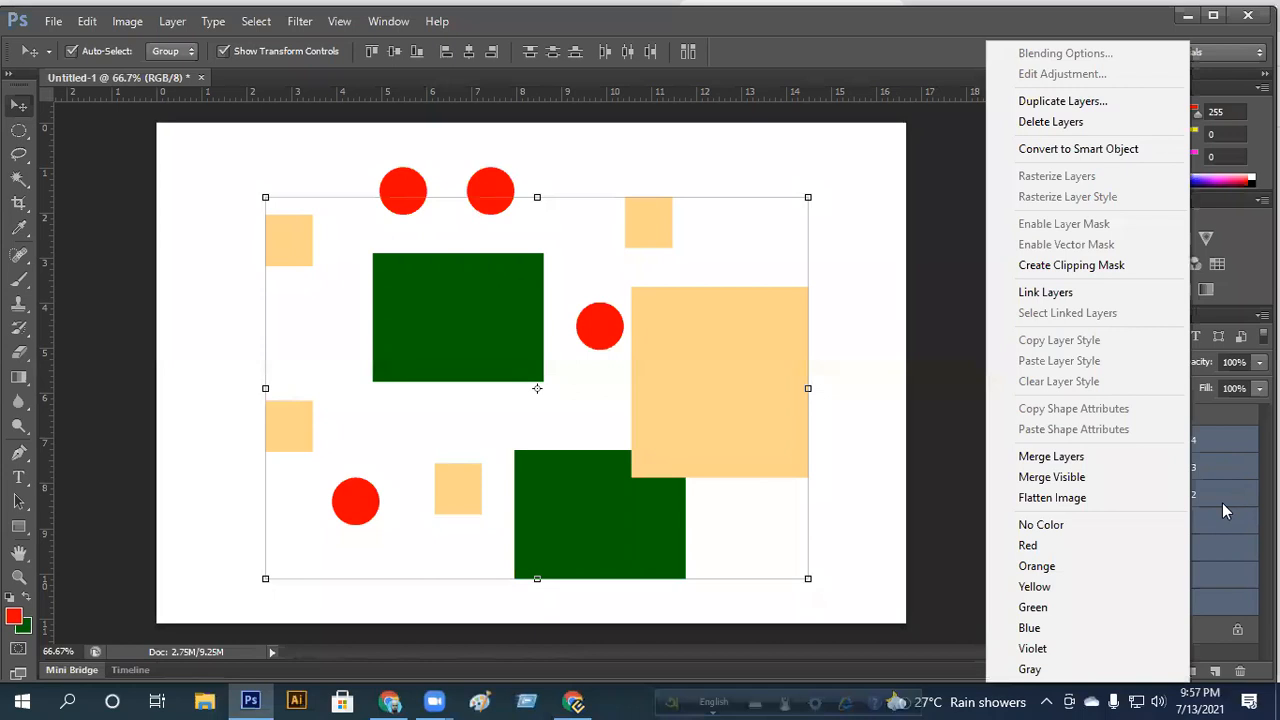
click(1096, 466)
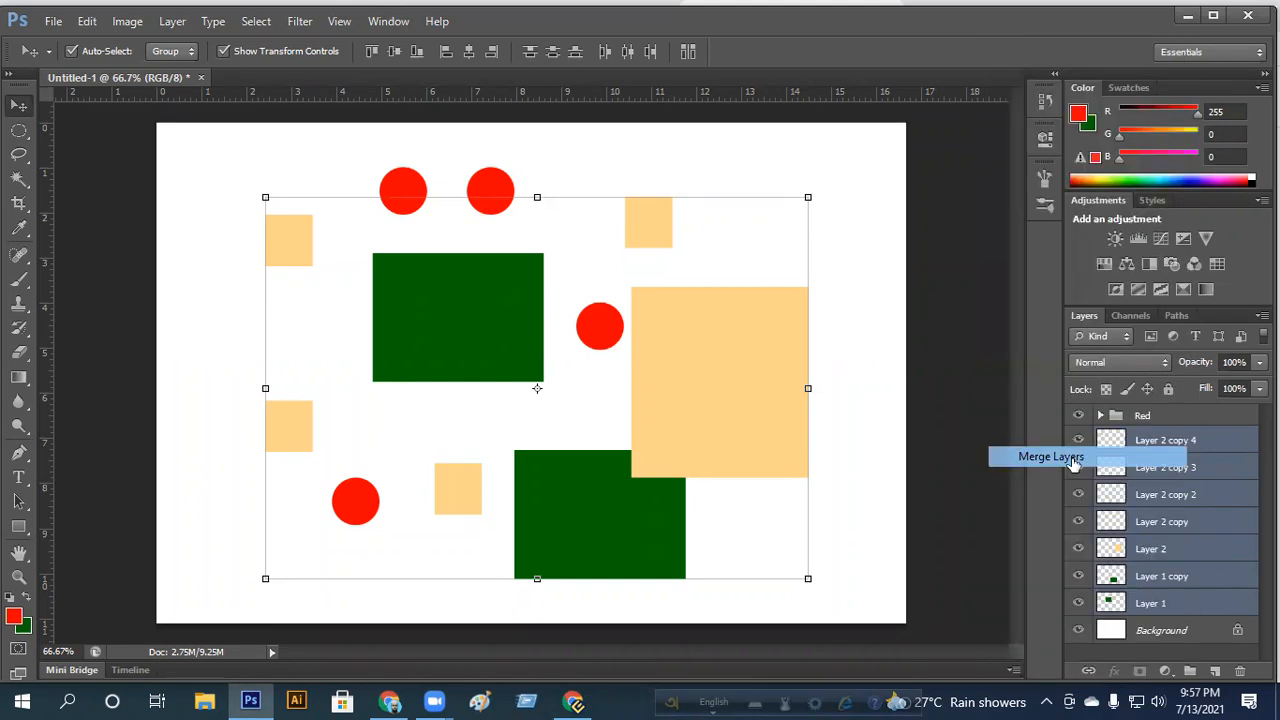
right_click(1189, 443)
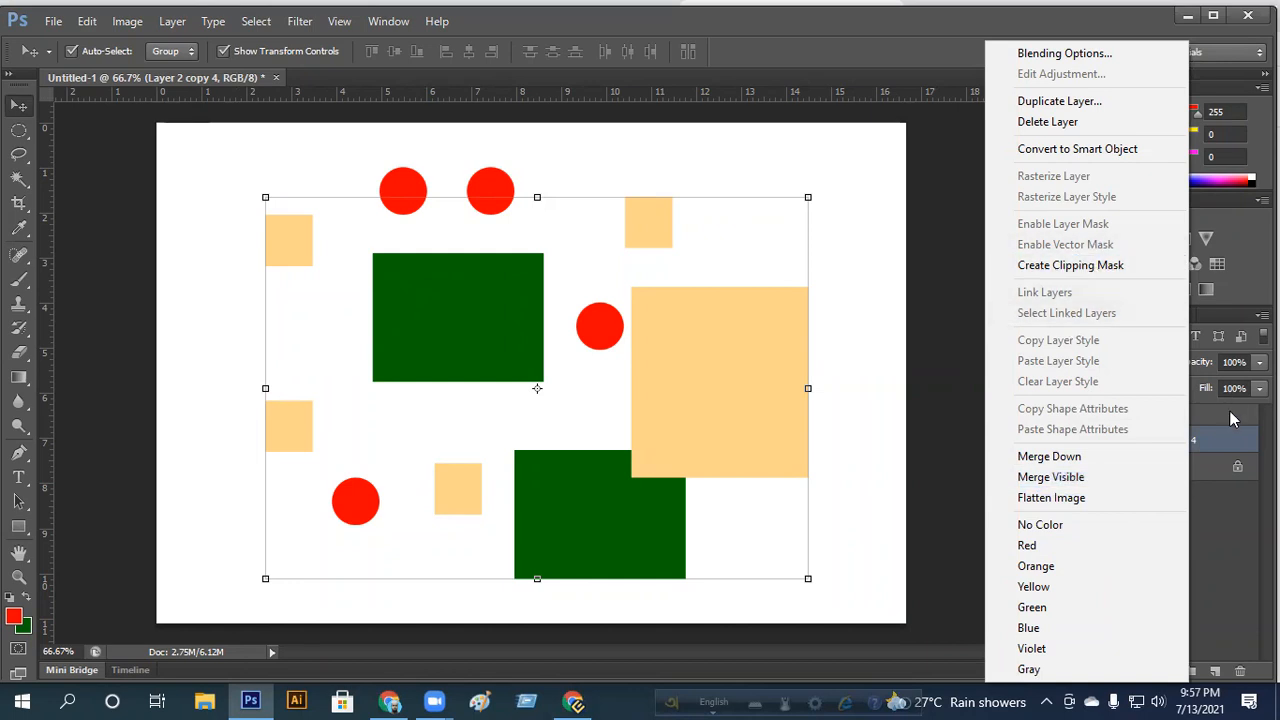
click(1238, 445)
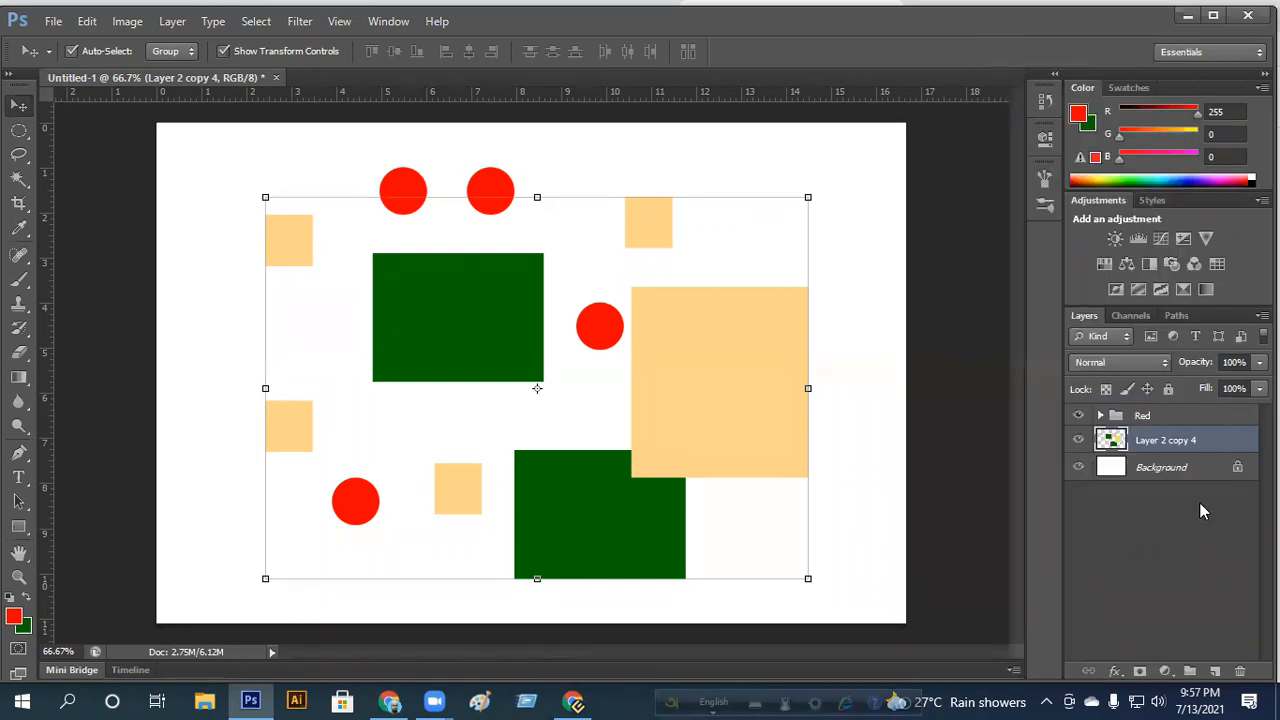
key(ctrl+z)
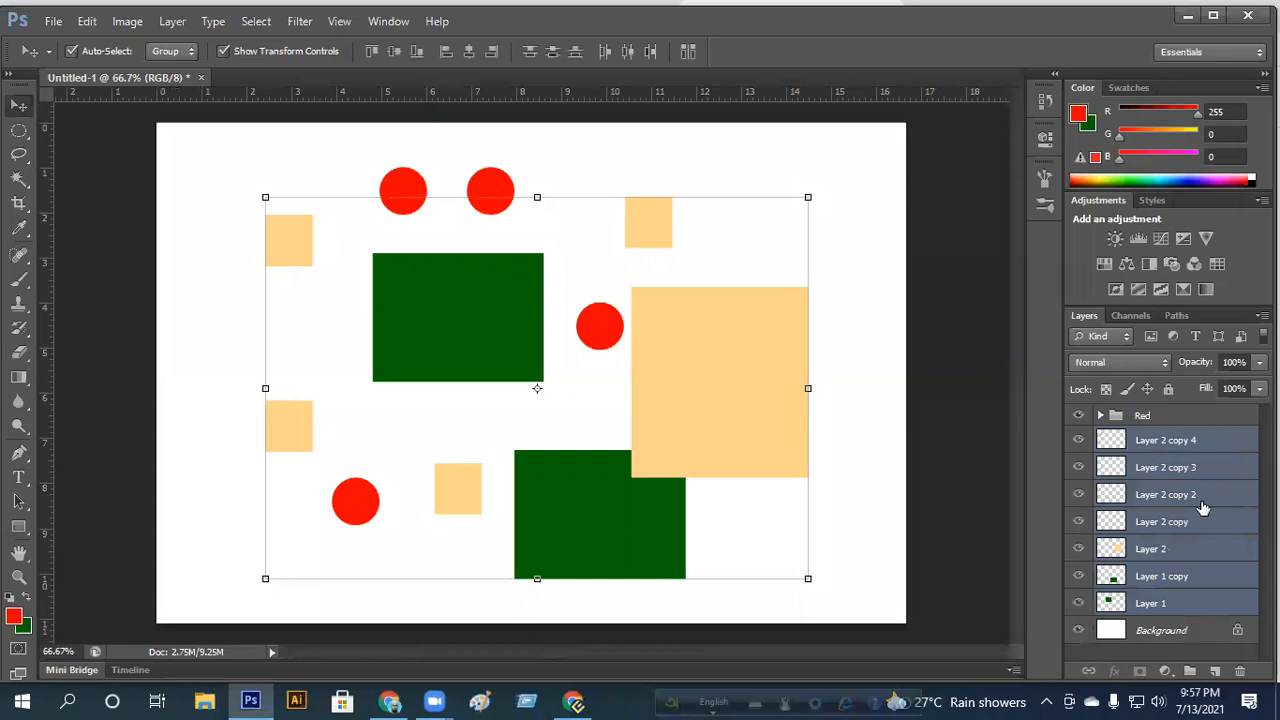
right_click(1203, 508)
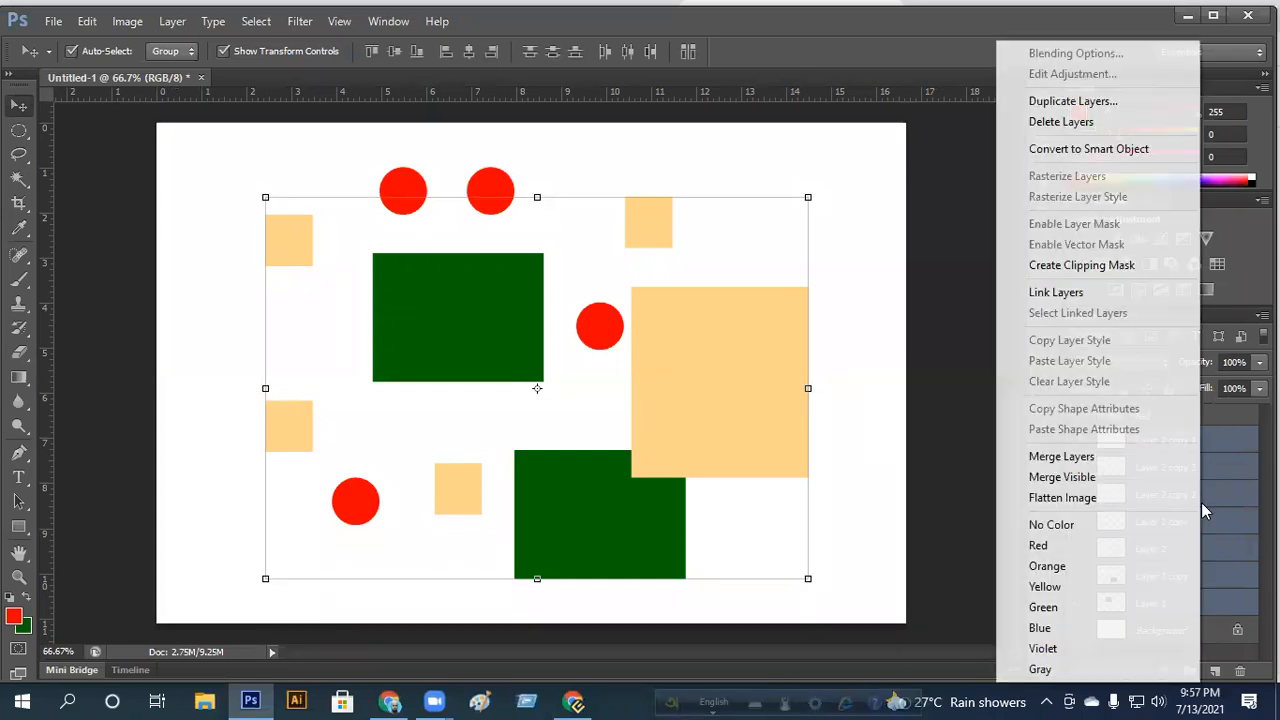
click(1216, 495)
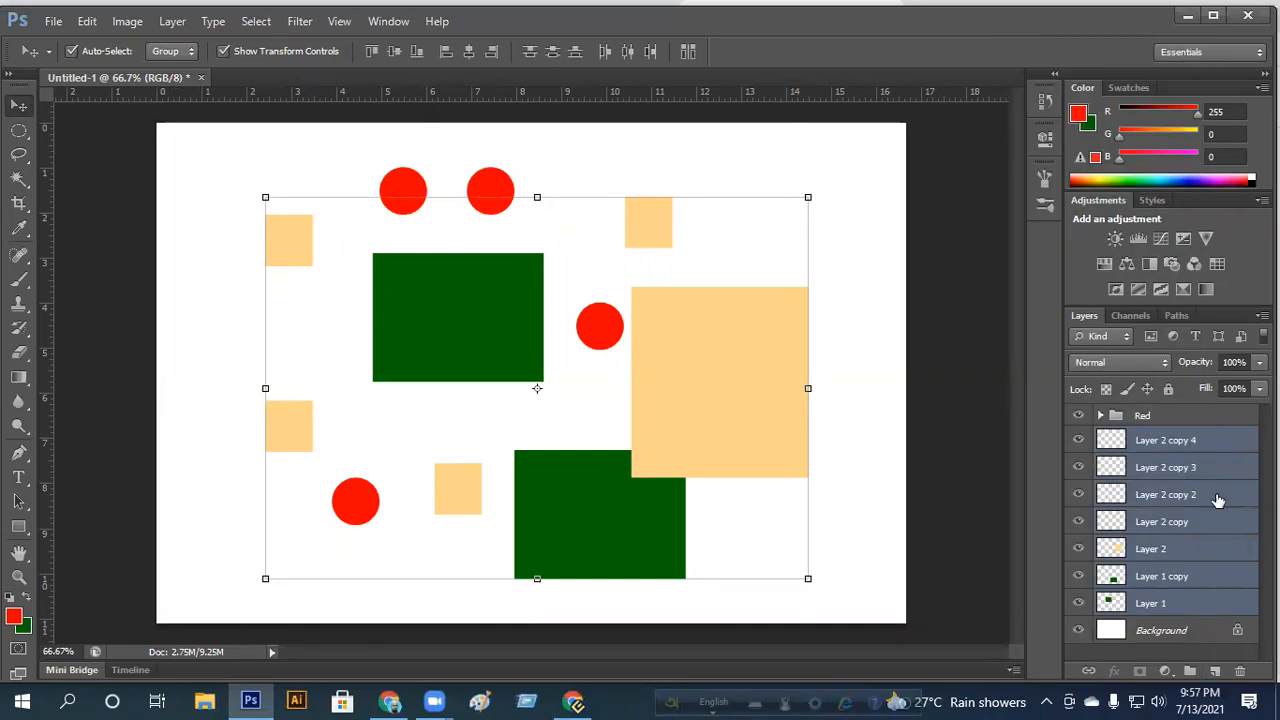
Step: Delete the layers from Layer 2 copy 3 through Layer 1
click(1214, 494)
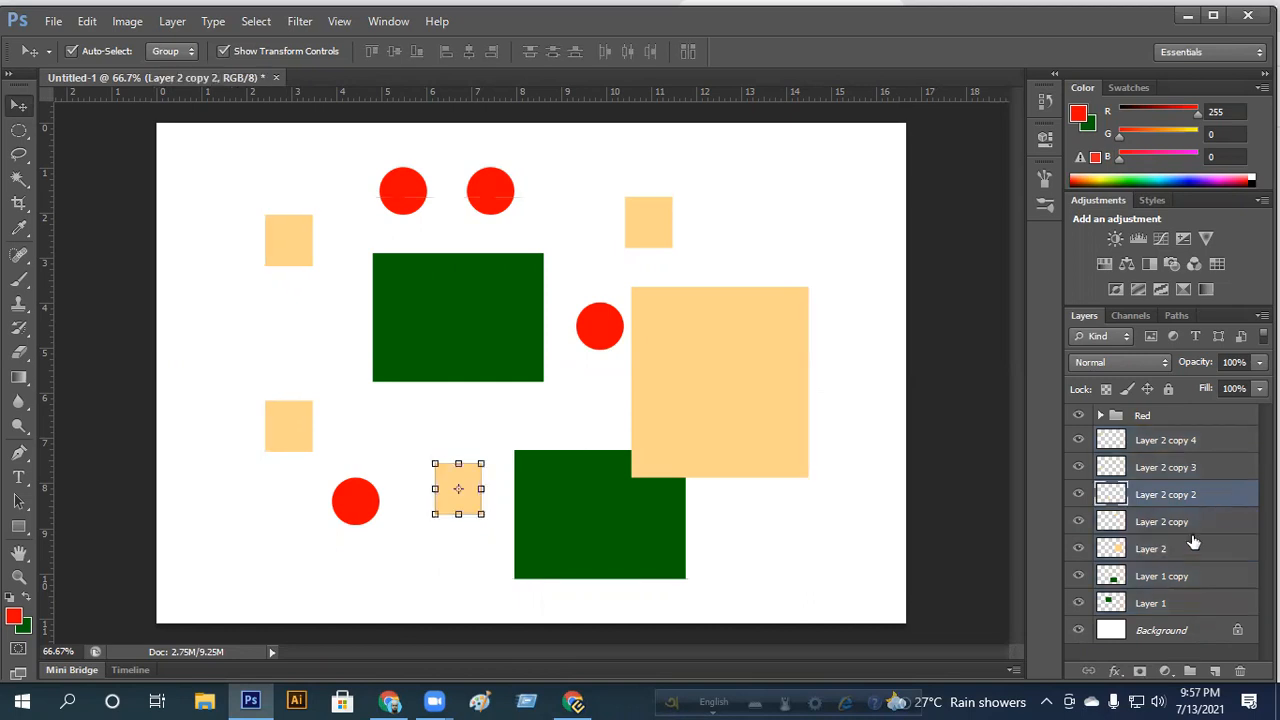
click(1187, 442)
click(1163, 470)
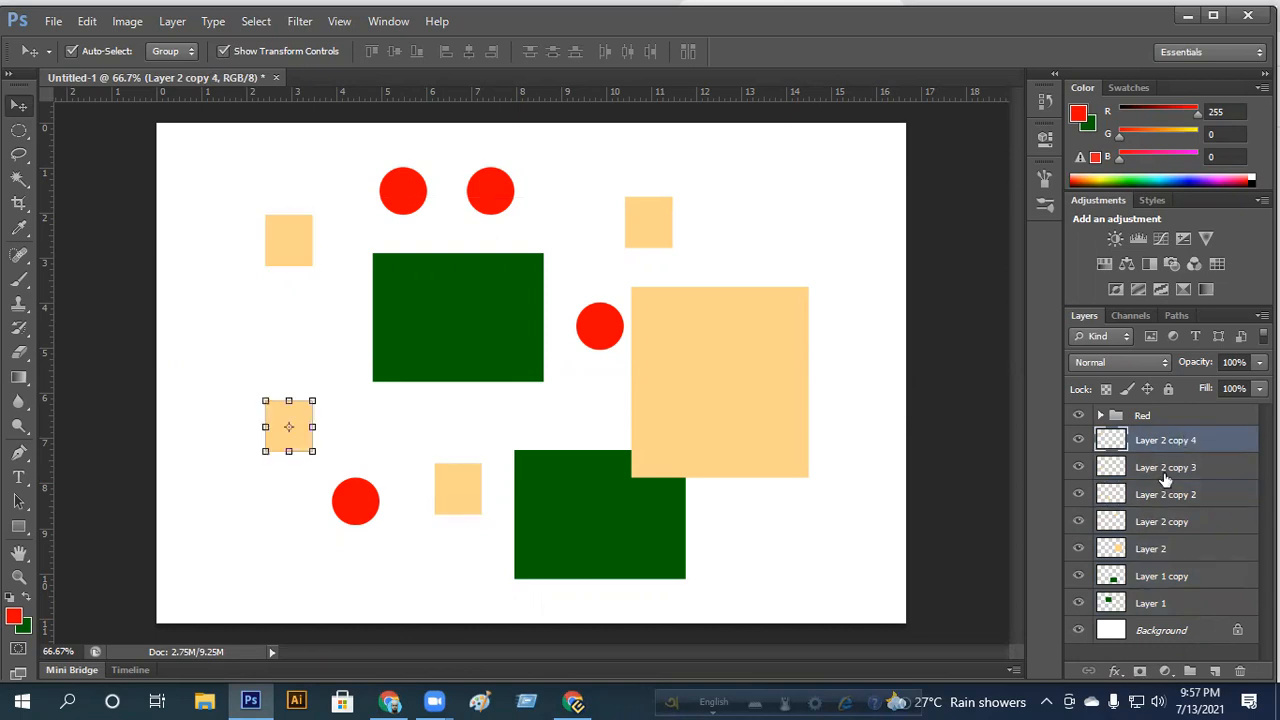
shift+click(1170, 608)
key(Delete)
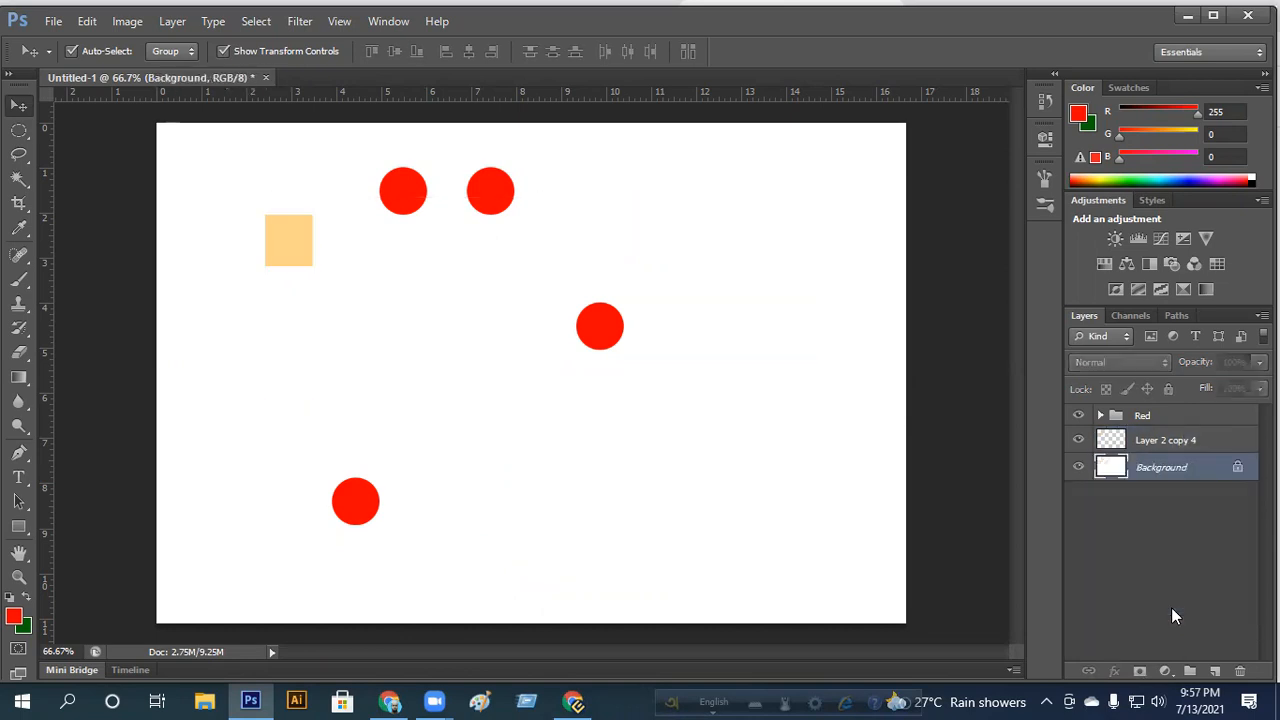
Step: Toggle Layer 2 copy 4's visibility off and on, and select its square on the canvas
click(1135, 442)
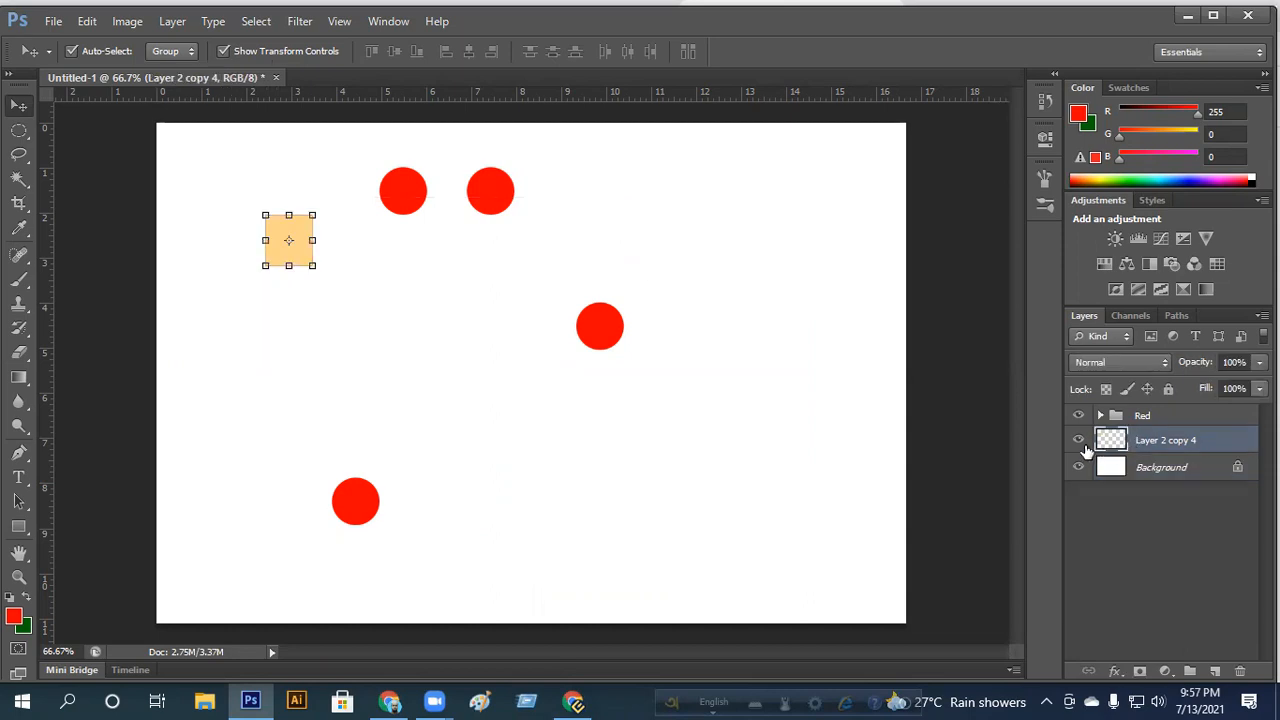
click(1078, 440)
click(1078, 440)
click(478, 340)
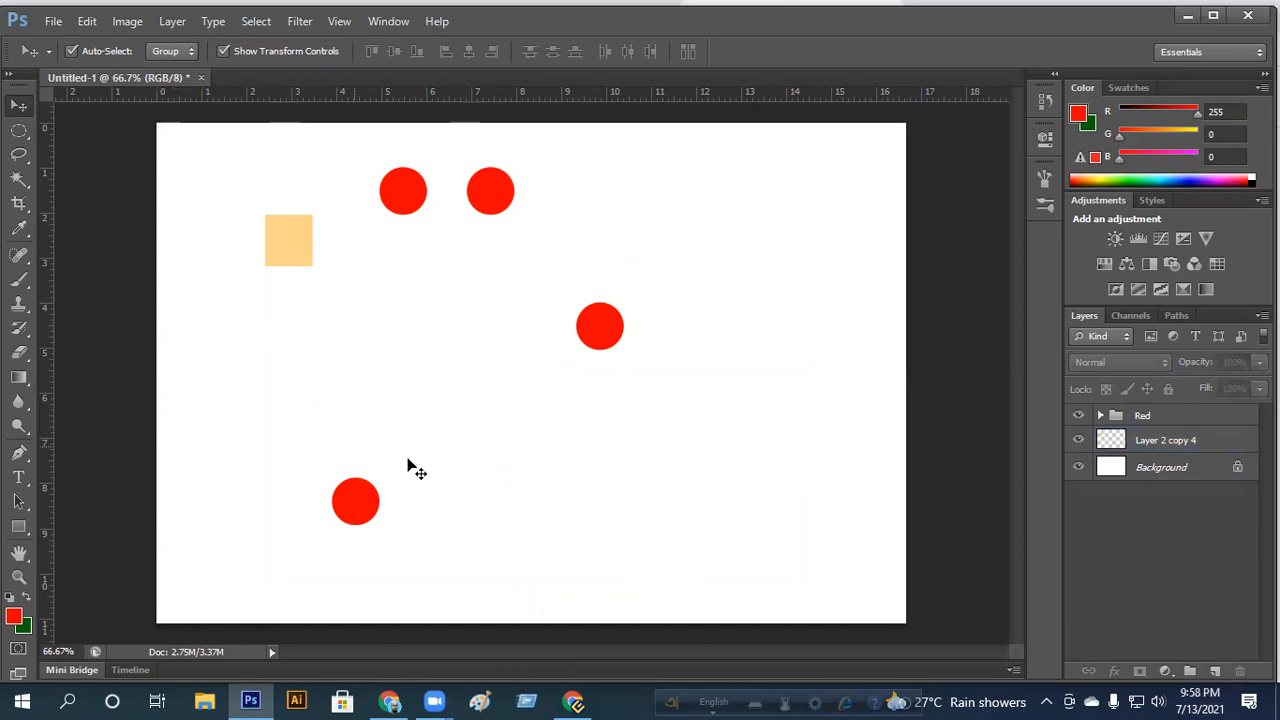
click(274, 240)
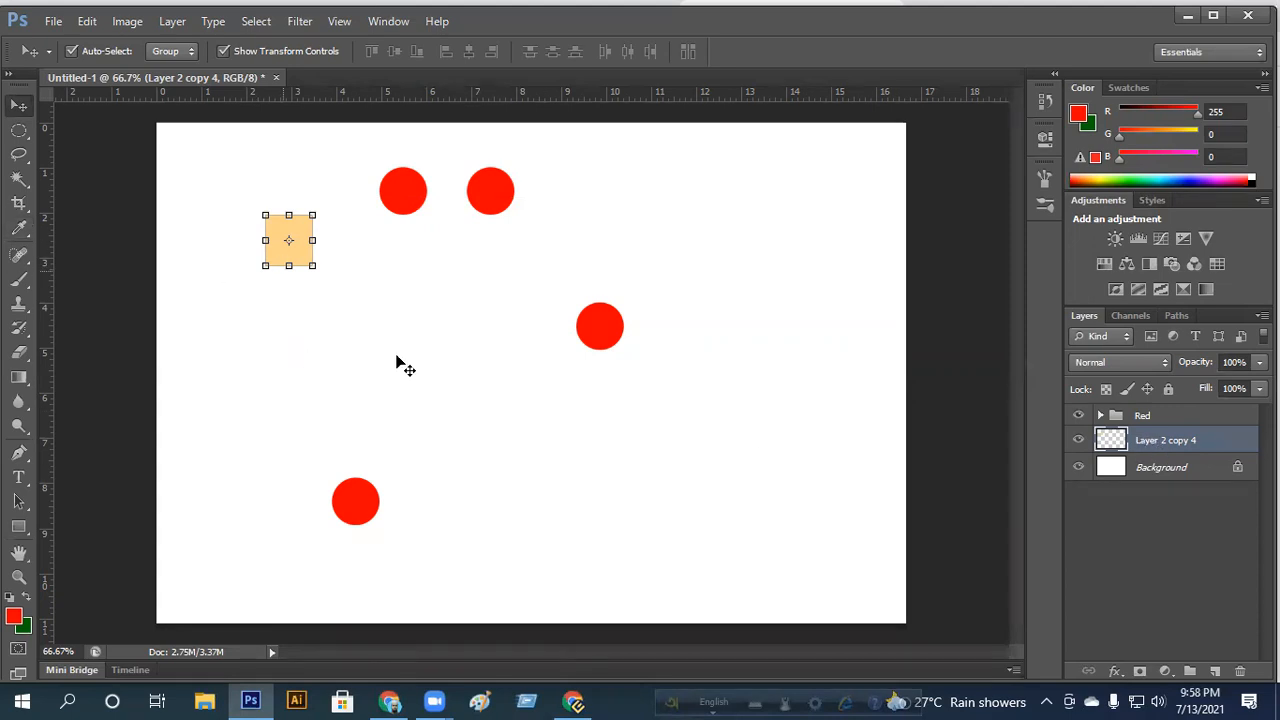
Step: Duplicate Layer 2 copy 4, delete the duplicate, and duplicate the layer again
drag(1110, 442, 1216, 670)
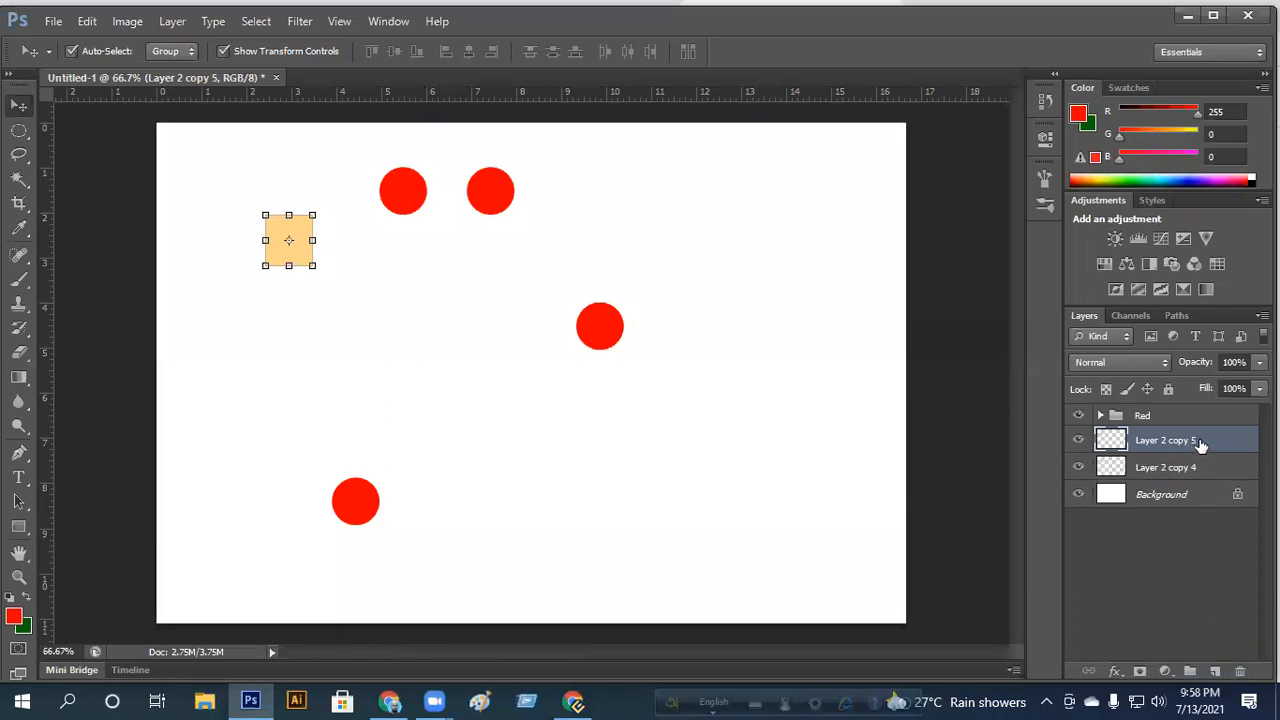
key(Delete)
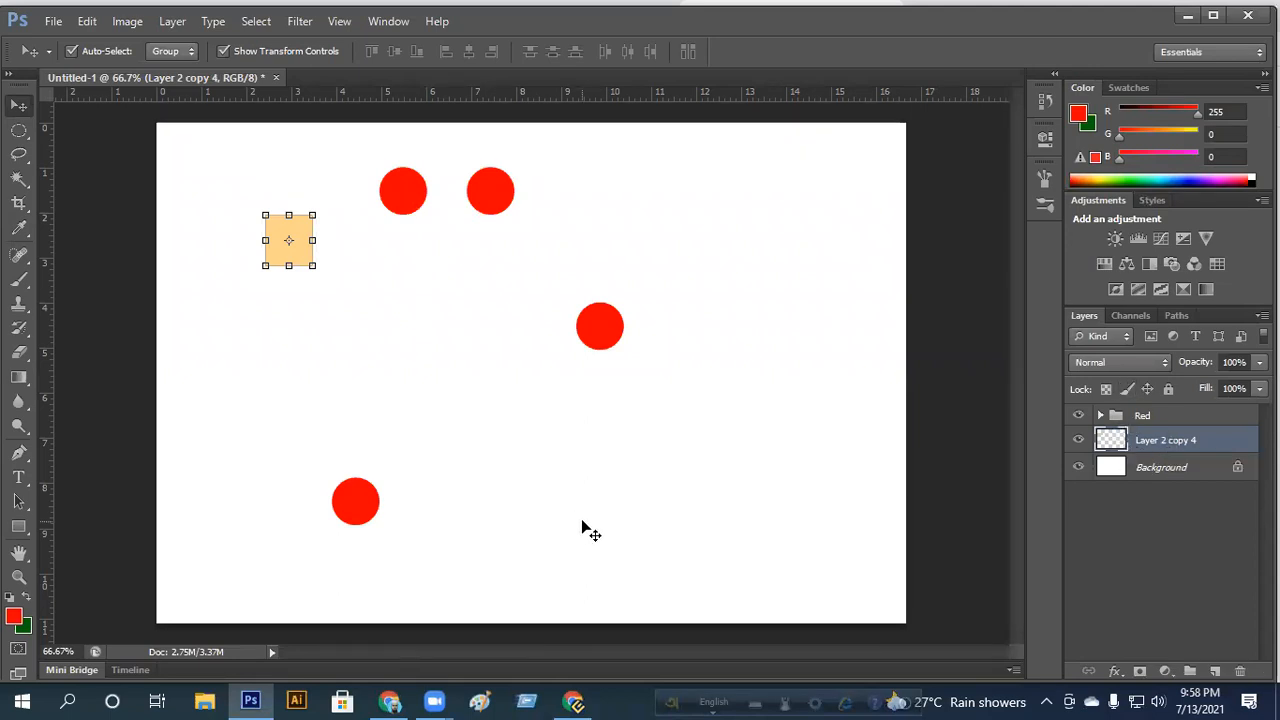
key(ctrl+j)
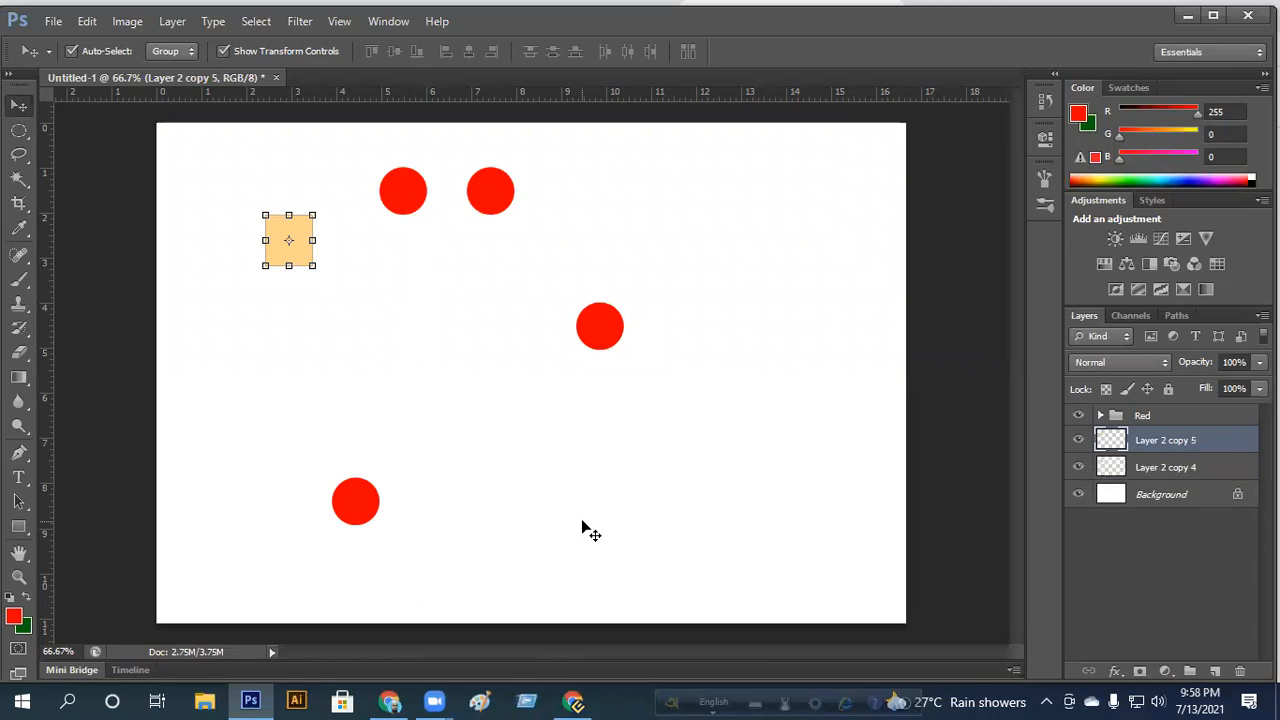
Step: Duplicate Layer 2 copy 5 as a new layer named XY in the same document
right_click(1202, 436)
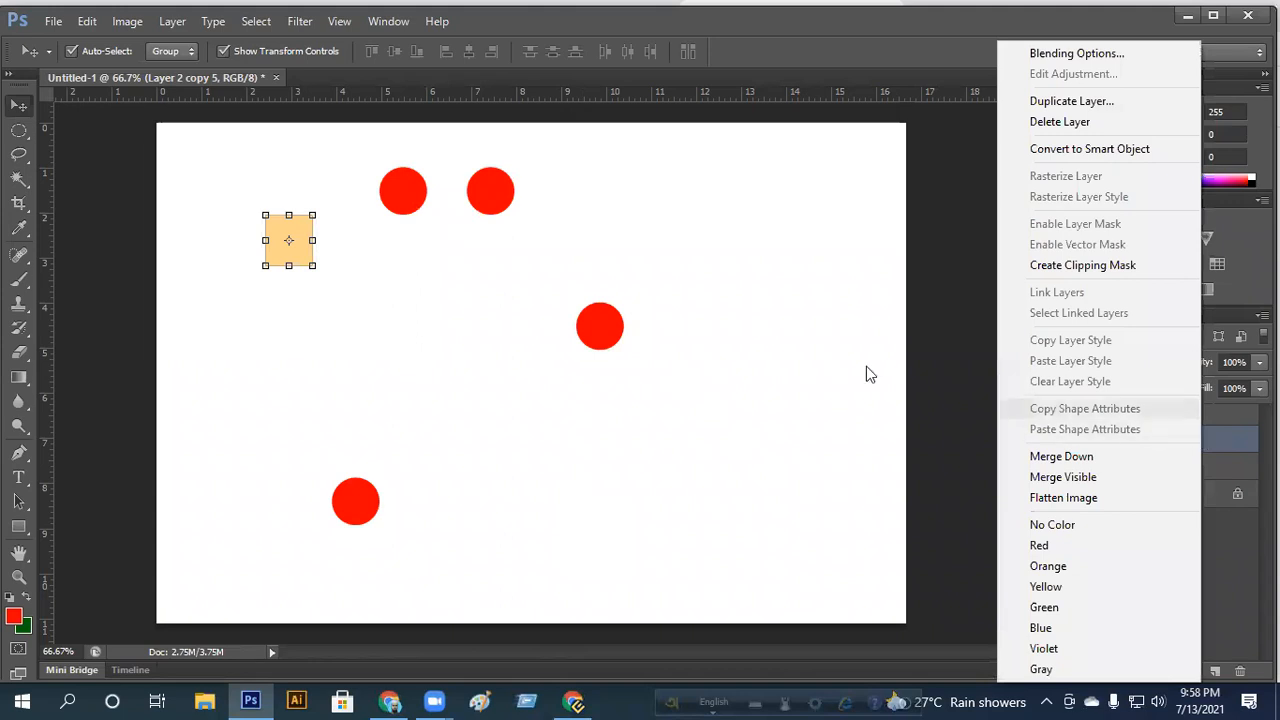
click(846, 340)
right_click(1211, 450)
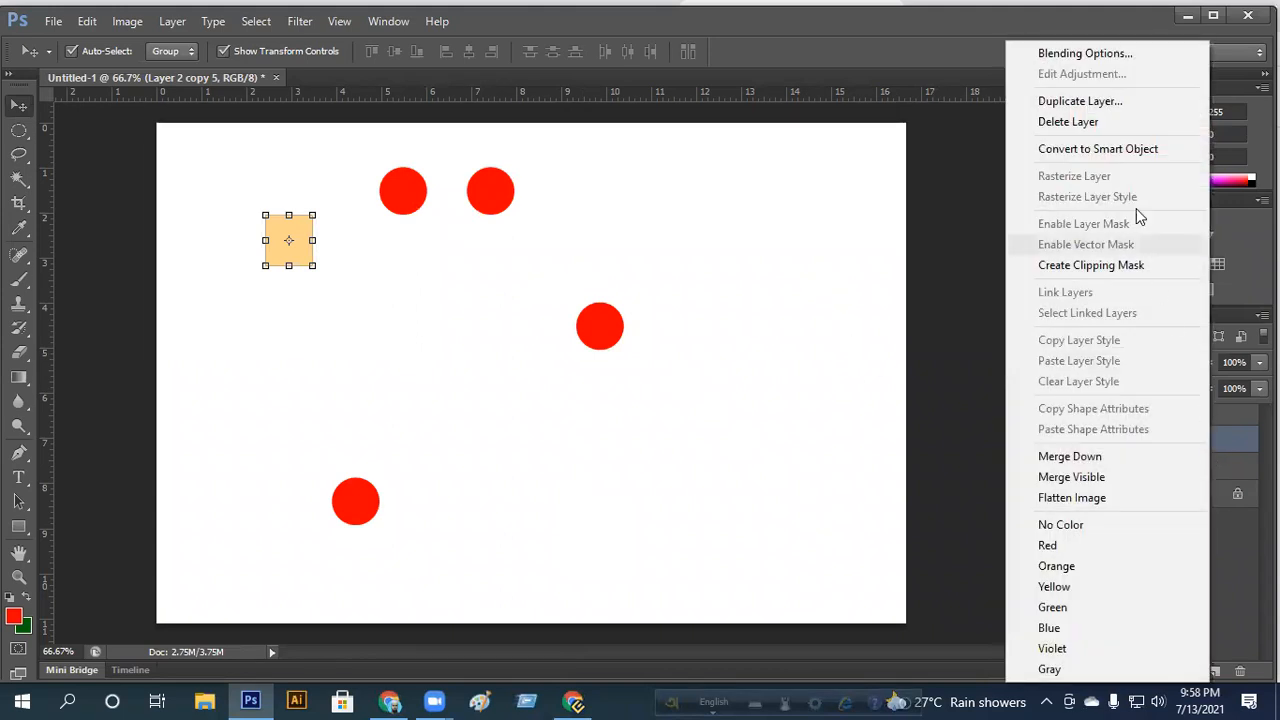
click(1094, 108)
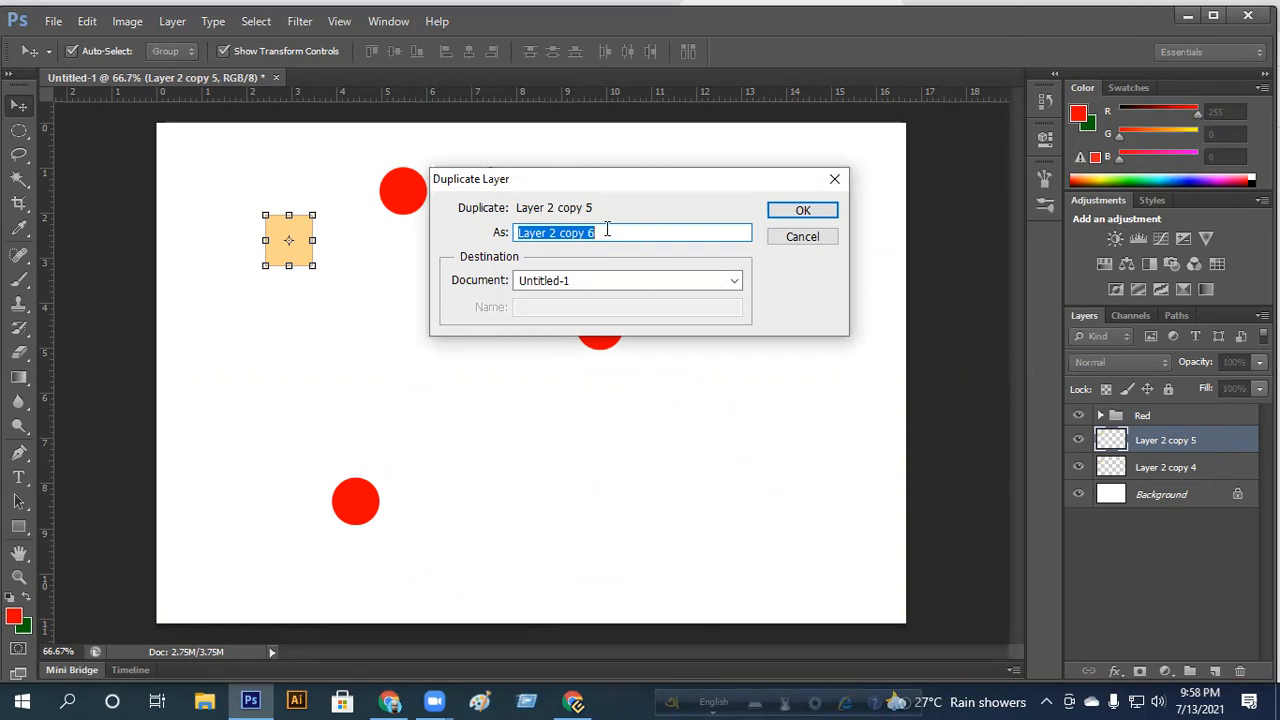
text(X)
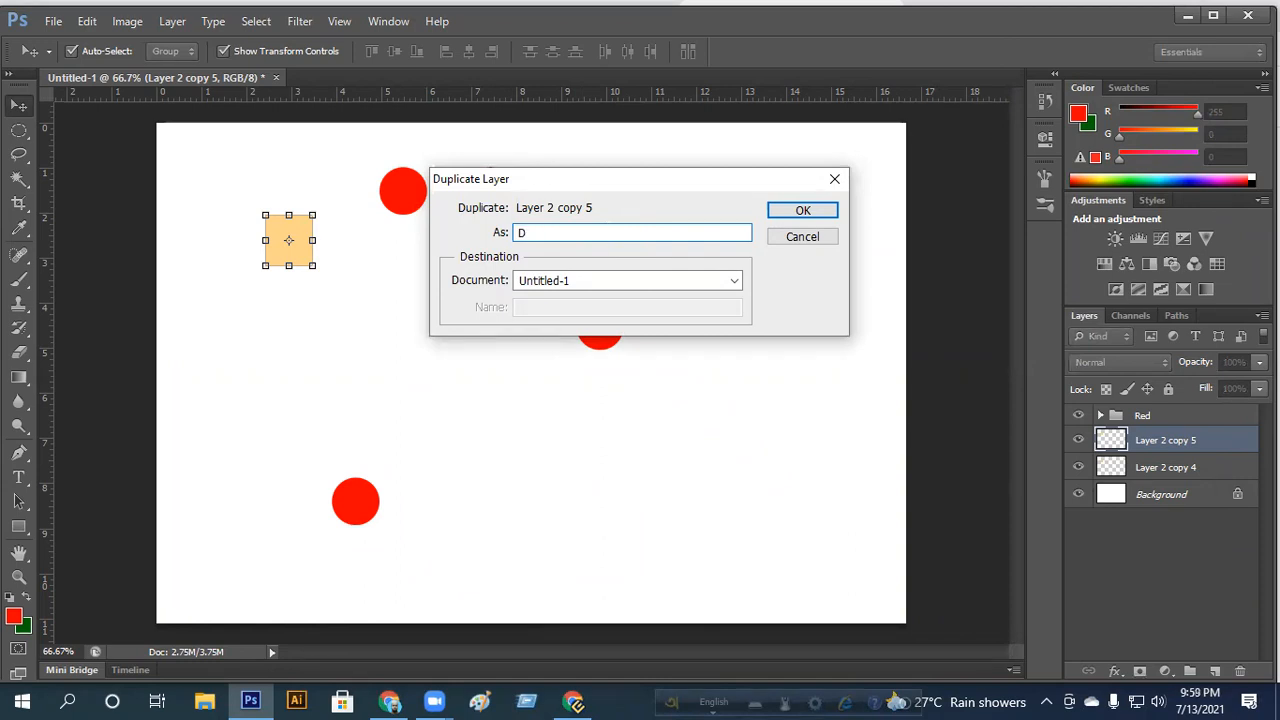
text(Y)
click(803, 211)
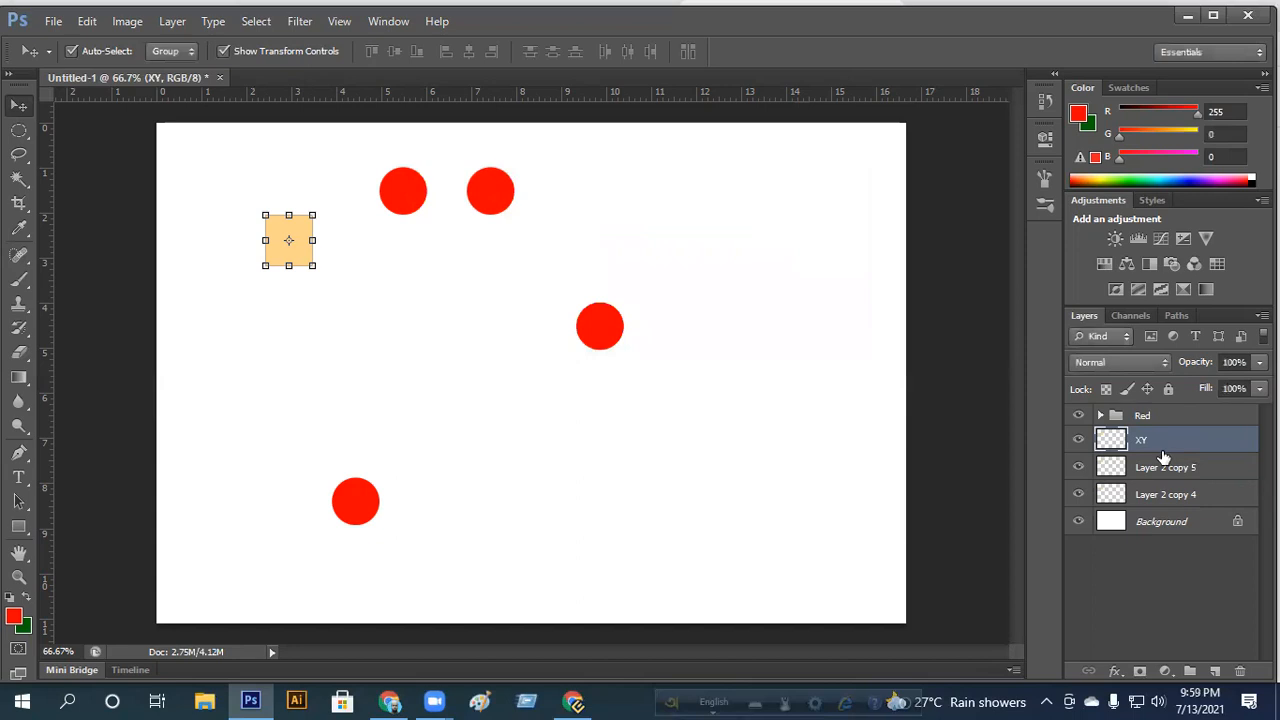
Step: Move the three stacked beige squares apart on the canvas and clear the selection
drag(305, 258, 384, 283)
drag(298, 254, 281, 329)
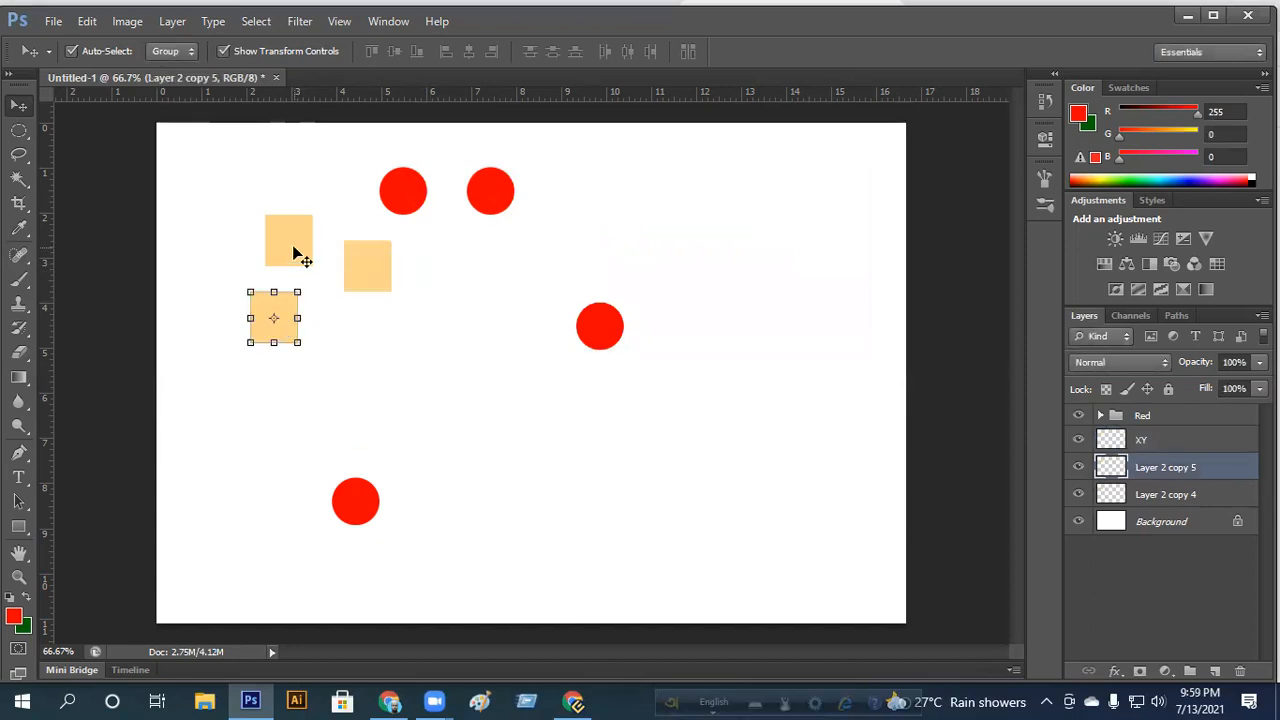
drag(294, 251, 255, 225)
click(405, 346)
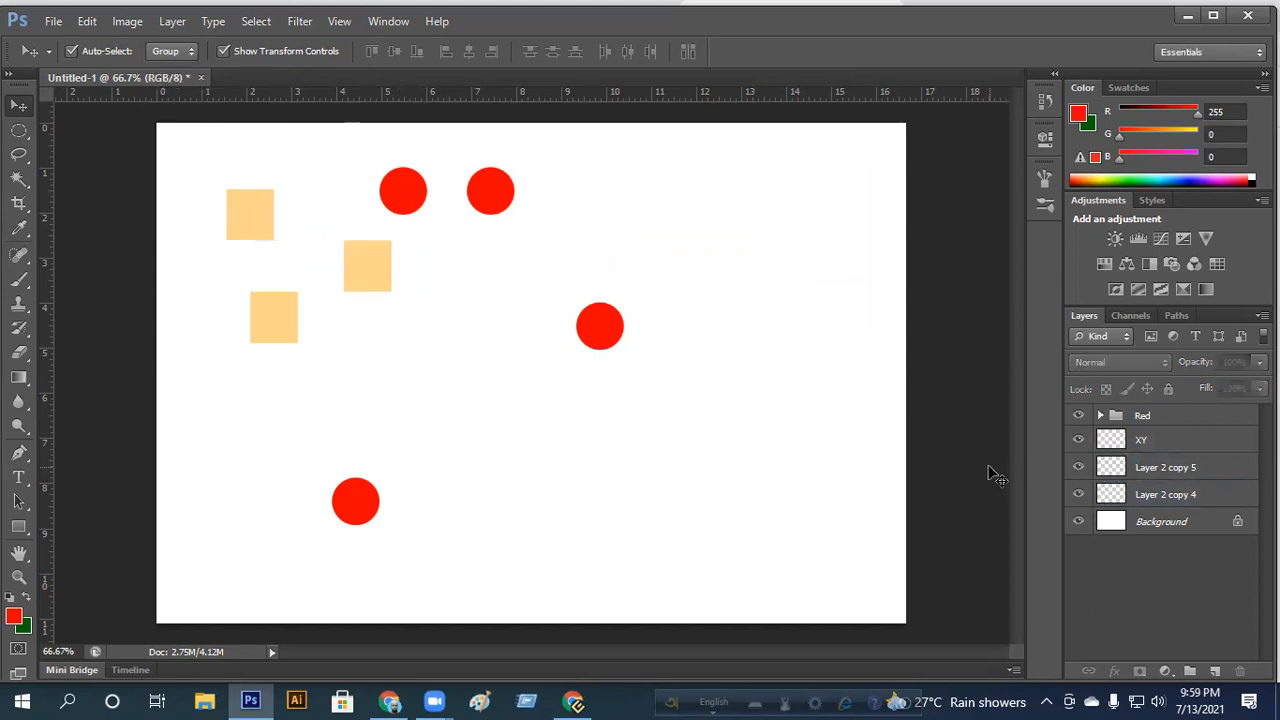
Step: Undo the moves of the beige squares and the creation of the XY layer
key(ctrl+z)
key(ctrl+z)
key(ctrl+z)
key(ctrl+z)
key(ctrl+alt+z)
key(ctrl+alt+z)
key(ctrl+alt+z)
key(ctrl+alt+z)
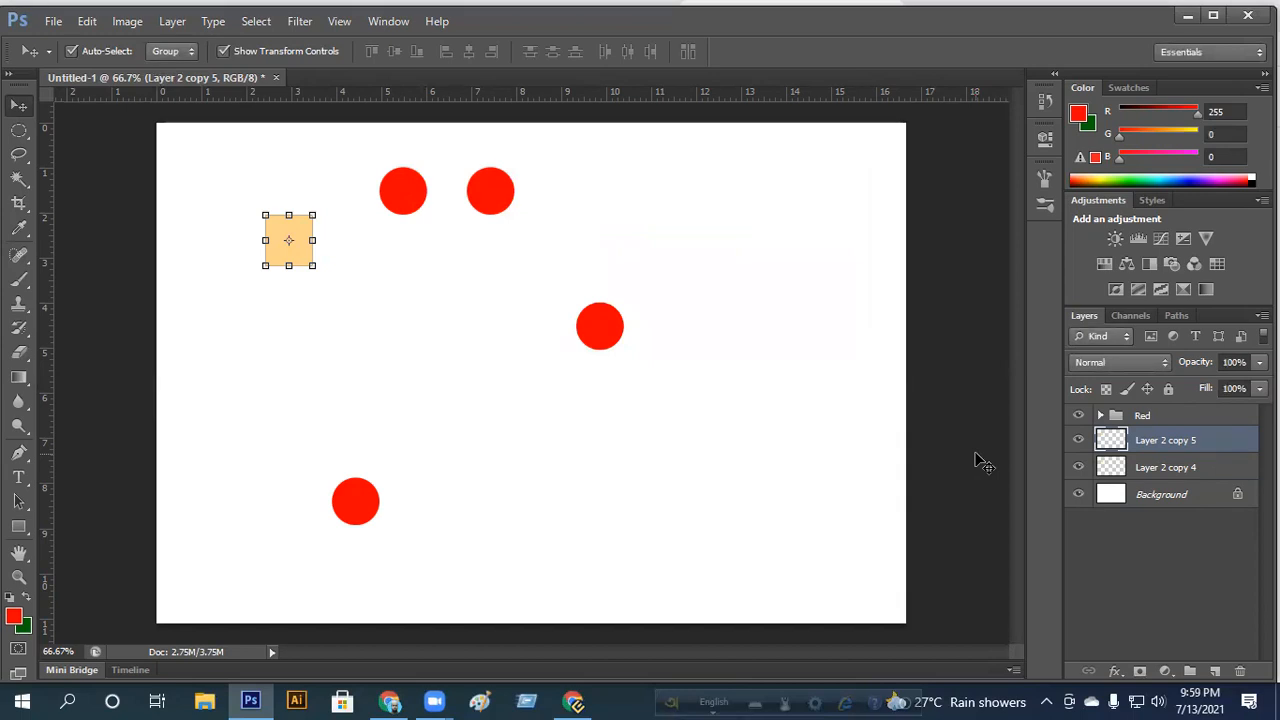
Step: Undo the duplication that made Layer 2 copy 5, and look over the layer options of Layer 2 copy 4
key(ctrl+alt+z)
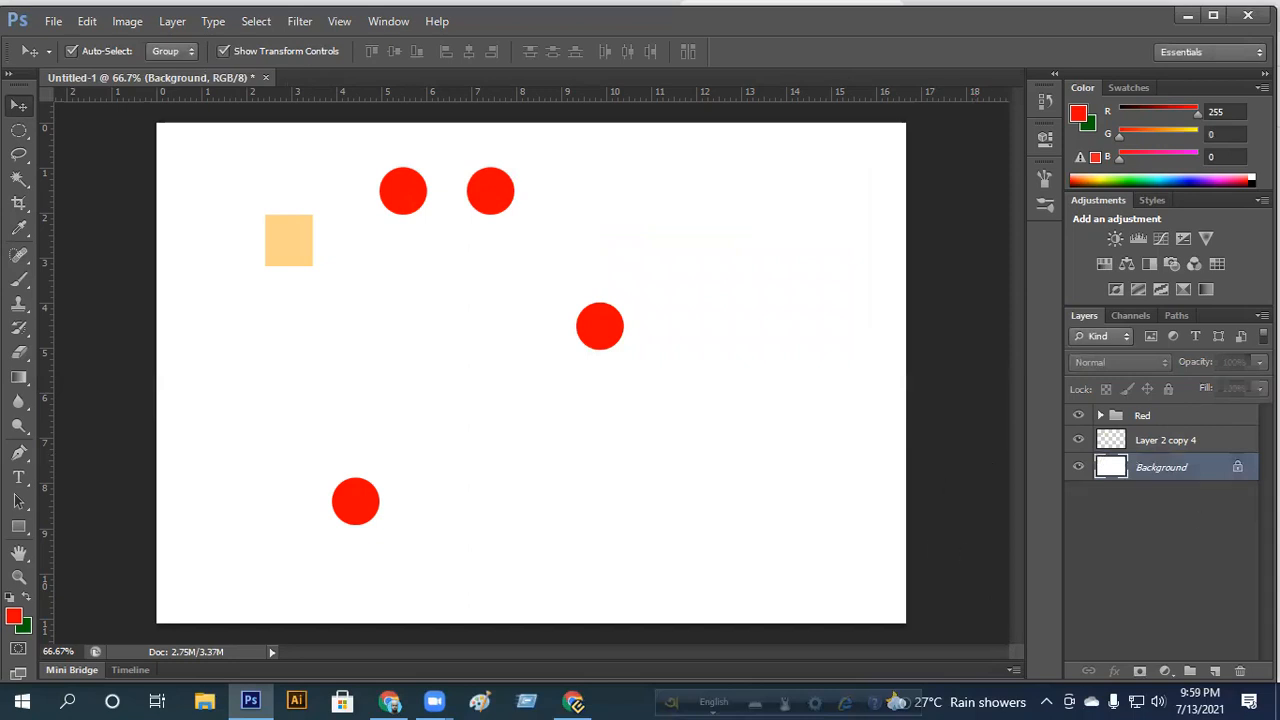
click(310, 260)
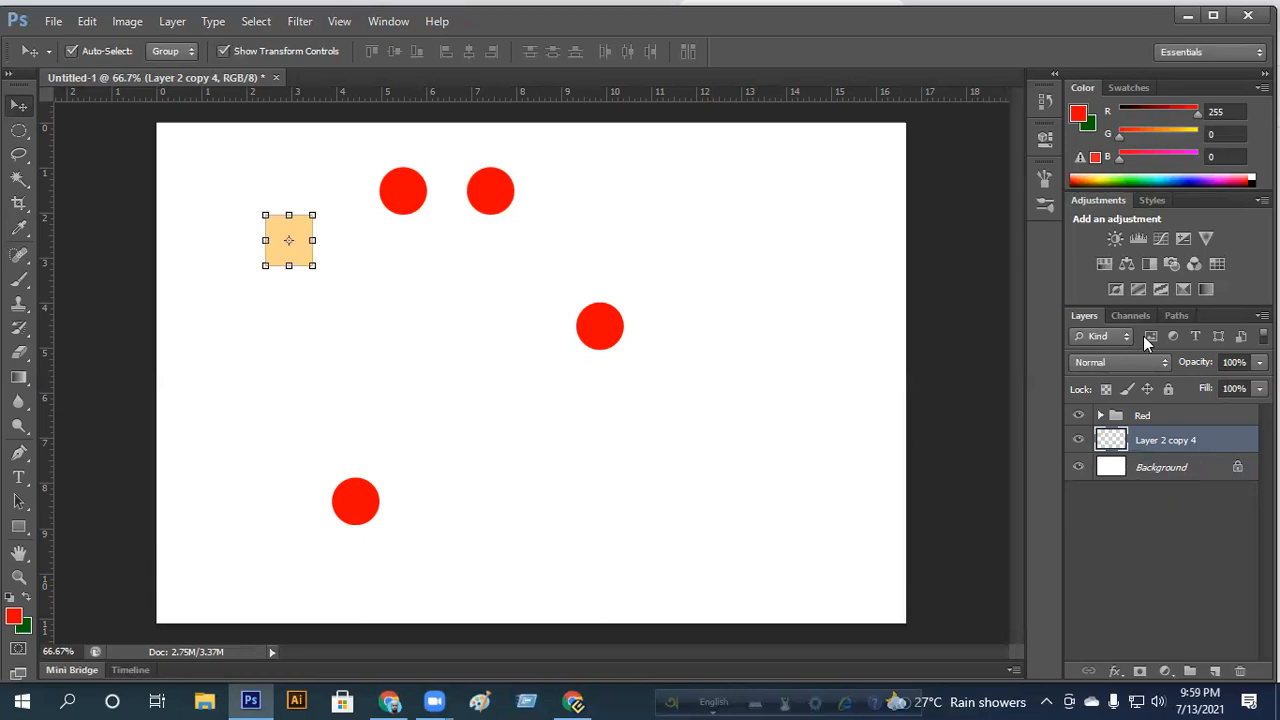
click(589, 394)
right_click(1208, 452)
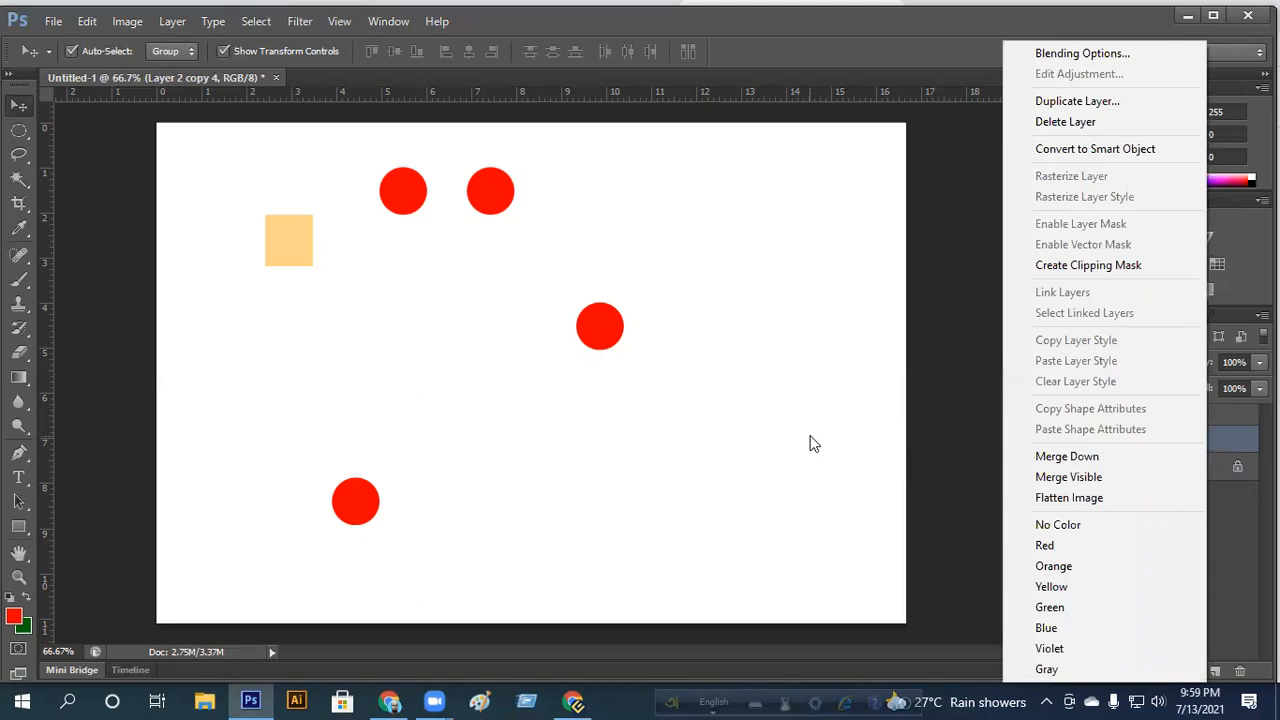
click(761, 424)
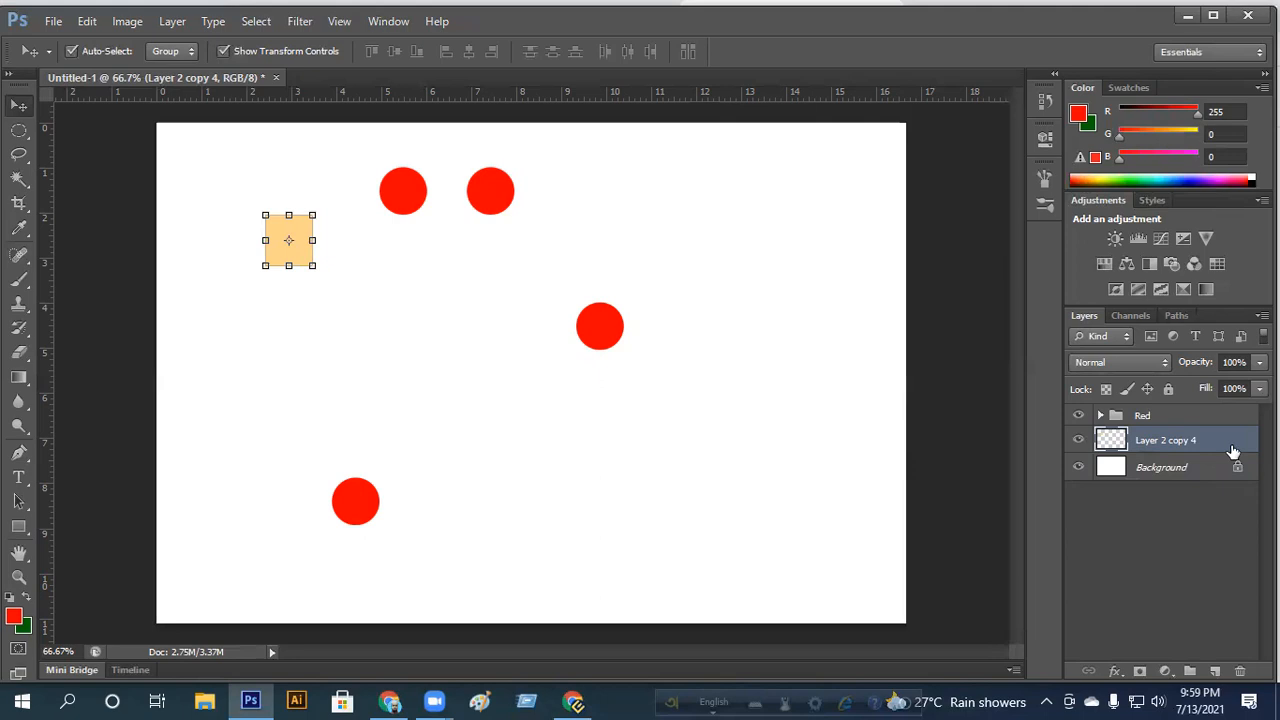
Step: Look at the layers inside the Red group, select Layer 3 copy 3, and collapse the group with the group itself selected
click(1100, 416)
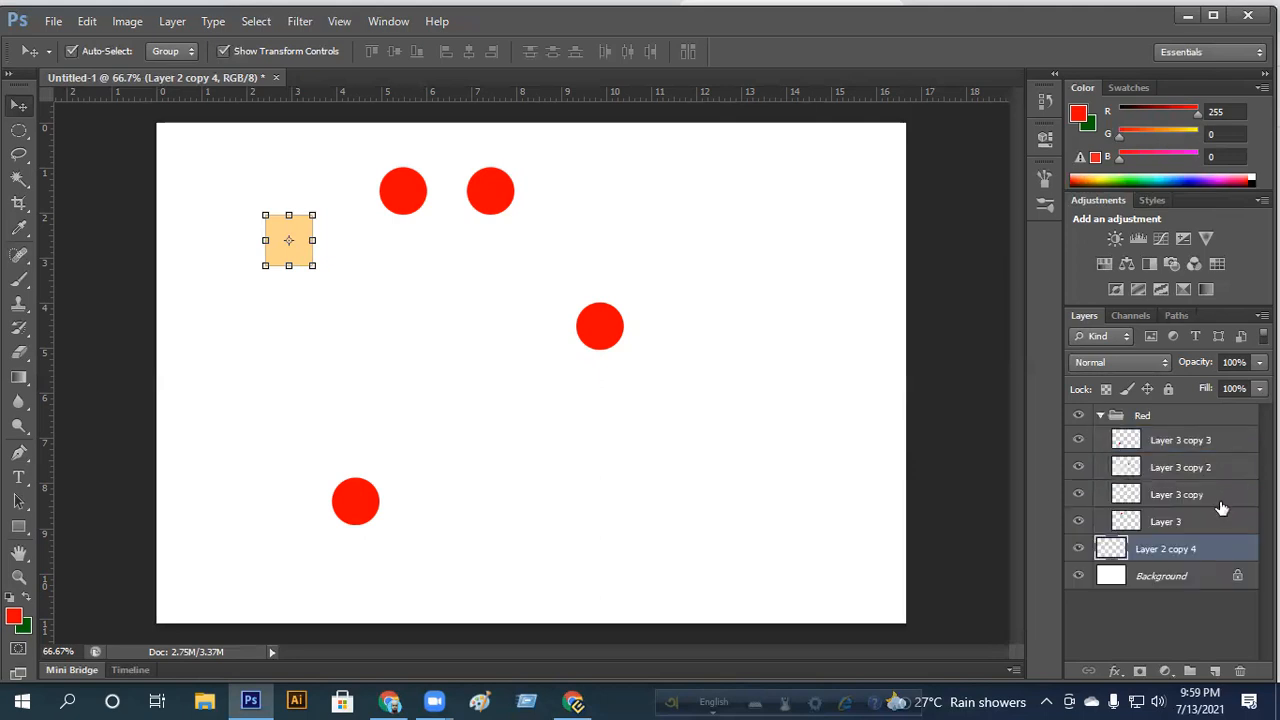
click(1188, 441)
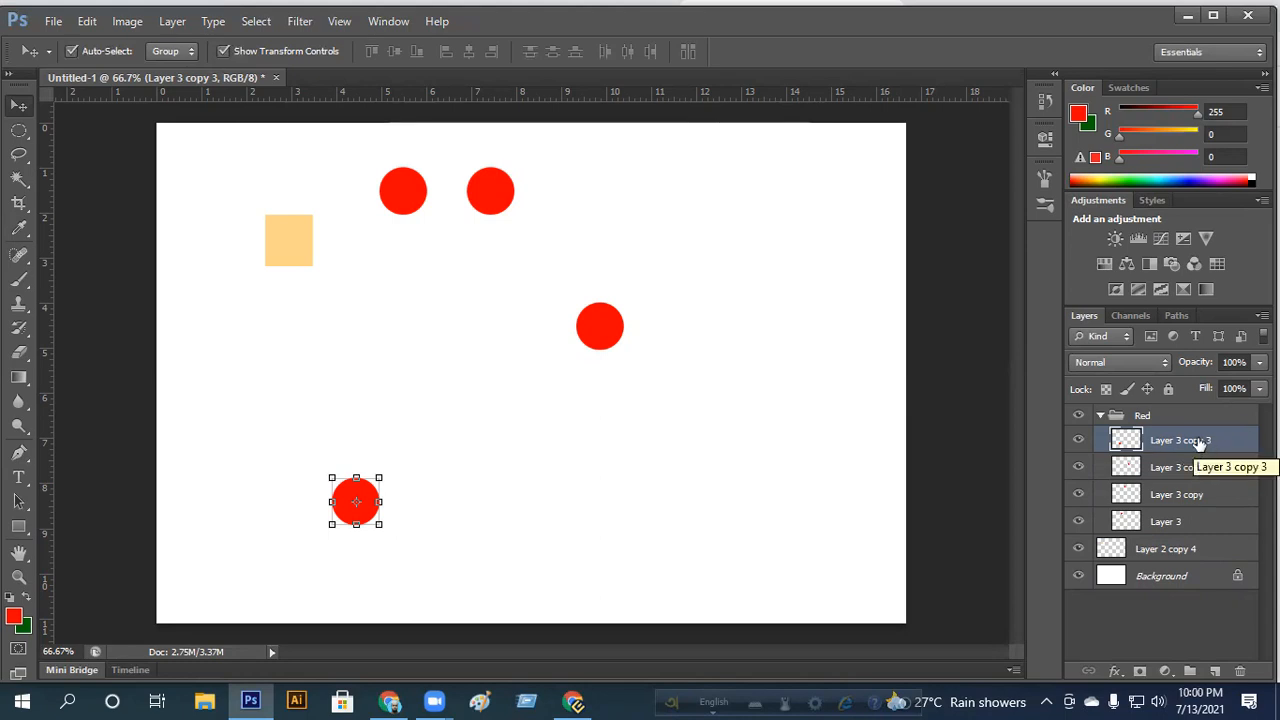
click(1125, 415)
click(1100, 415)
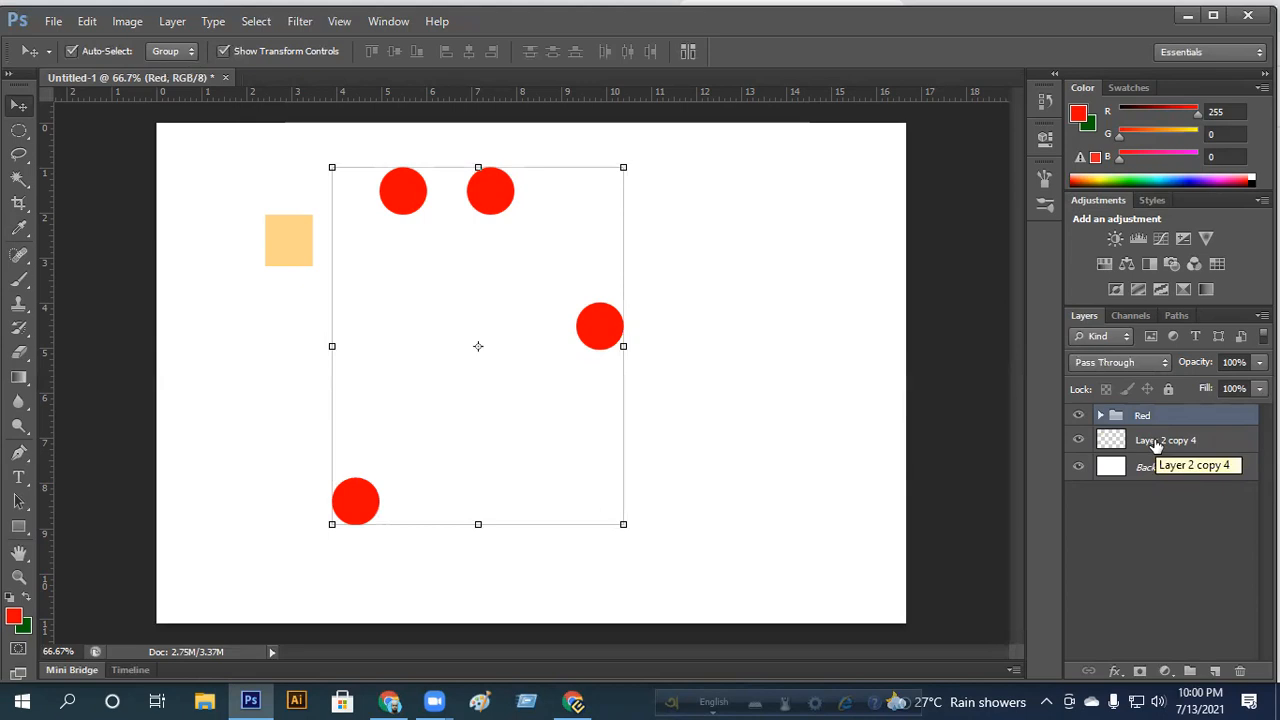
Step: Ungroup the Red group and clear the layer selection
click(457, 699)
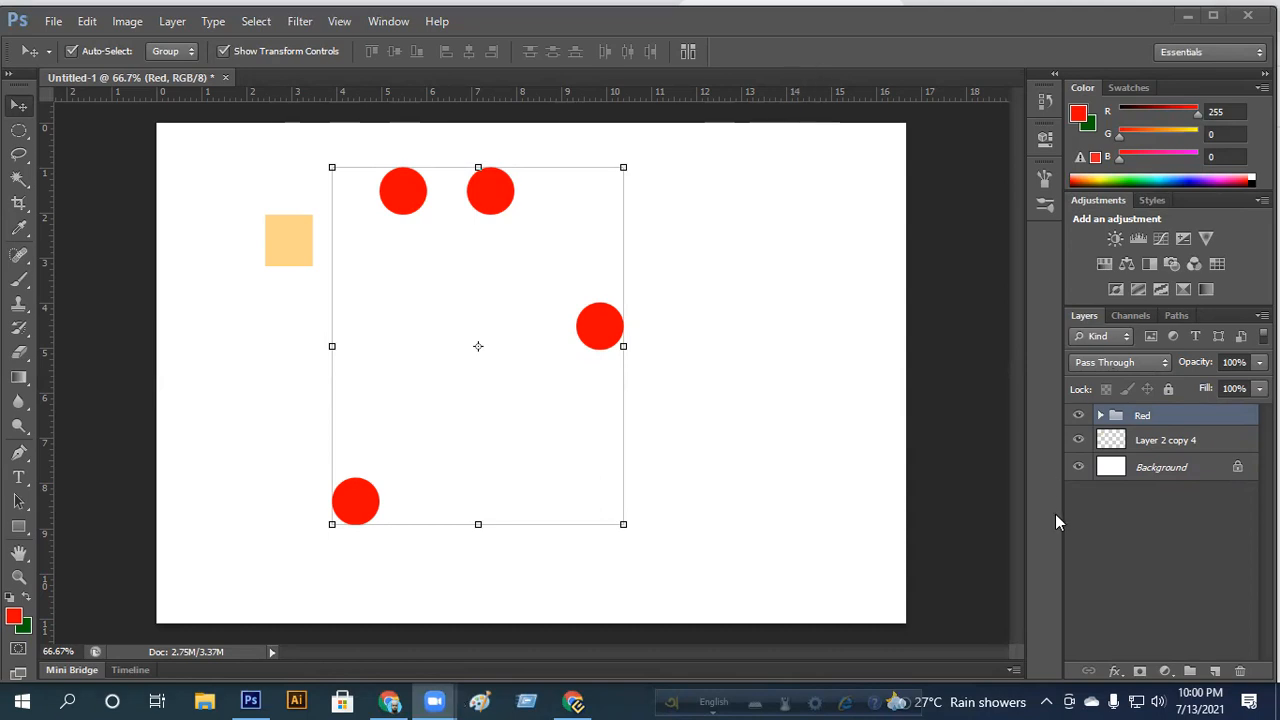
click(1190, 422)
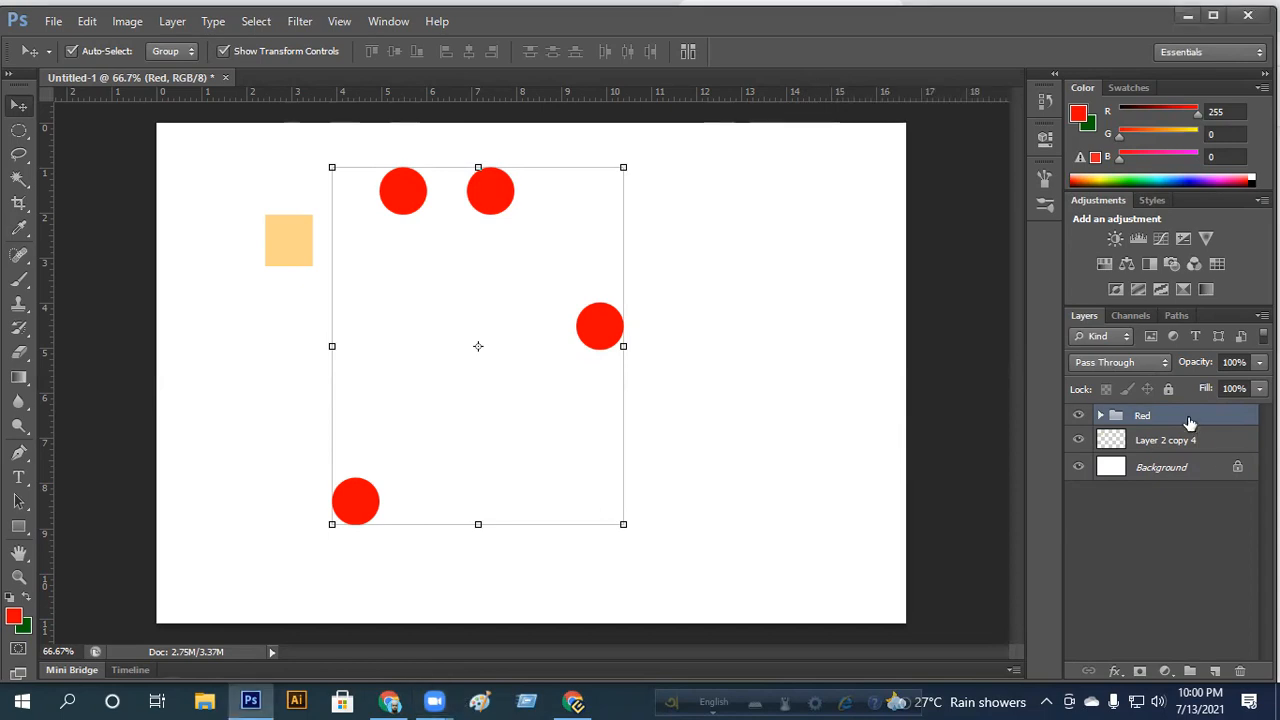
key(ctrl+shift+g)
click(1177, 598)
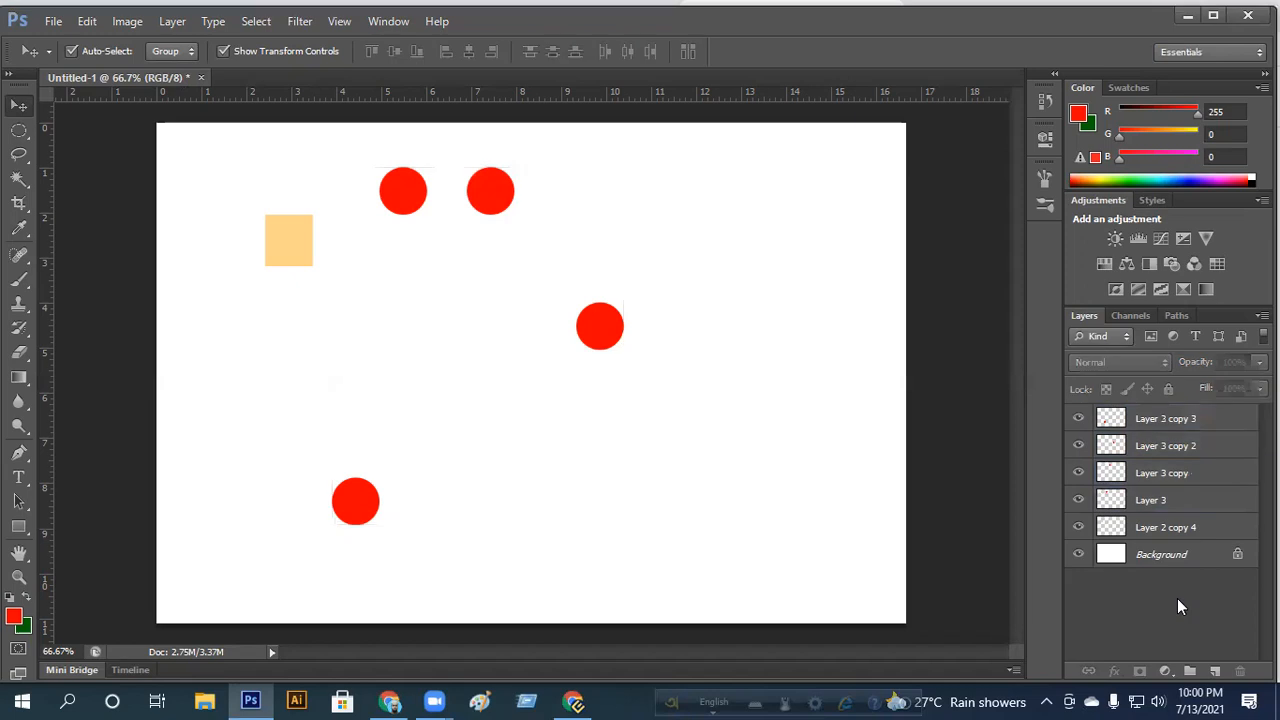
Step: Move Layer 3 copy 3 from the top of the layer stack to directly above the Background layer
click(1183, 425)
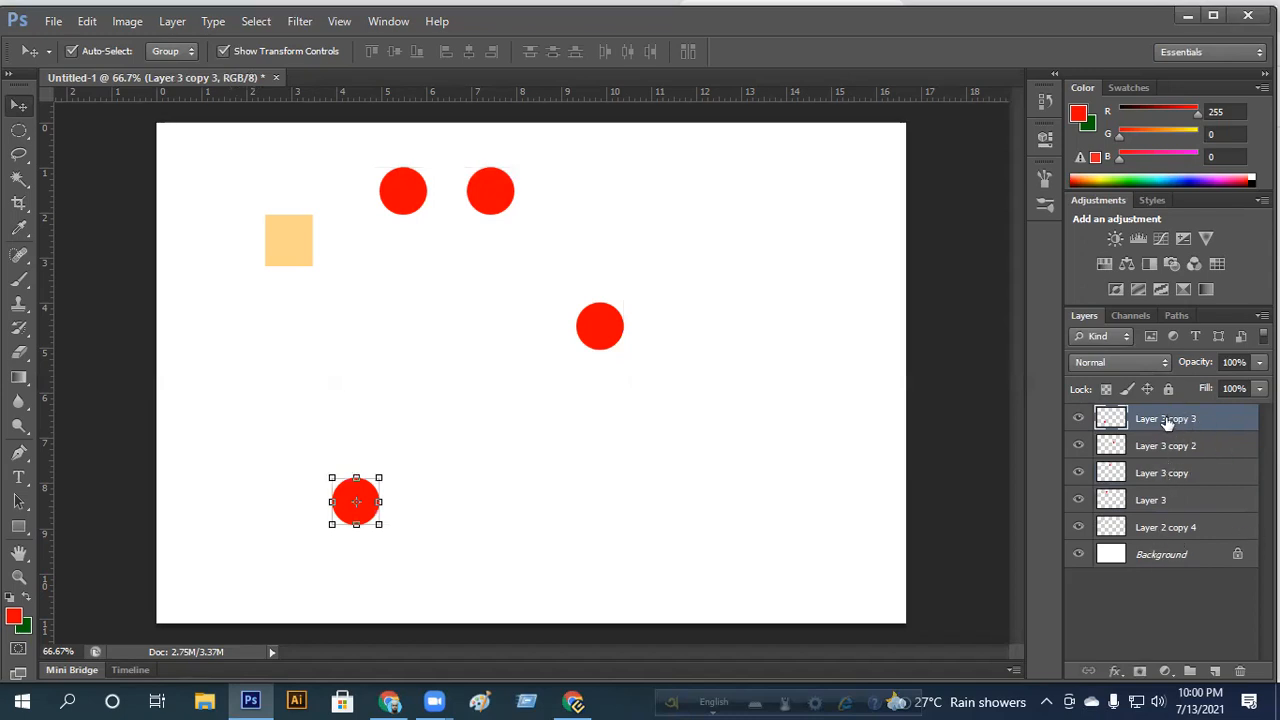
drag(1165, 420, 1168, 537)
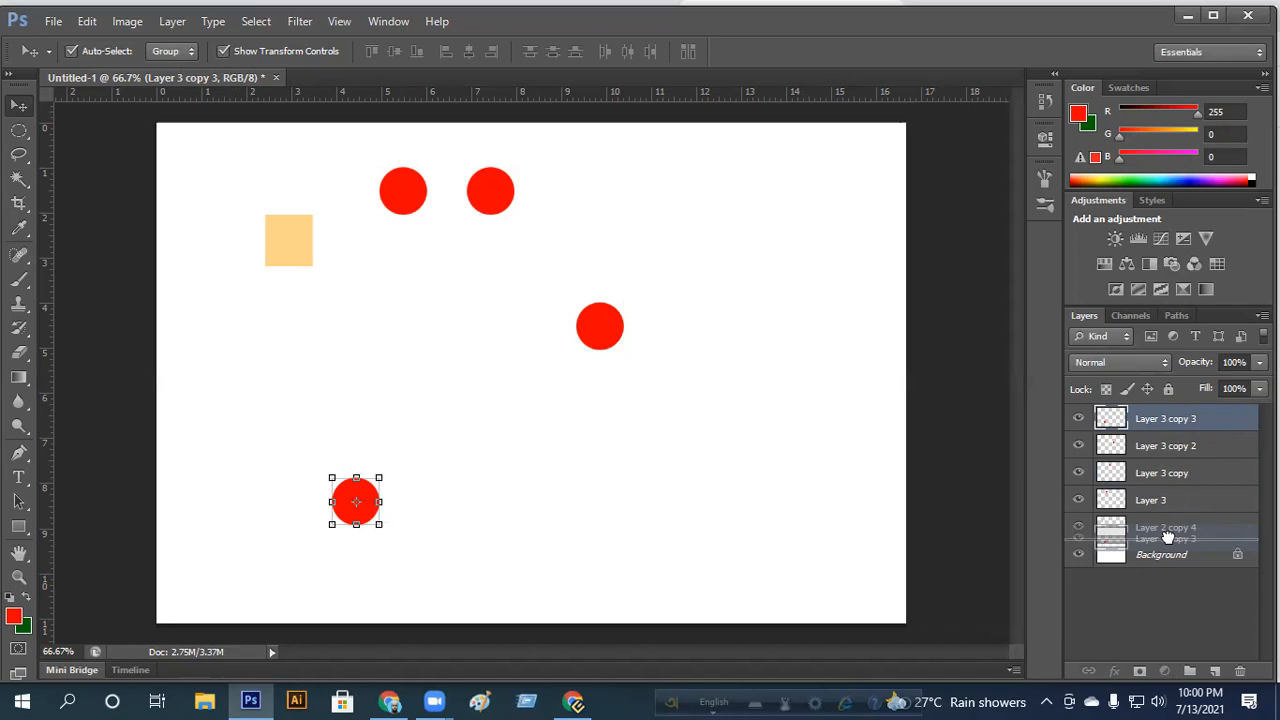
drag(1168, 537, 1170, 543)
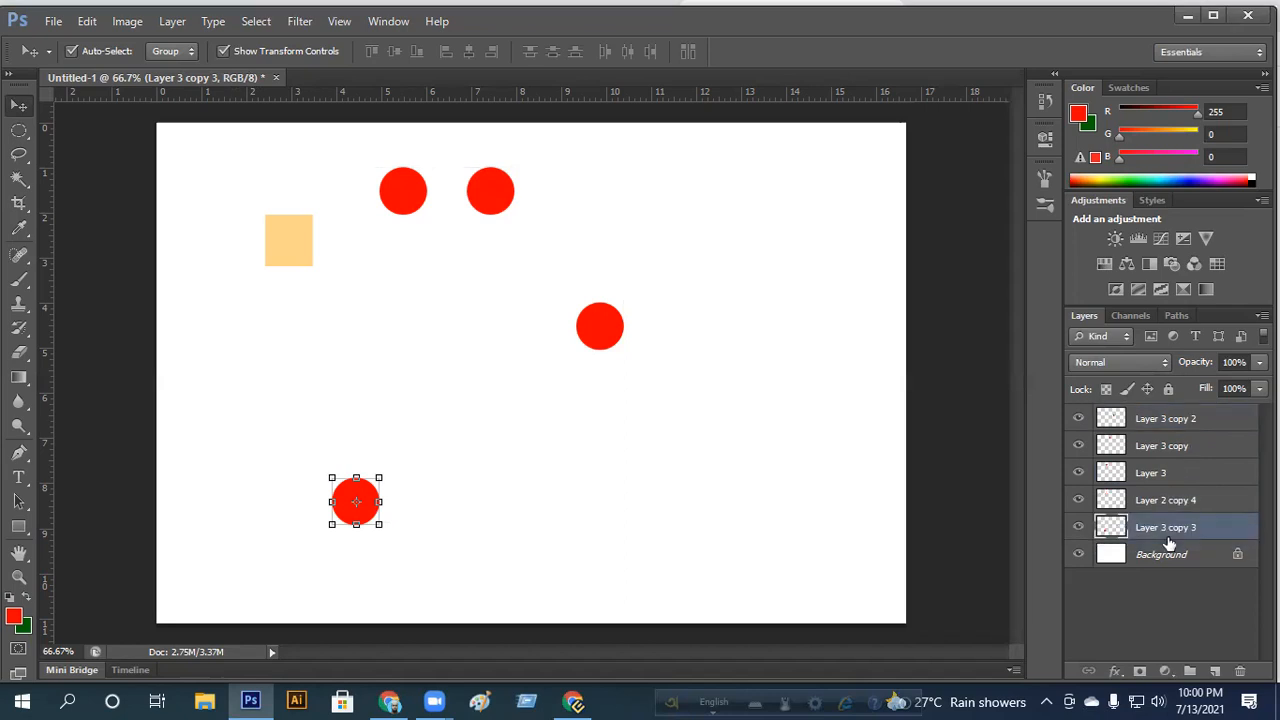
Step: Bring Layer 3 copy 3 to the front of the stack, and send it one level down and back up
key(ctrl+shift+bracketright)
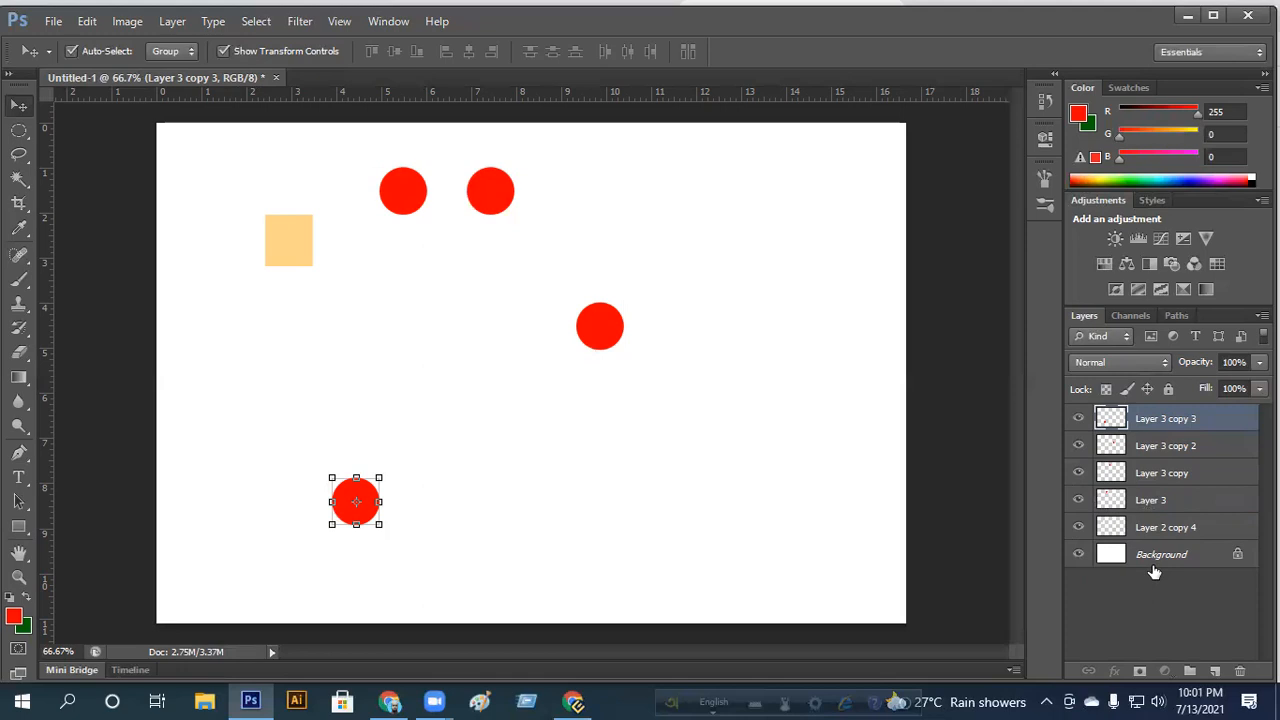
key(ctrl+bracketleft)
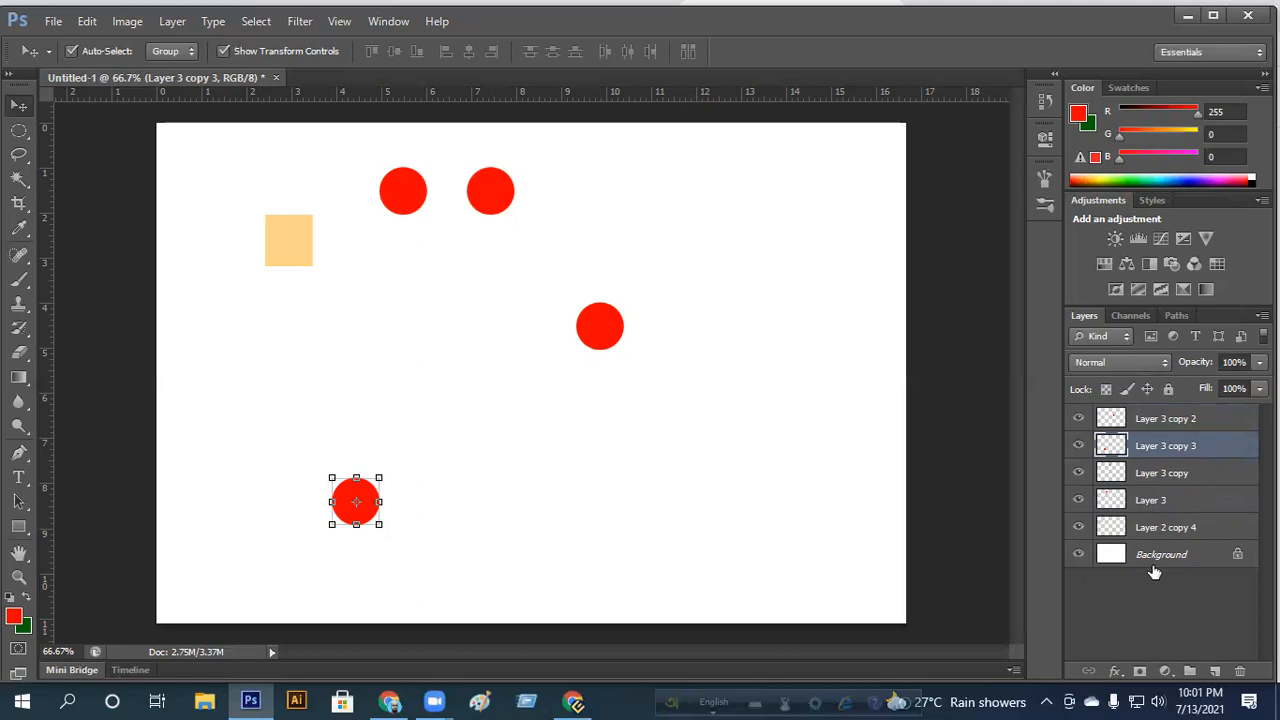
key(ctrl+bracketright)
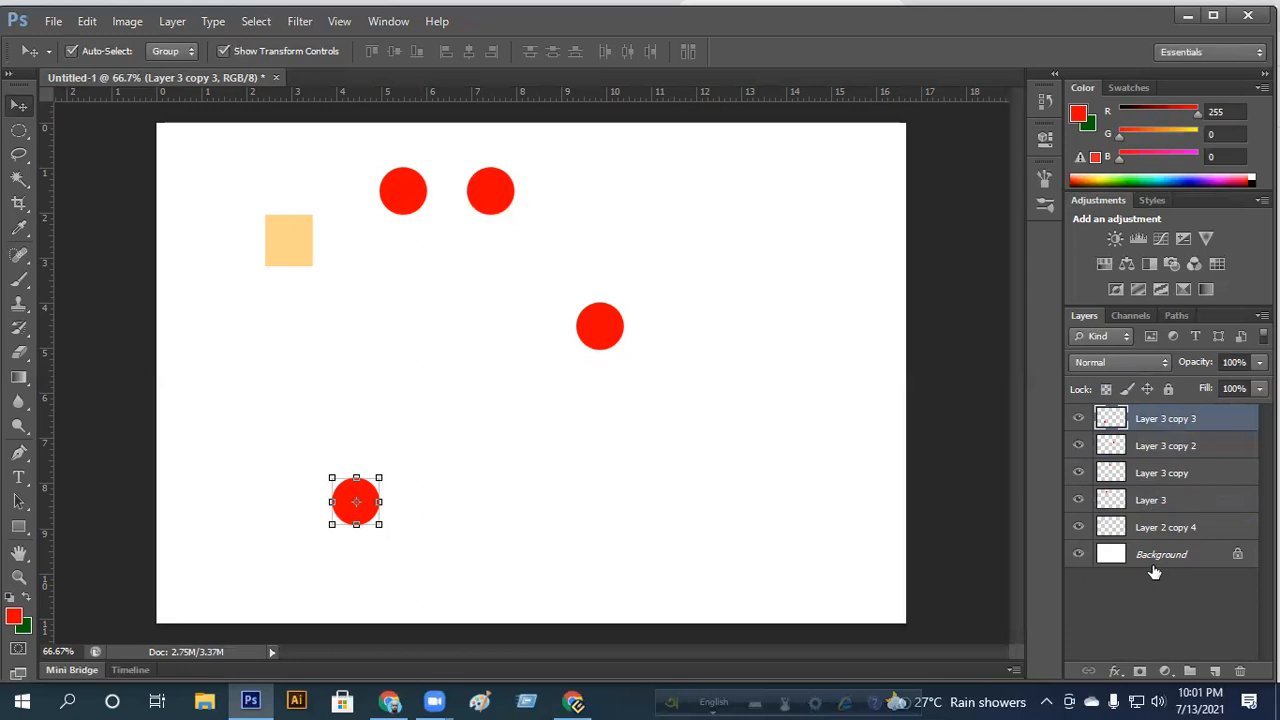
Step: Sketch a pair of square brackets with the Pencil tool right of the upper circles, undo them, and return to the Move tool
click(26, 280)
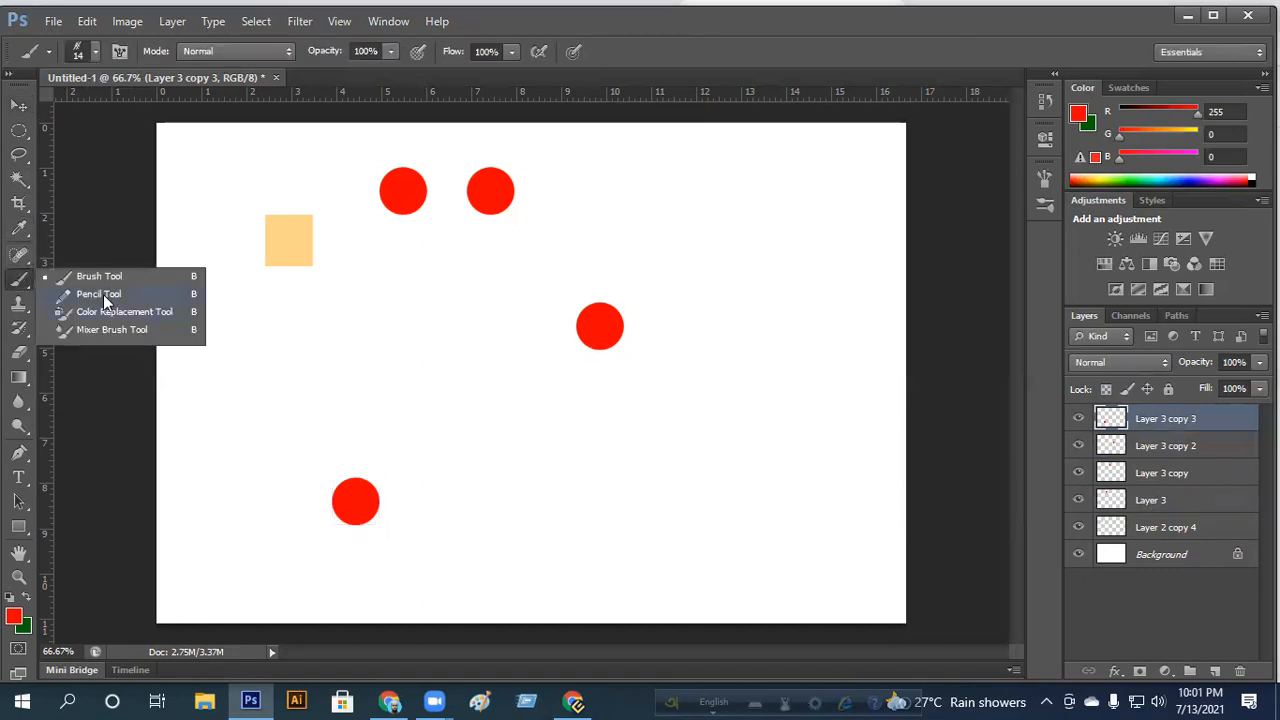
click(100, 294)
mouse_move(651, 199)
mouse_down()
mouse_move(663, 214)
mouse_move(664, 175)
mouse_move(720, 171)
mouse_move(724, 207)
mouse_move(713, 210)
mouse_up()
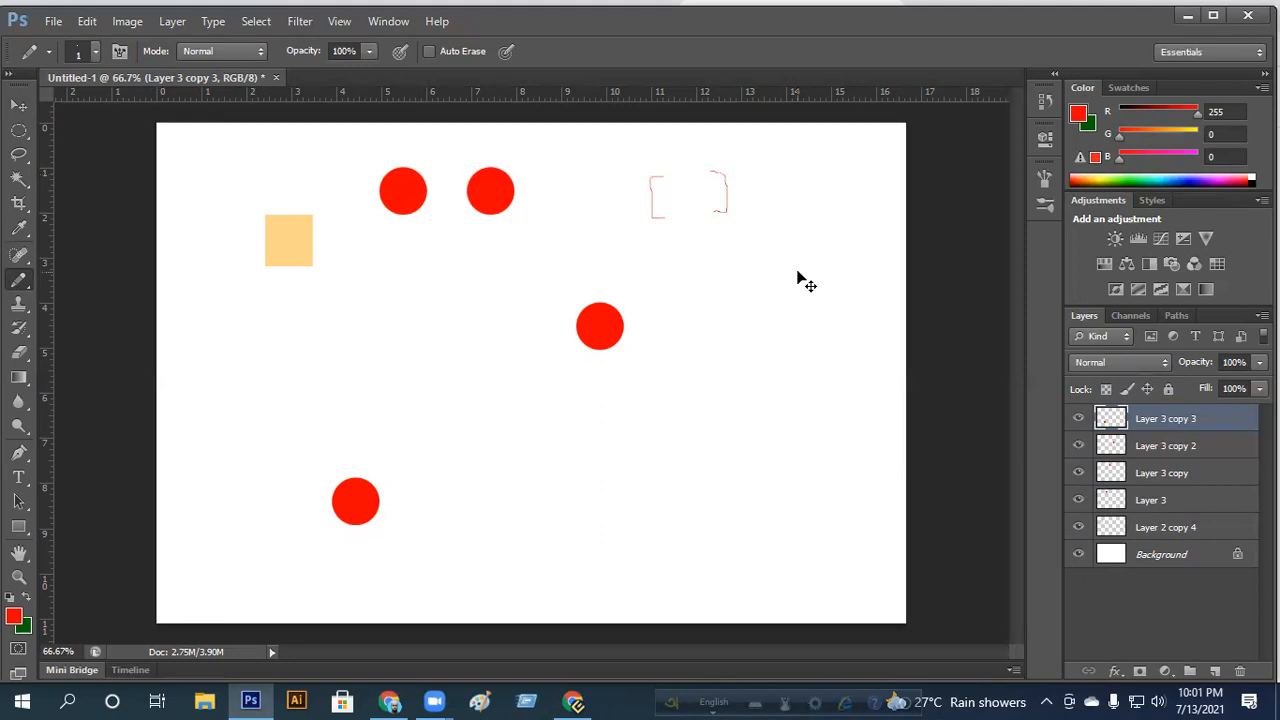
key(ctrl+alt+z)
key(ctrl+alt+z)
click(18, 105)
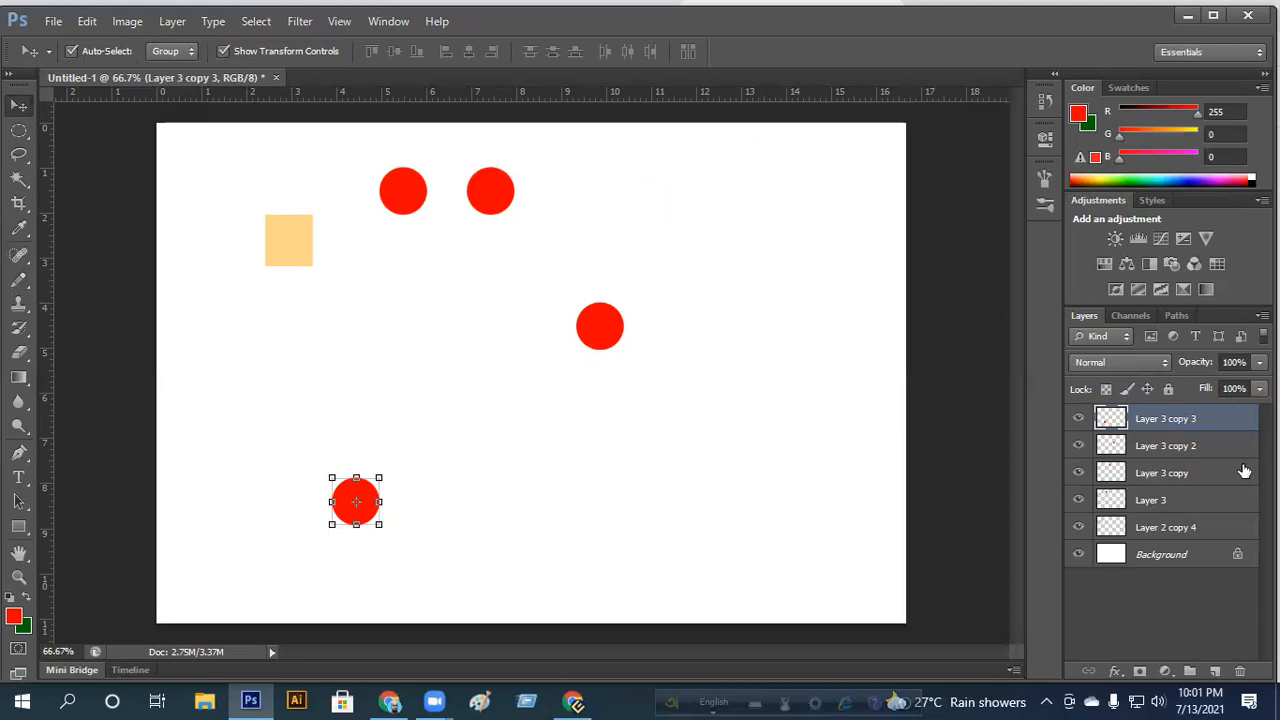
Step: Send Layer 3 copy 3 down four levels one at a time to just above the Background, and raise it back to the top
key(ctrl+bracketleft)
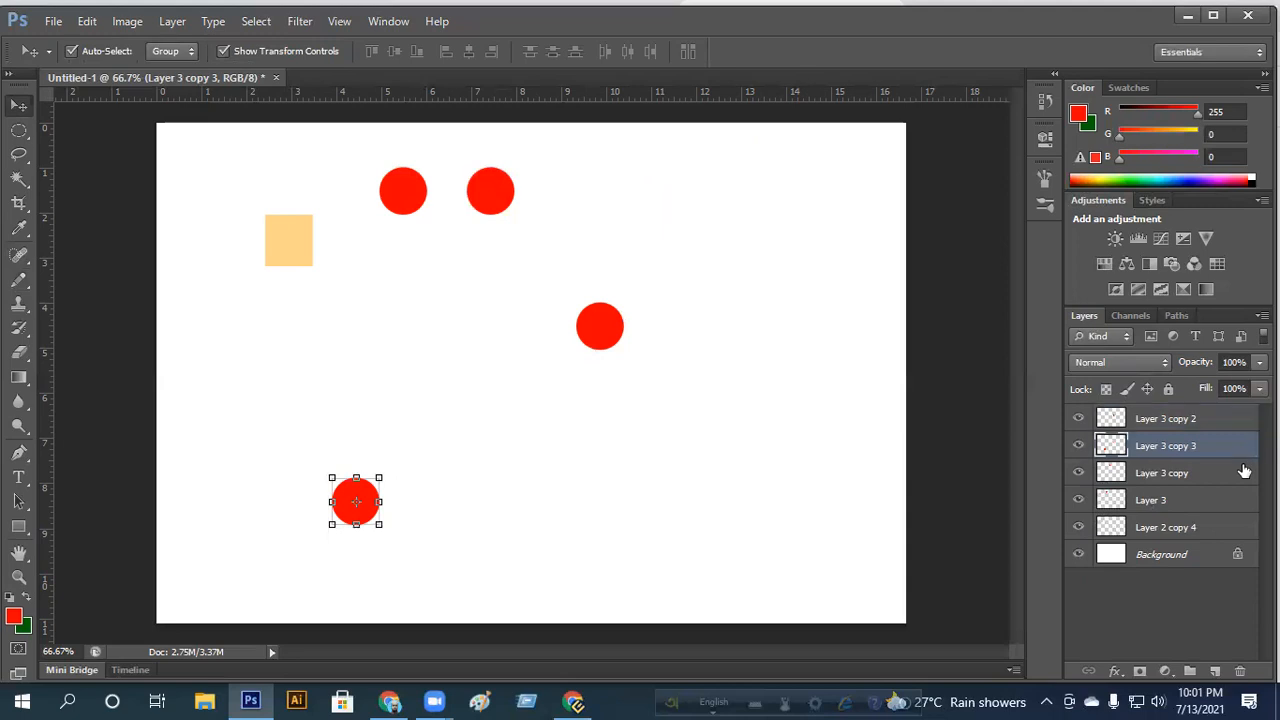
key(ctrl+bracketleft)
key(ctrl+bracketleft)
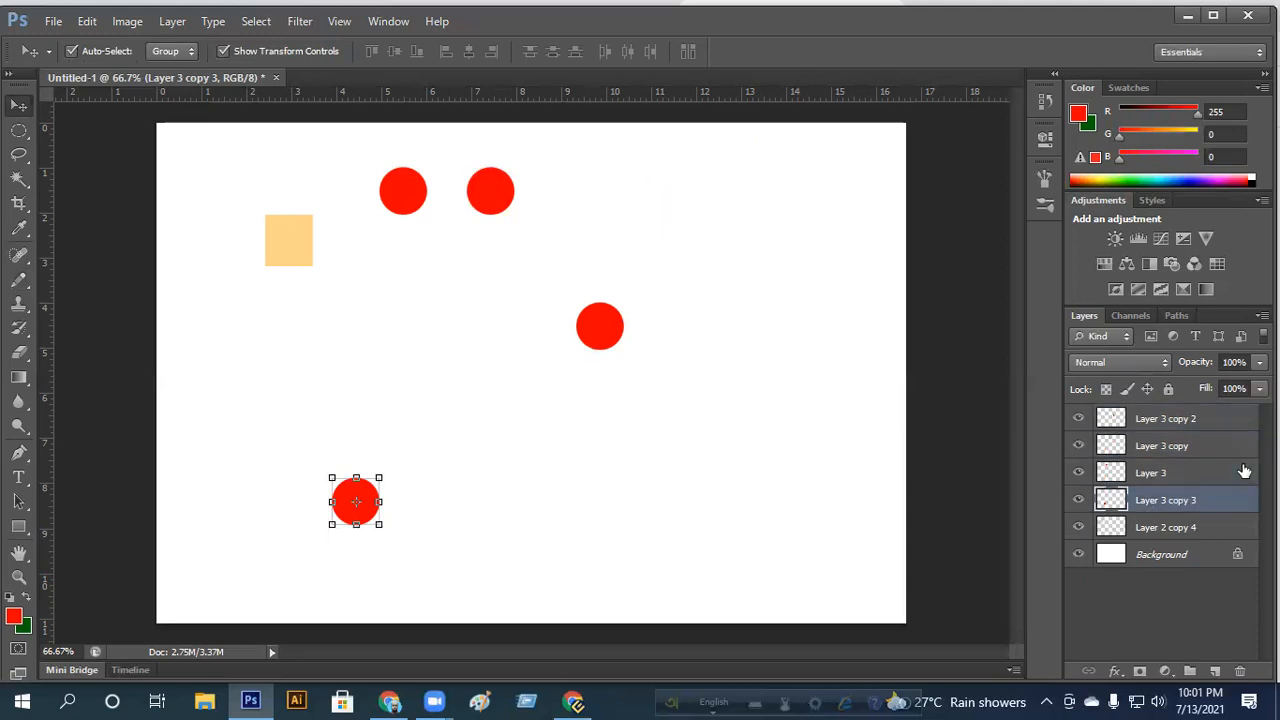
key(ctrl+bracketleft)
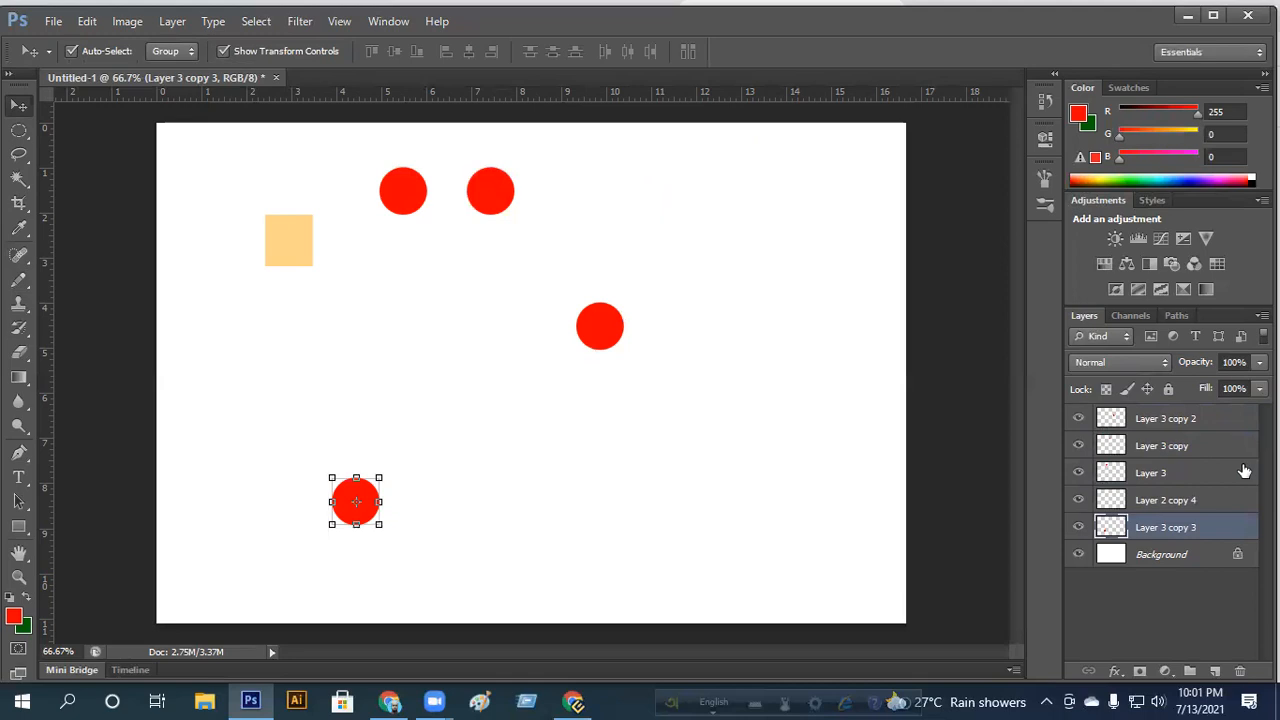
key(ctrl+bracketright)
key(ctrl+bracketright)
key(ctrl+bracketright)
key(ctrl+bracketright)
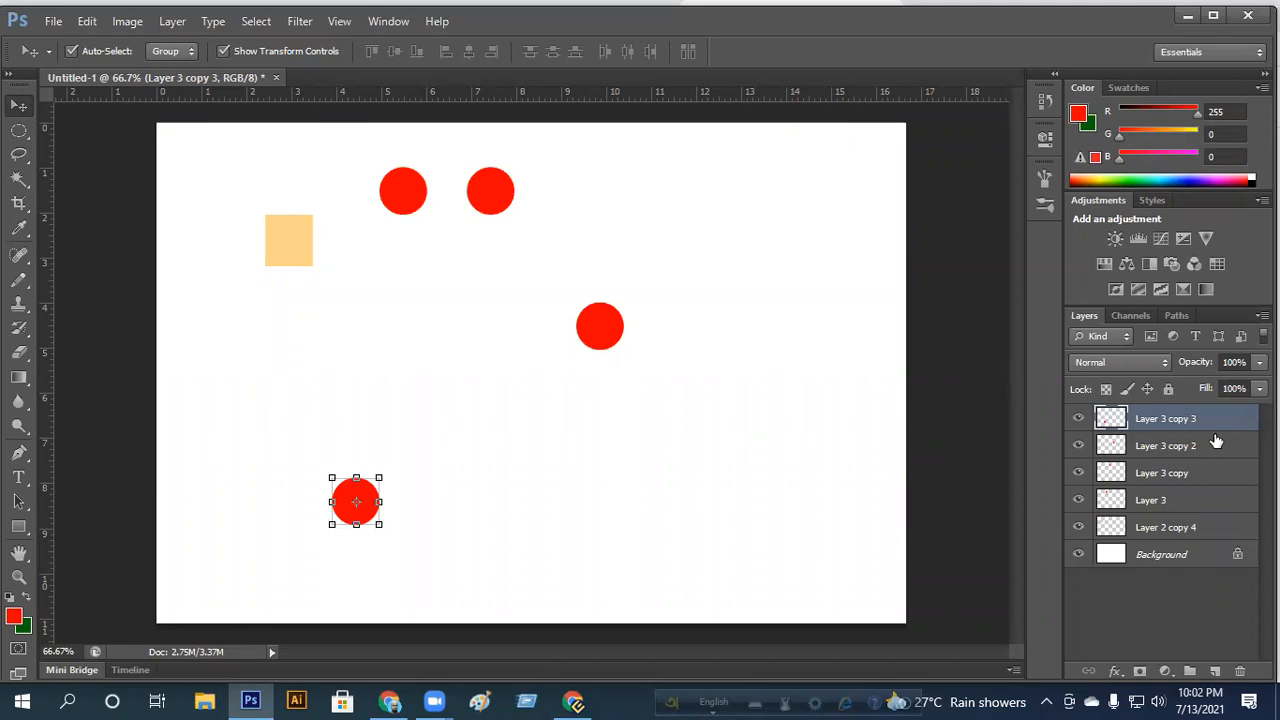
Step: Send Layer 3 copy 3 straight to the back of the layer stack and bring it straight to the front again
key(ctrl+shift+bracketleft)
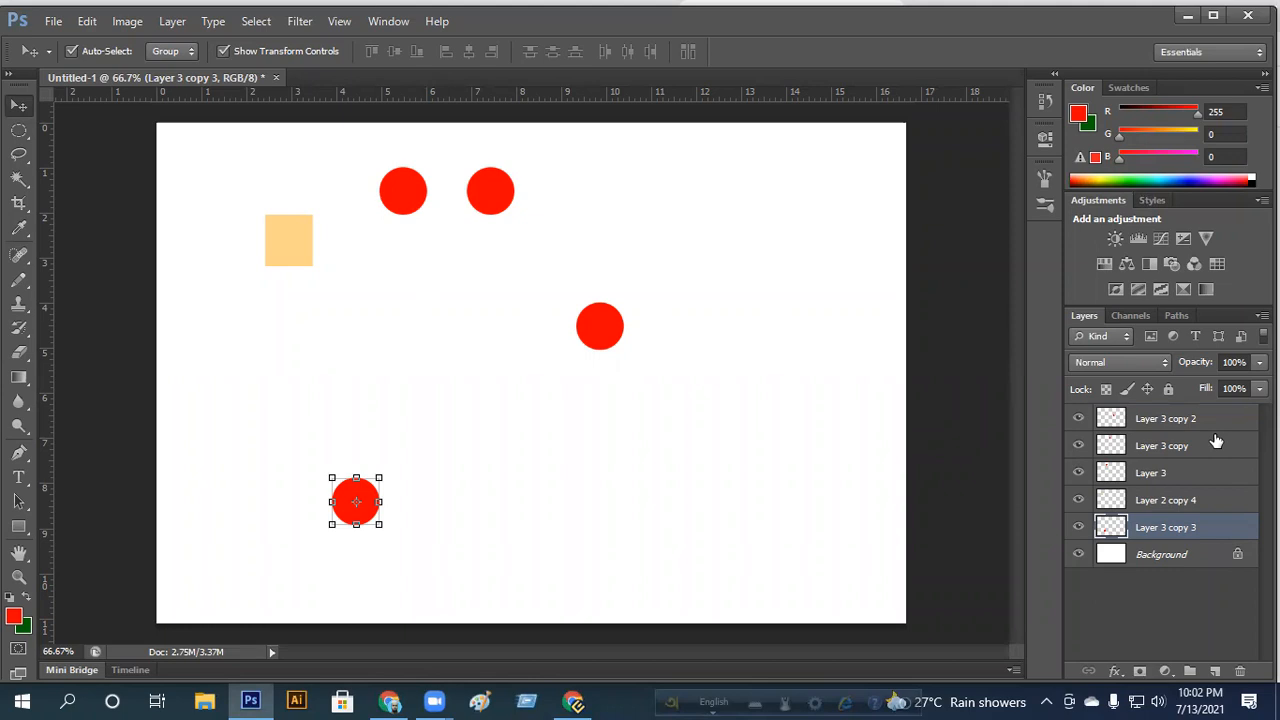
key(ctrl+shift+bracketright)
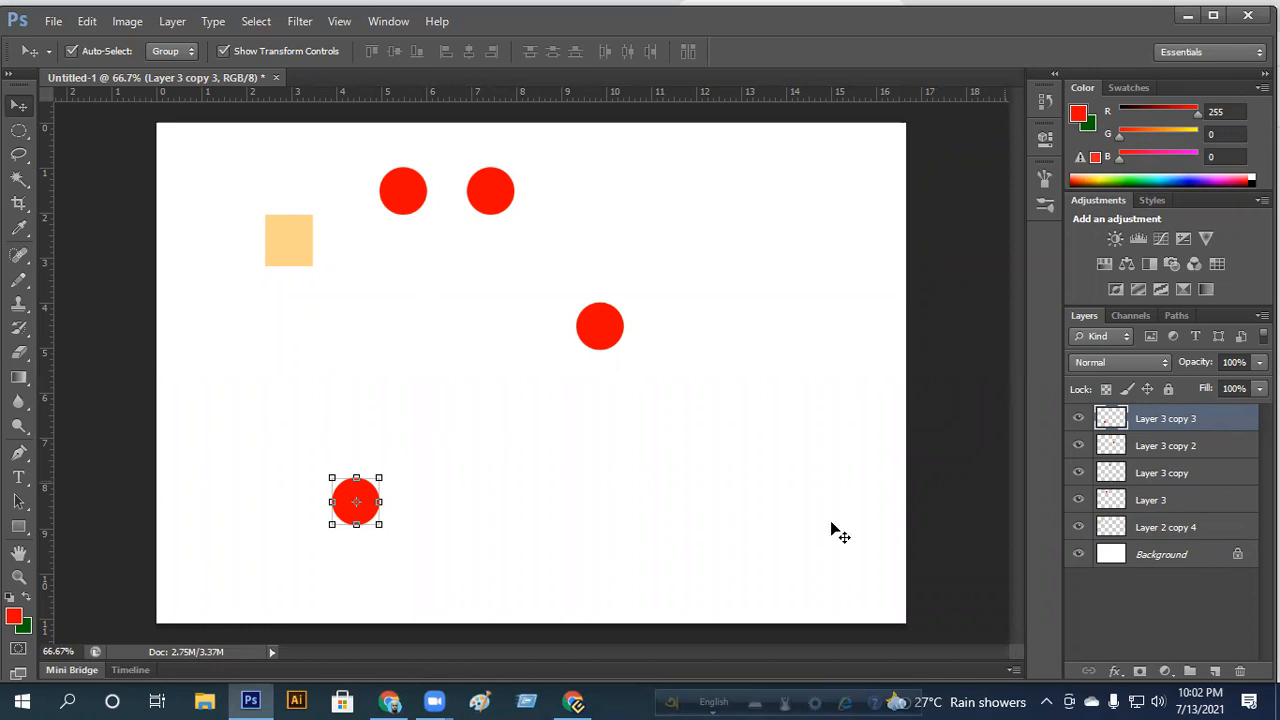
Step: Select the beige square and all four red circles on the canvas and delete their layers, leaving only the Background
click(762, 498)
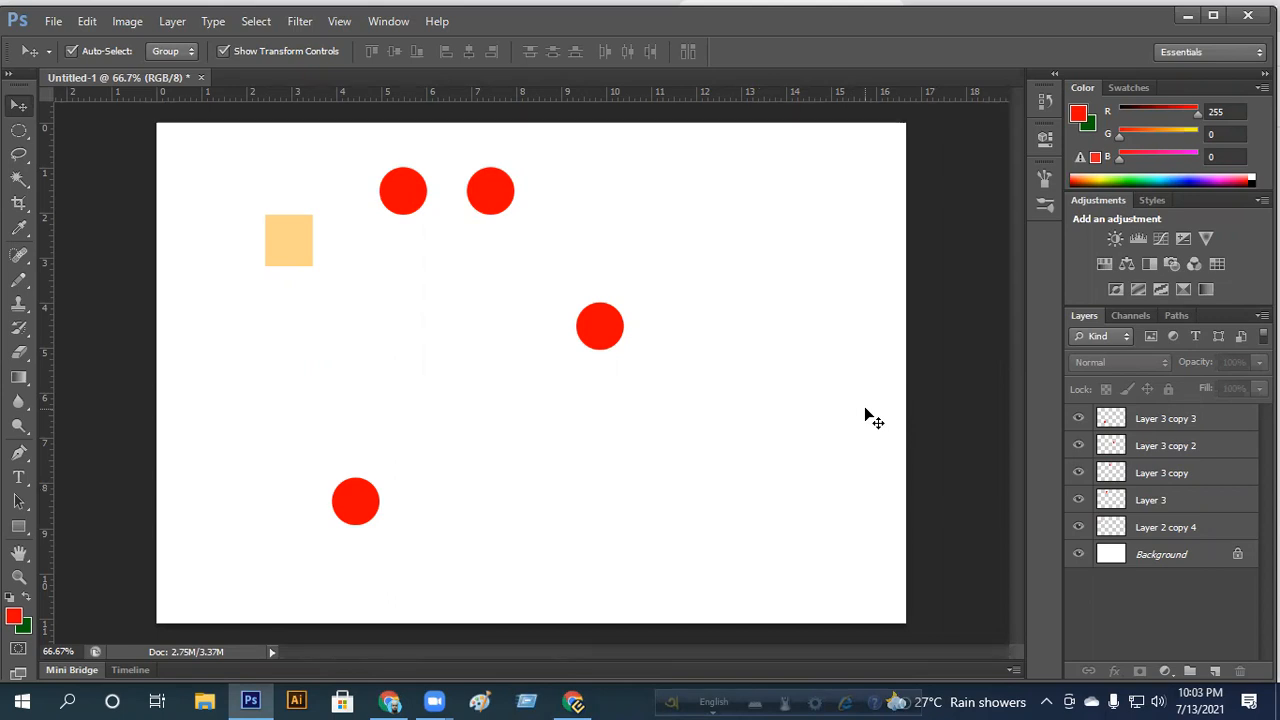
drag(218, 150, 680, 554)
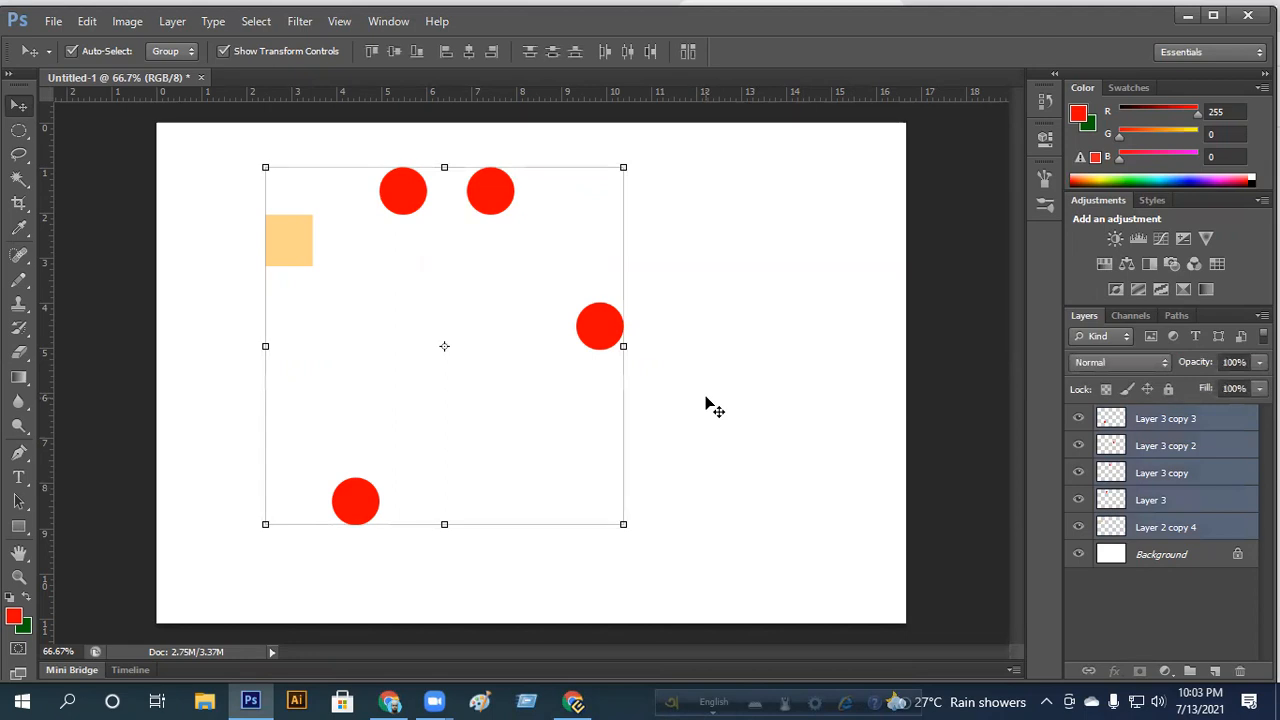
key(Delete)
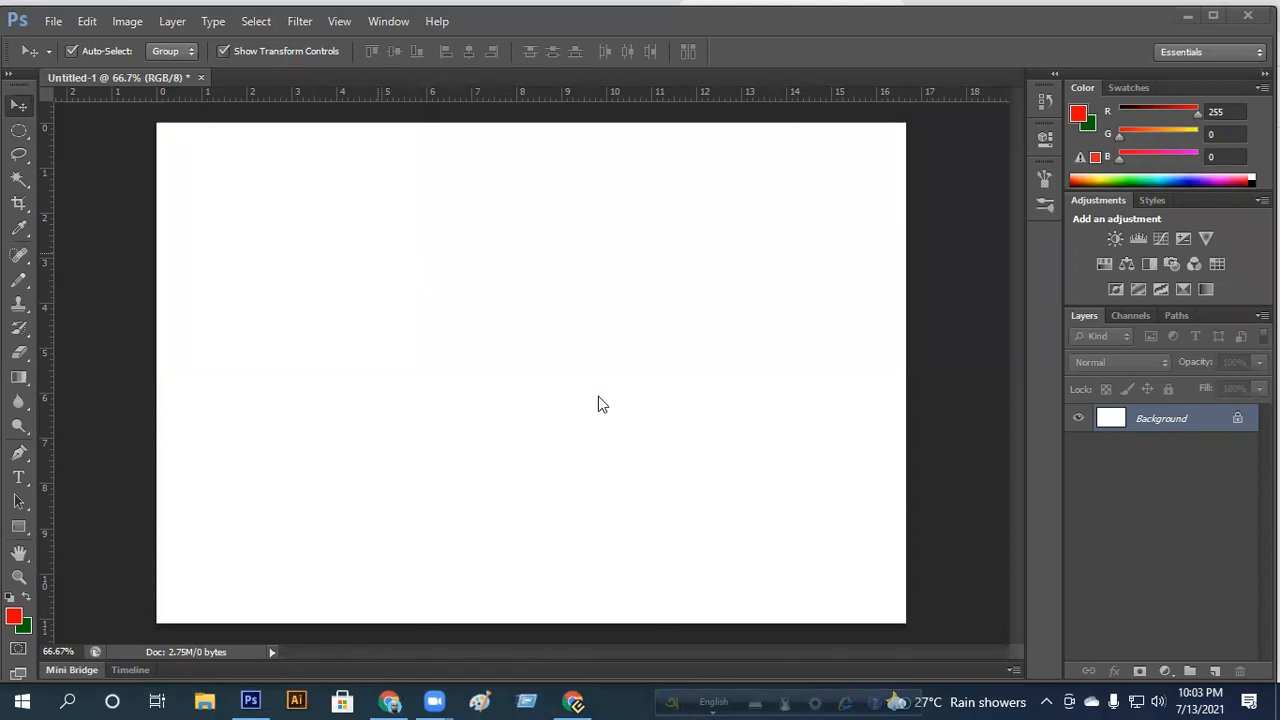
Step: Switch the toolbox to a two-column layout and back to a single column
click(8, 78)
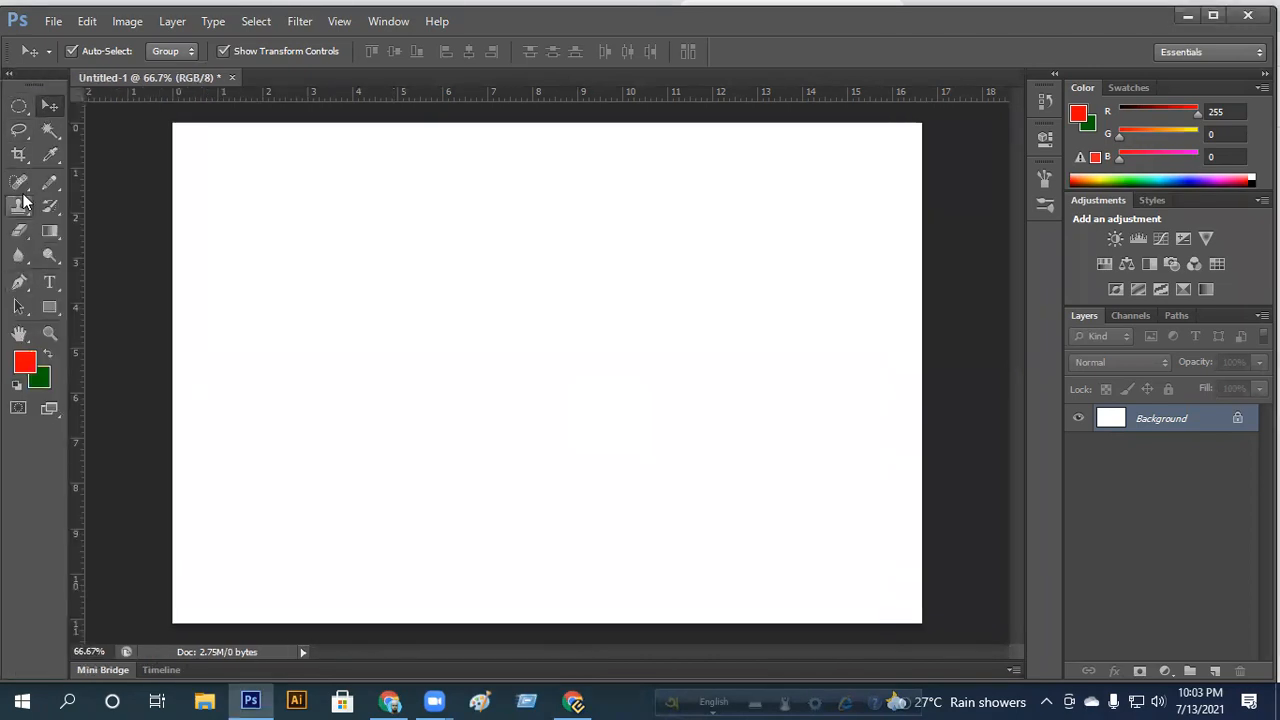
click(50, 255)
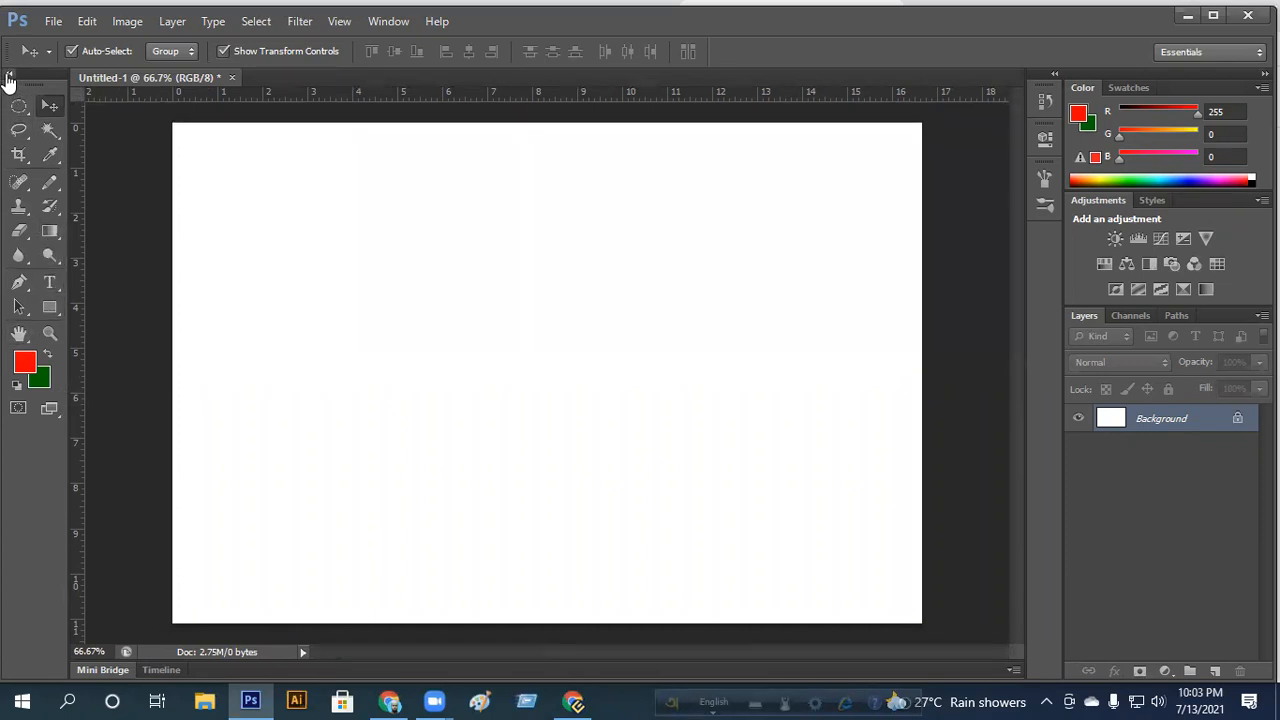
click(8, 76)
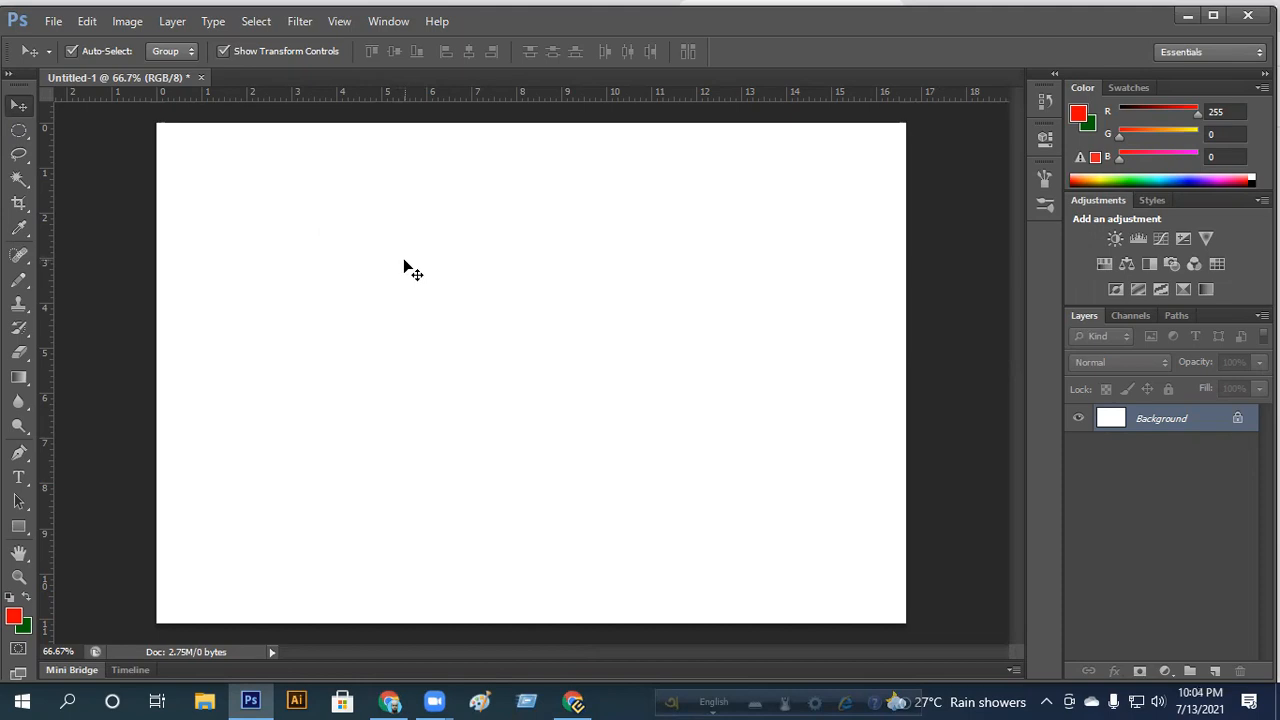
Step: Draw a square selection on the canvas's left half, fill it with the red foreground colour on a new layer, and deselect
click(17, 133)
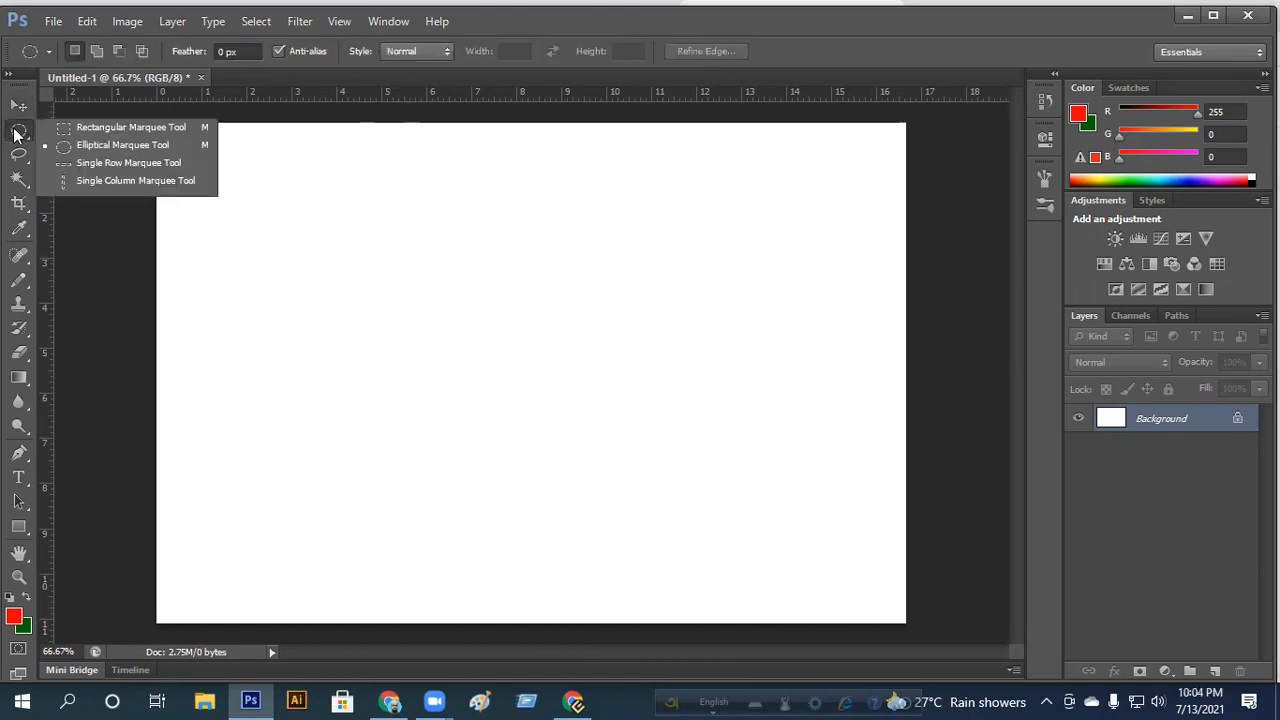
click(111, 128)
drag(396, 314, 486, 396)
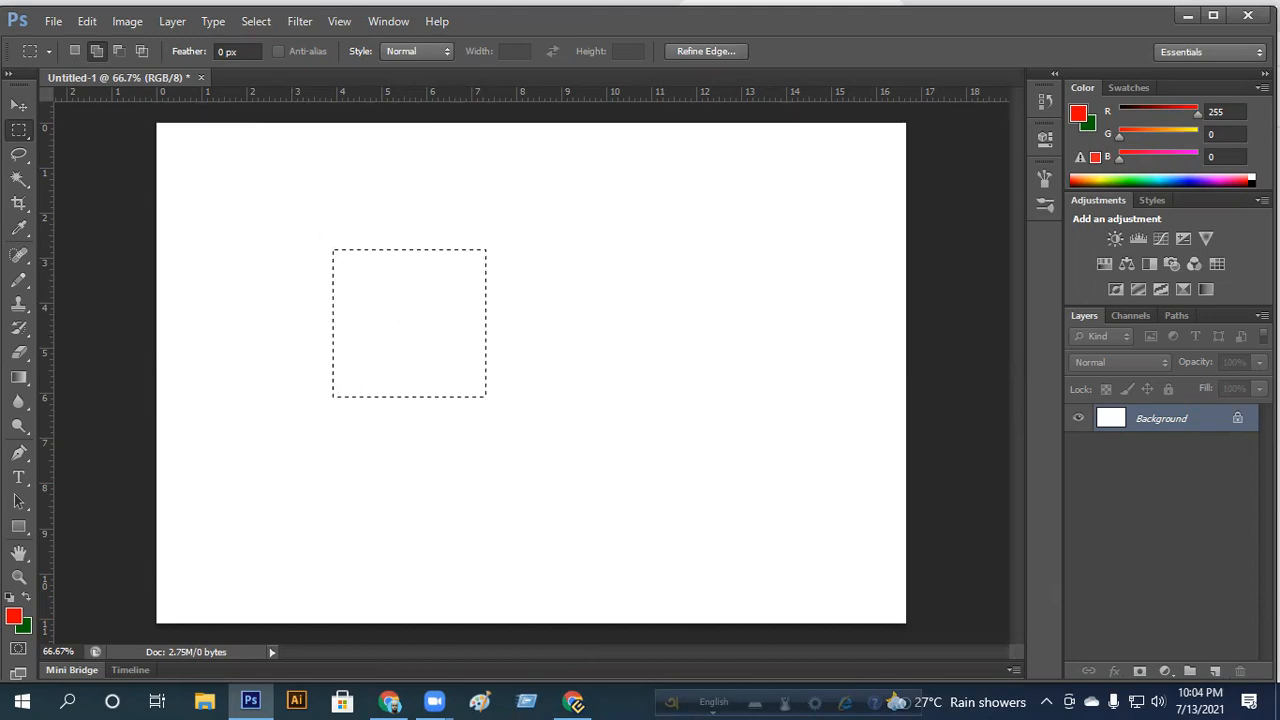
click(1216, 672)
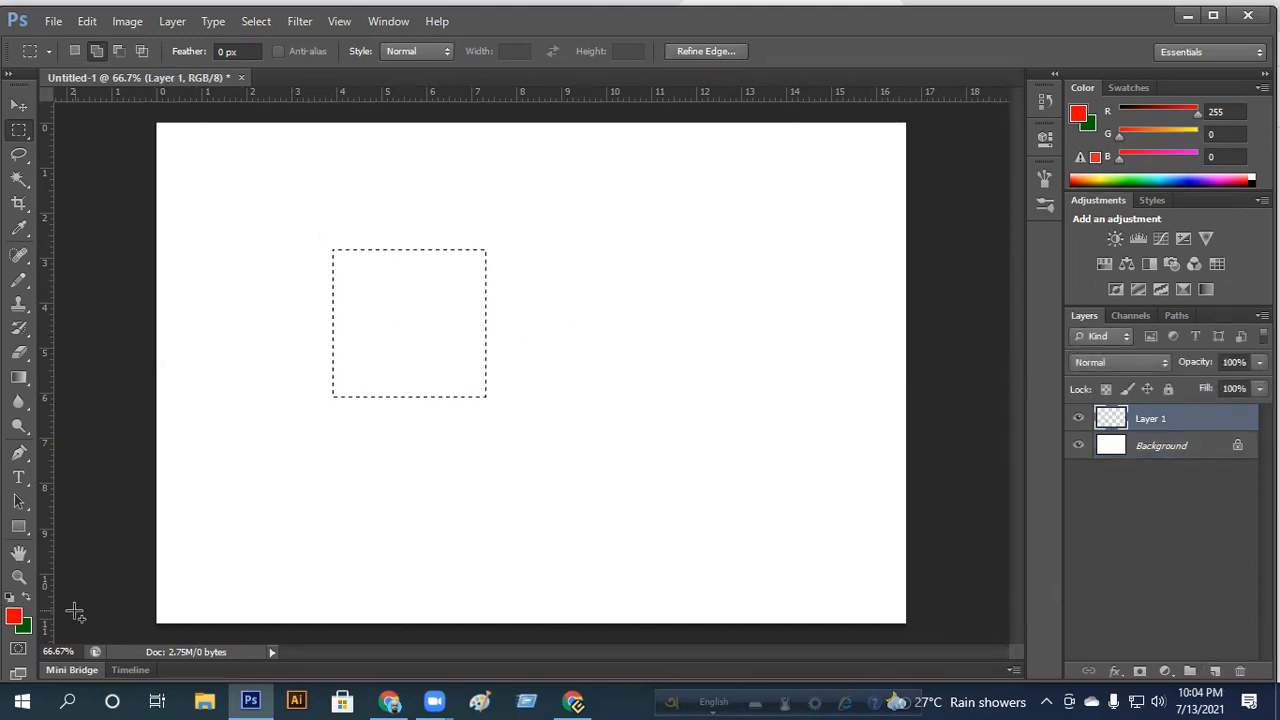
key(alt)
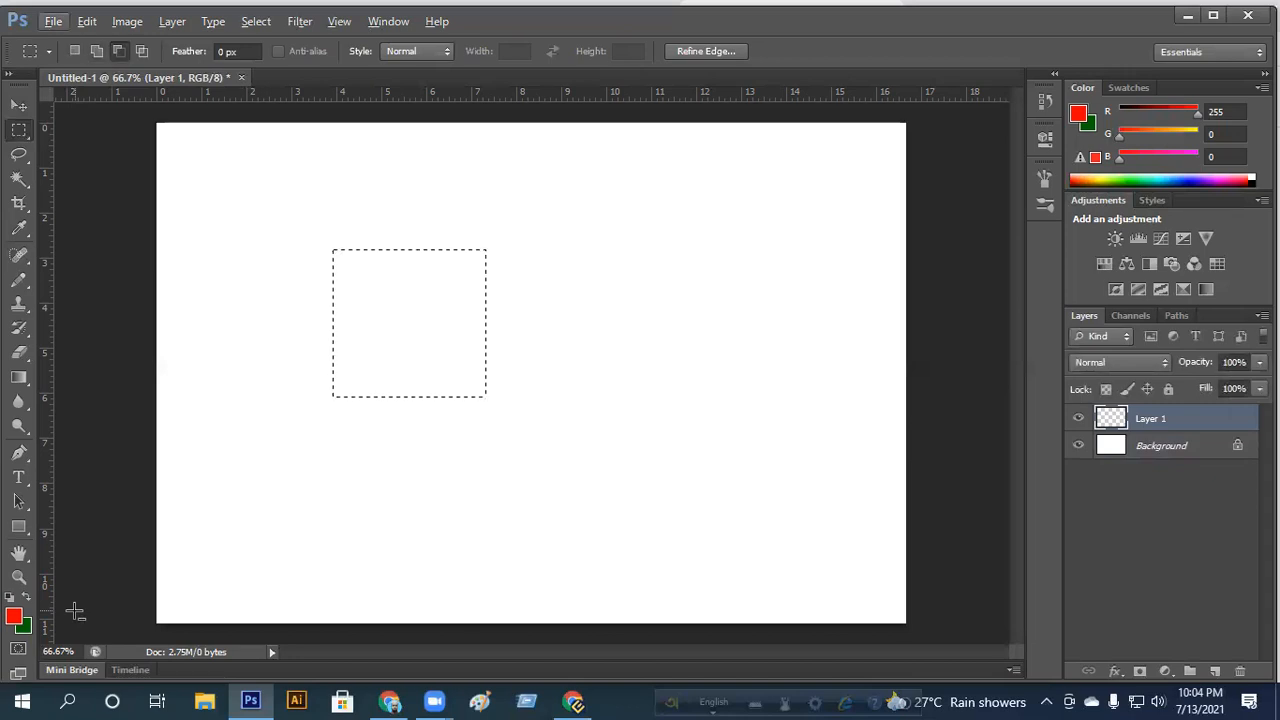
key(alt+BackSpace)
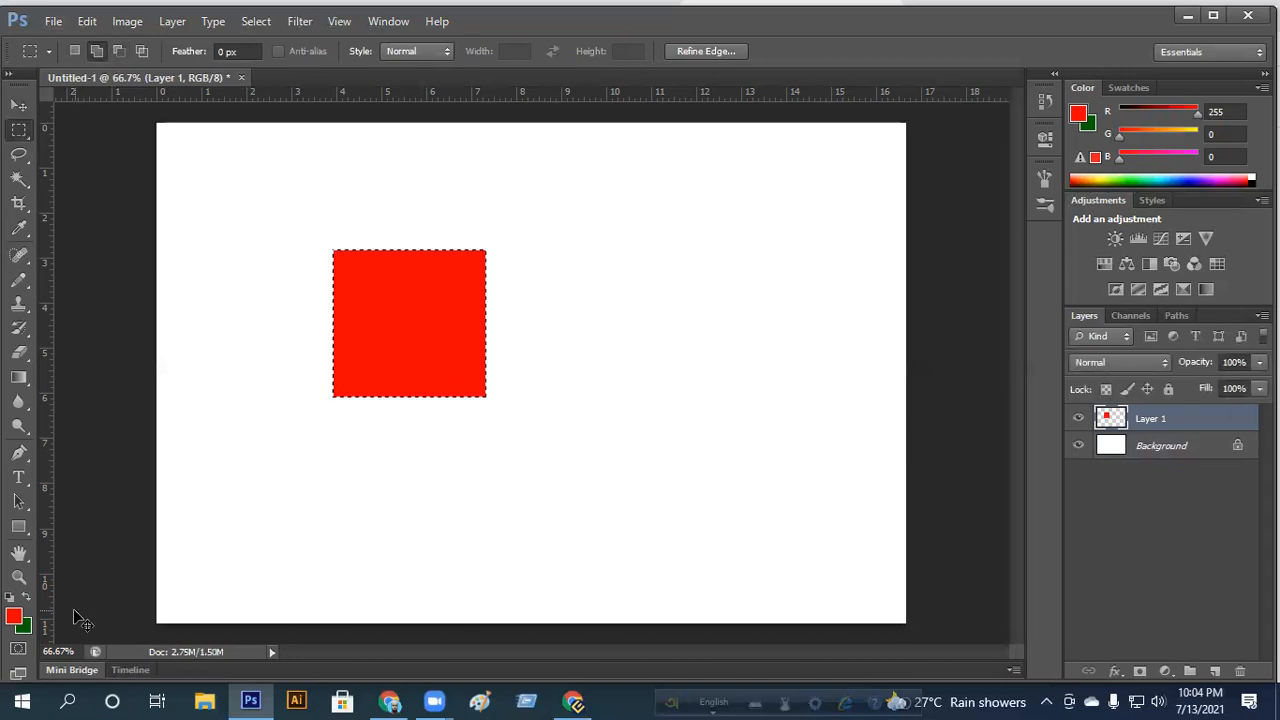
key(ctrl+d)
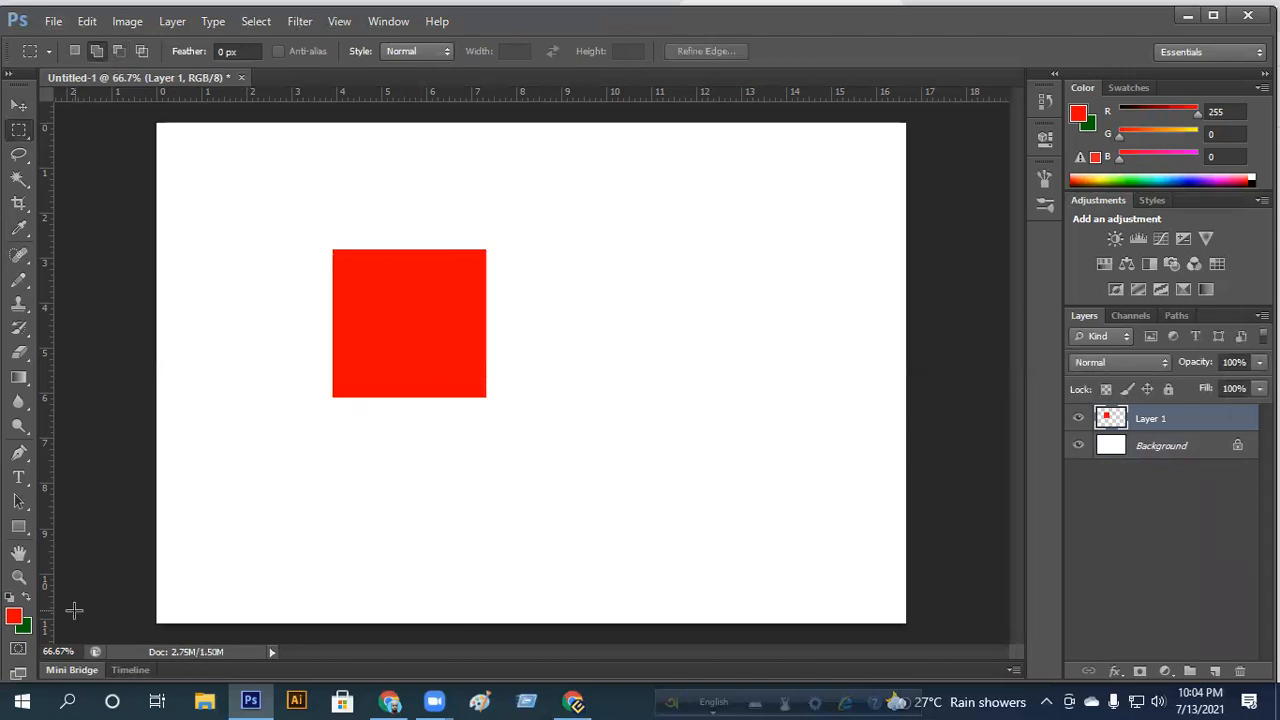
Step: Move the red square around the canvas, settle it at the upper left, and place two copies to its right and below
click(19, 105)
drag(446, 298, 591, 300)
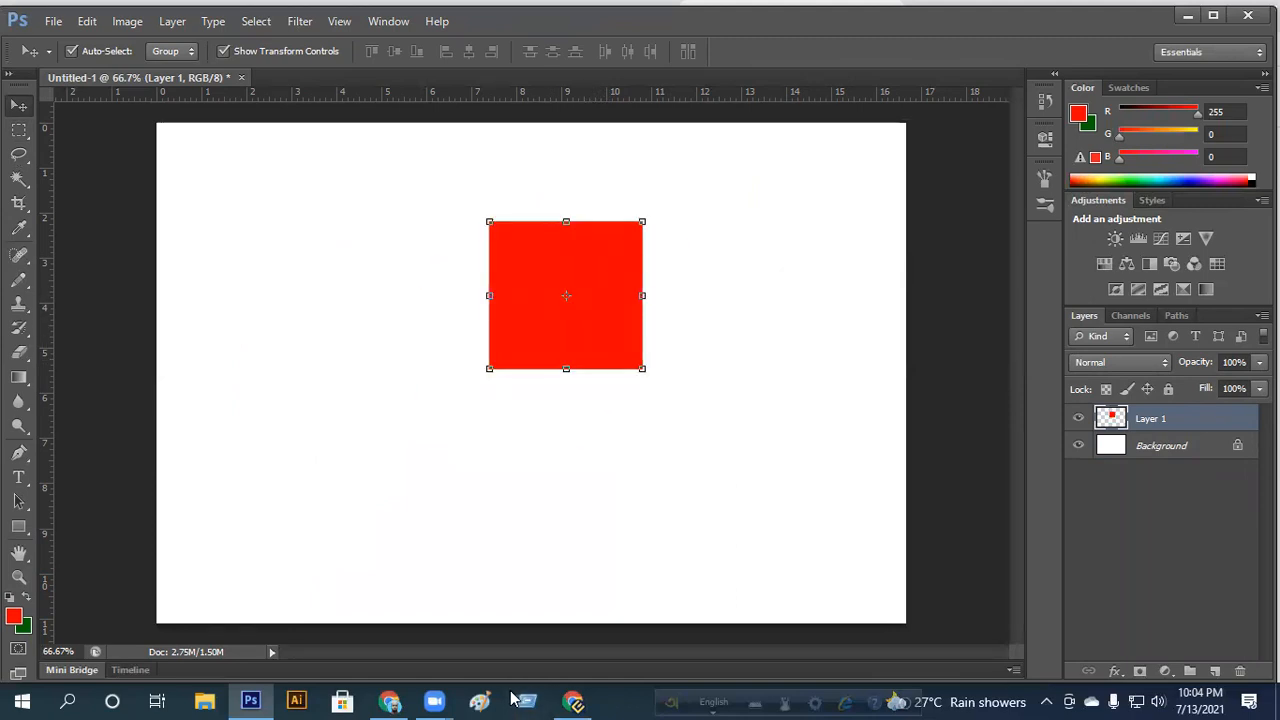
drag(594, 305, 723, 325)
drag(662, 385, 612, 424)
drag(697, 394, 566, 370)
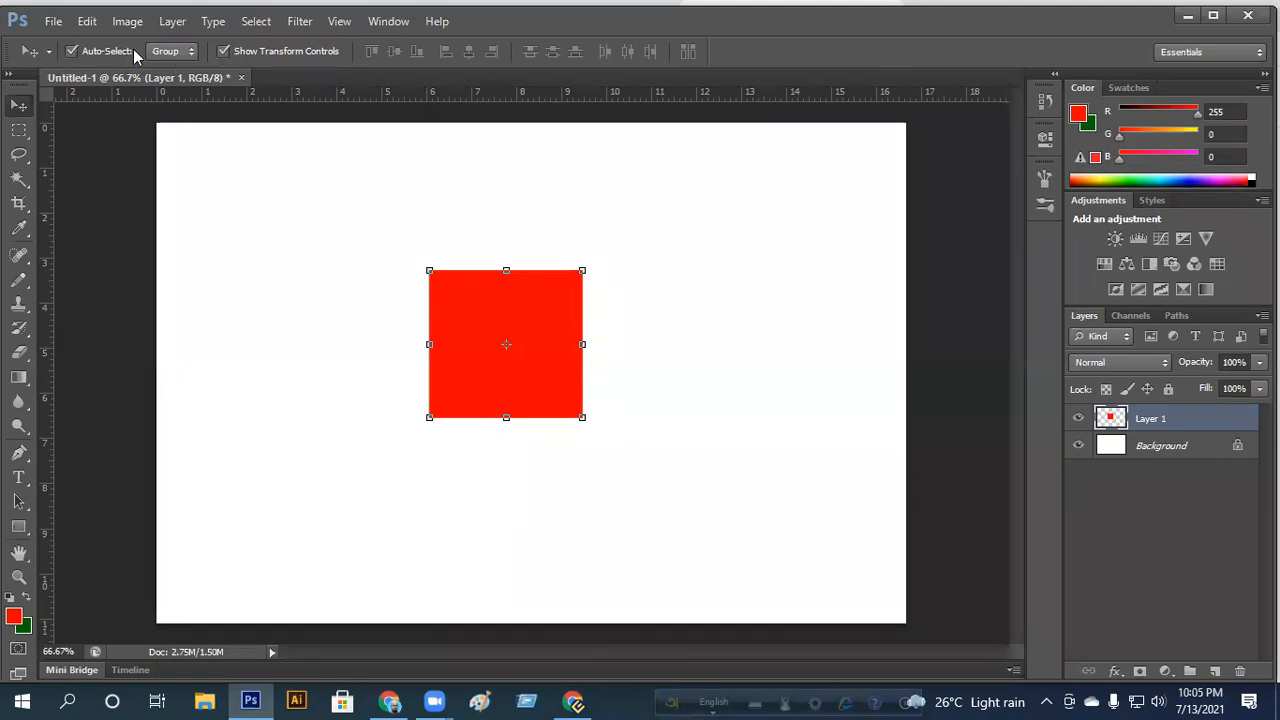
drag(528, 367, 437, 307)
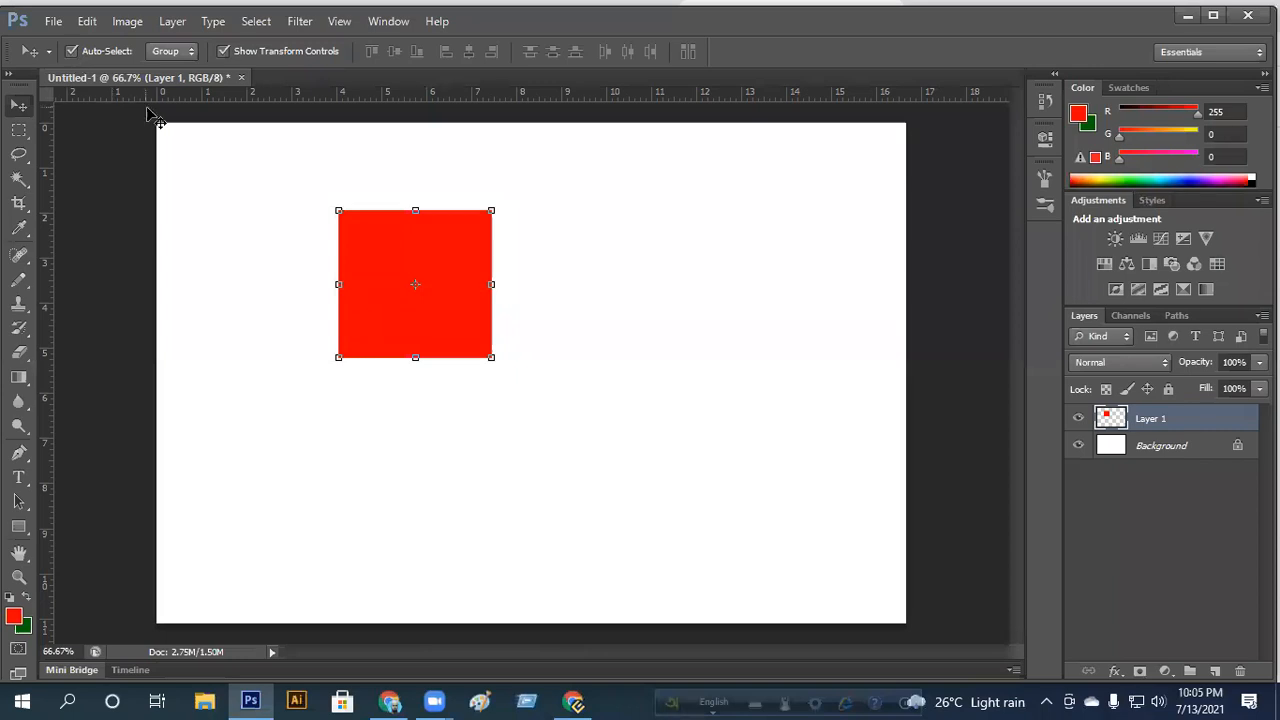
drag(452, 311, 525, 556)
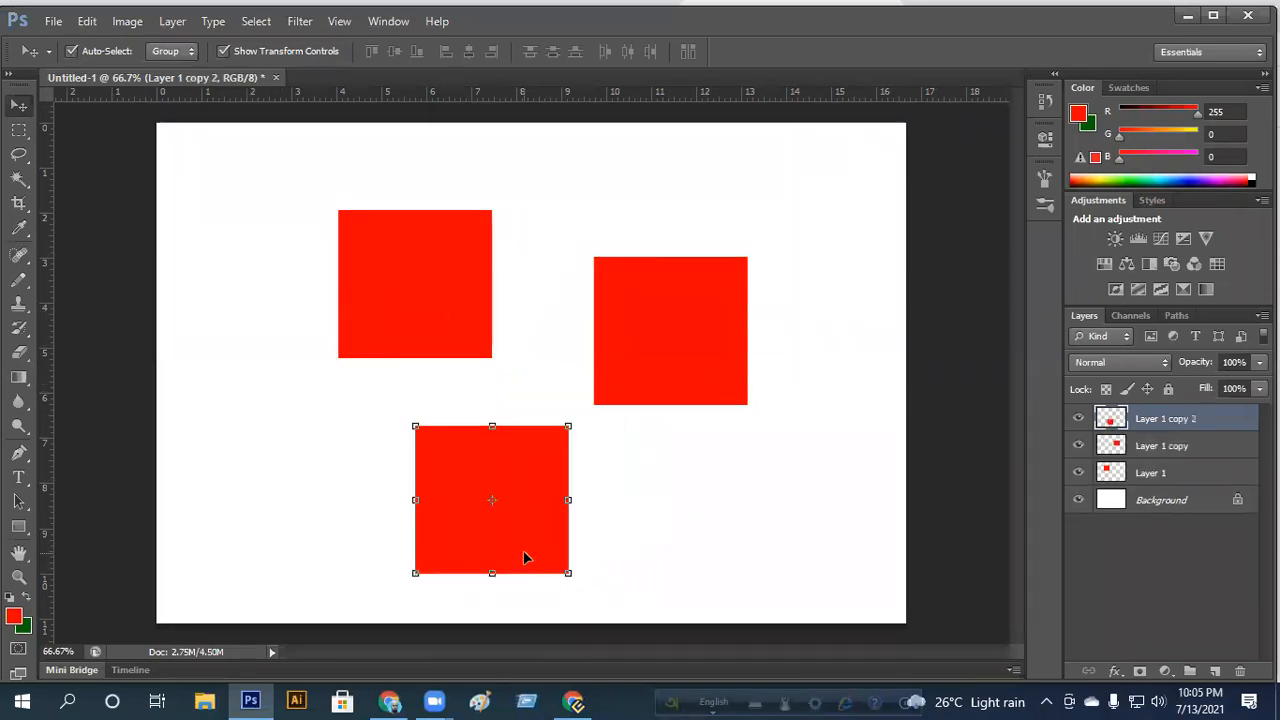
Step: Turn Auto-Select off and back on, and select each of the three red squares on the canvas in turn
click(72, 51)
click(72, 51)
click(436, 273)
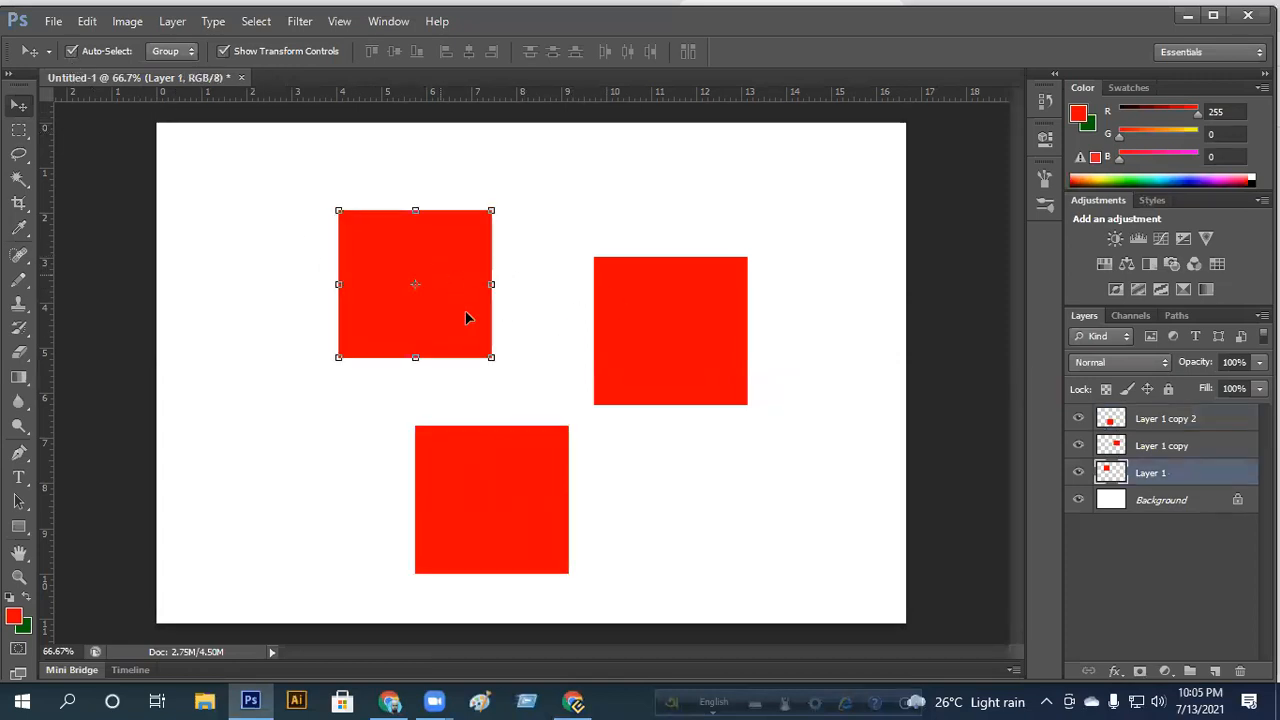
click(703, 340)
click(491, 514)
click(443, 302)
Step: Move the three squares further apart, one to the upper right, one rightward along the bottom and one slightly up-left, and reselect the upper-right square
click(680, 330)
drag(704, 308, 778, 222)
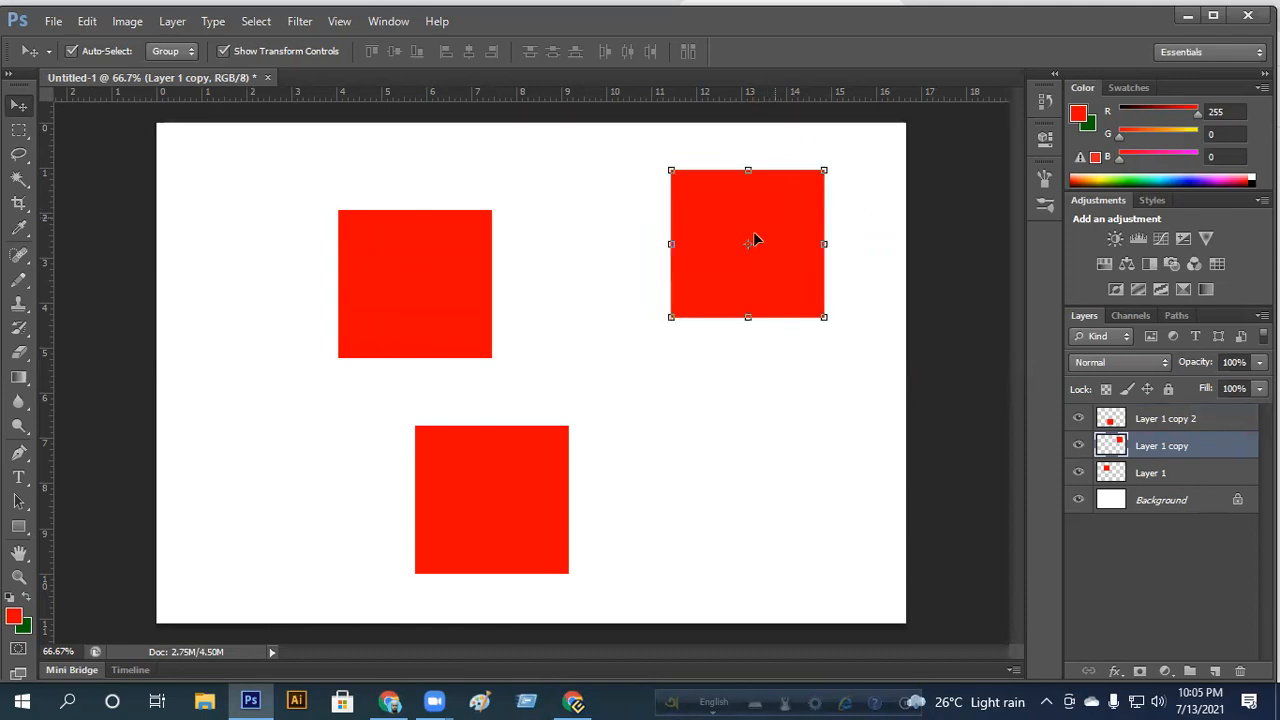
click(503, 511)
drag(502, 505, 603, 514)
mouse_move(437, 309)
mouse_down()
mouse_move(353, 305)
mouse_move(418, 297)
mouse_up()
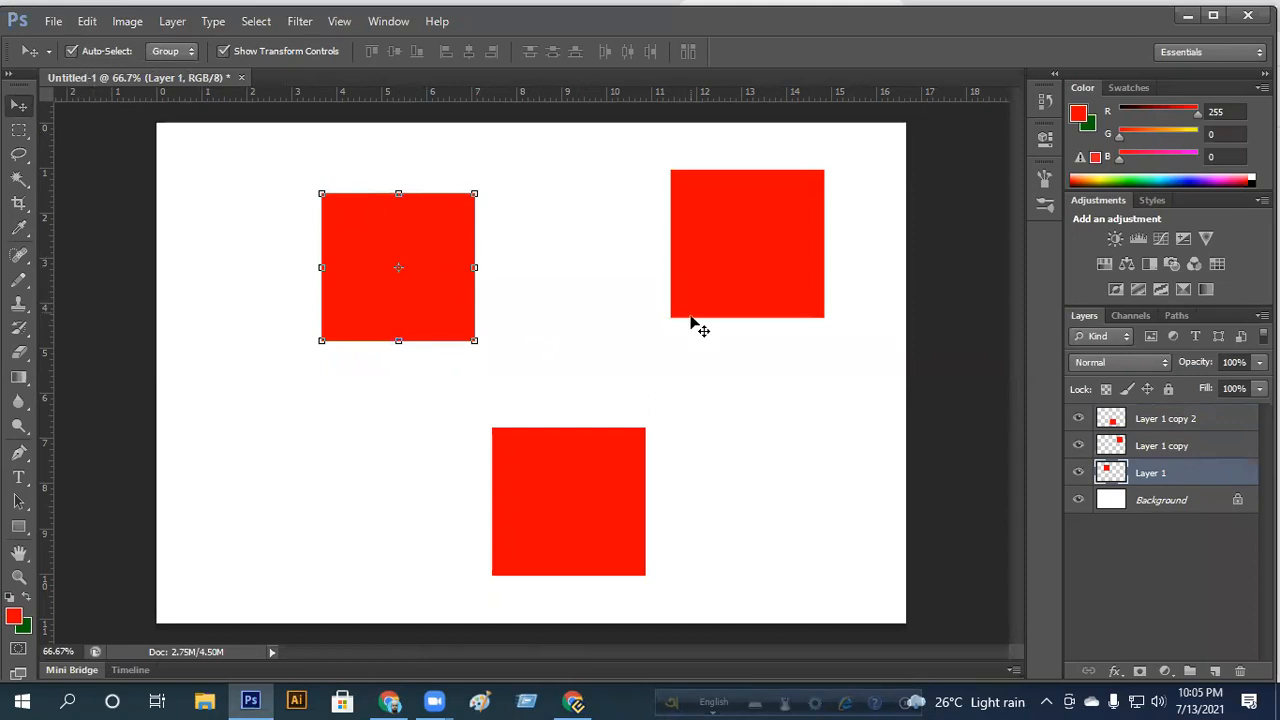
click(764, 256)
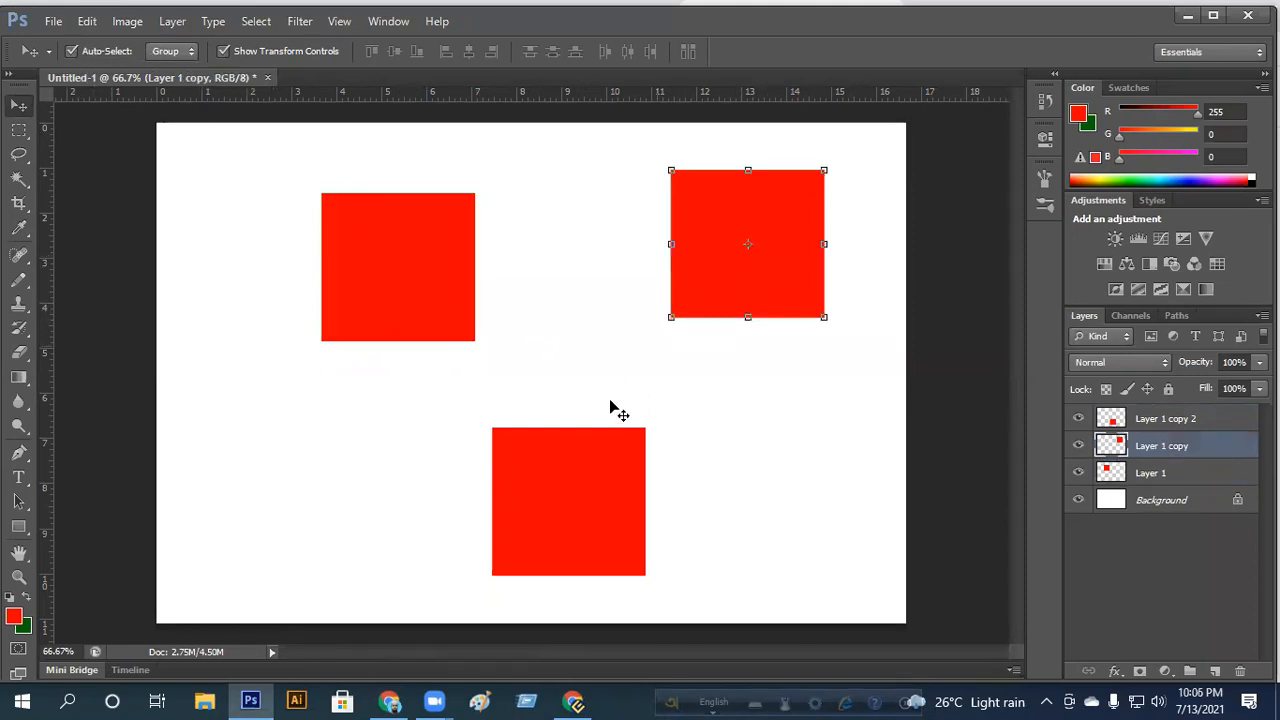
Step: Disable and re-enable Auto-Select, and pick the three squares one after another, ending on the upper-left square
click(71, 51)
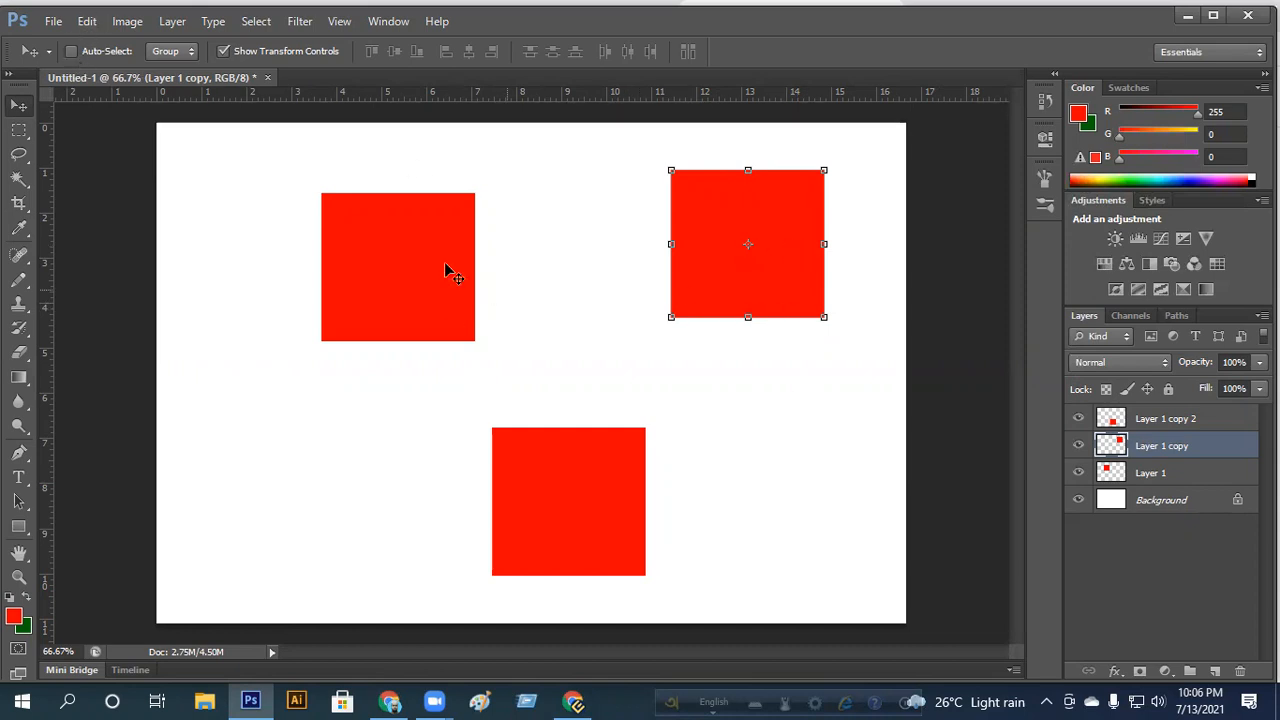
click(72, 52)
click(437, 277)
click(597, 509)
click(740, 262)
click(393, 262)
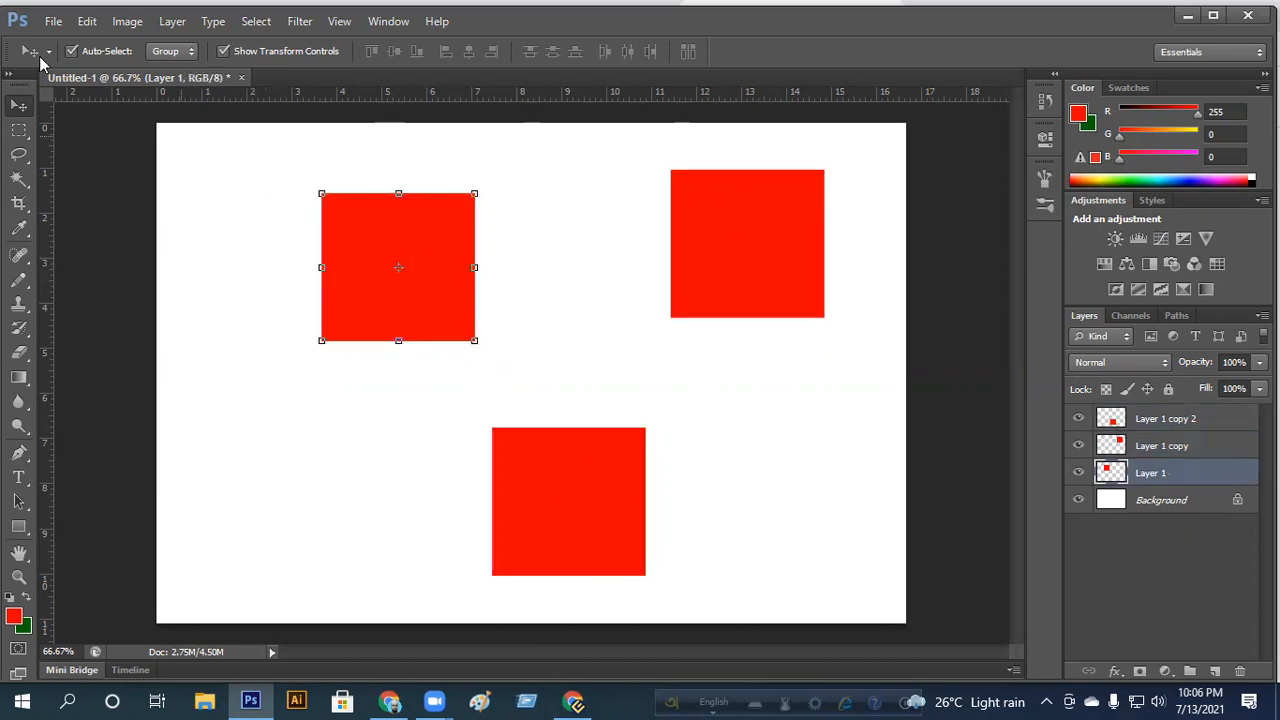
Step: Switch Auto-Select off and on again, and change its target to Layer and back to Group
click(72, 52)
click(72, 51)
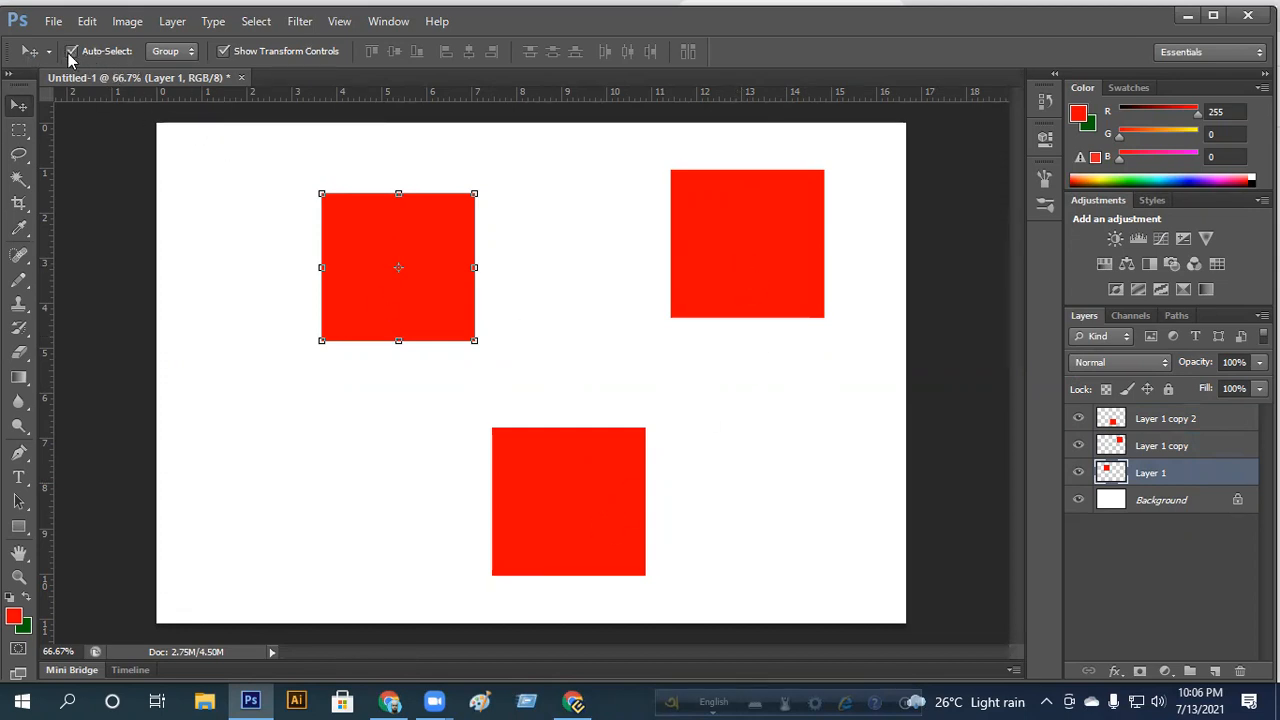
click(172, 52)
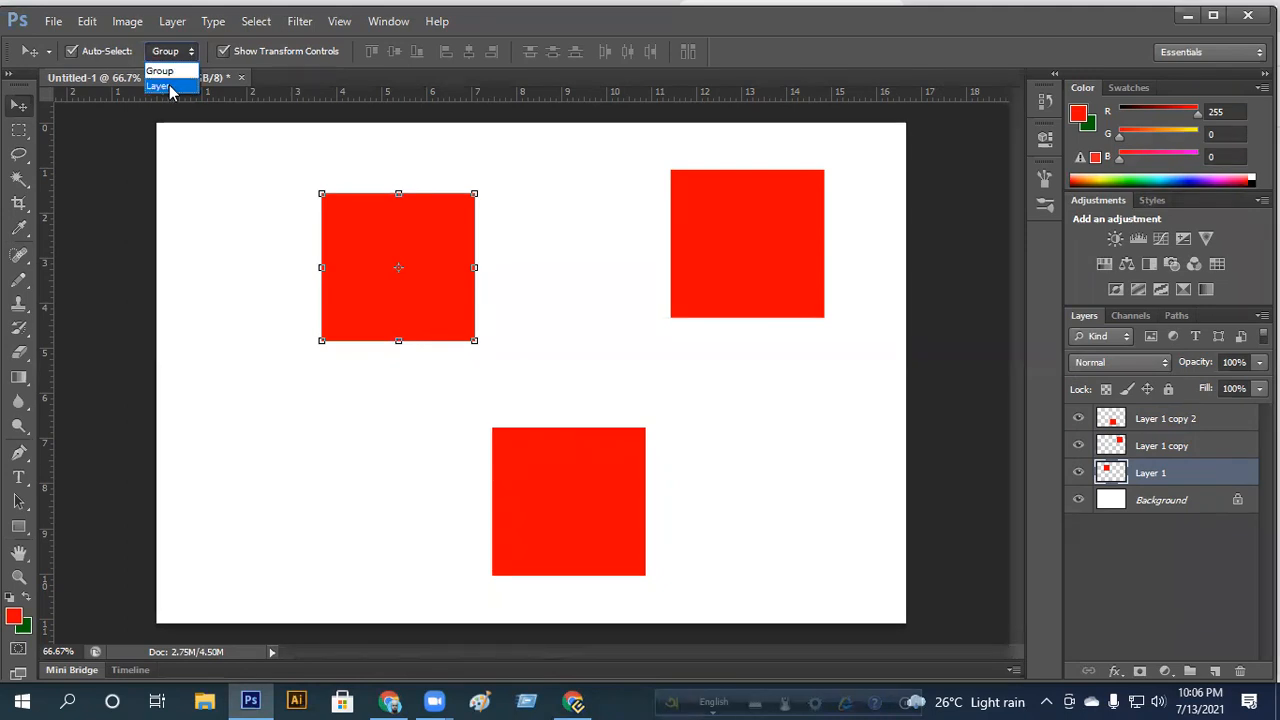
click(173, 88)
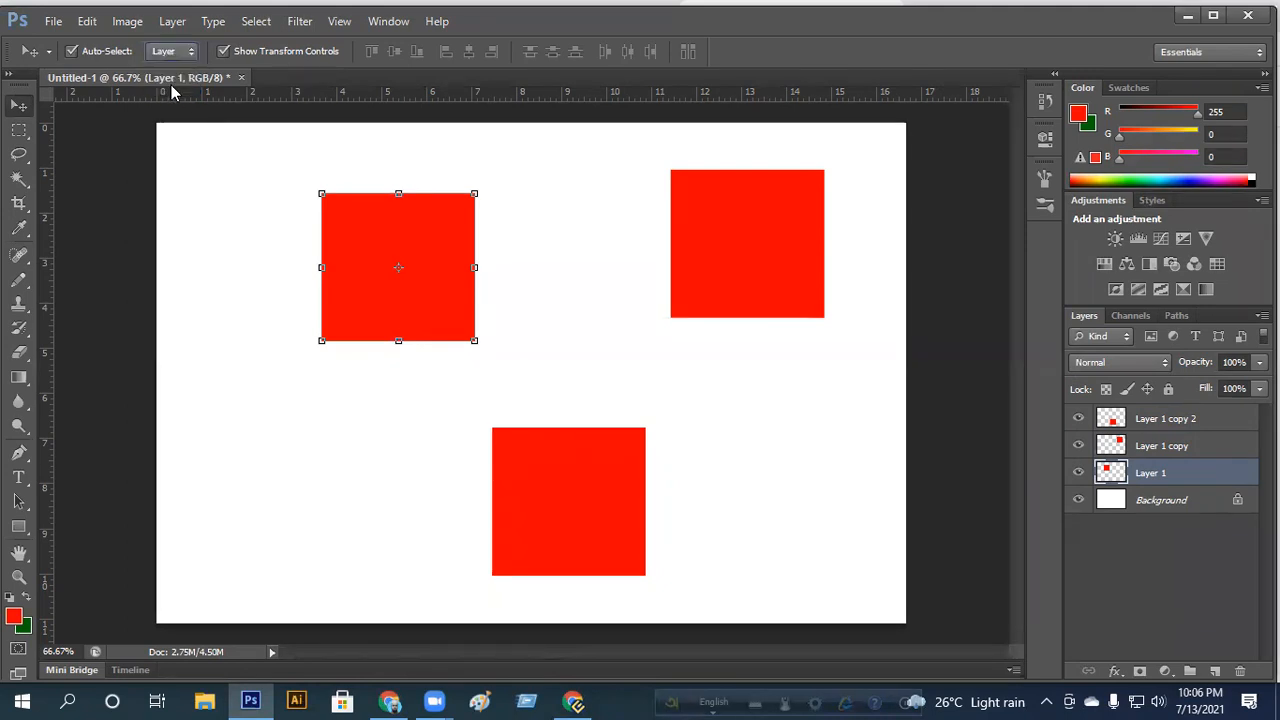
click(172, 54)
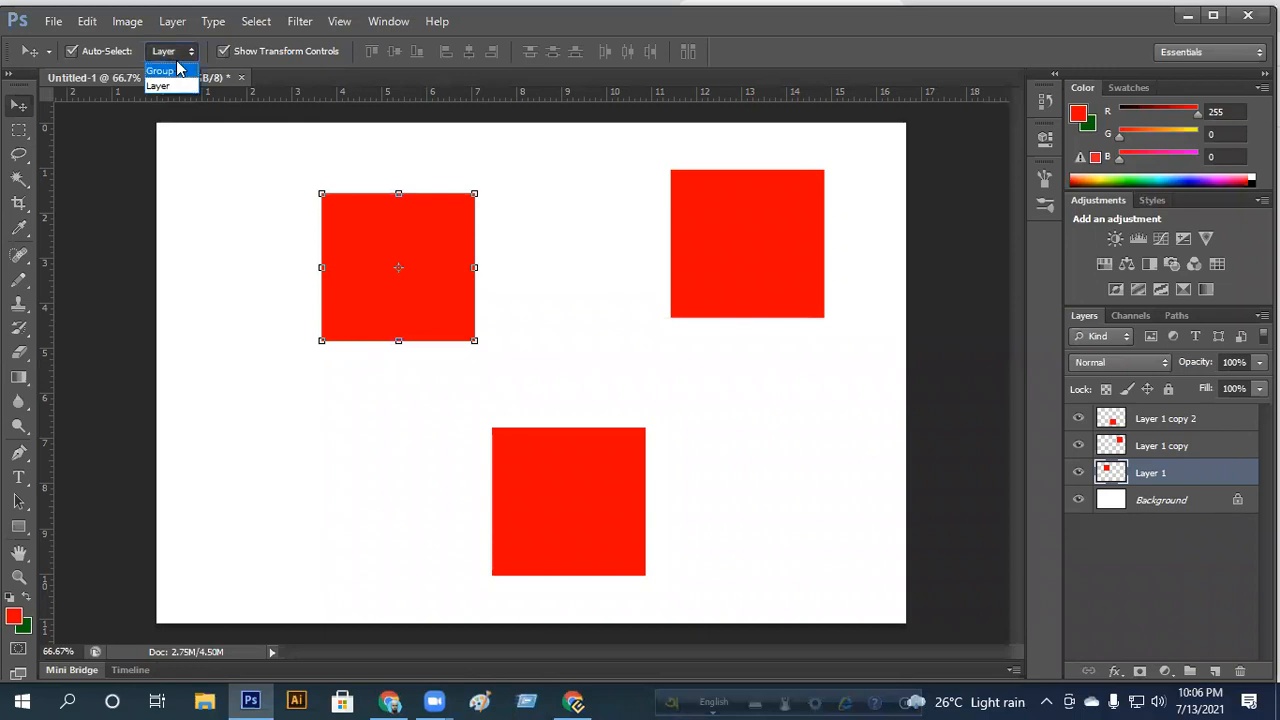
click(172, 73)
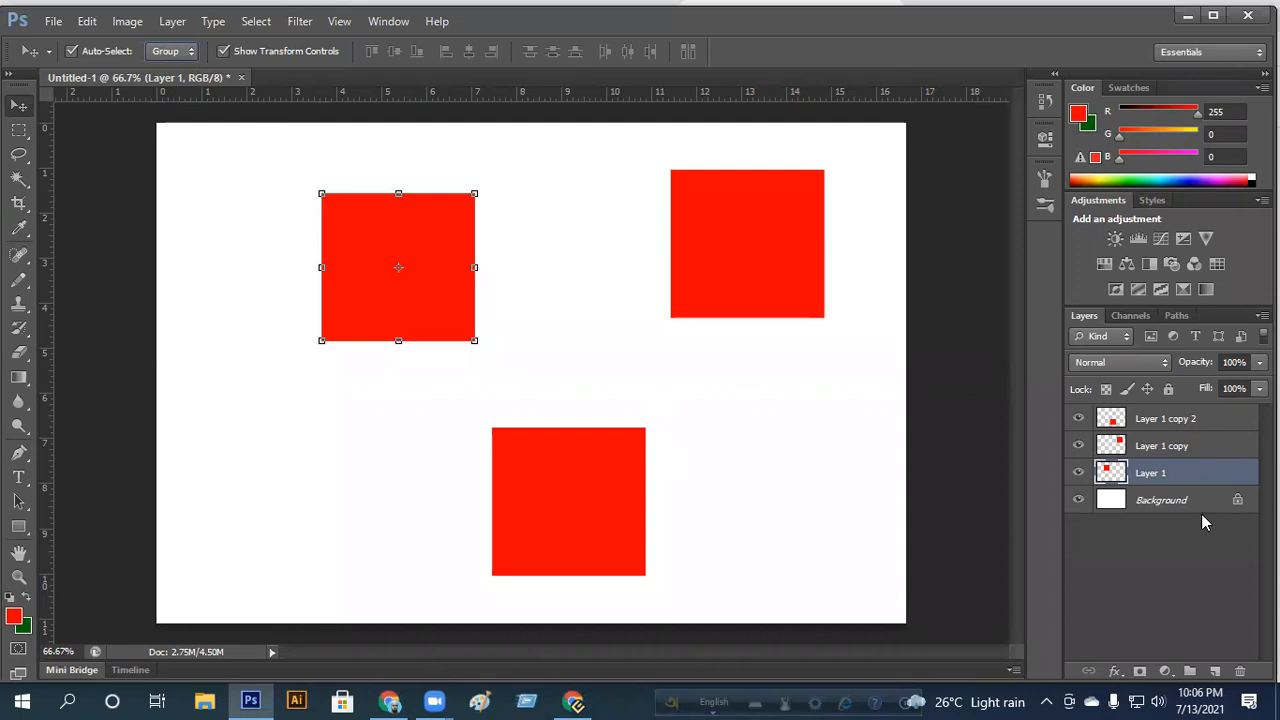
Step: Scale the square on Layer 1 copy 2 to about 38% around its centre and move it left along the canvas's lower part
click(1192, 426)
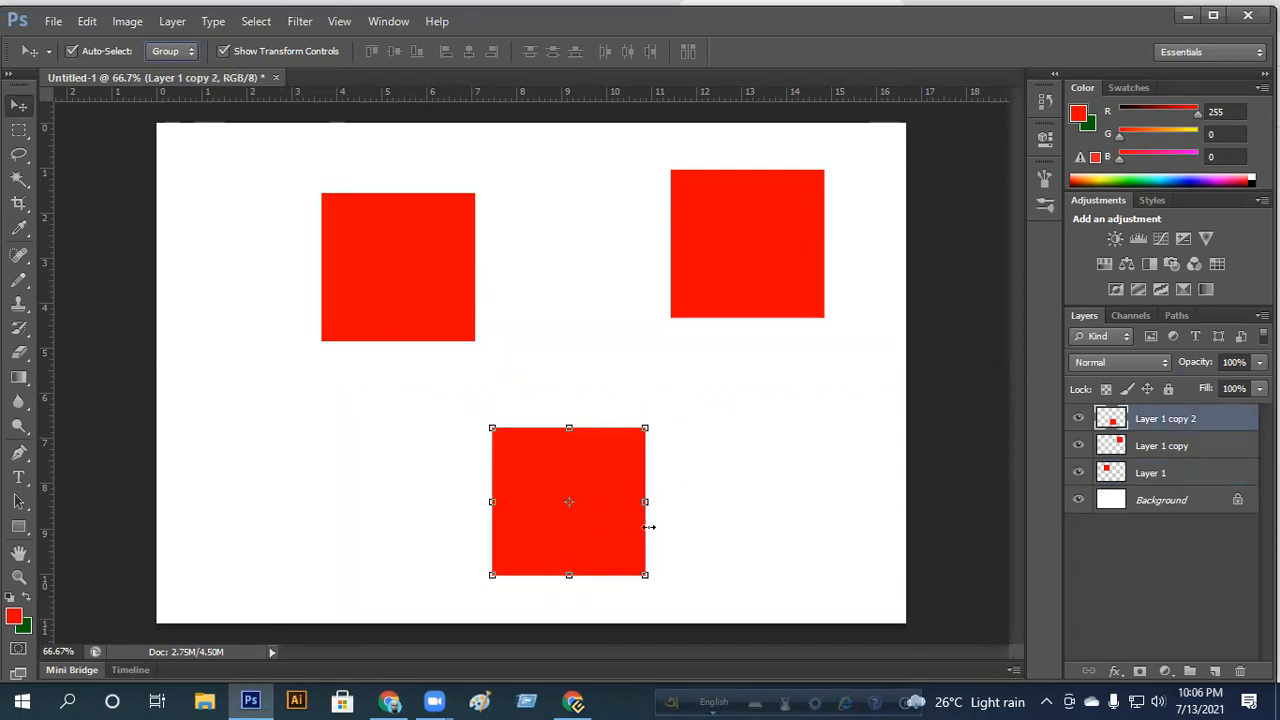
drag(645, 576, 617, 549)
drag(600, 531, 597, 530)
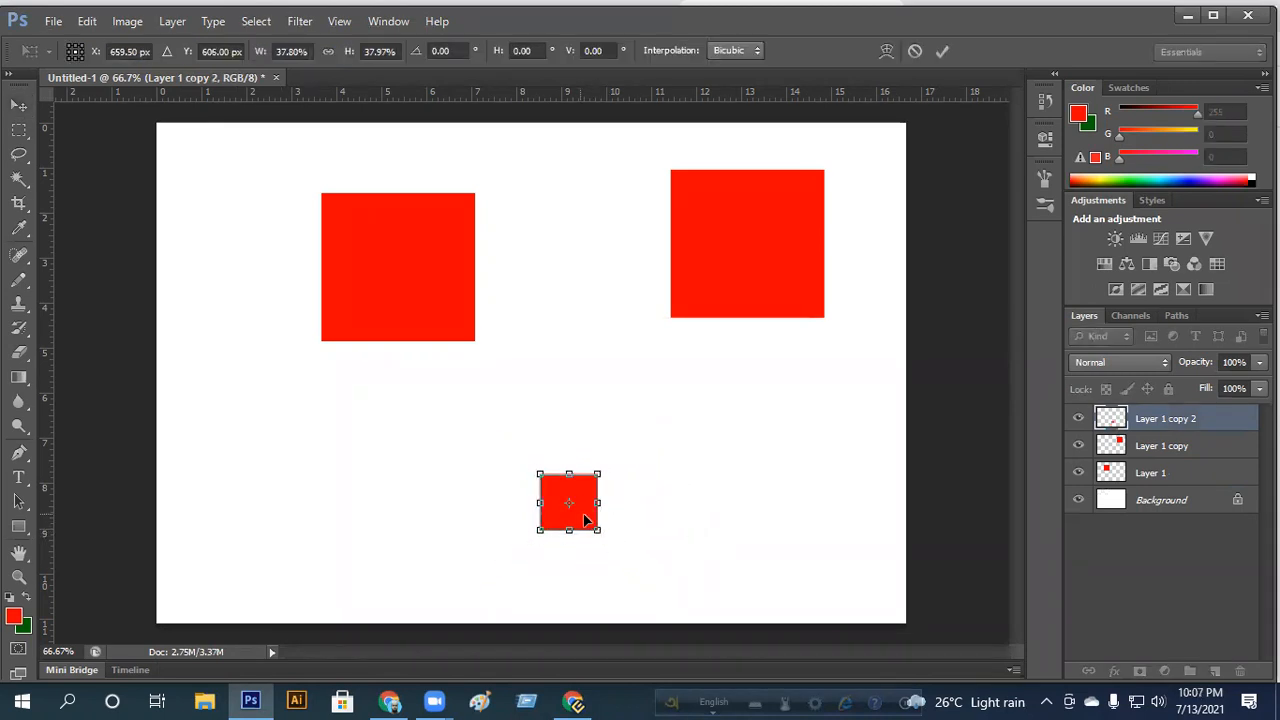
drag(588, 522, 456, 515)
click(942, 51)
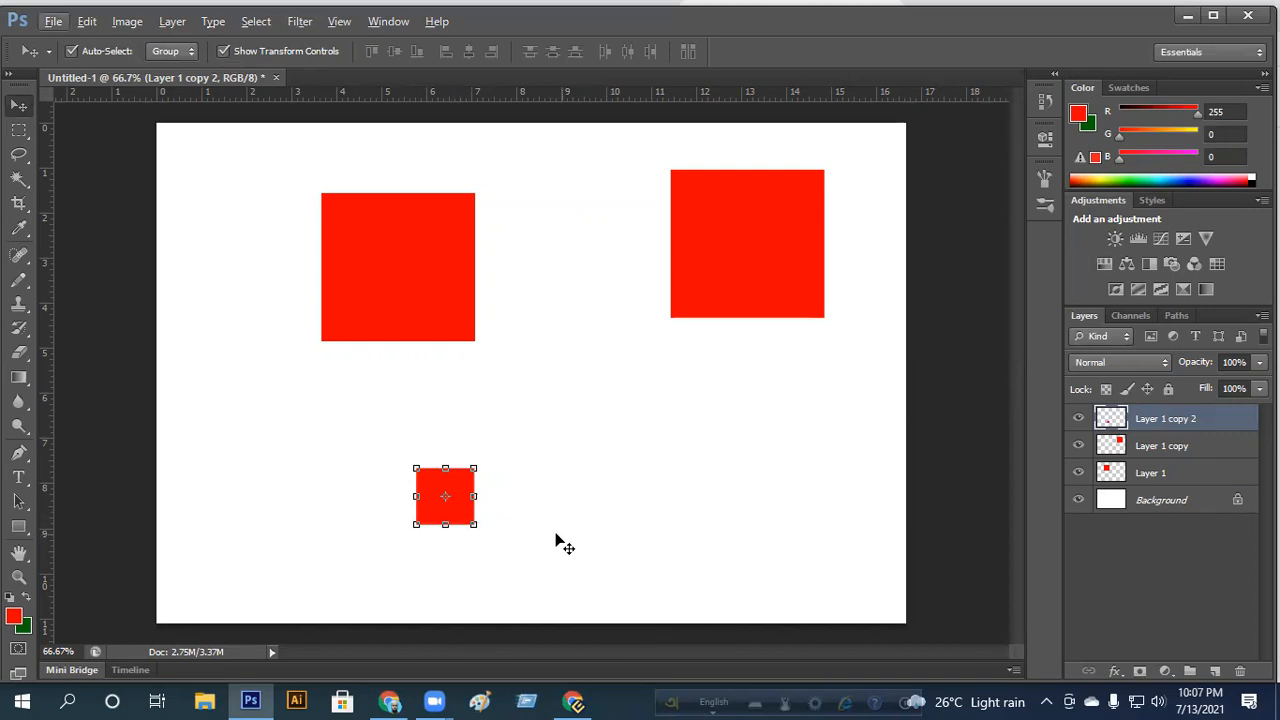
Step: Make four copies of the small red square and spread them between and below the two large squares
drag(458, 516, 593, 361)
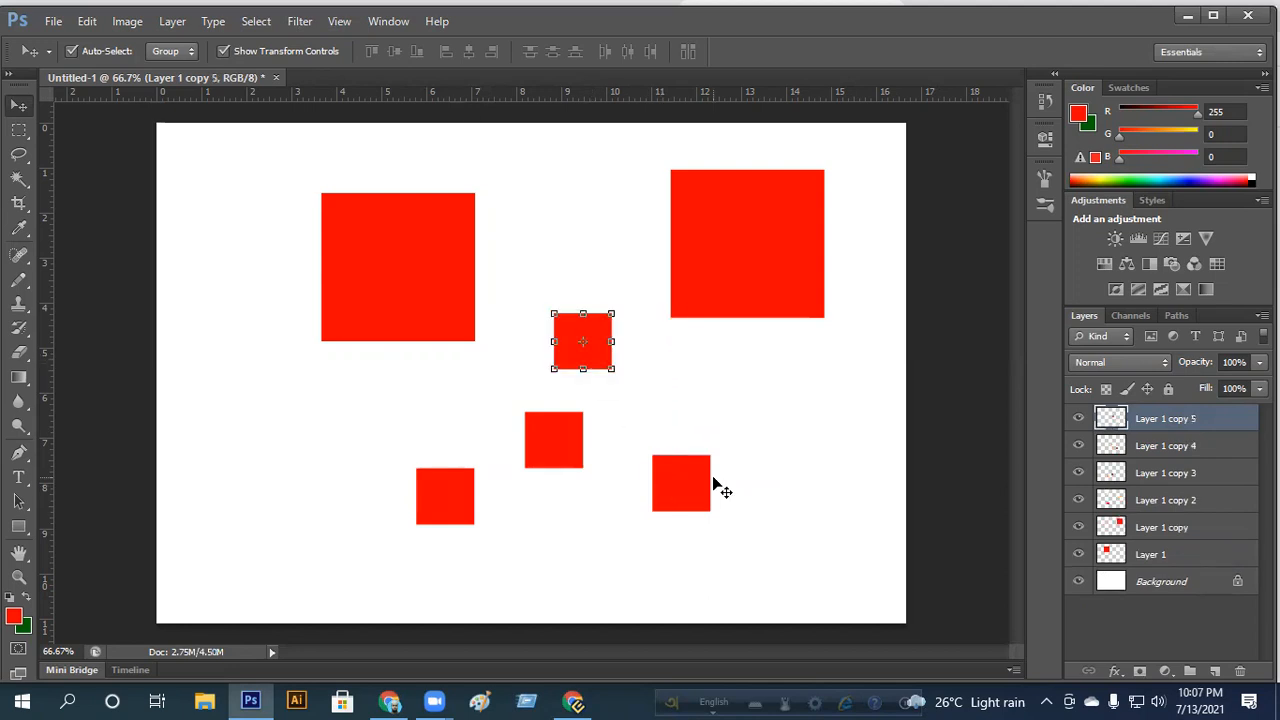
key(ctrl+j)
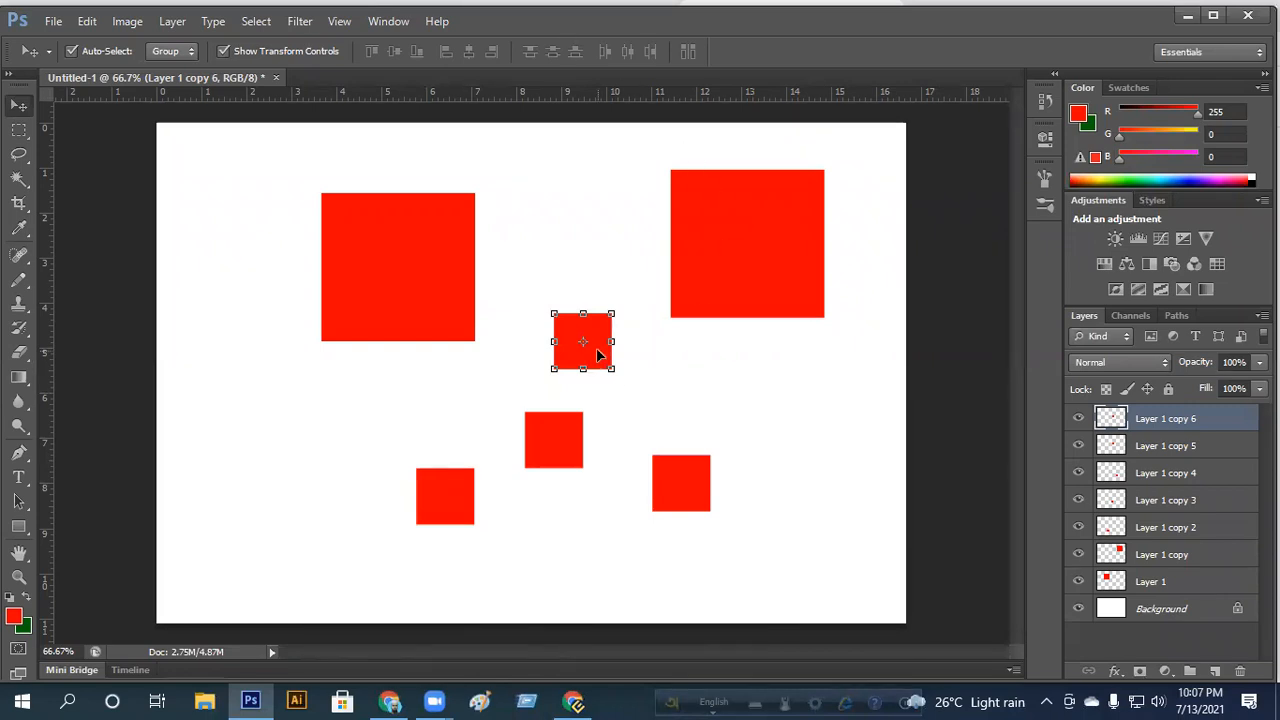
drag(600, 356, 734, 383)
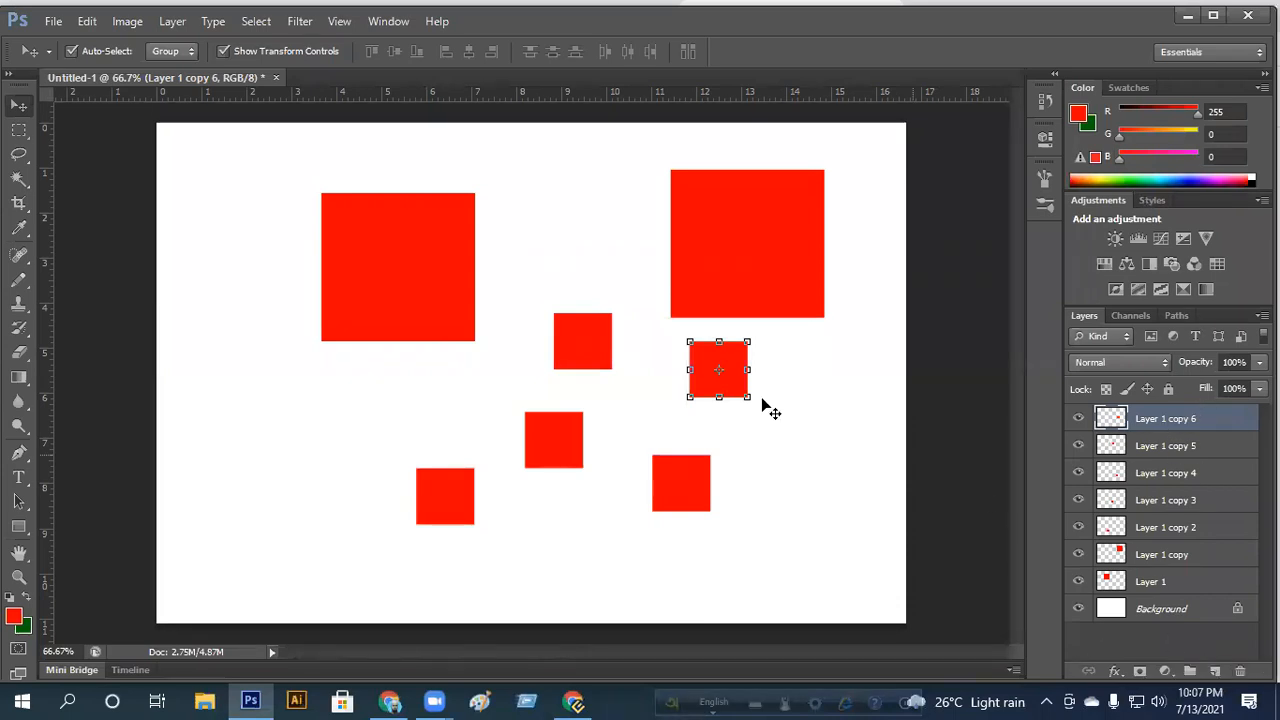
Step: Deselect all layers and duplicate the lower-right small square to a spot below the middle small square
right_click(1198, 420)
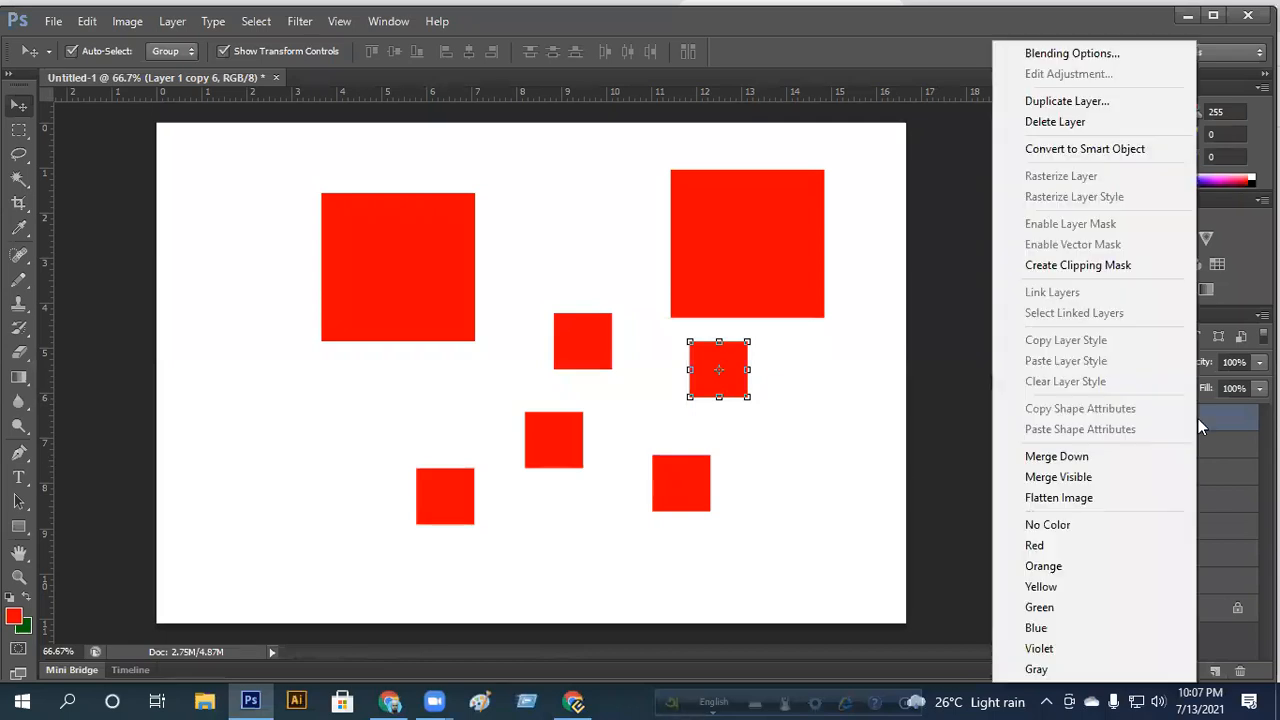
click(770, 447)
click(800, 457)
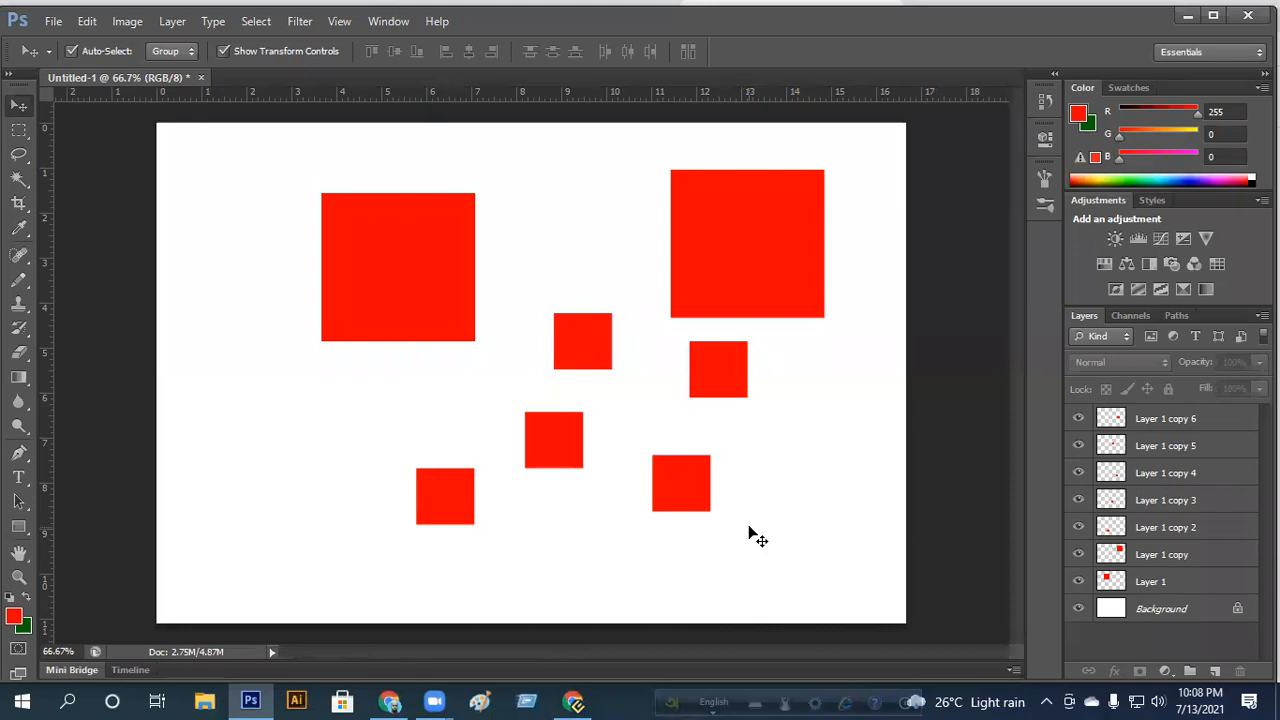
key(alt)
drag(664, 492, 554, 548)
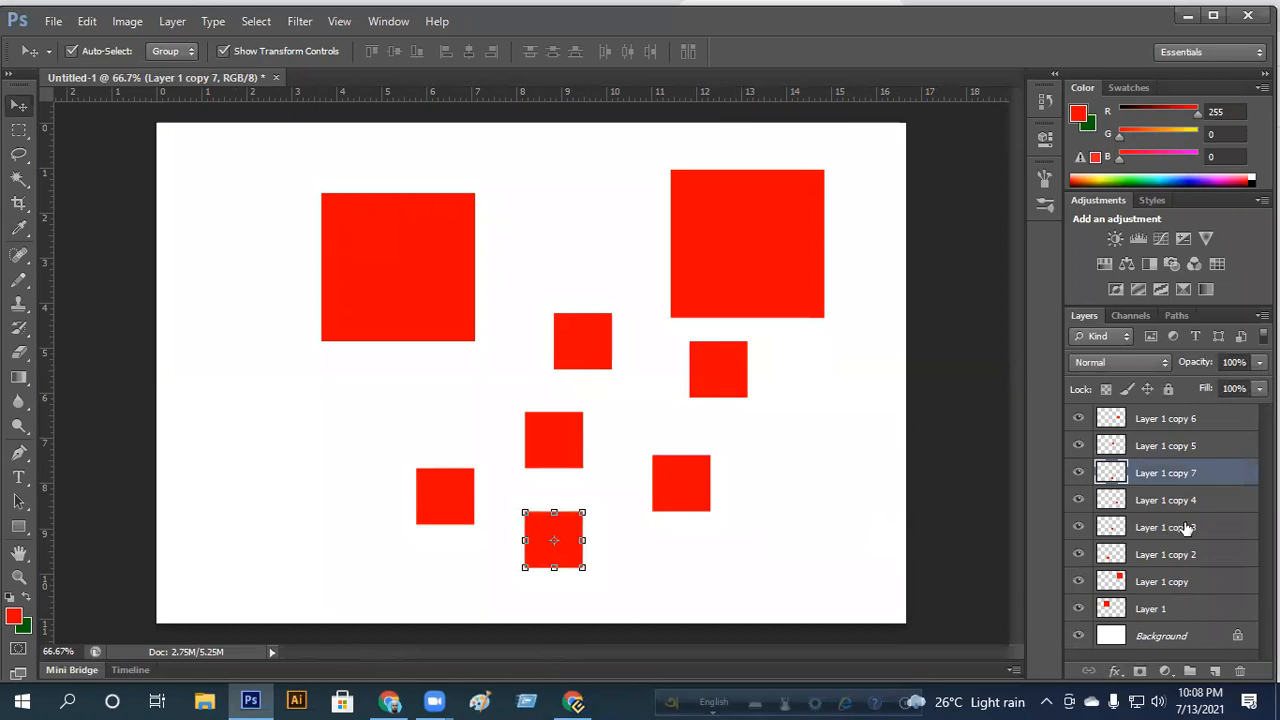
Step: Select the six small-square layers from Layer 1 copy 6 through Layer 1 copy 2 and group them
click(1185, 422)
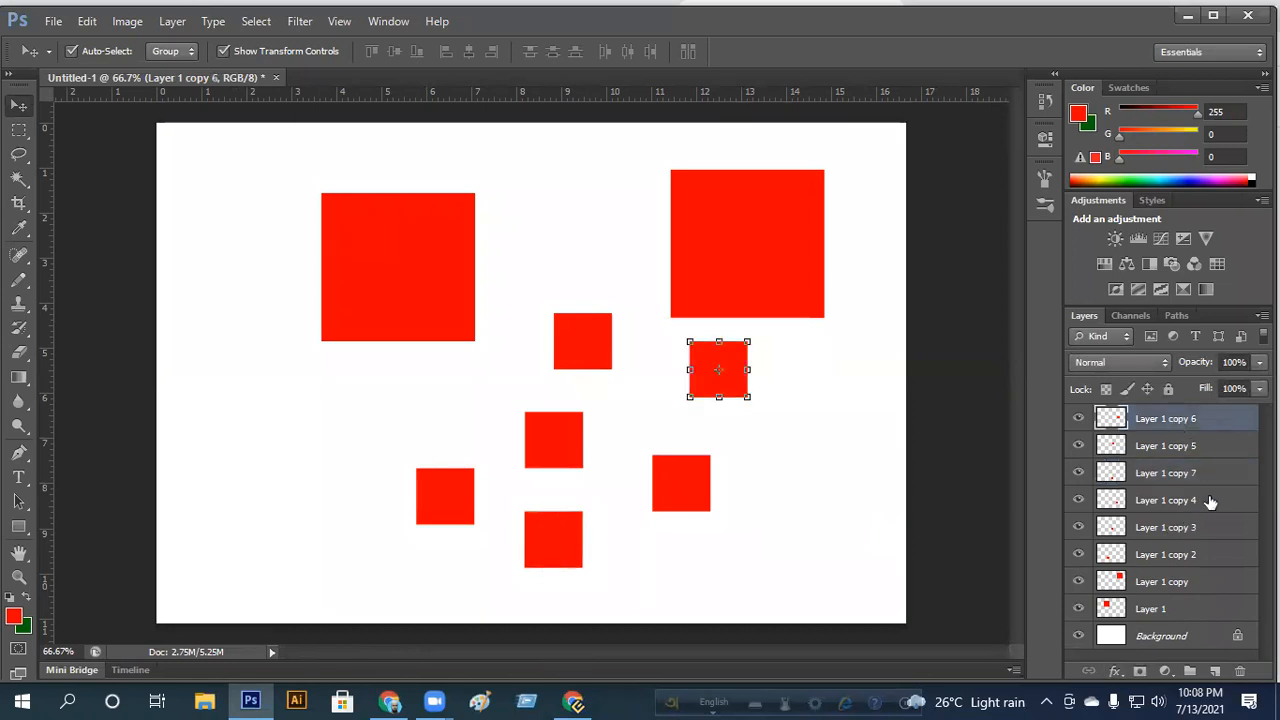
shift+click(1200, 556)
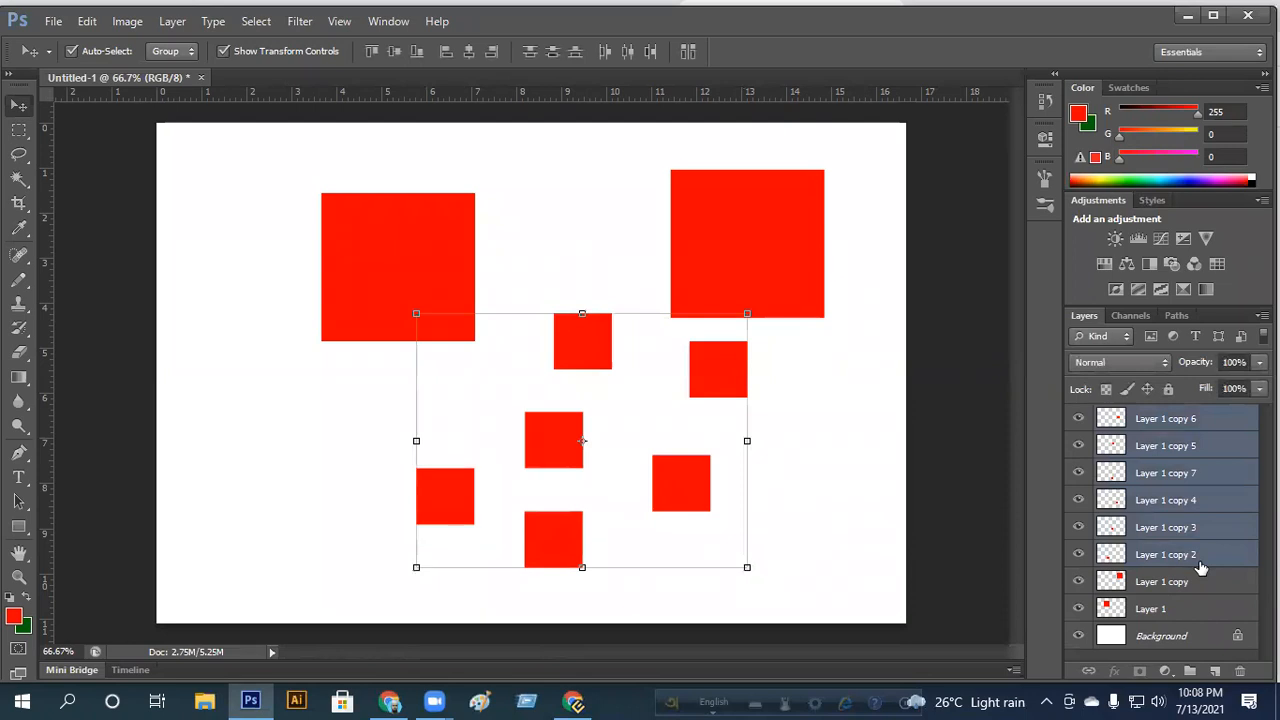
key(ctrl+g)
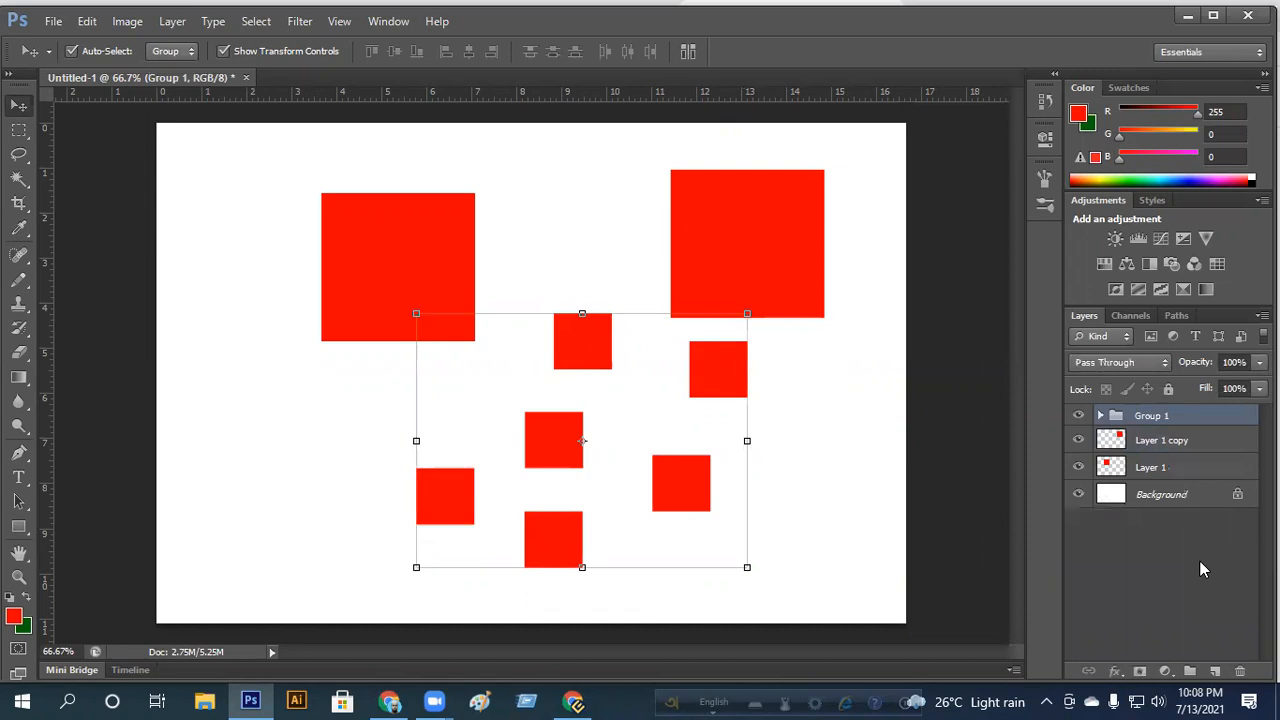
Step: Hide and reshow the group of small squares, and select Layer 1 followed by Layer 1 copy
click(1077, 416)
click(1077, 417)
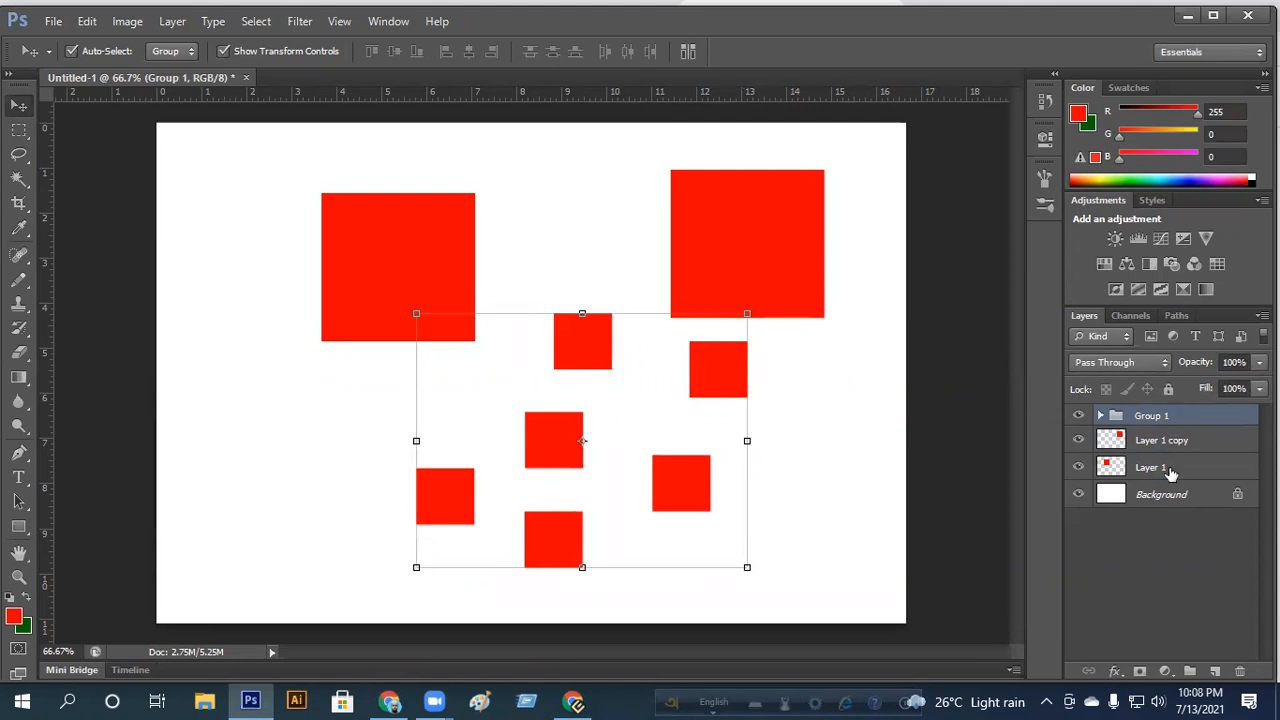
click(1165, 470)
click(1184, 450)
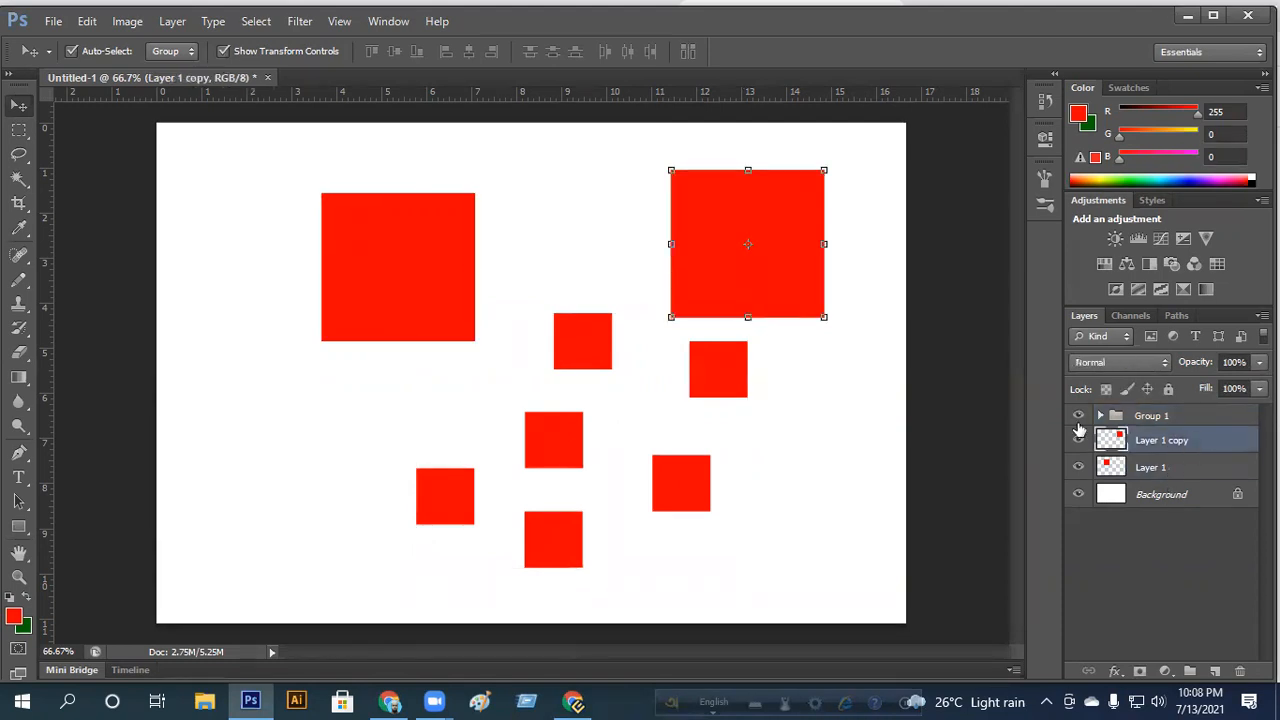
Step: Expand and collapse the group, keep Auto-Select set to Group, and select the whole group through its lower-right small square
click(1100, 416)
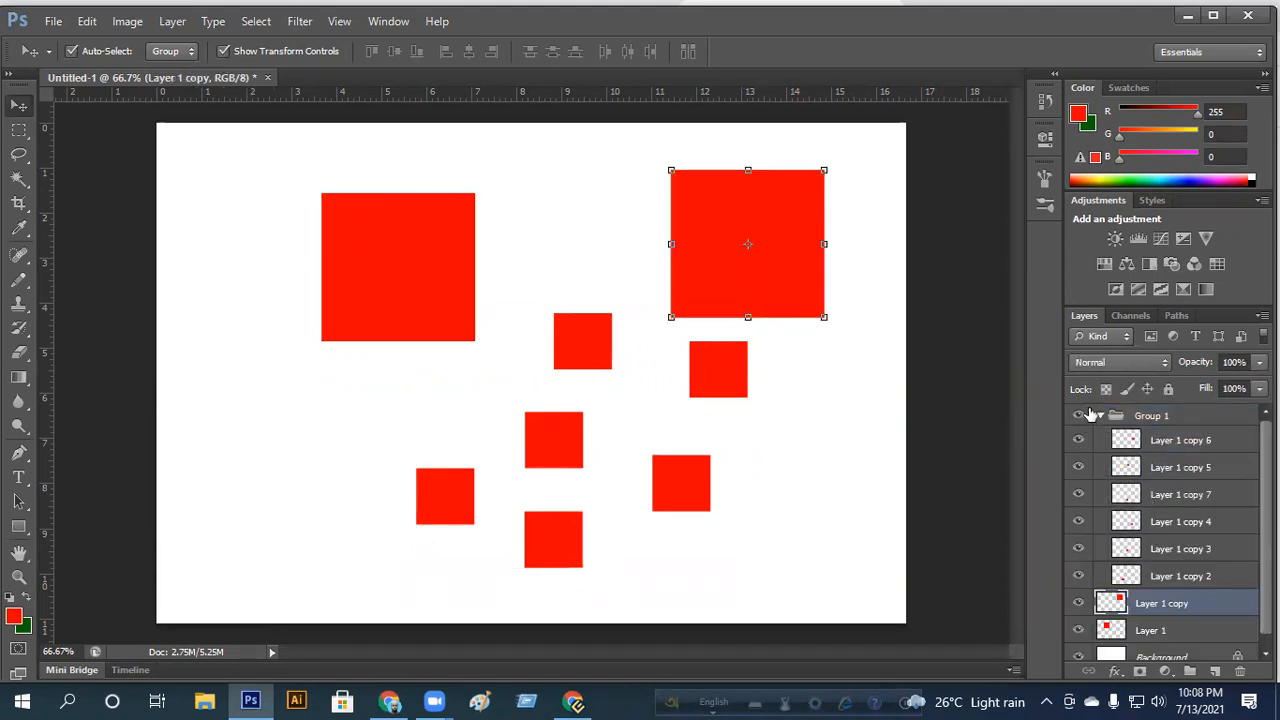
click(1101, 417)
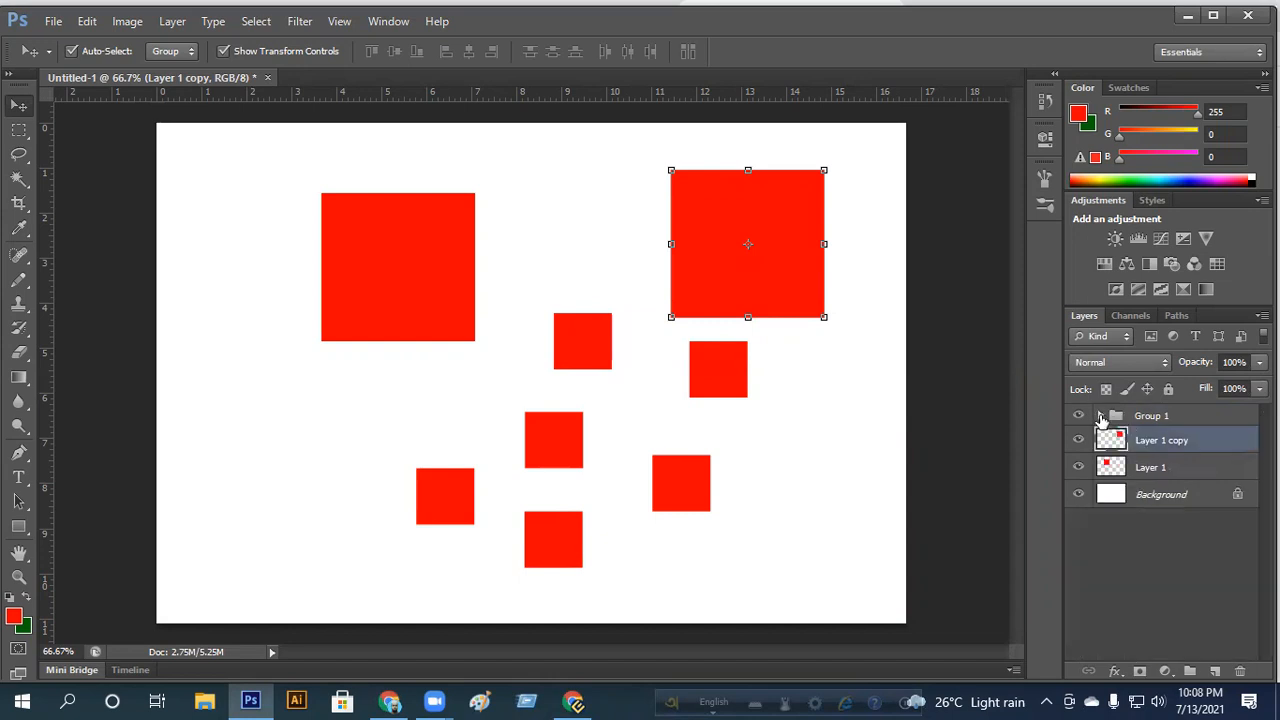
click(172, 56)
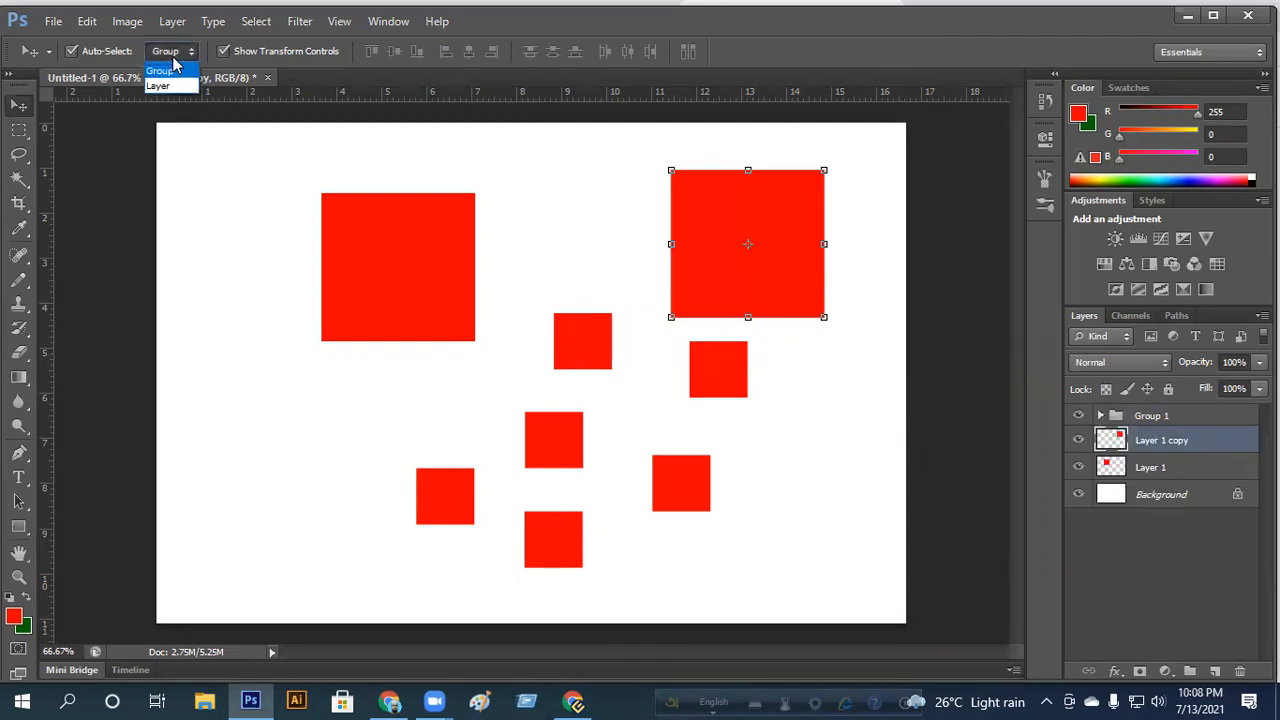
click(172, 72)
click(168, 52)
click(177, 74)
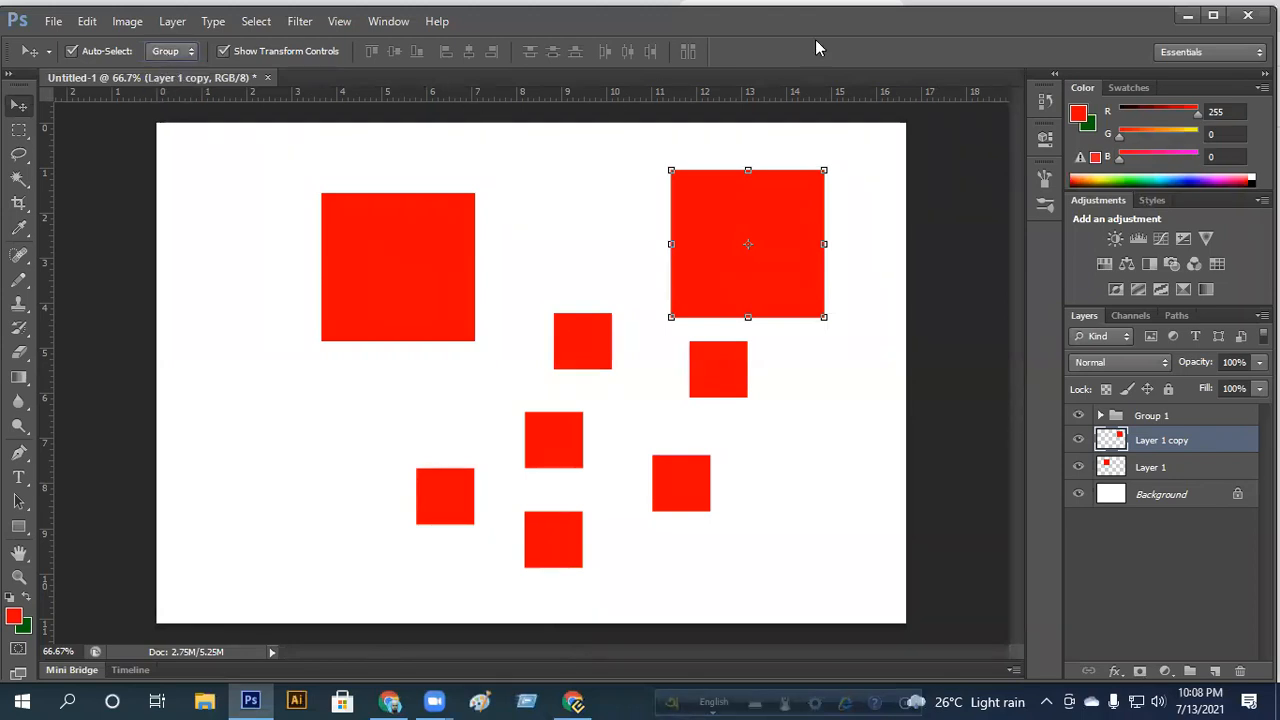
click(685, 486)
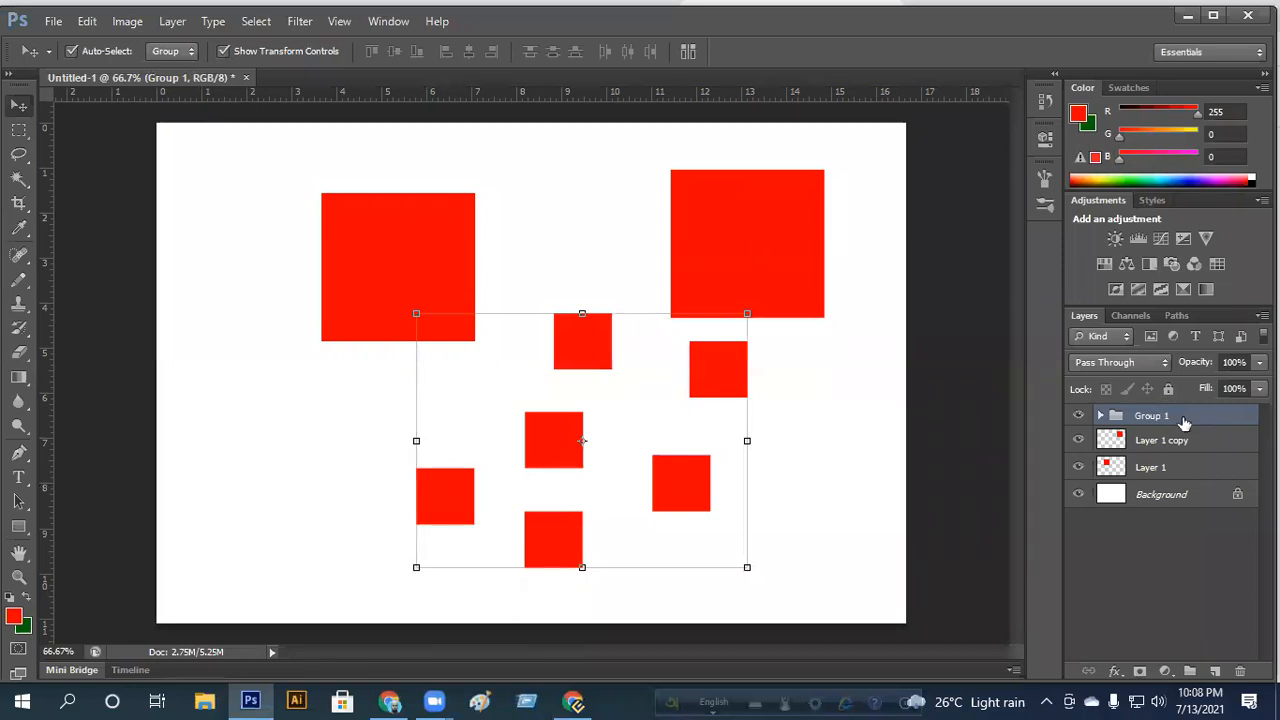
Step: Expand the group to view its layers, clear the selection, reselect the group through its lower-right small square, and collapse it
click(1100, 415)
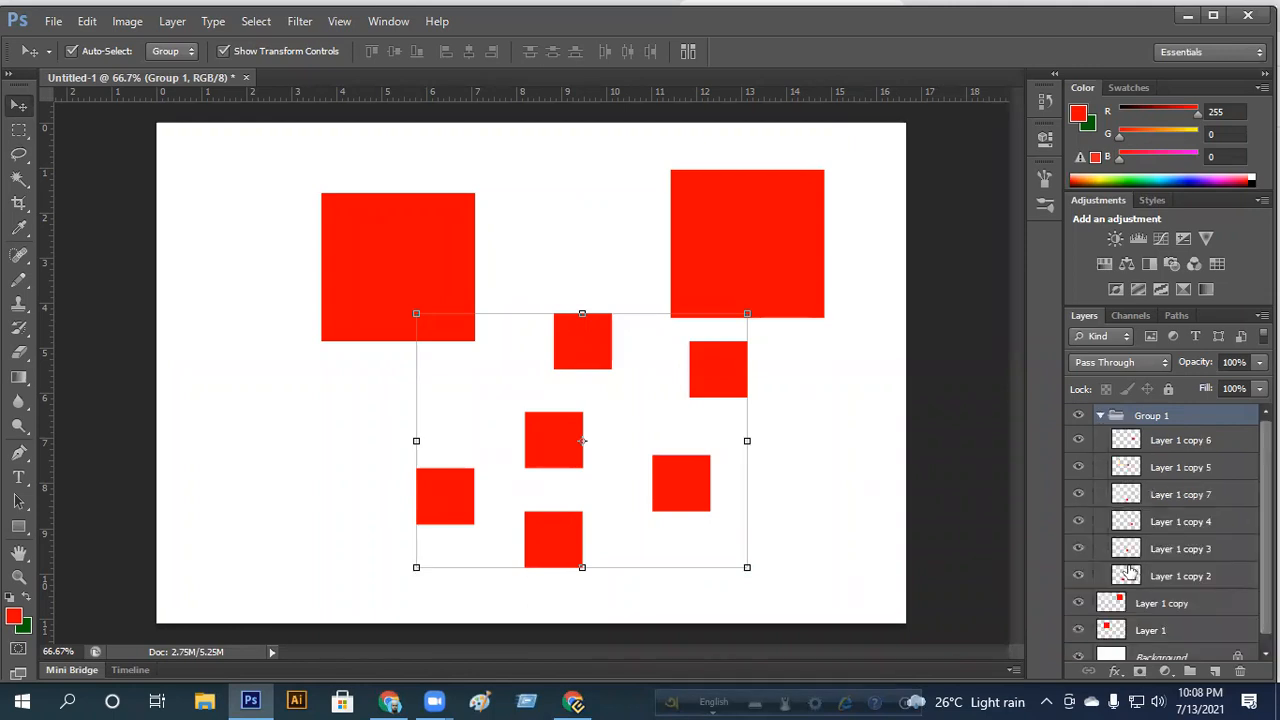
click(826, 403)
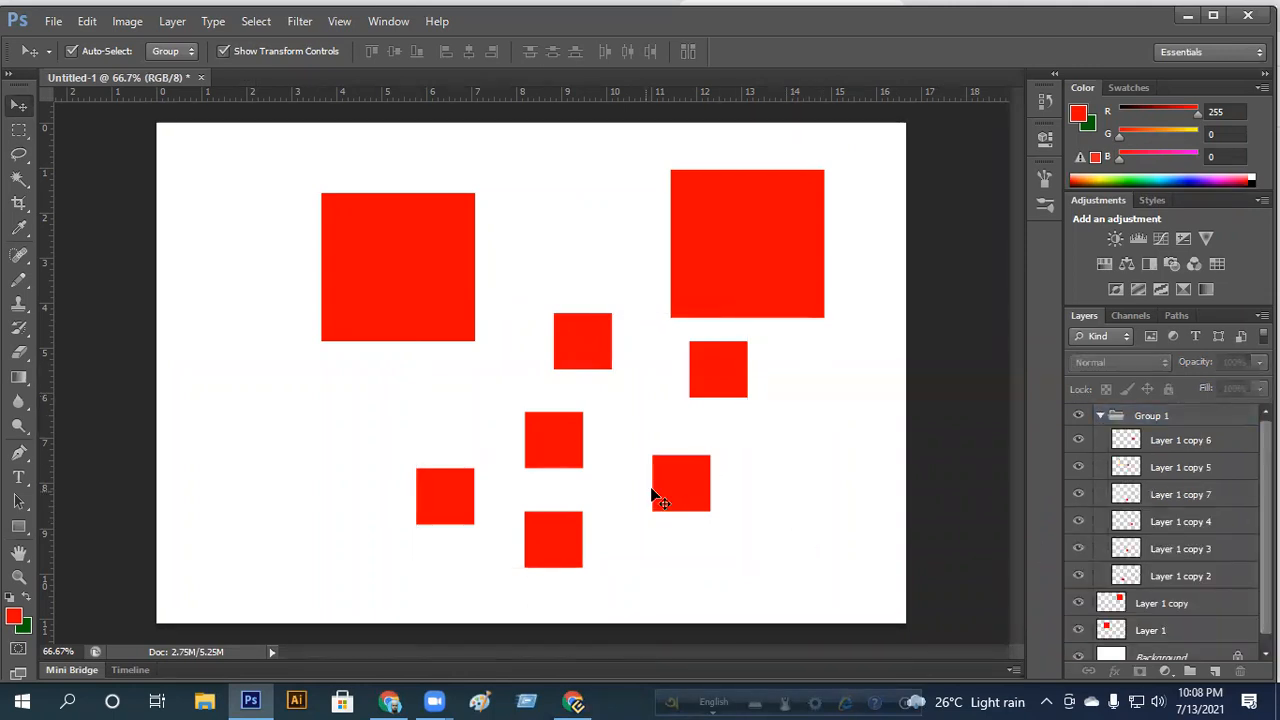
click(671, 490)
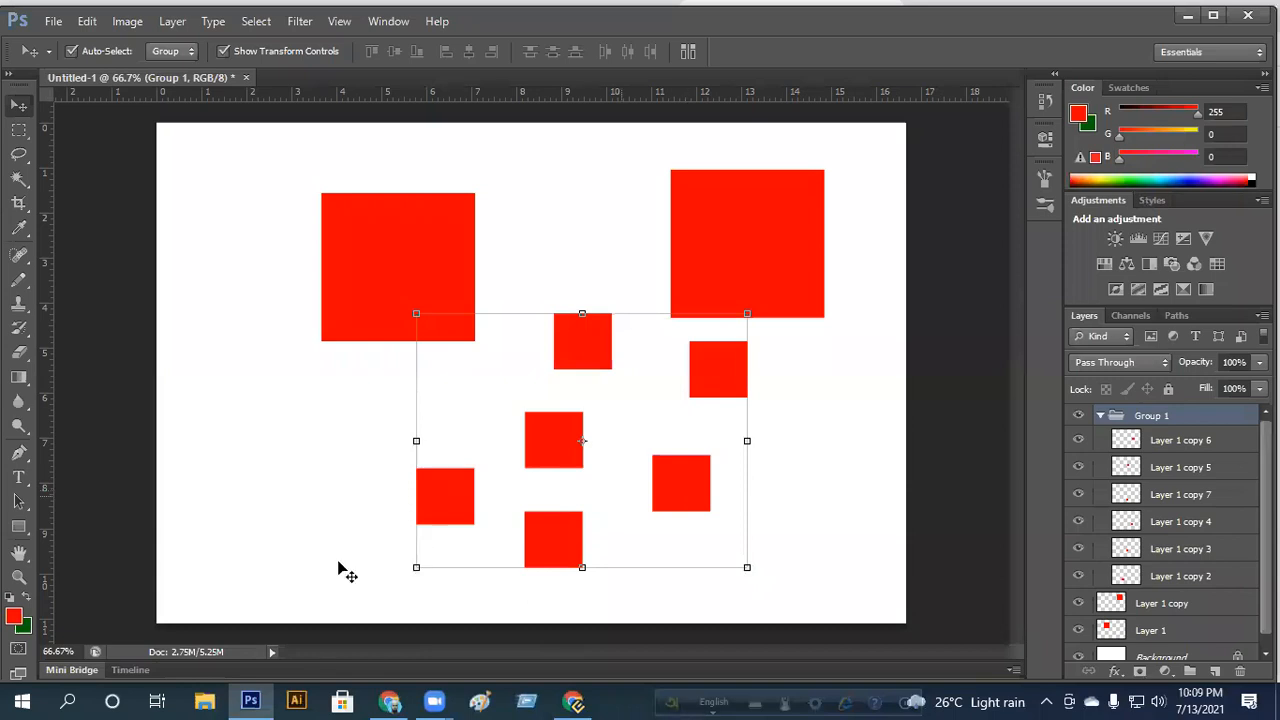
click(1101, 415)
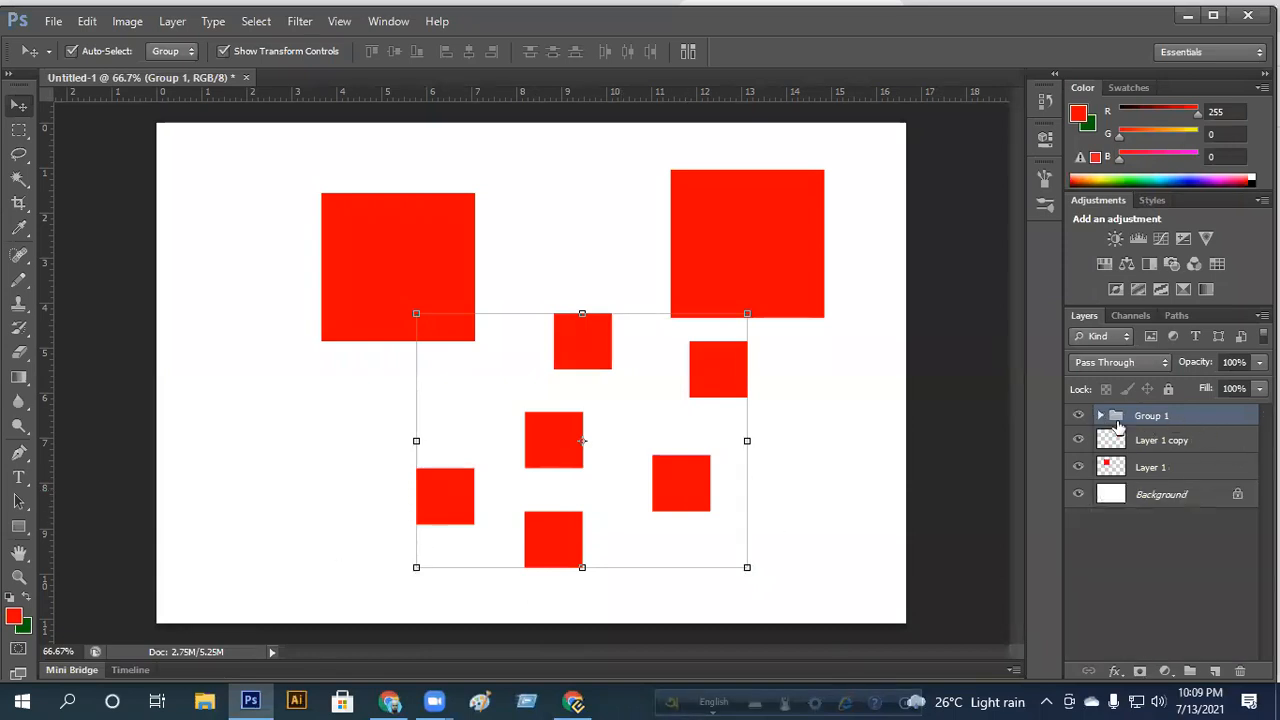
click(1101, 415)
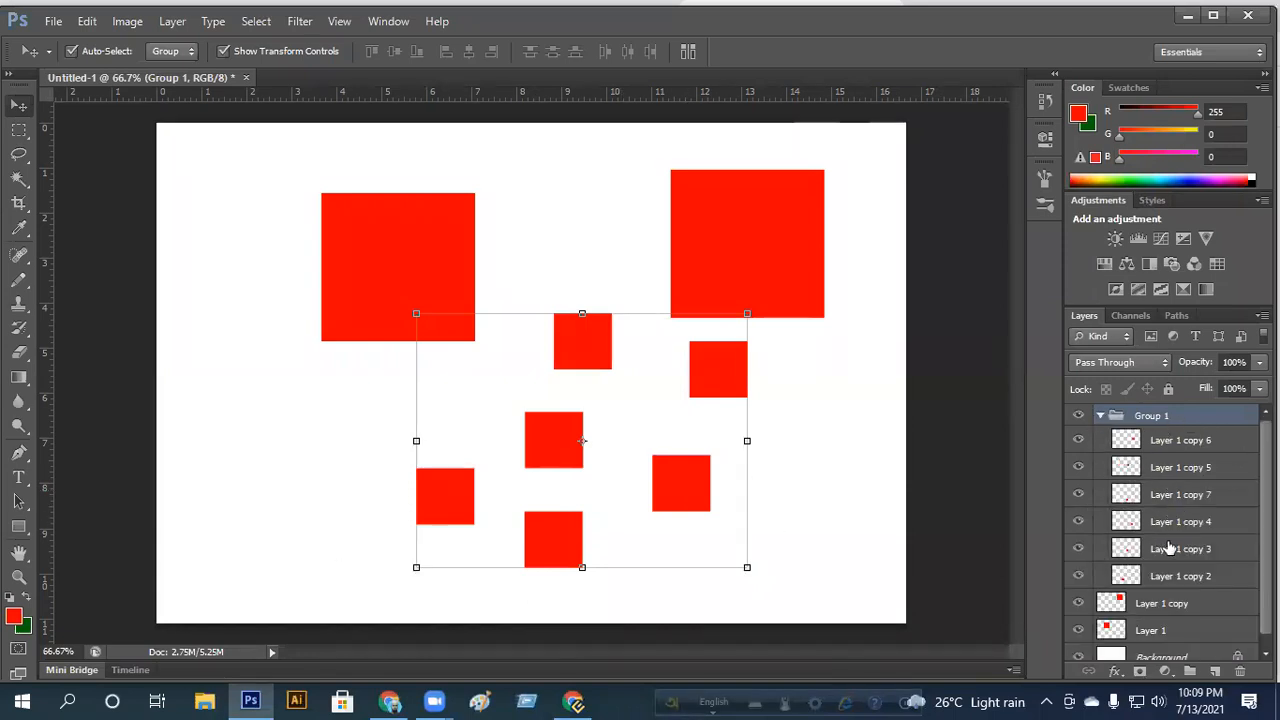
click(1101, 415)
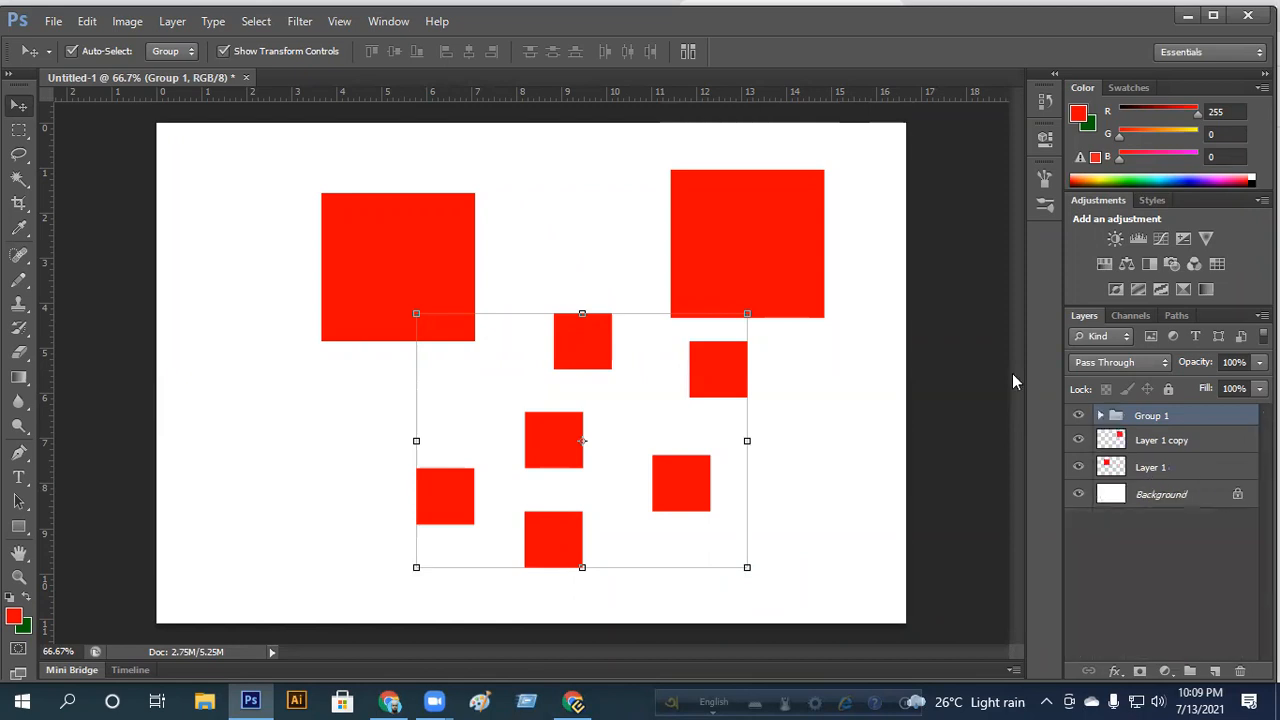
Step: Set Auto-Select to Layer and select the right large square, followed by only the lower-right small square
click(157, 52)
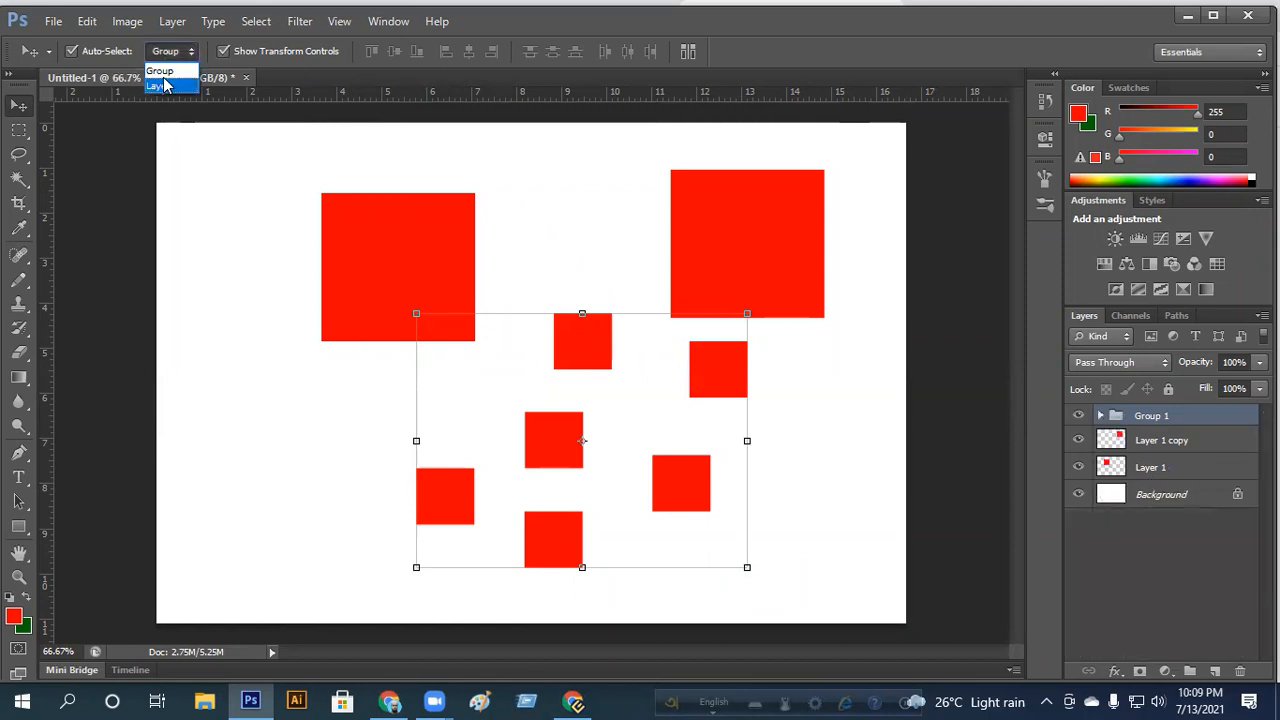
click(170, 88)
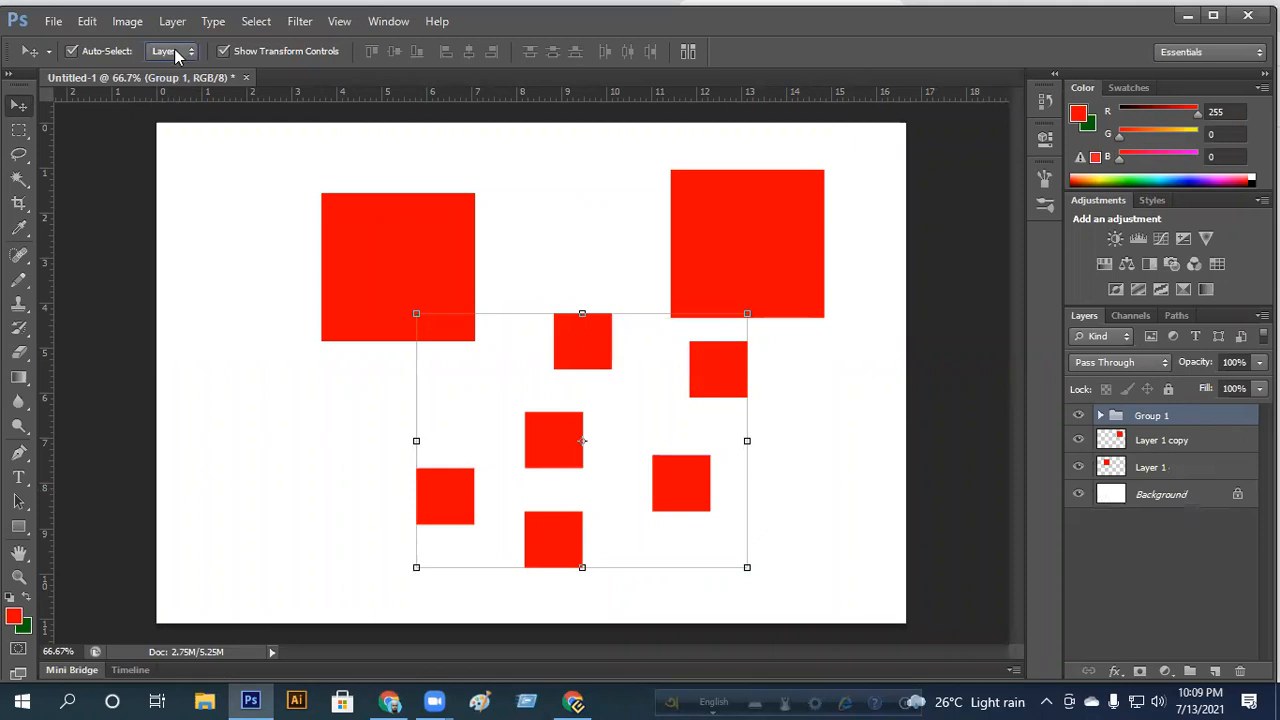
click(170, 51)
click(165, 86)
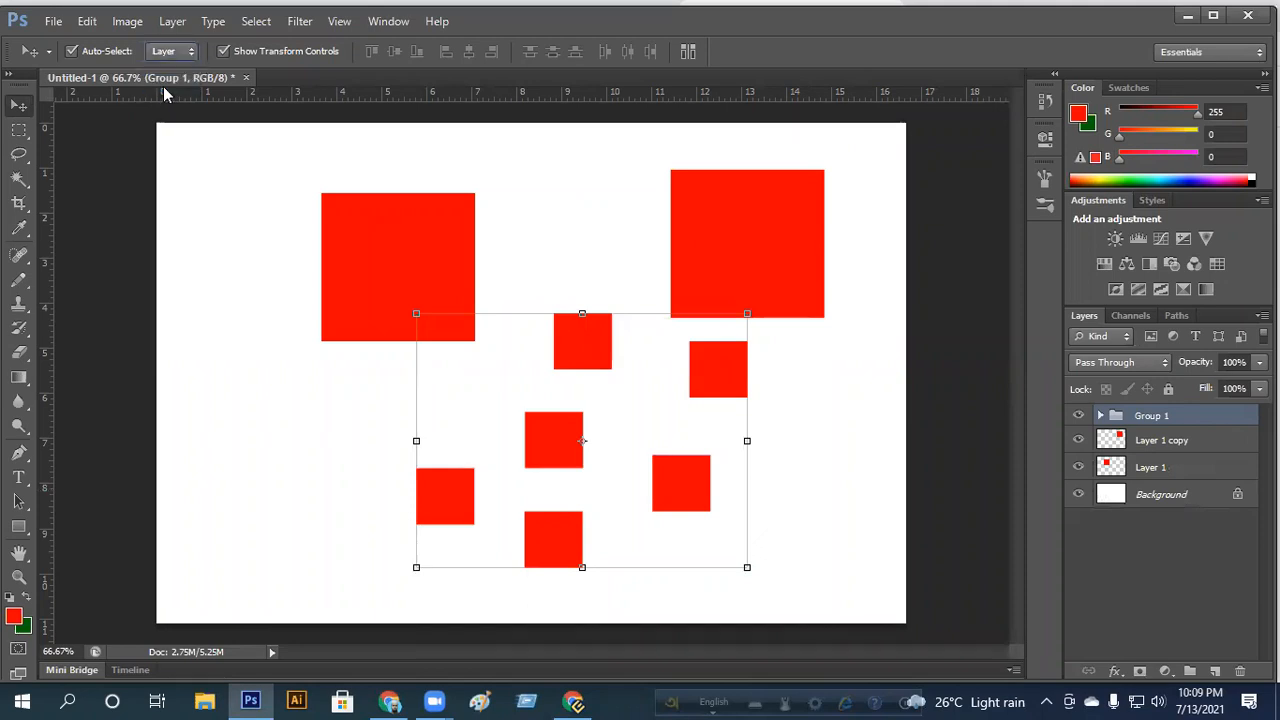
click(779, 244)
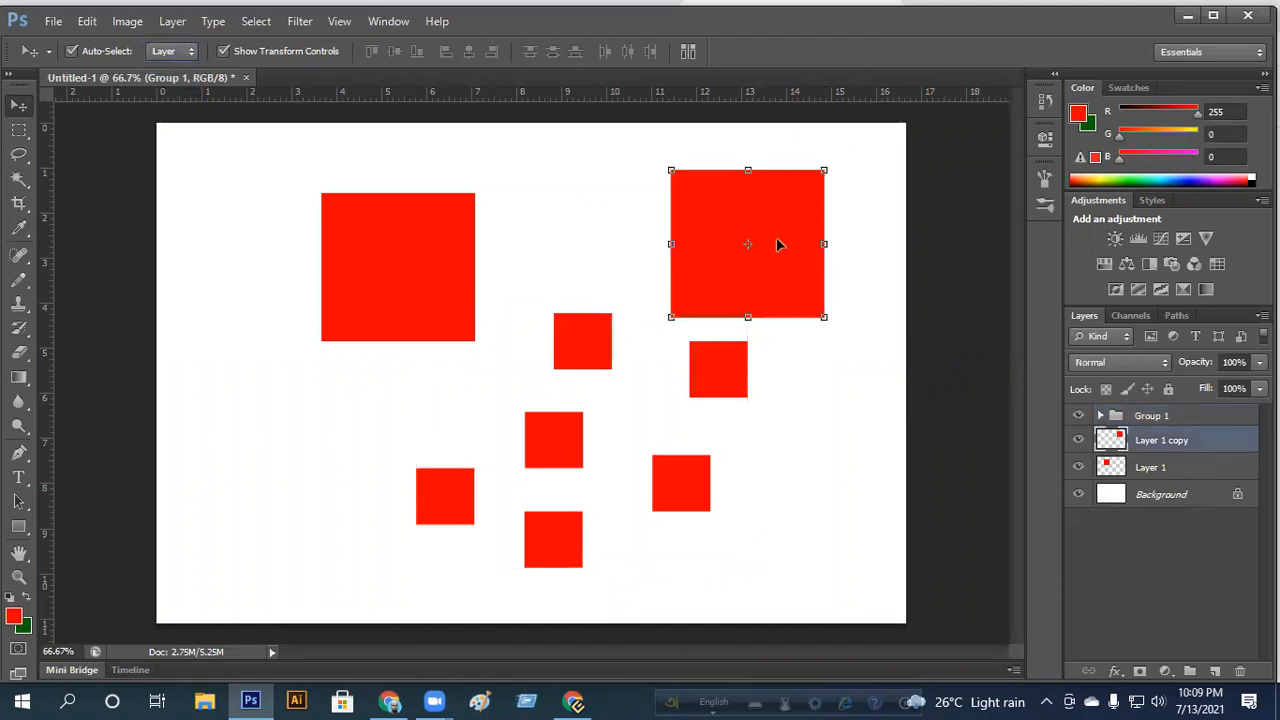
click(680, 485)
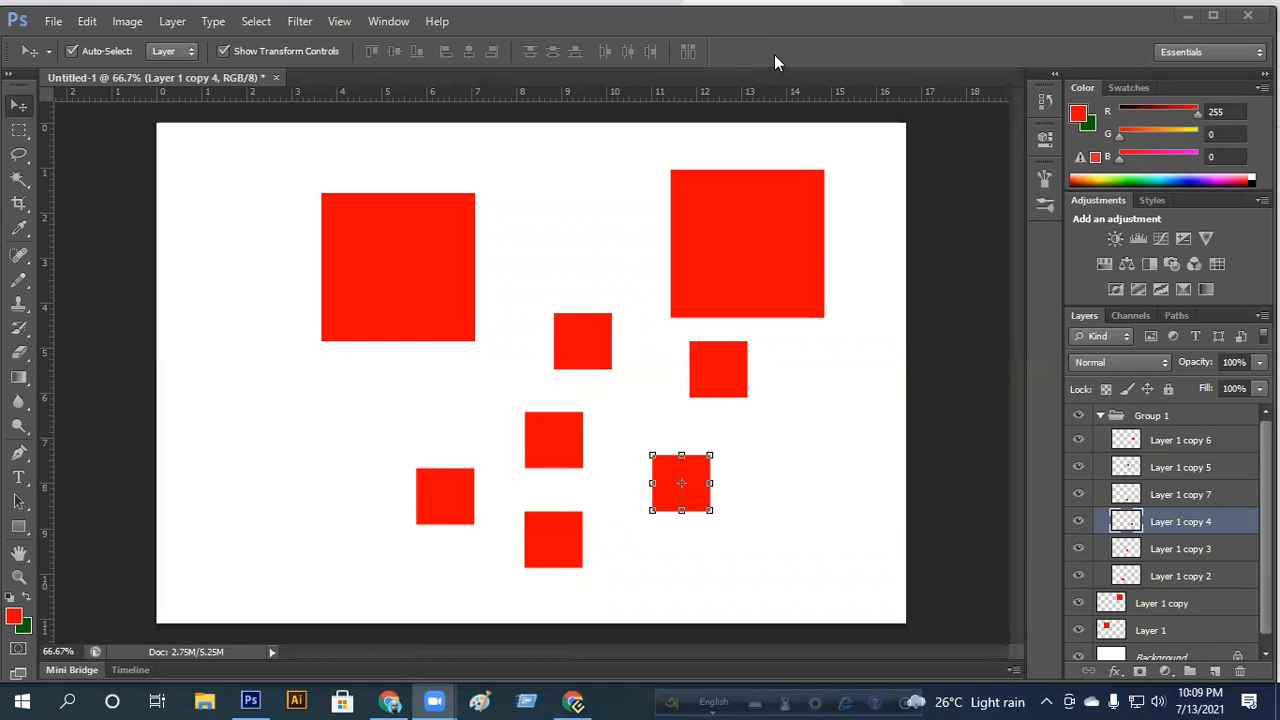
Step: Set Auto-Select to Group and select the right large square, followed by the whole group through its uppermost small square
click(167, 68)
click(174, 54)
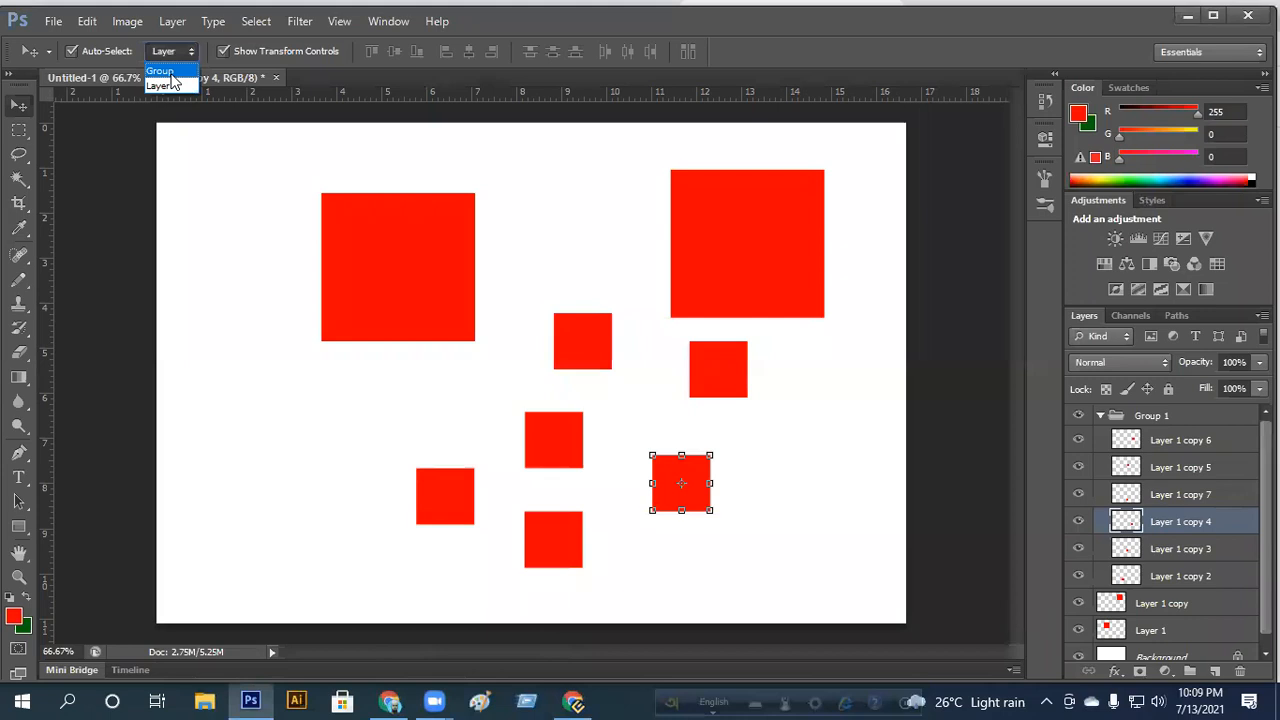
click(165, 66)
click(777, 243)
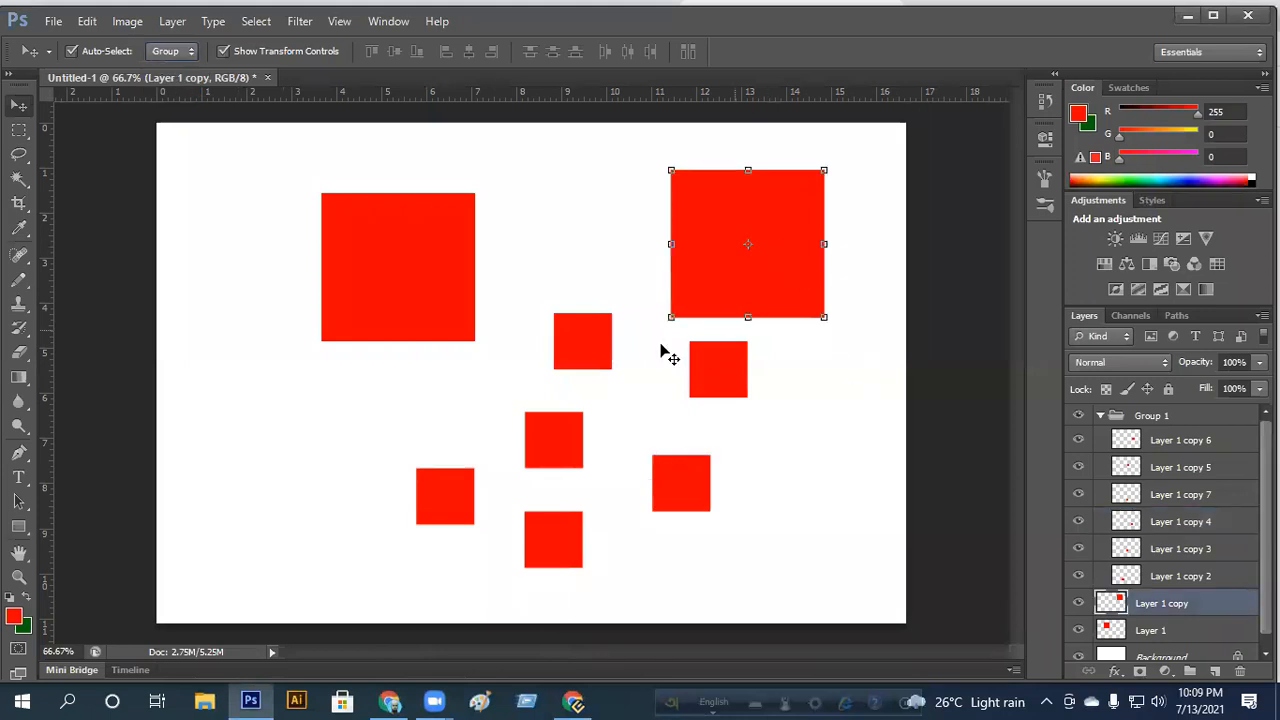
click(581, 322)
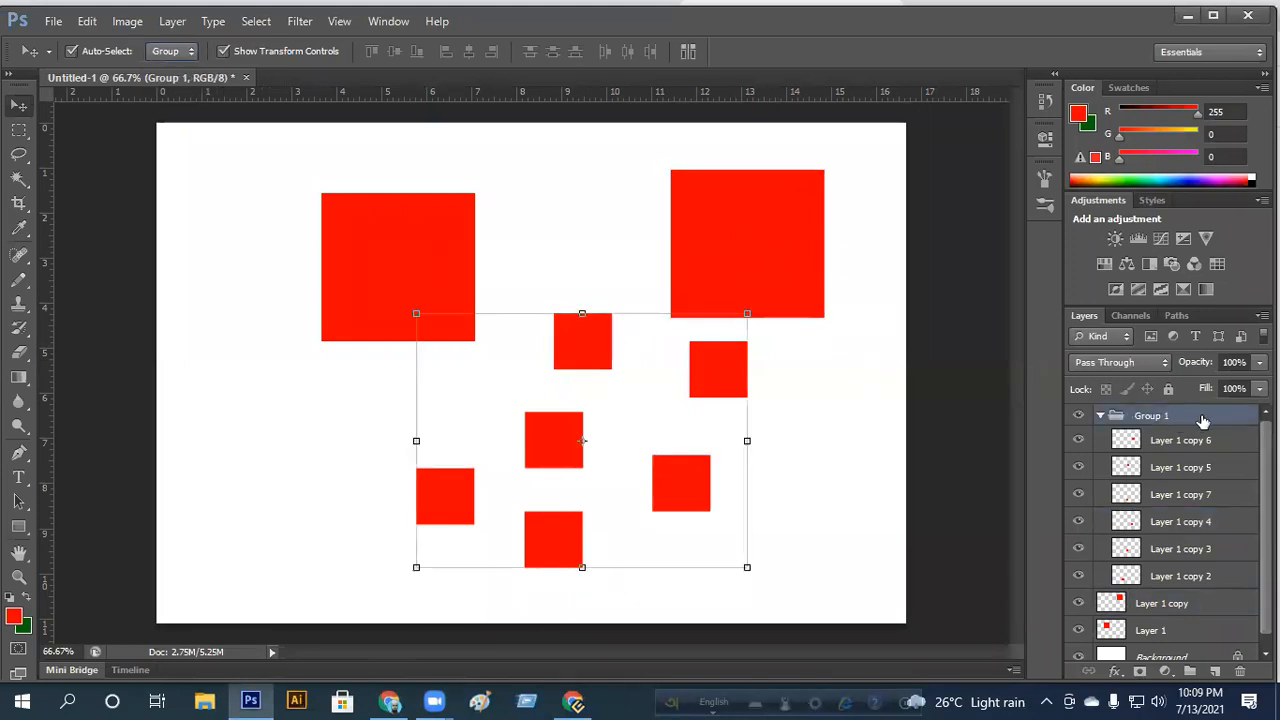
Step: Set Auto-Select to Layer, individually select the lower-left, middle and uppermost small squares, and select and collapse Group 1
click(186, 53)
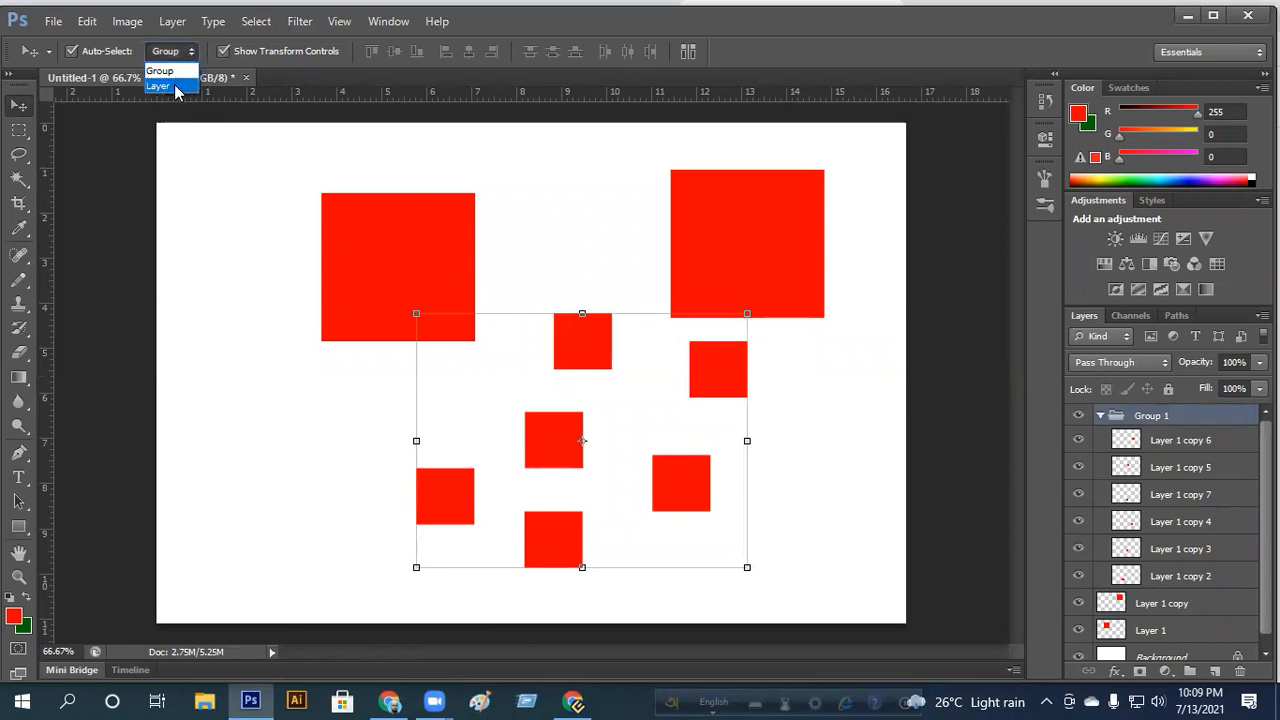
click(172, 84)
click(448, 503)
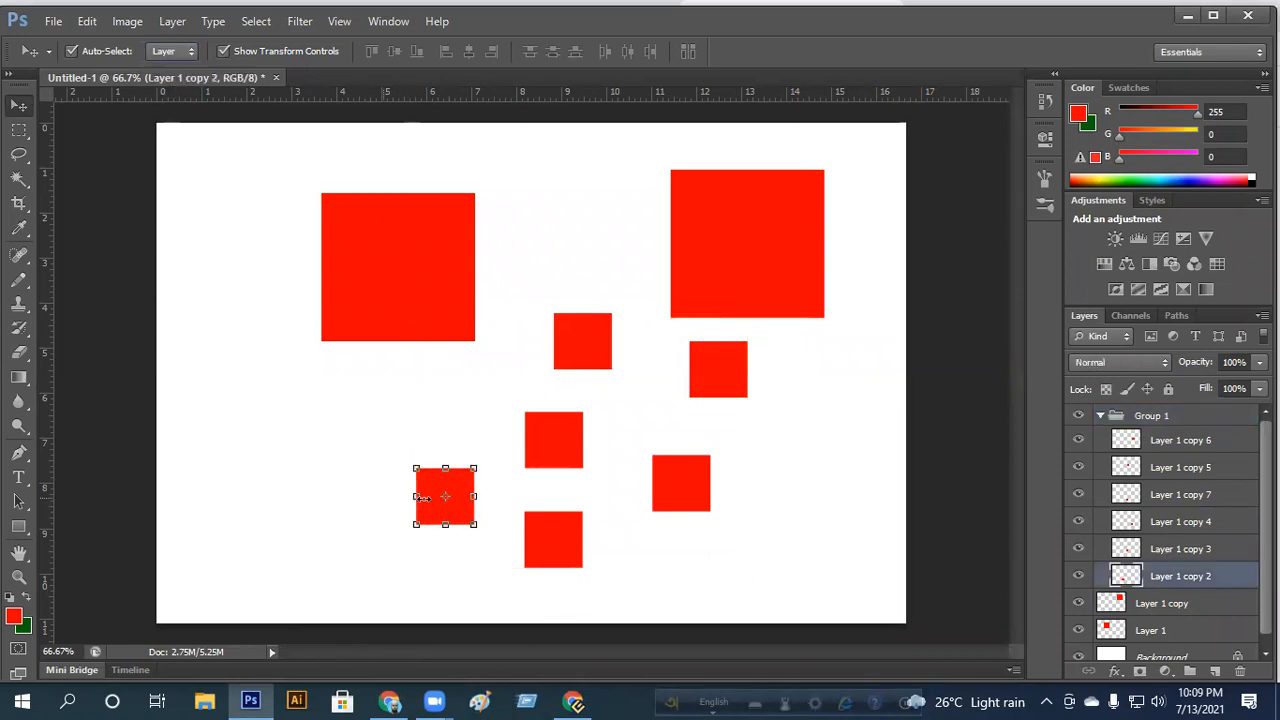
click(565, 450)
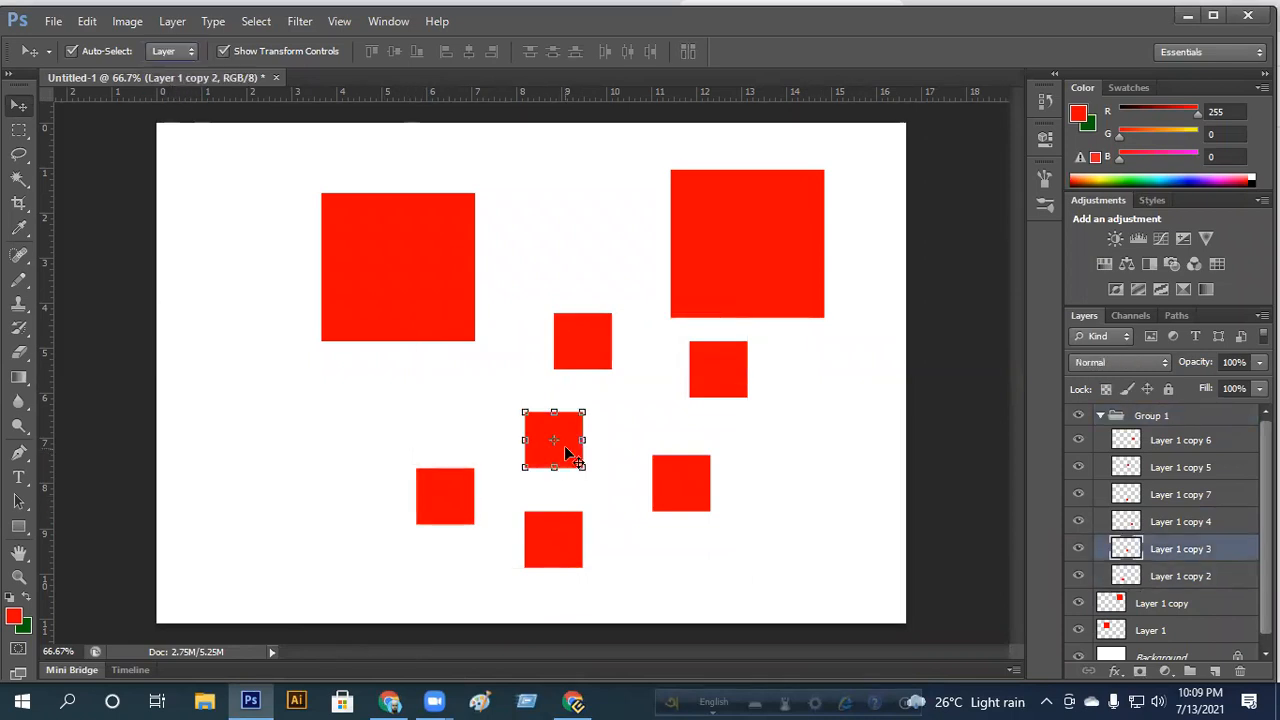
click(597, 340)
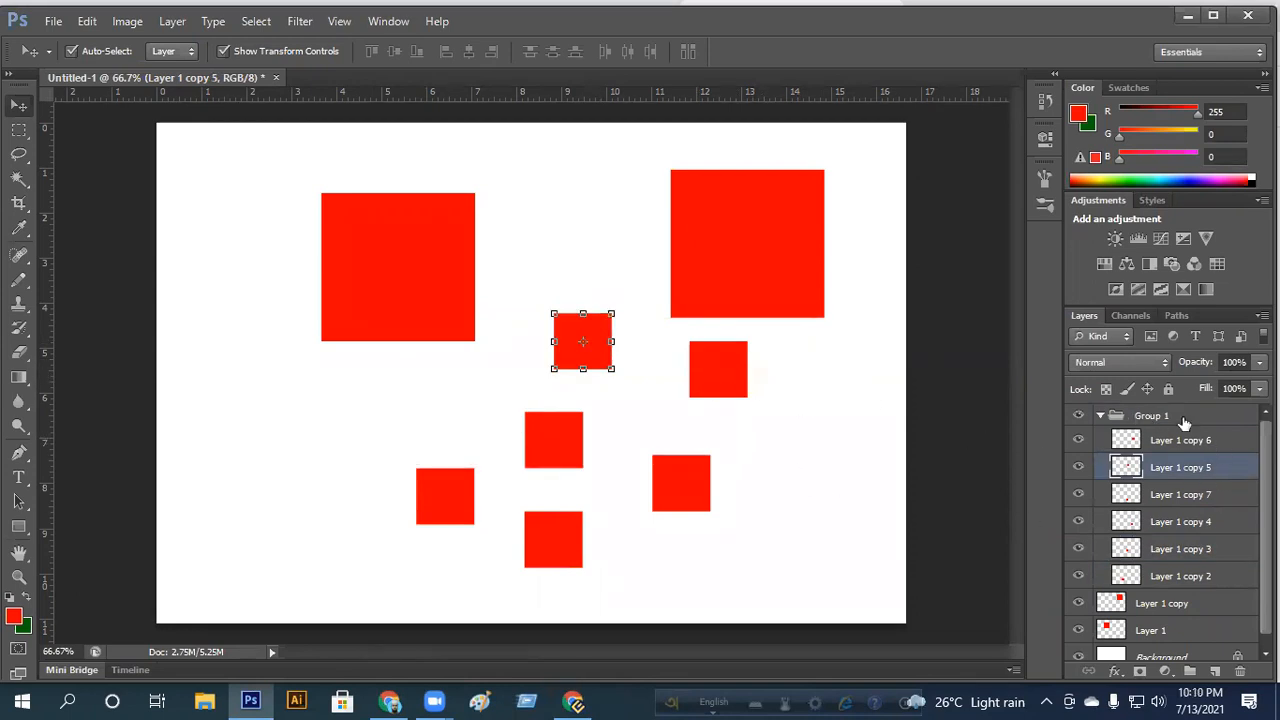
click(1108, 416)
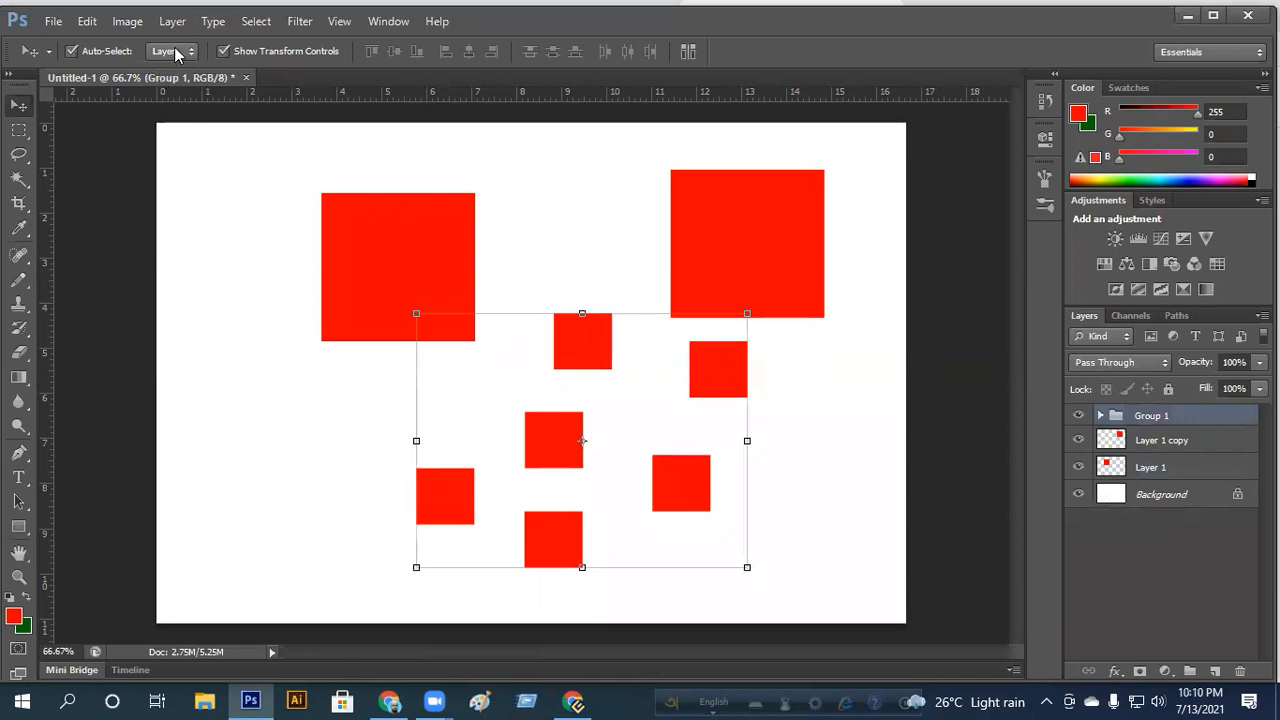
Step: Set Auto-Select to Group and select the left large square, followed by the right large square
click(176, 52)
click(165, 66)
click(402, 244)
click(402, 244)
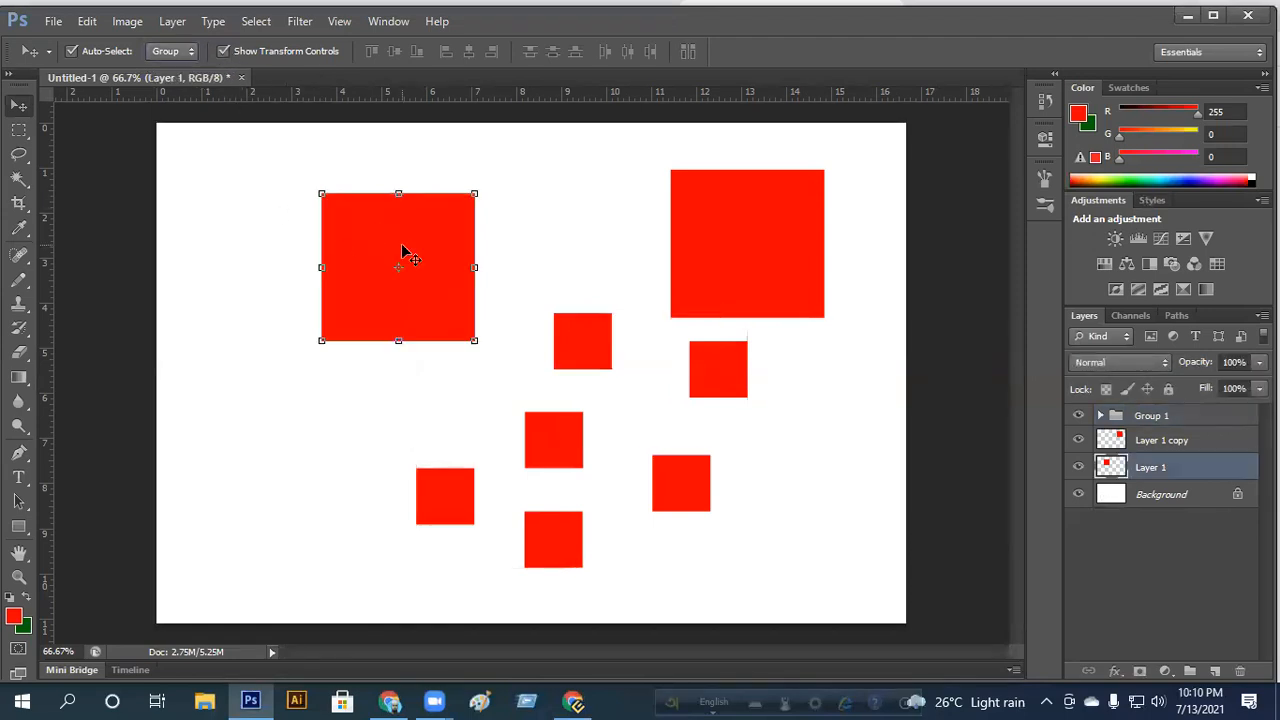
click(764, 254)
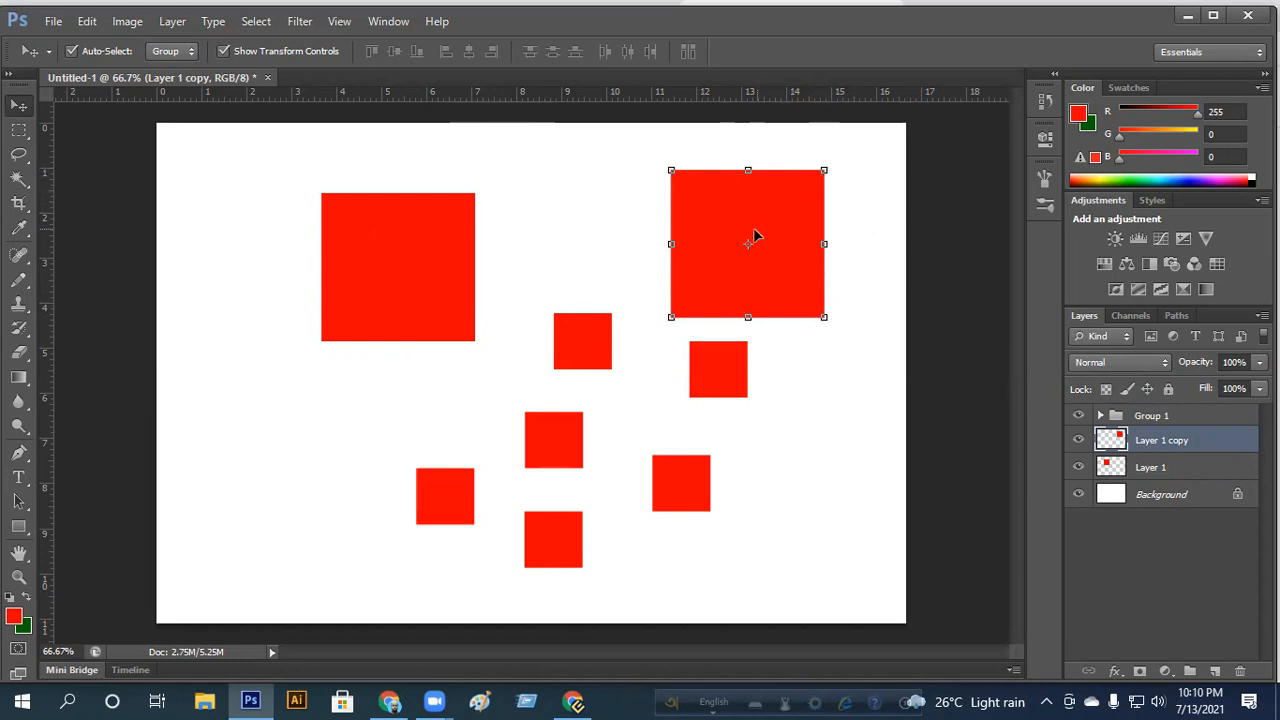
click(849, 391)
click(766, 234)
Step: Scale the right large square to about 94% width and 84% height, undo the trial rotation, and commit the transform
mouse_move(825, 318)
mouse_down()
mouse_move(776, 271)
mouse_move(806, 304)
mouse_up()
drag(806, 237, 815, 245)
mouse_move(743, 298)
mouse_down()
mouse_move(743, 318)
mouse_move(743, 294)
mouse_up()
drag(844, 333, 868, 226)
key(ctrl+z)
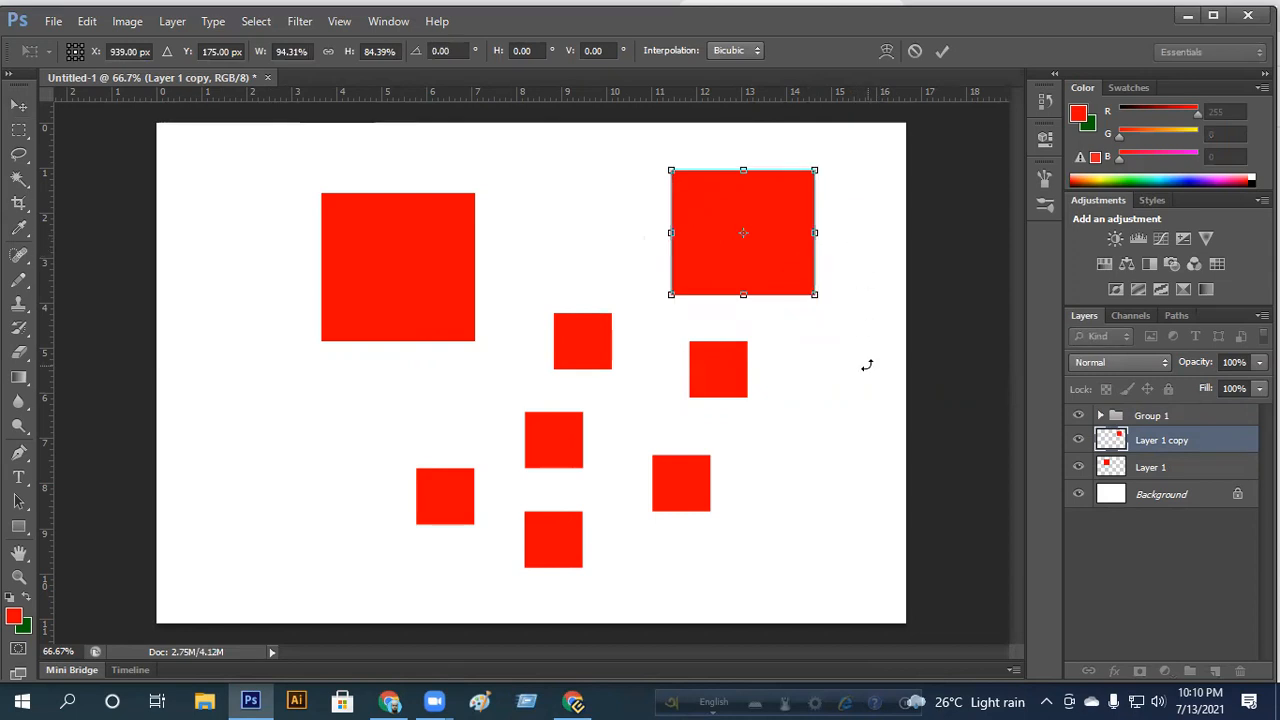
click(944, 50)
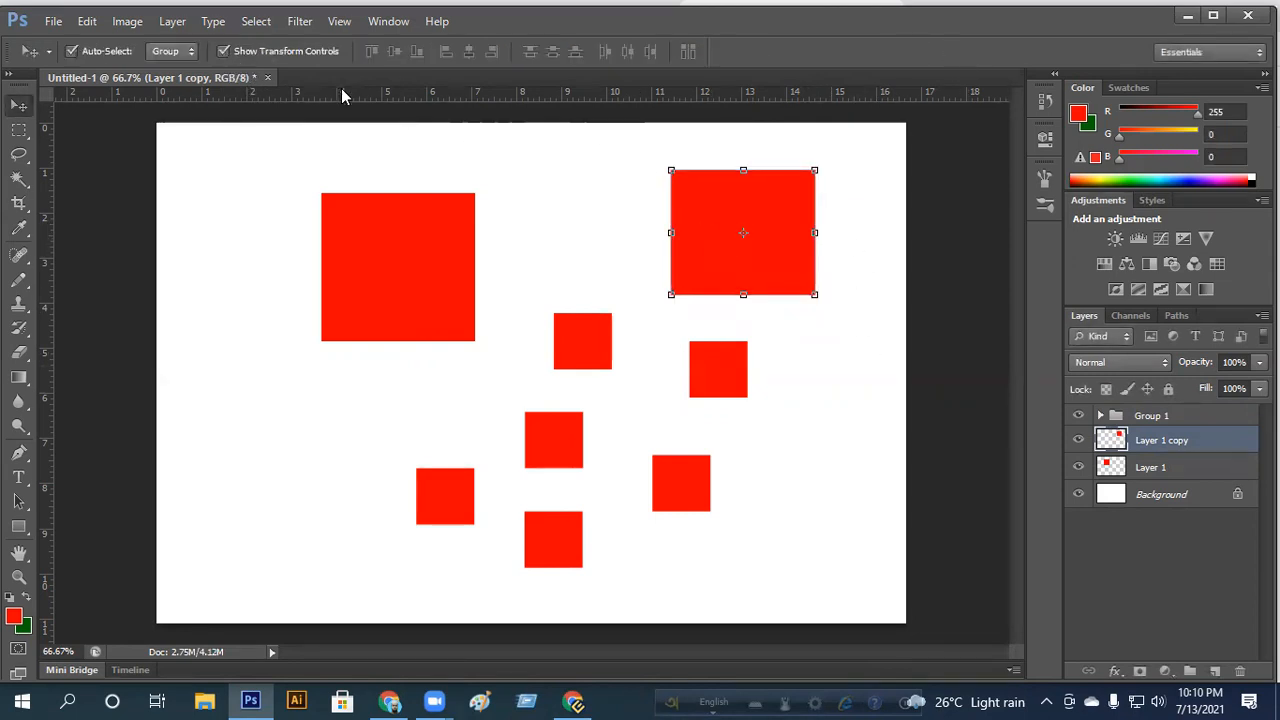
Step: Select the left large square with its transform controls shown, and clear the layer selection
click(410, 270)
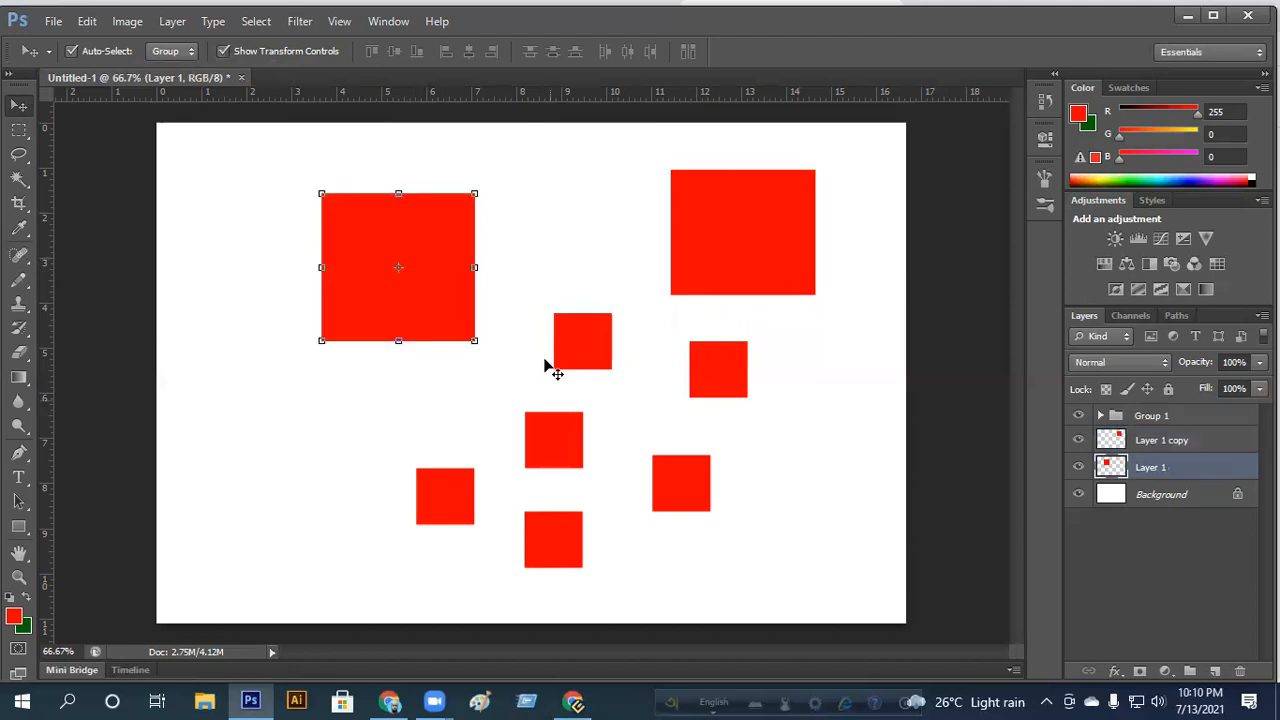
click(590, 360)
click(789, 262)
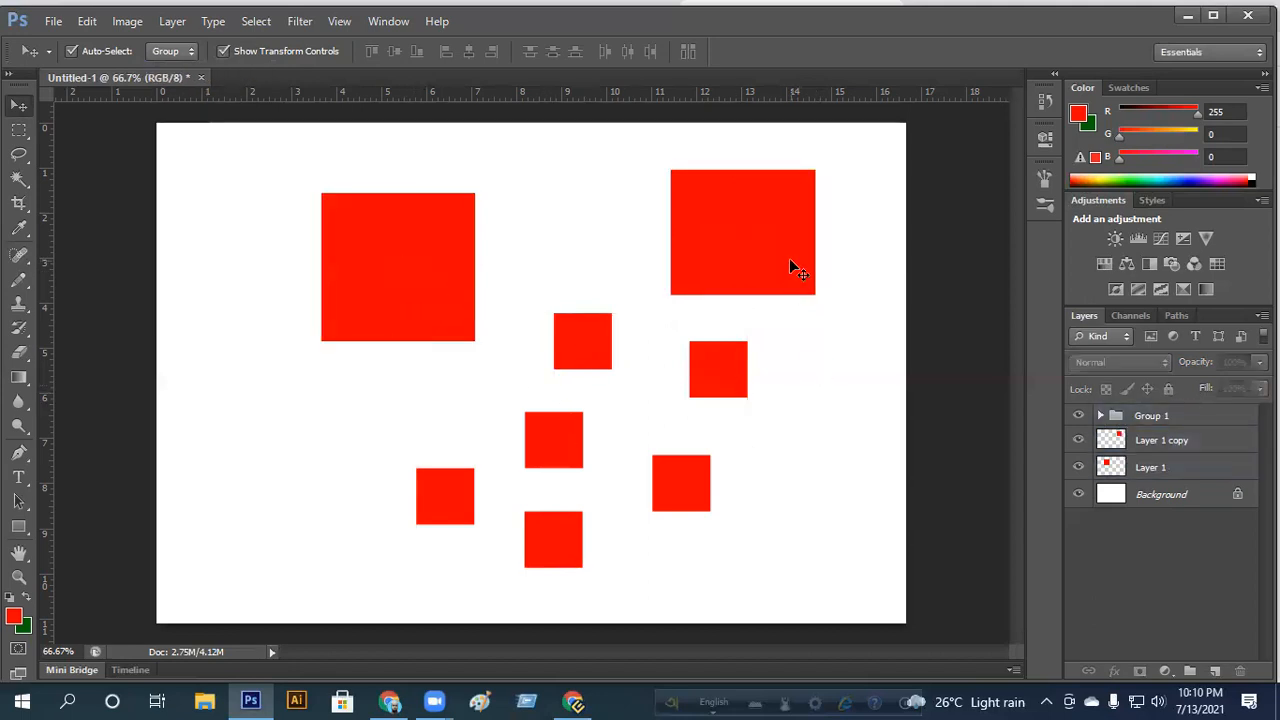
Step: Turn off Show Transform Controls and move the left large square up and left, level with the right one's upper edge
click(223, 52)
click(384, 257)
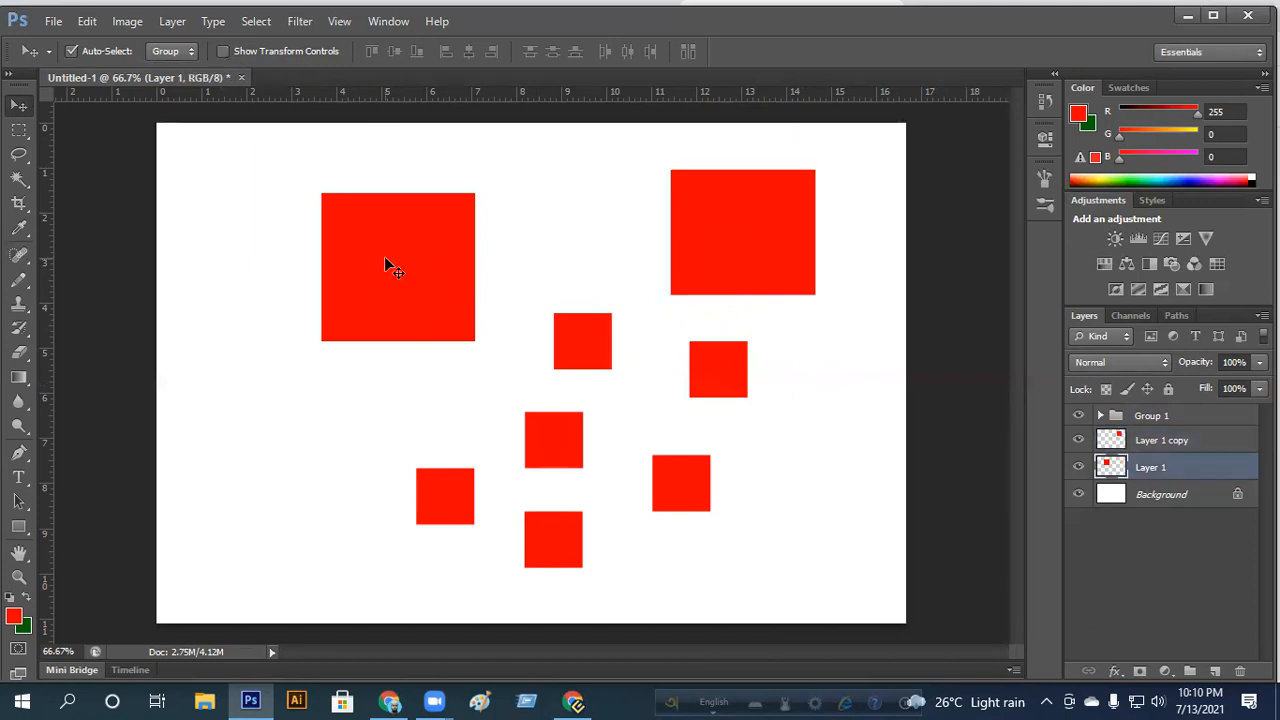
click(742, 237)
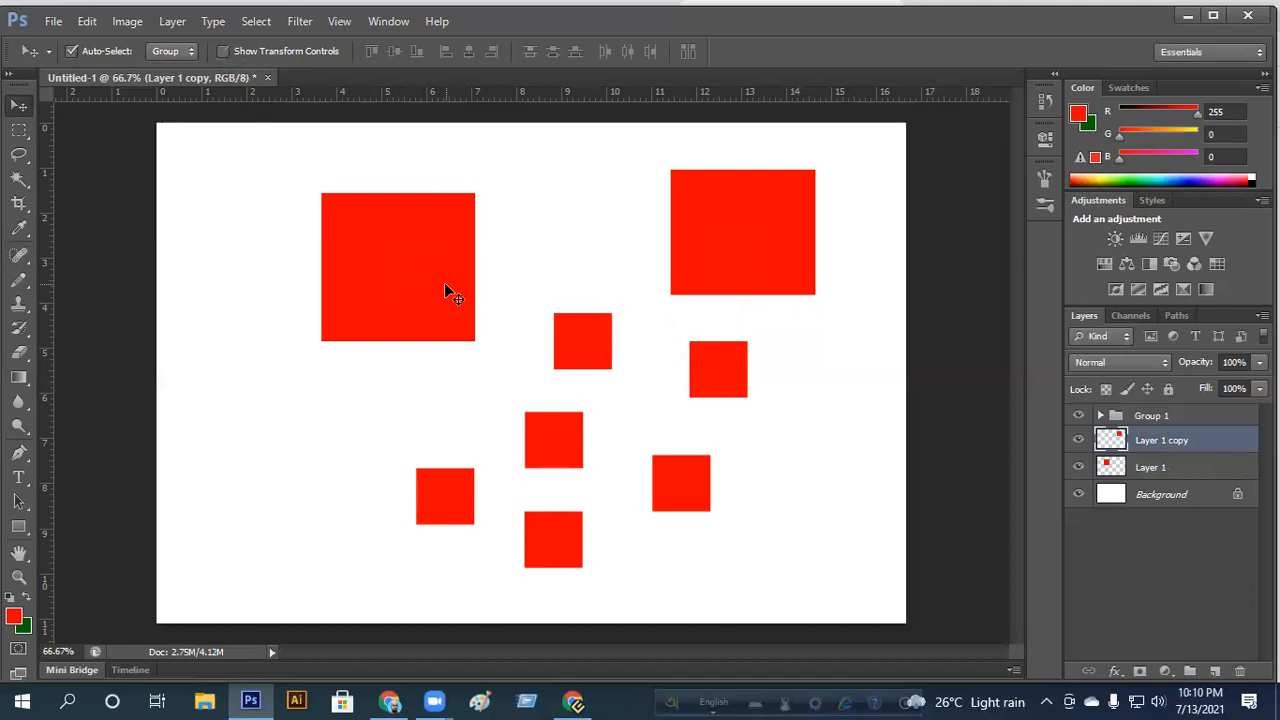
click(408, 261)
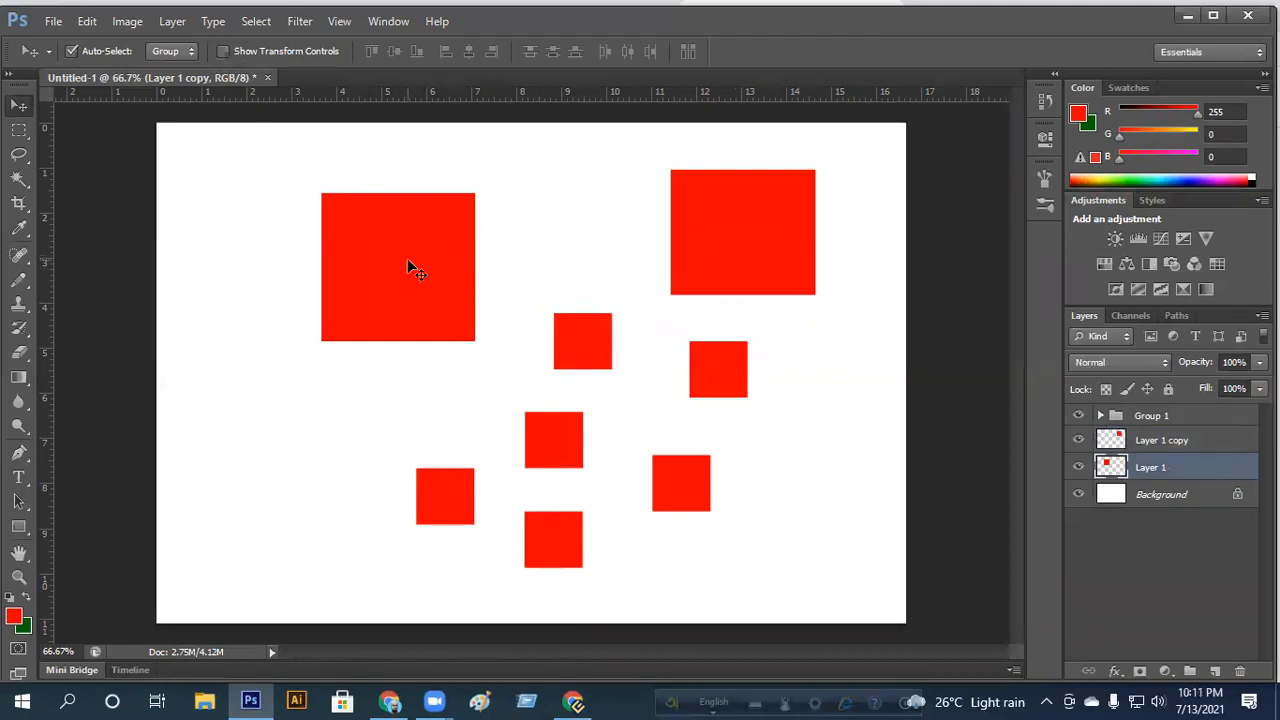
drag(407, 258, 382, 250)
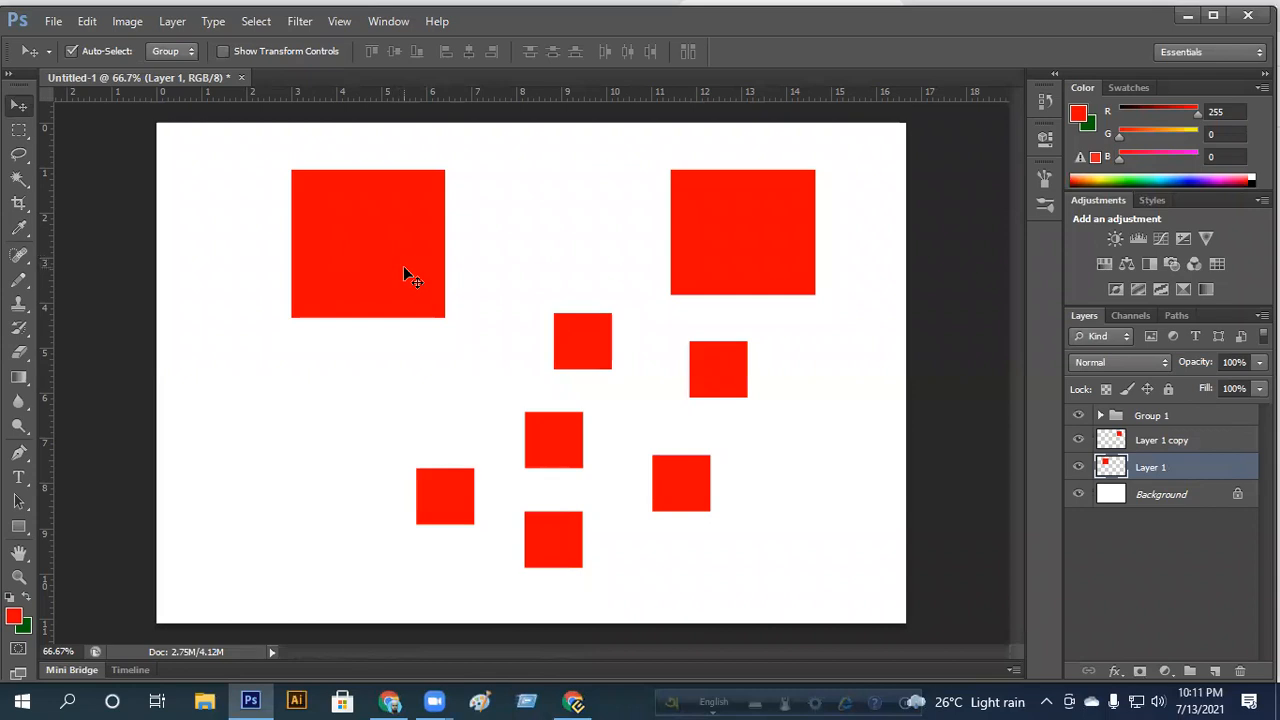
Step: Turn Show Transform Controls on and off again, and run Free Transform on the left large square, committing it at 100% scale
click(222, 51)
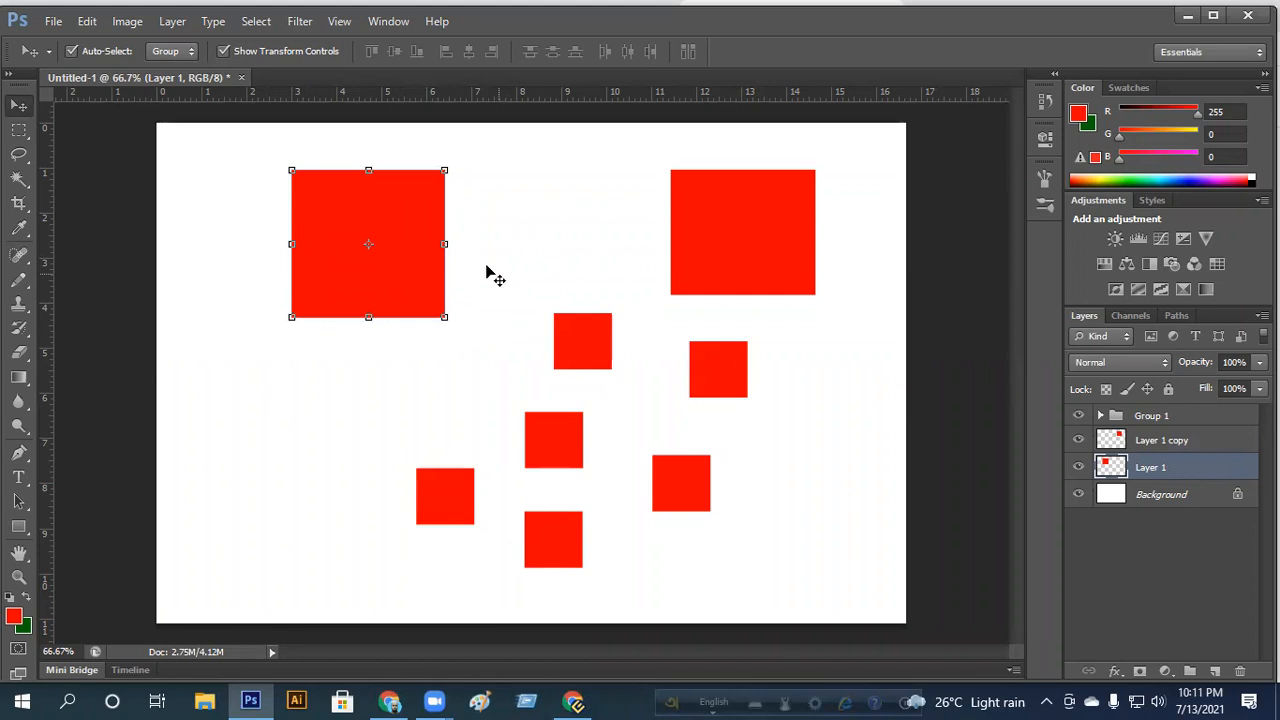
click(505, 280)
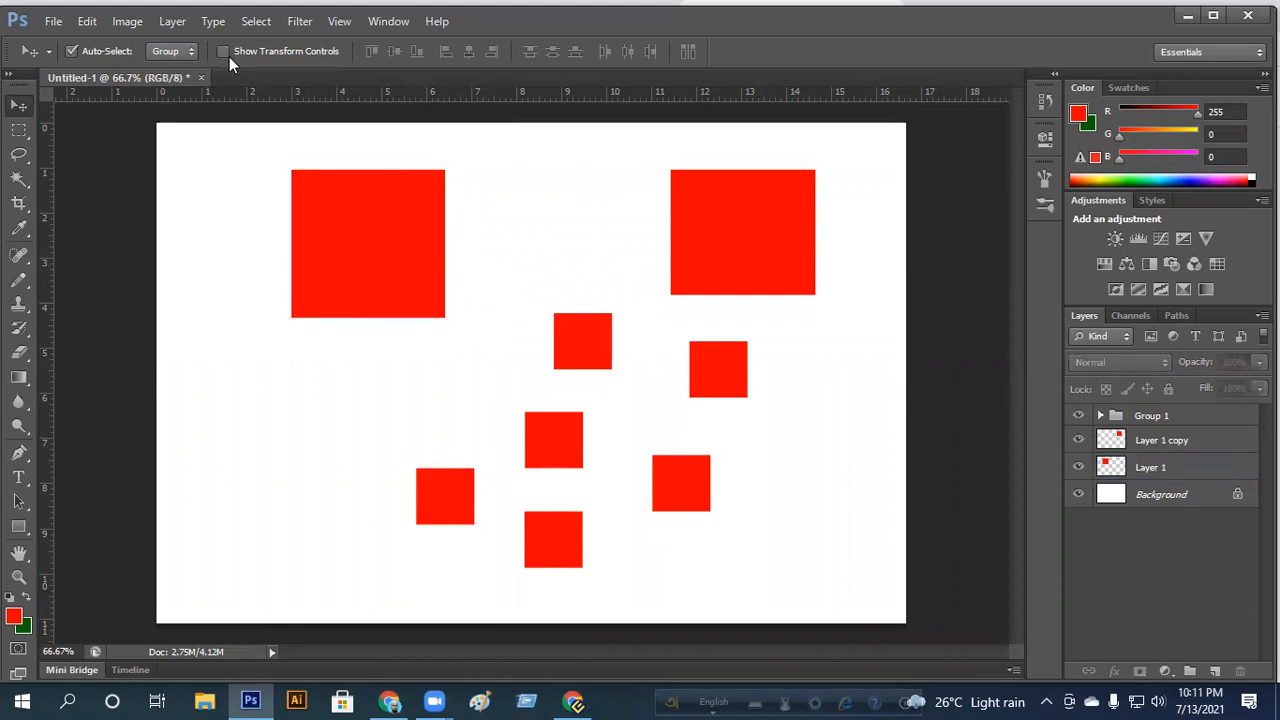
click(394, 260)
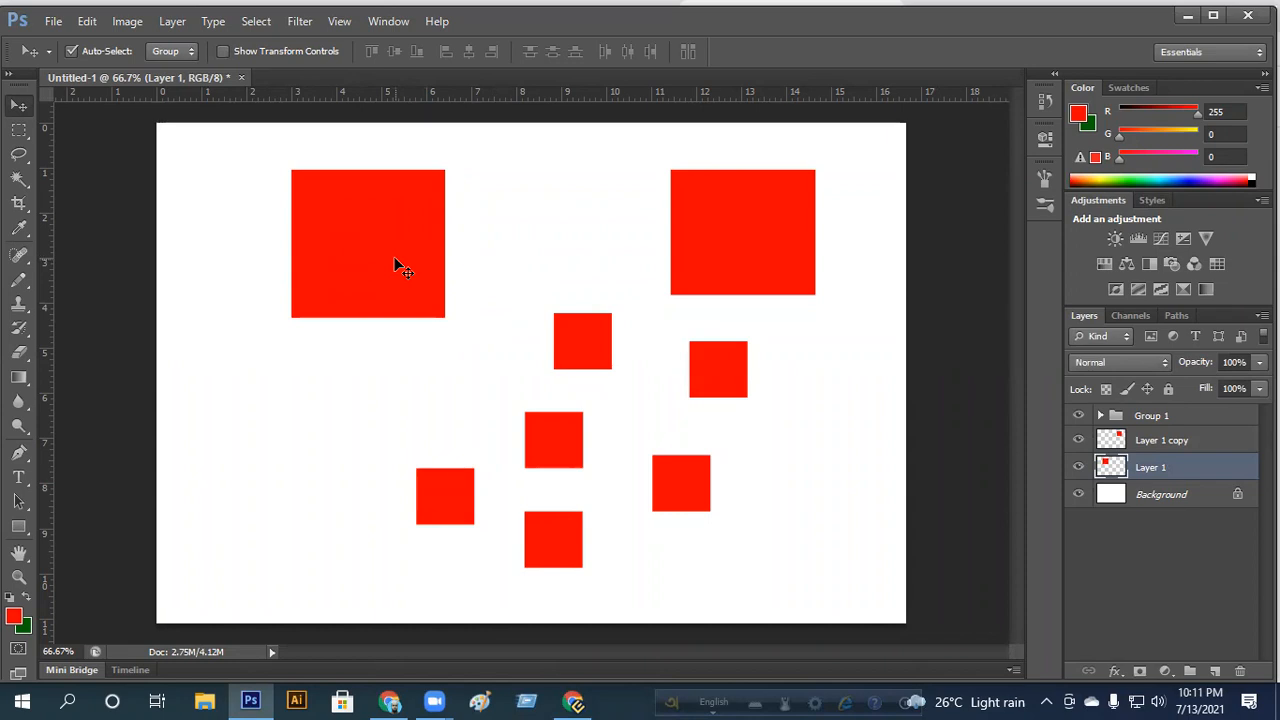
key(ctrl+t)
click(941, 52)
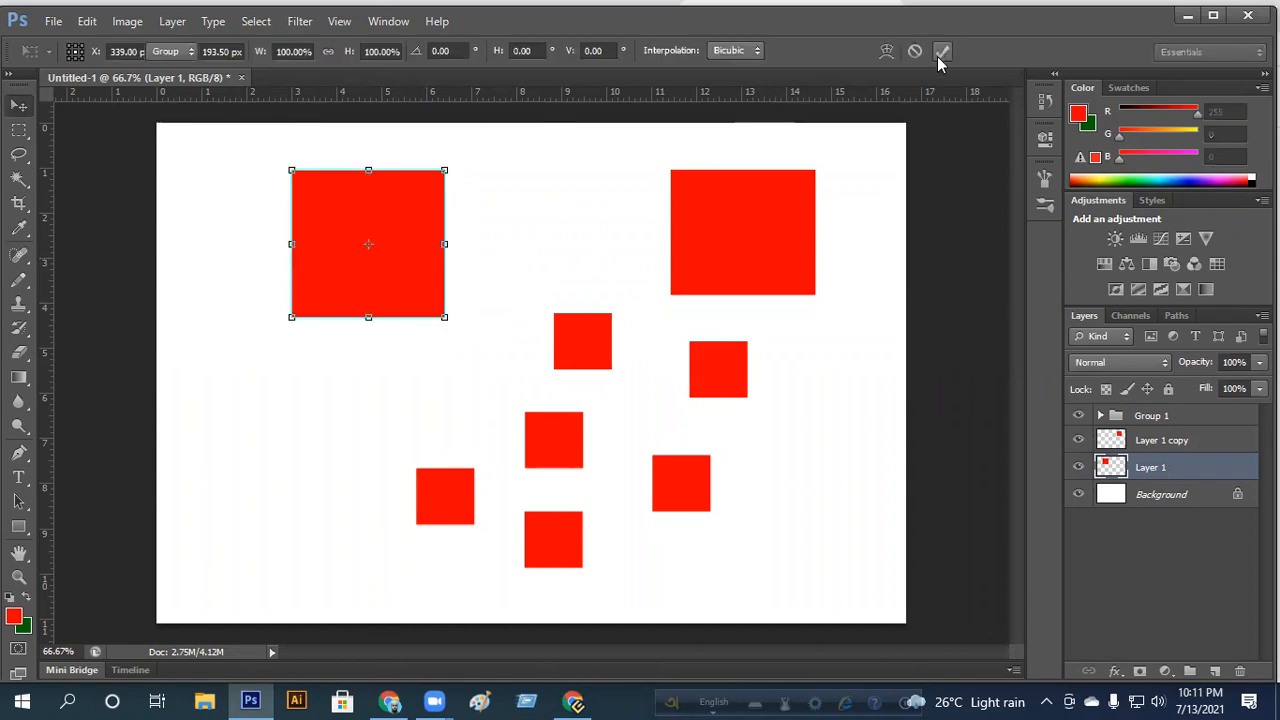